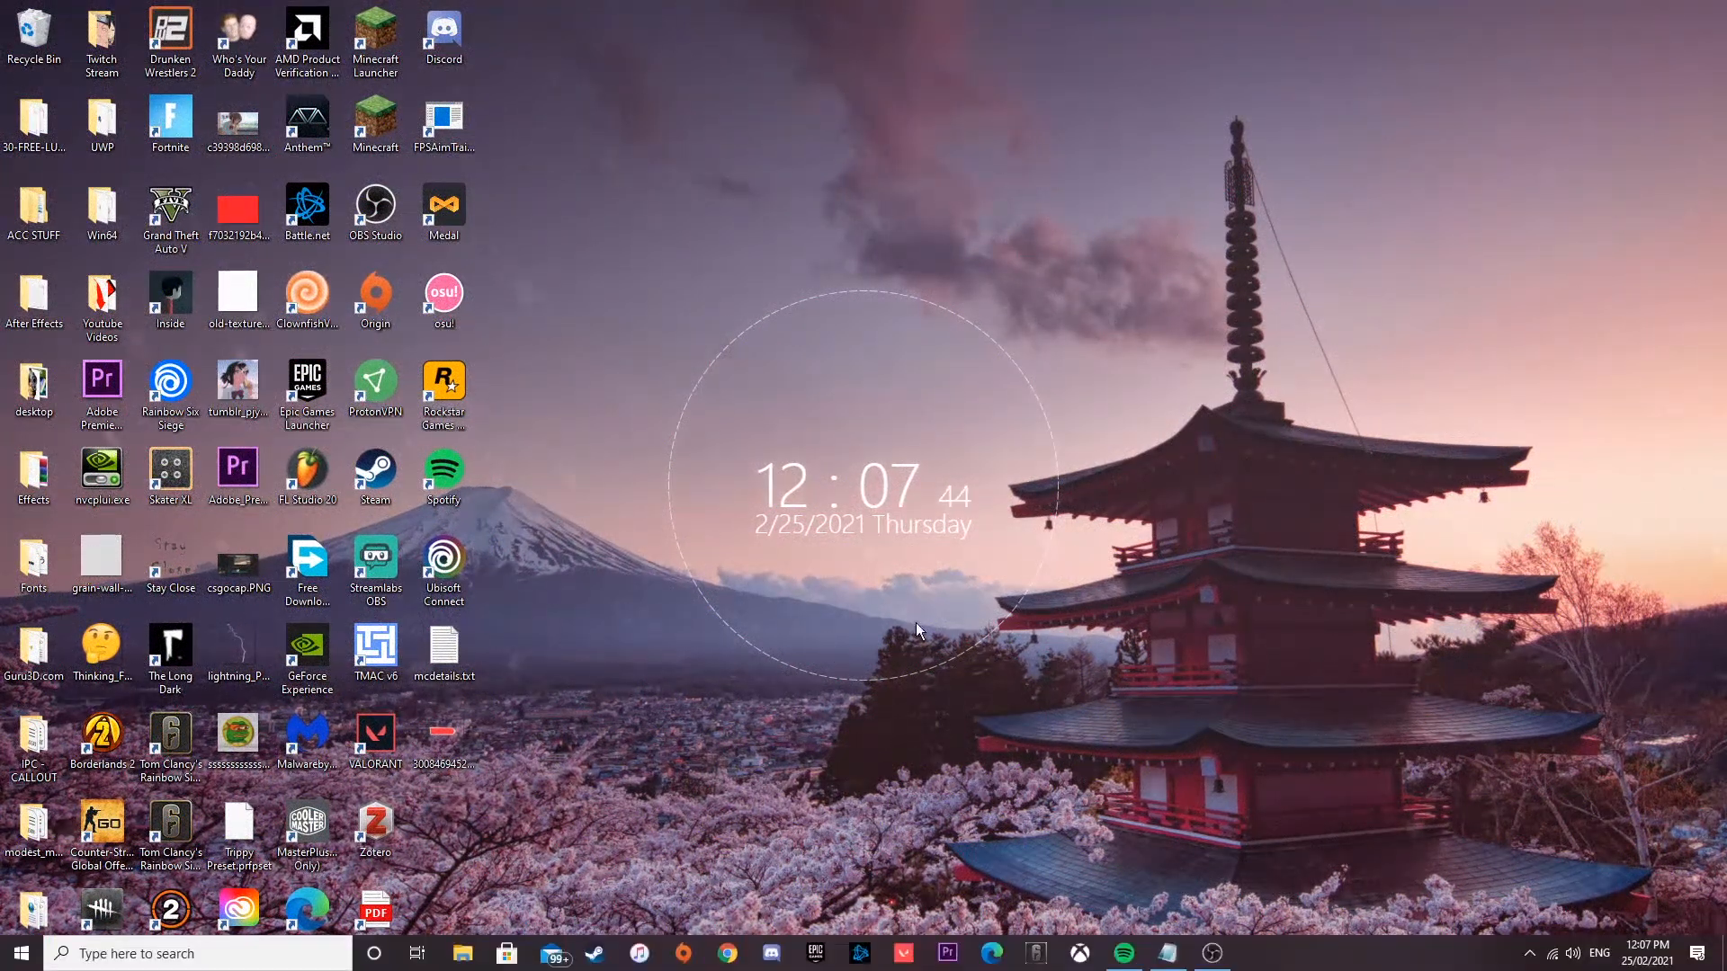
Step: Open the Photopea online editor in the browser and dismiss the advertising notice
left_click(727, 953)
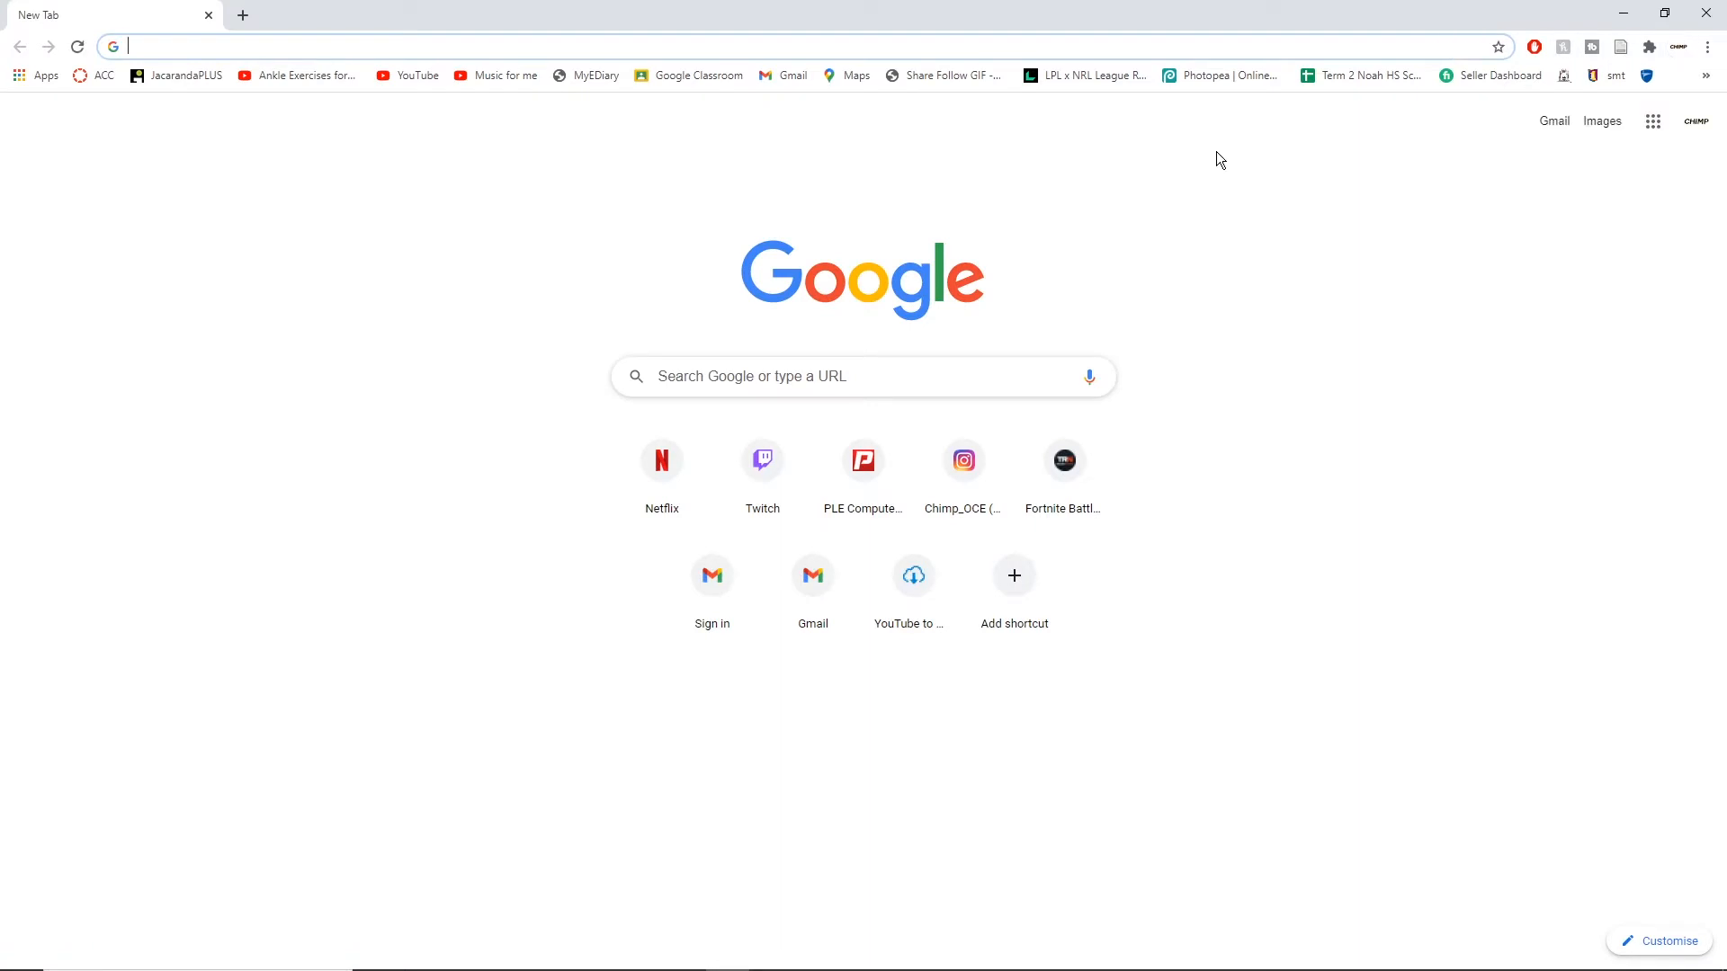
left_click(1230, 76)
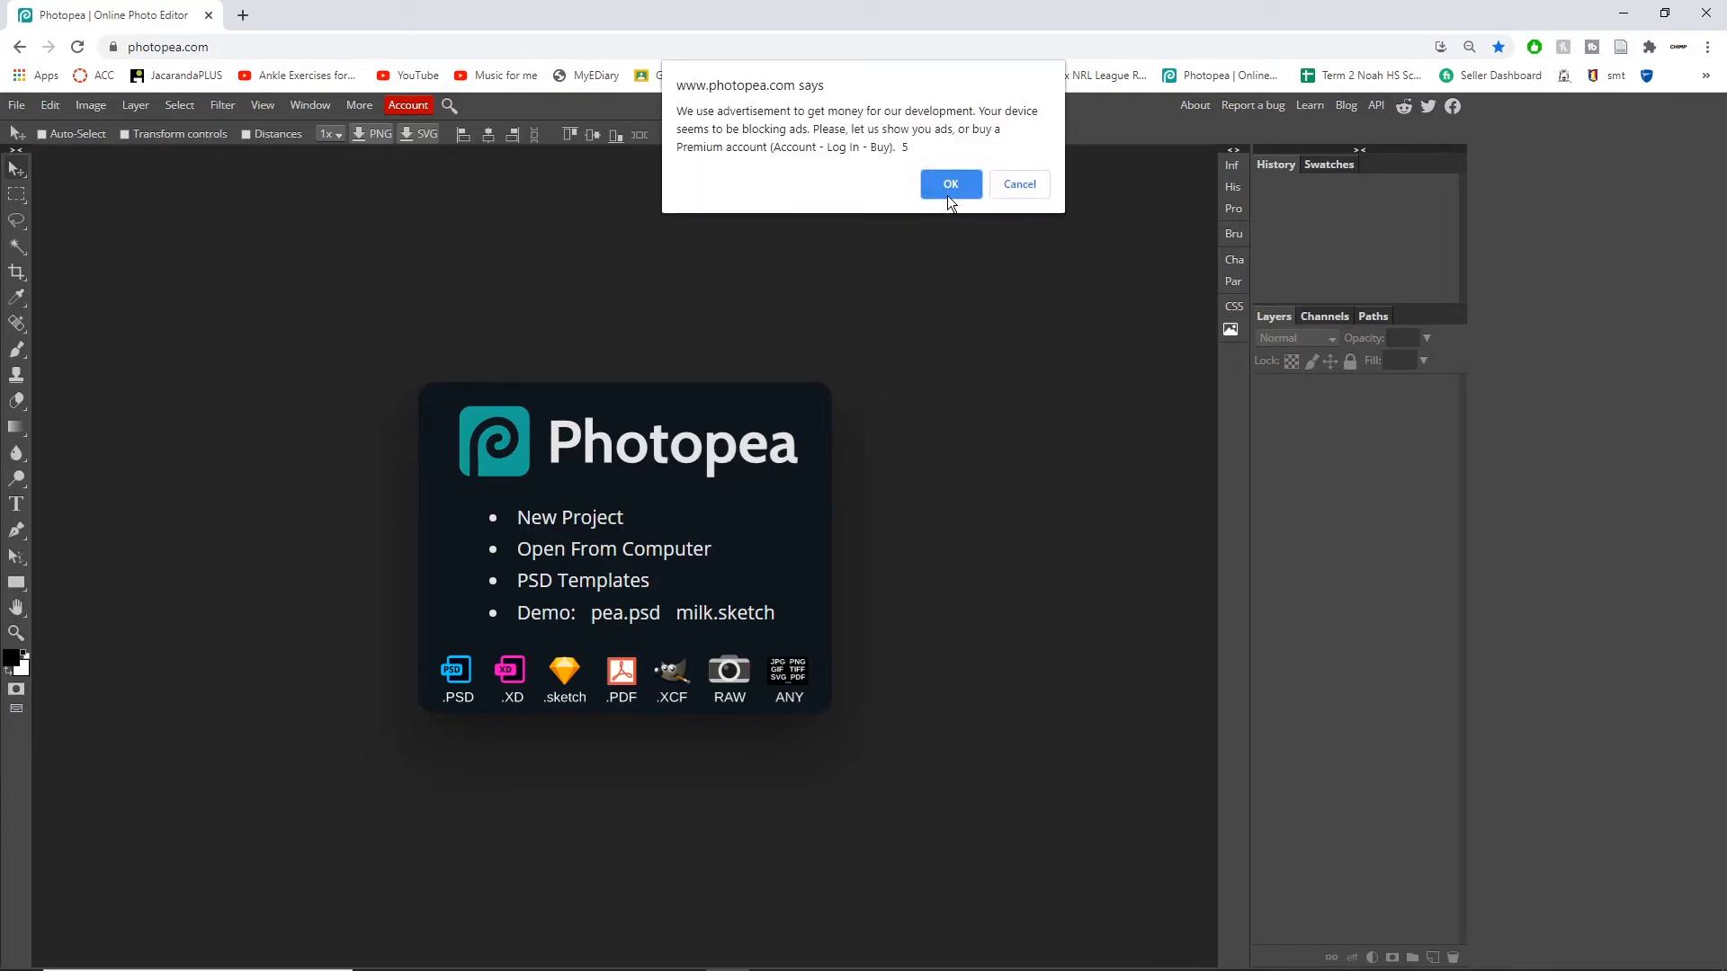
left_click(948, 189)
left_click(940, 184)
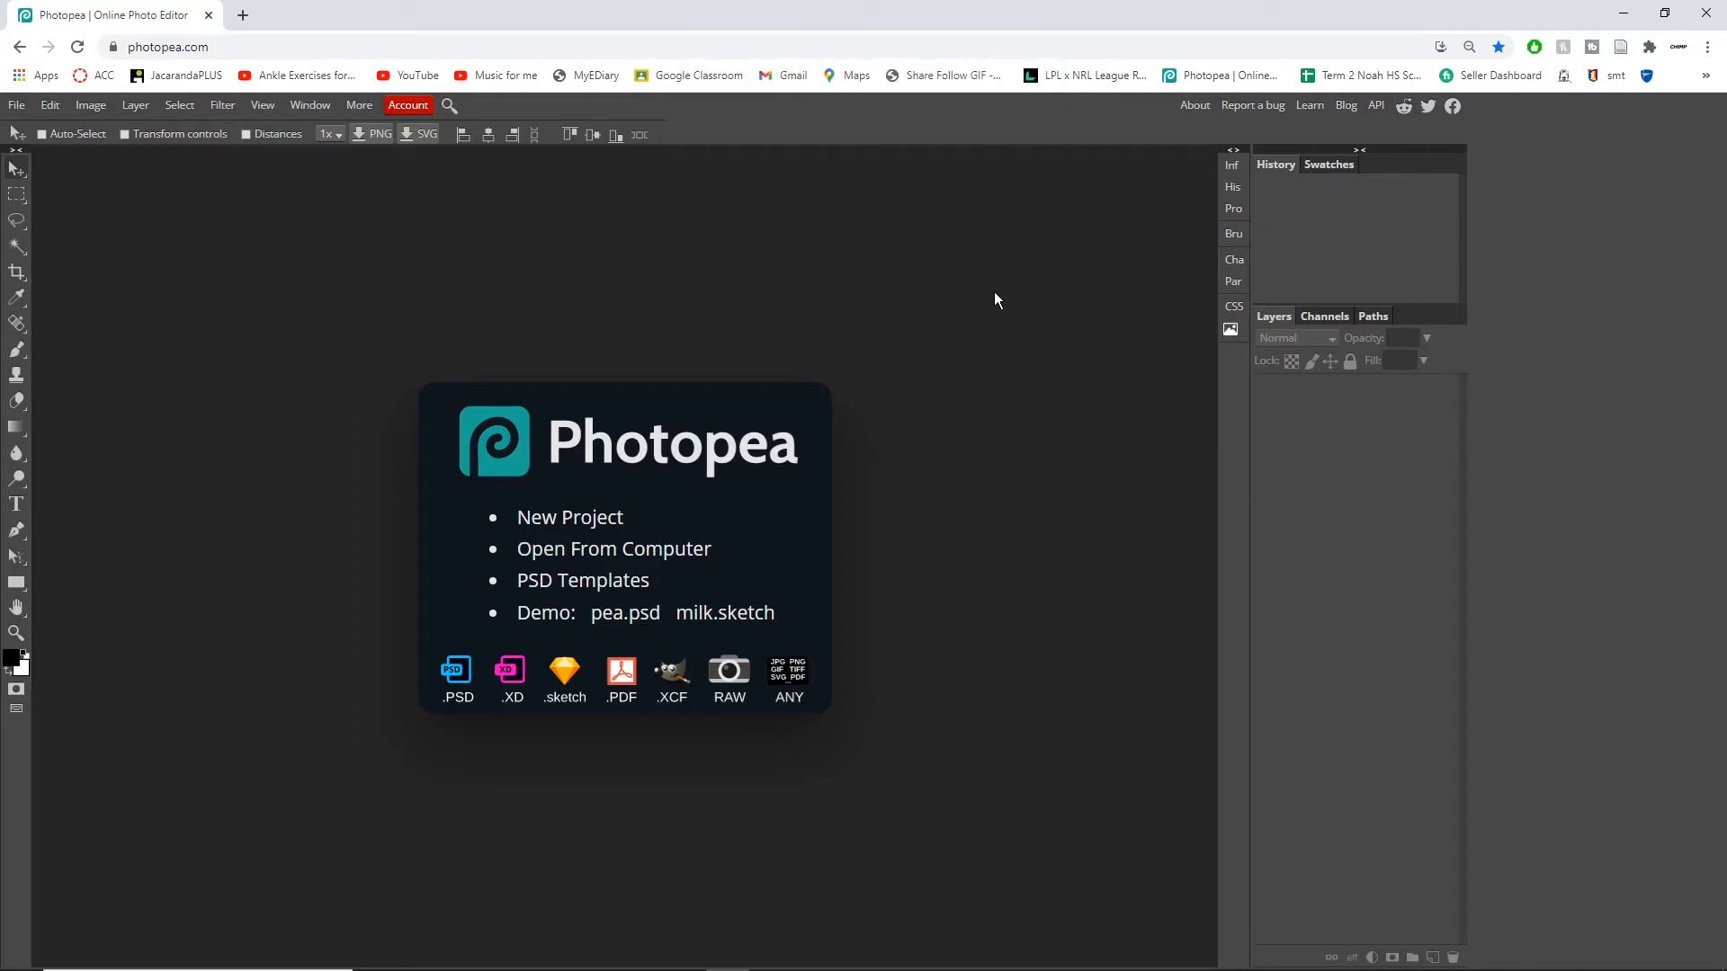
left_click(1534, 47)
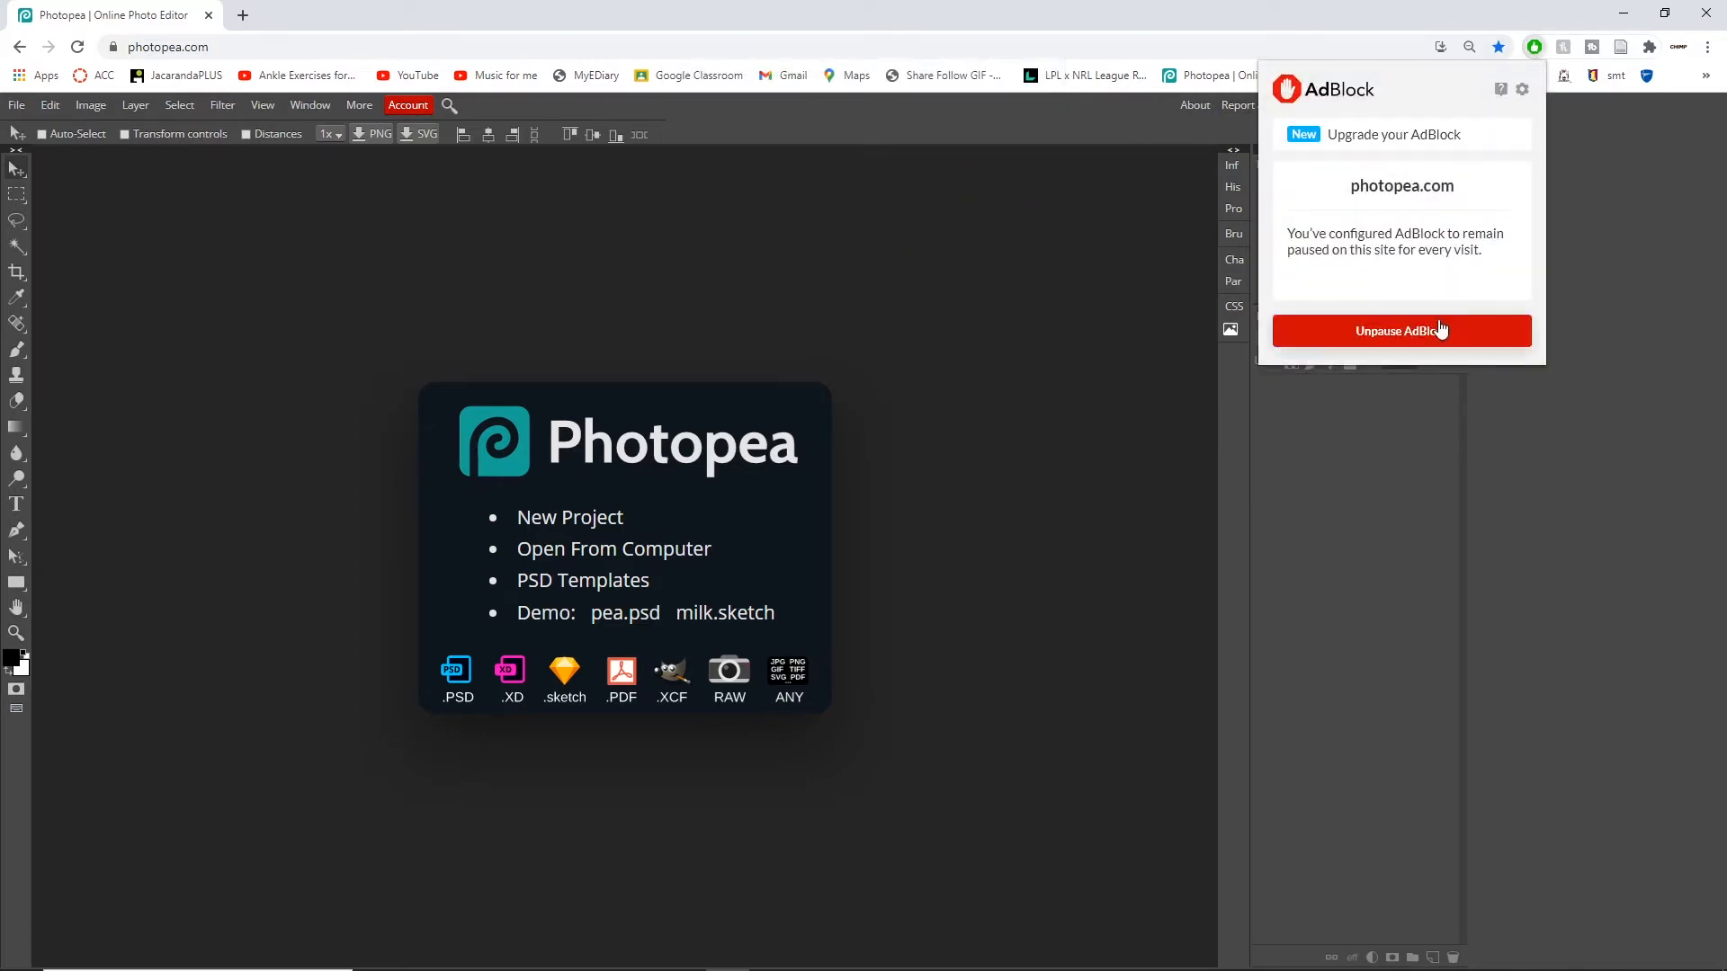
left_click(934, 538)
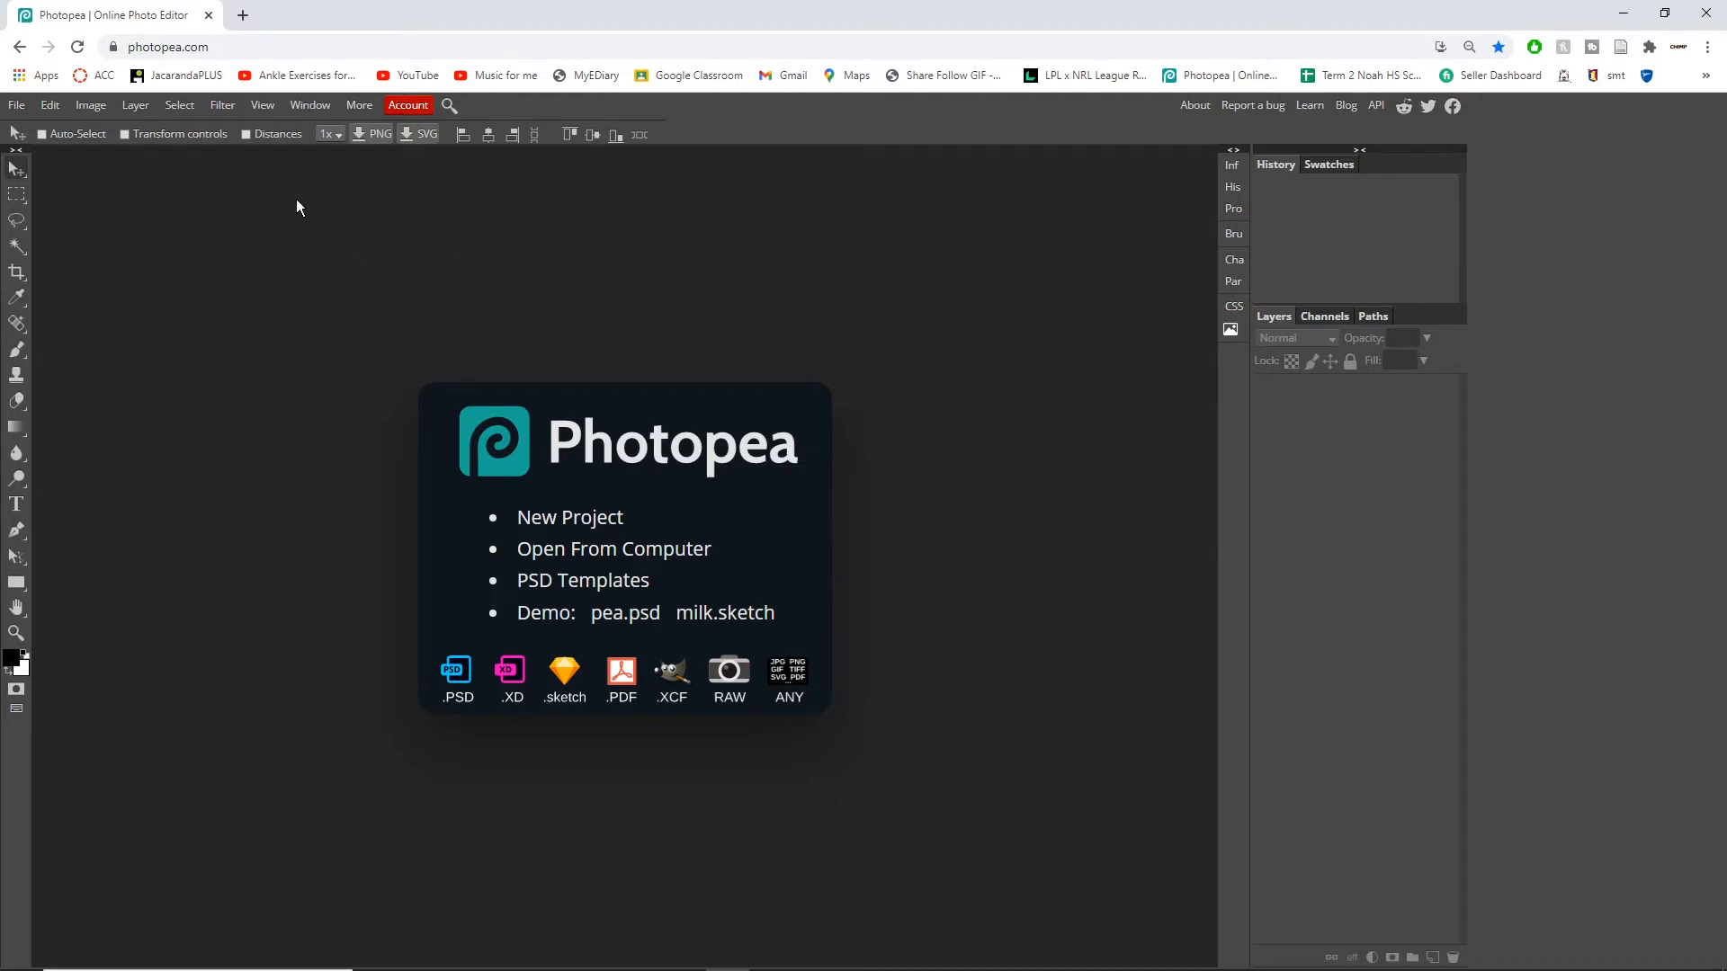
Step: Start a new project with a width of 1280 px and height of 720 px, keeping pixels as the unit
left_click(17, 107)
left_click(34, 133)
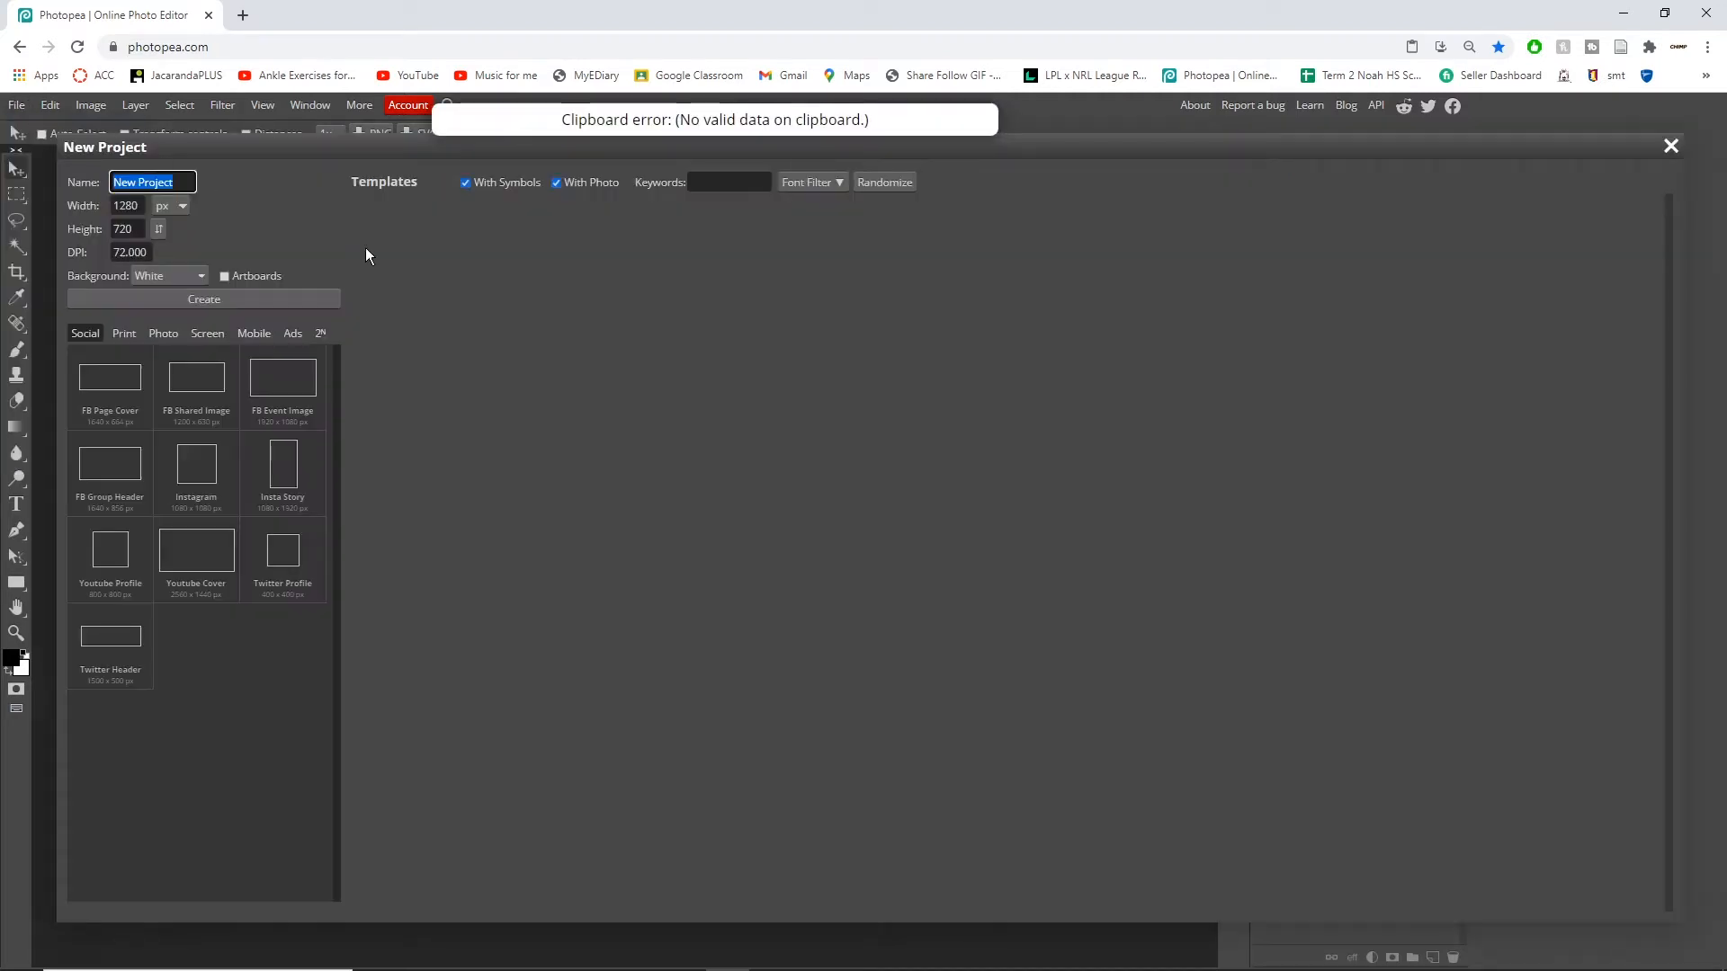
left_click(138, 206)
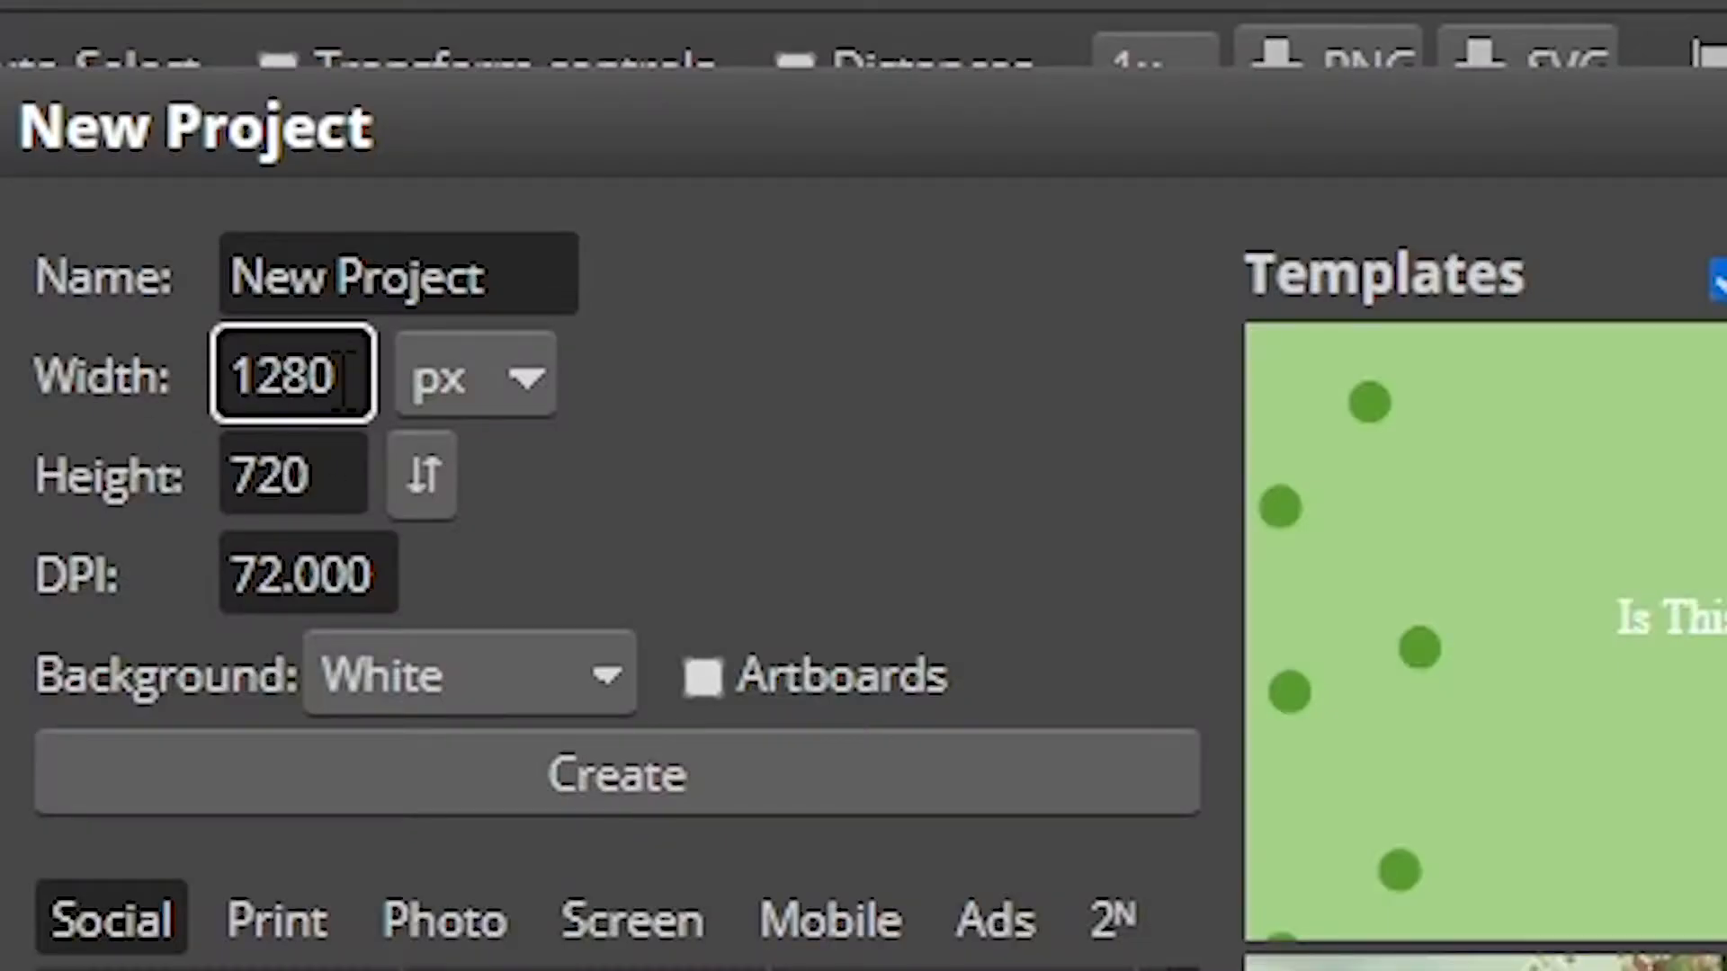
left_click_drag(343, 378, 219, 378)
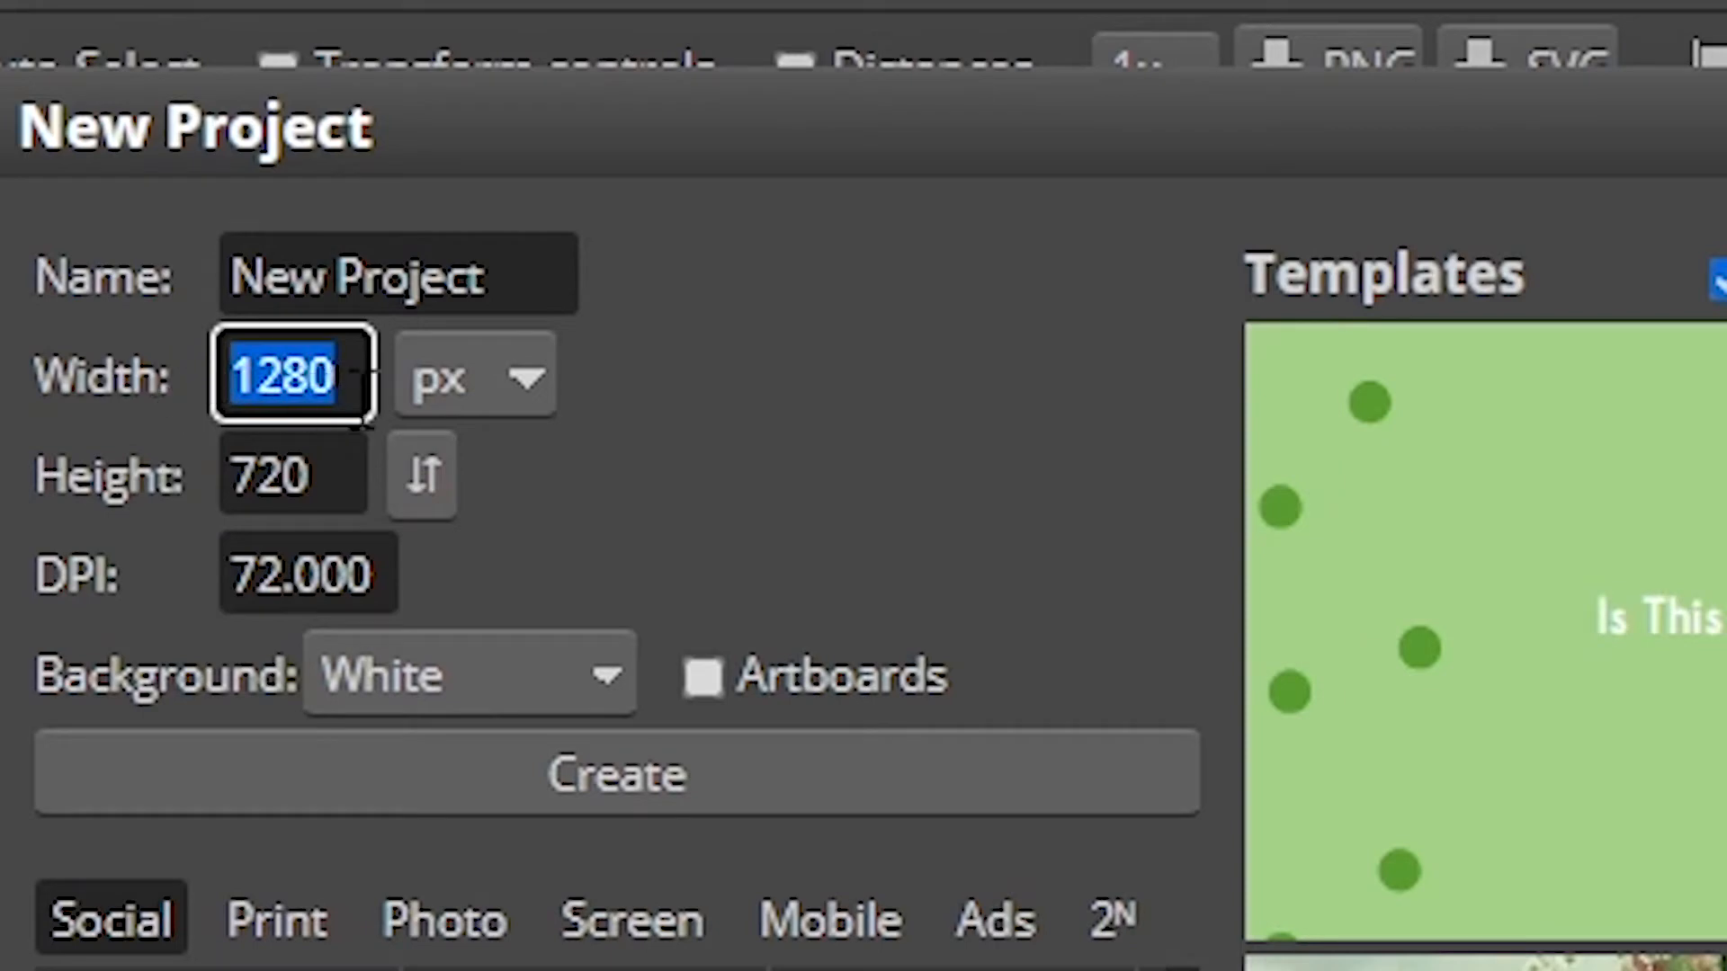
left_click(250, 437)
left_click(320, 374)
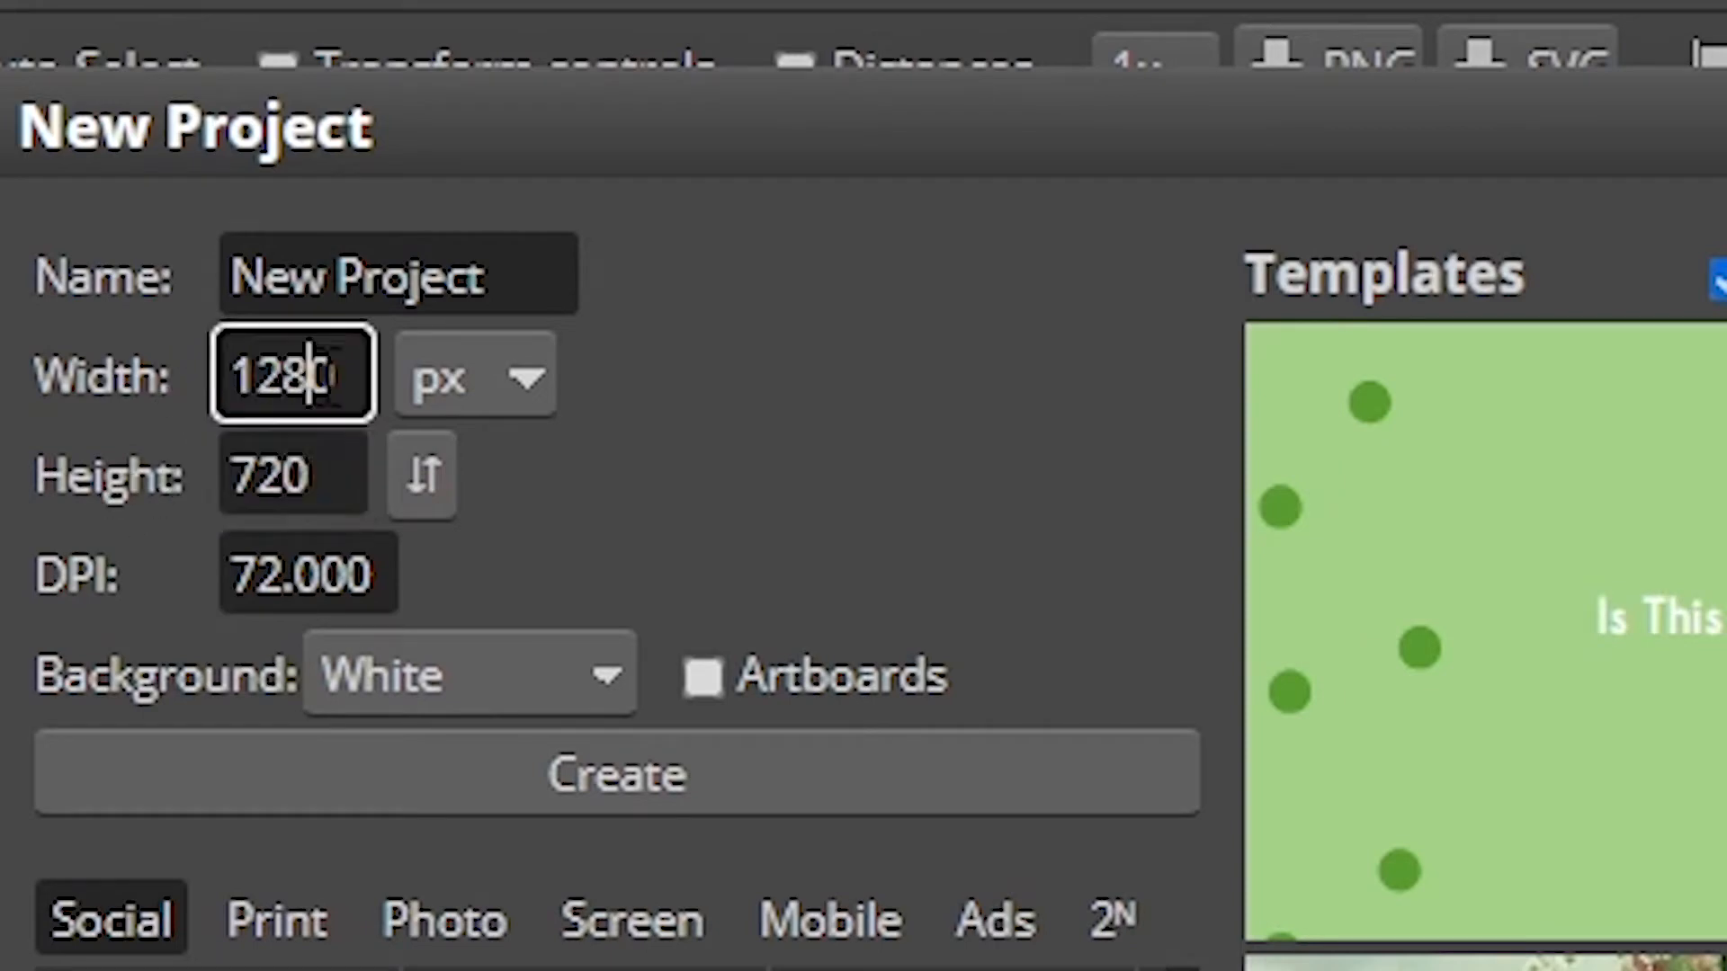
left_click(531, 382)
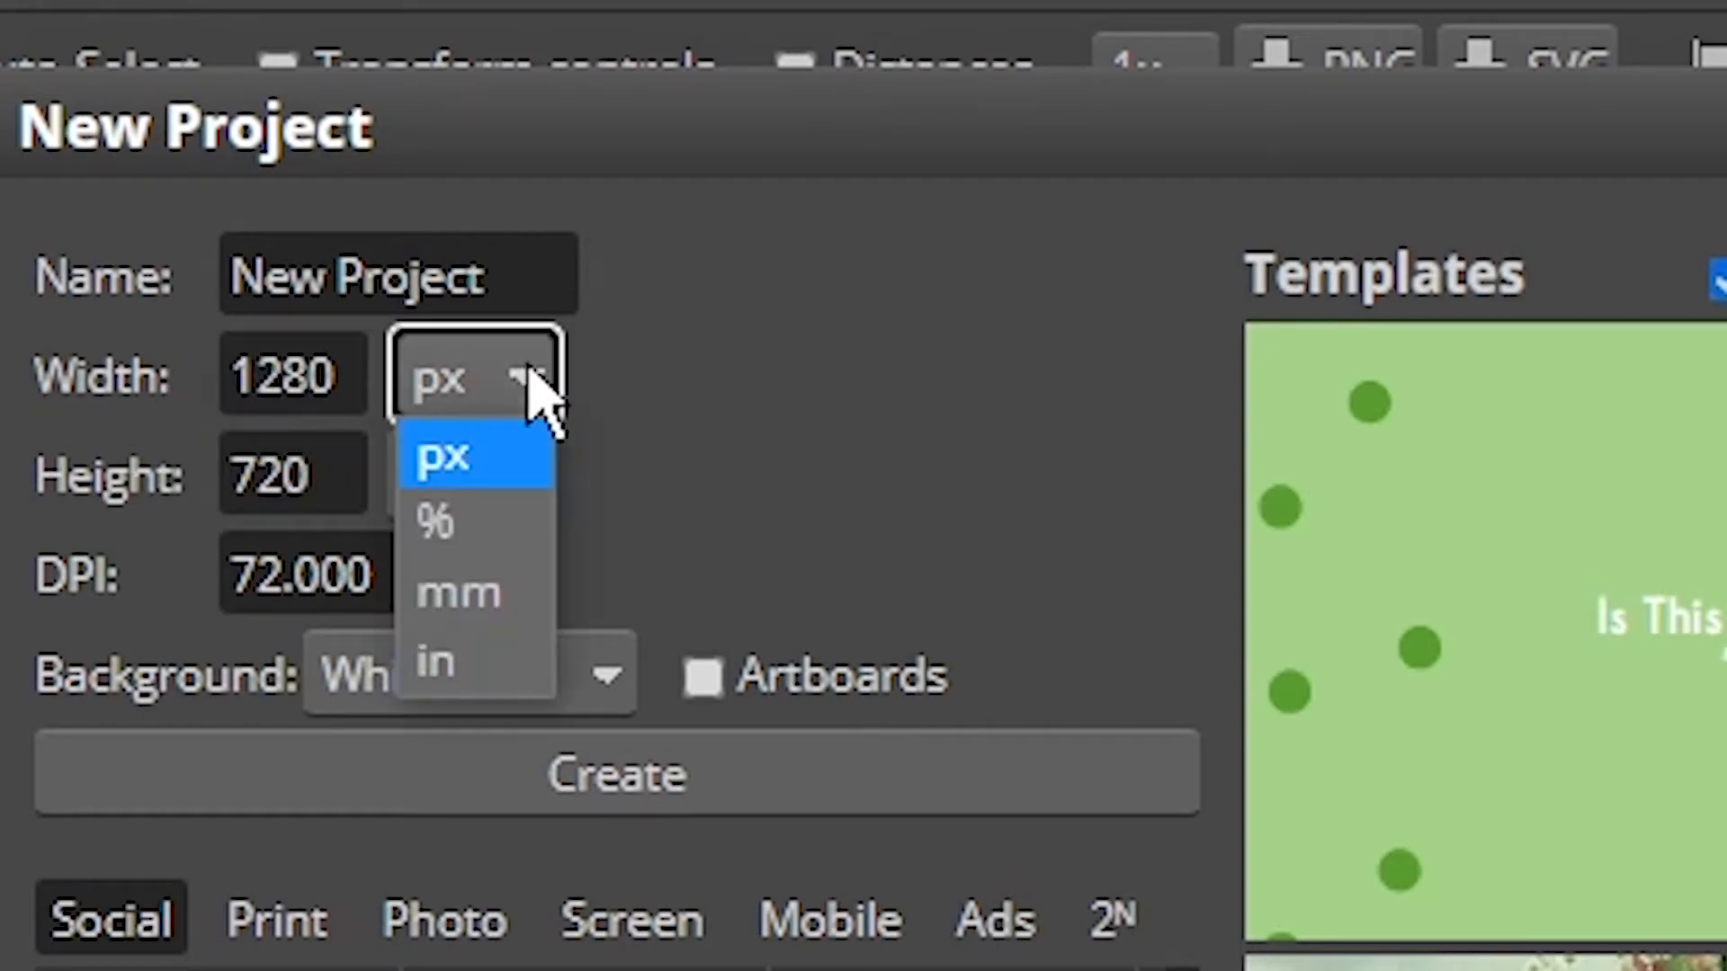
left_click(498, 463)
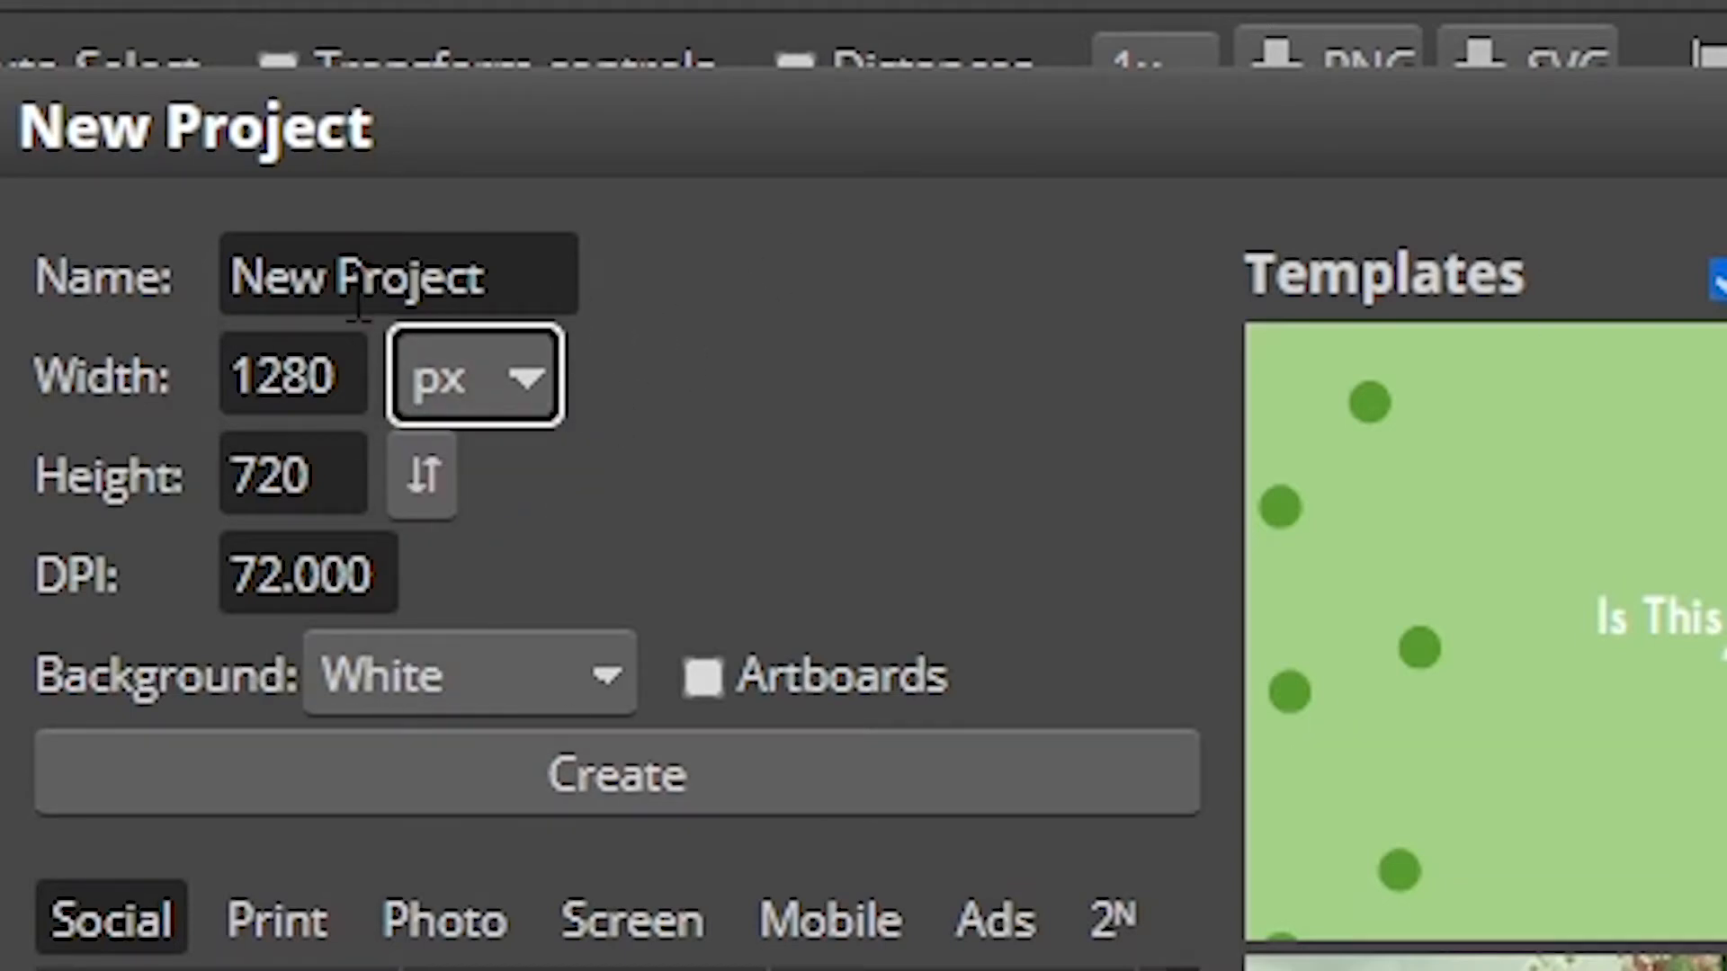
Step: Name the new project Thumbnail and create it
triple_click(411, 276)
type("Thunbnail")
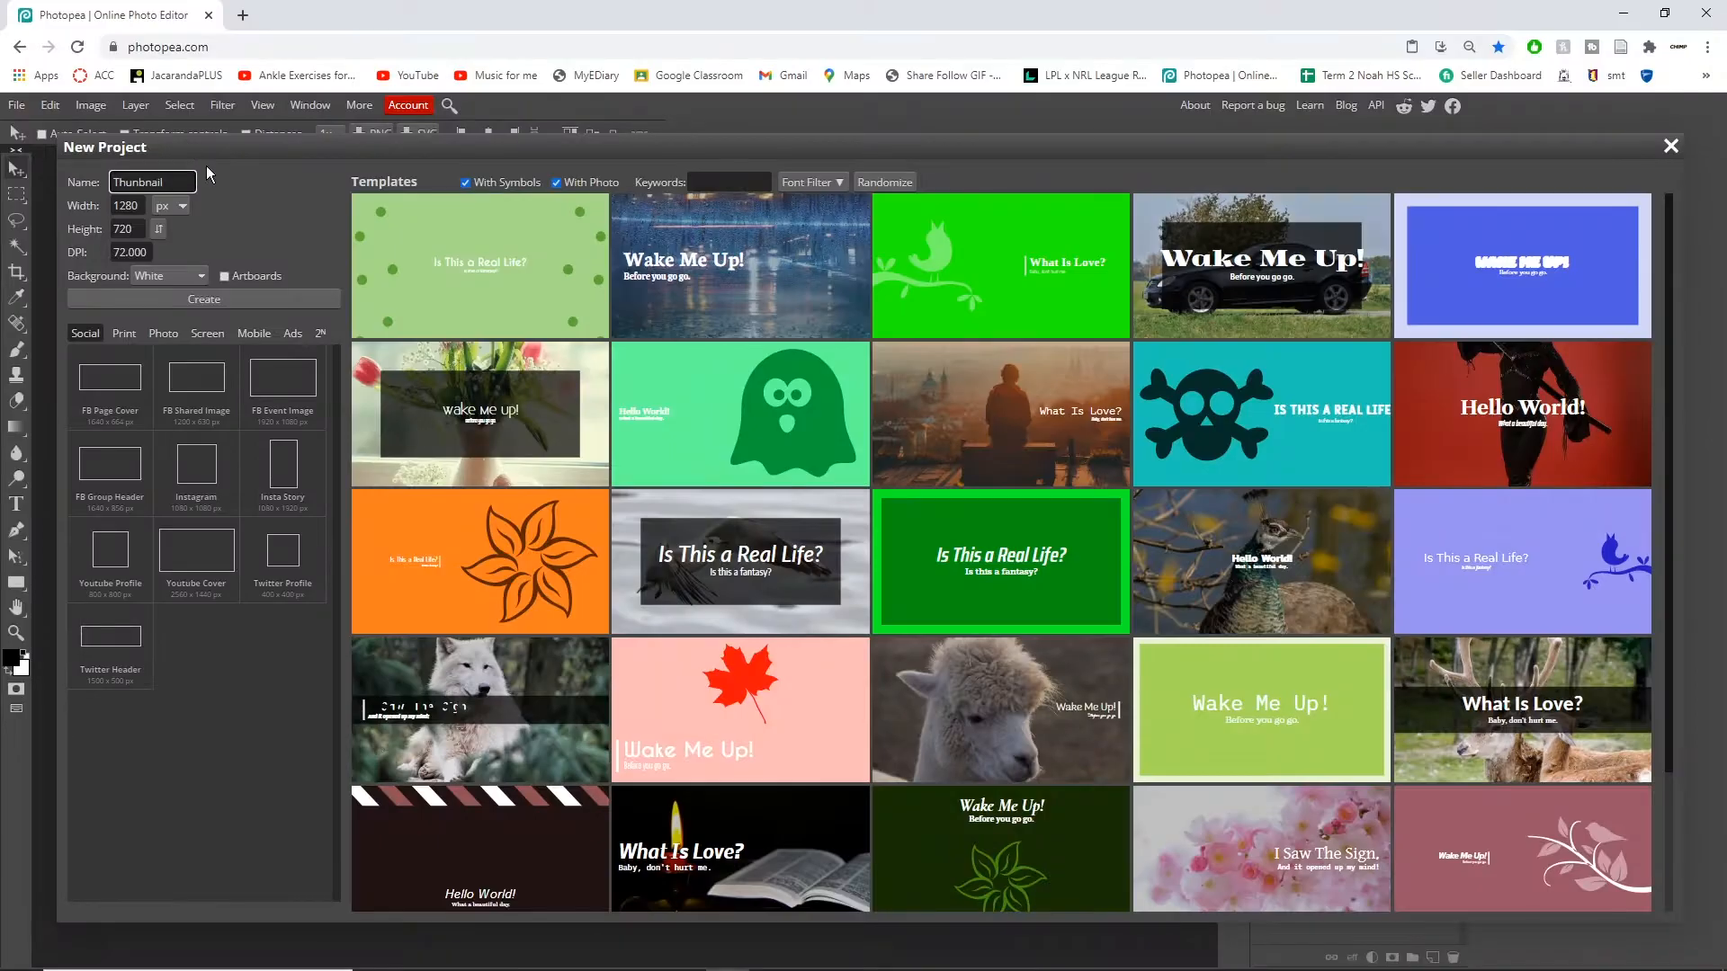
left_click(476, 681)
left_click(559, 697)
left_click(207, 300)
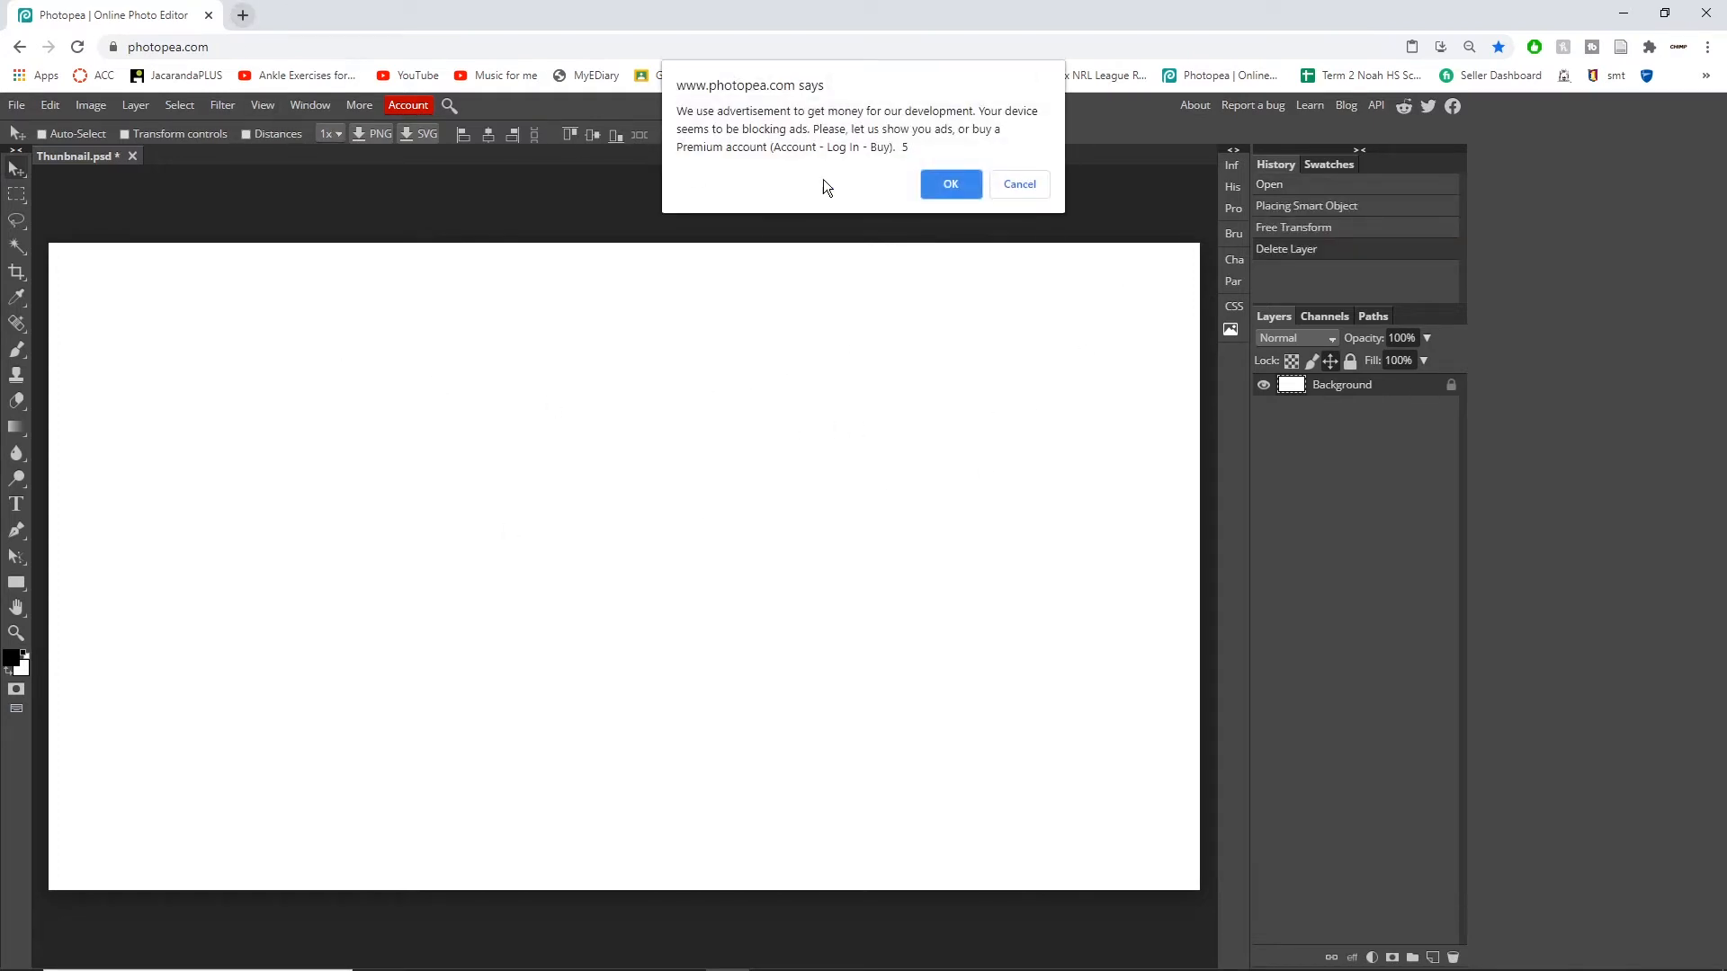
Step: Place the Fortnite wallpaper image from the Thumbnail Tutorial folder onto the canvas
left_click(960, 181)
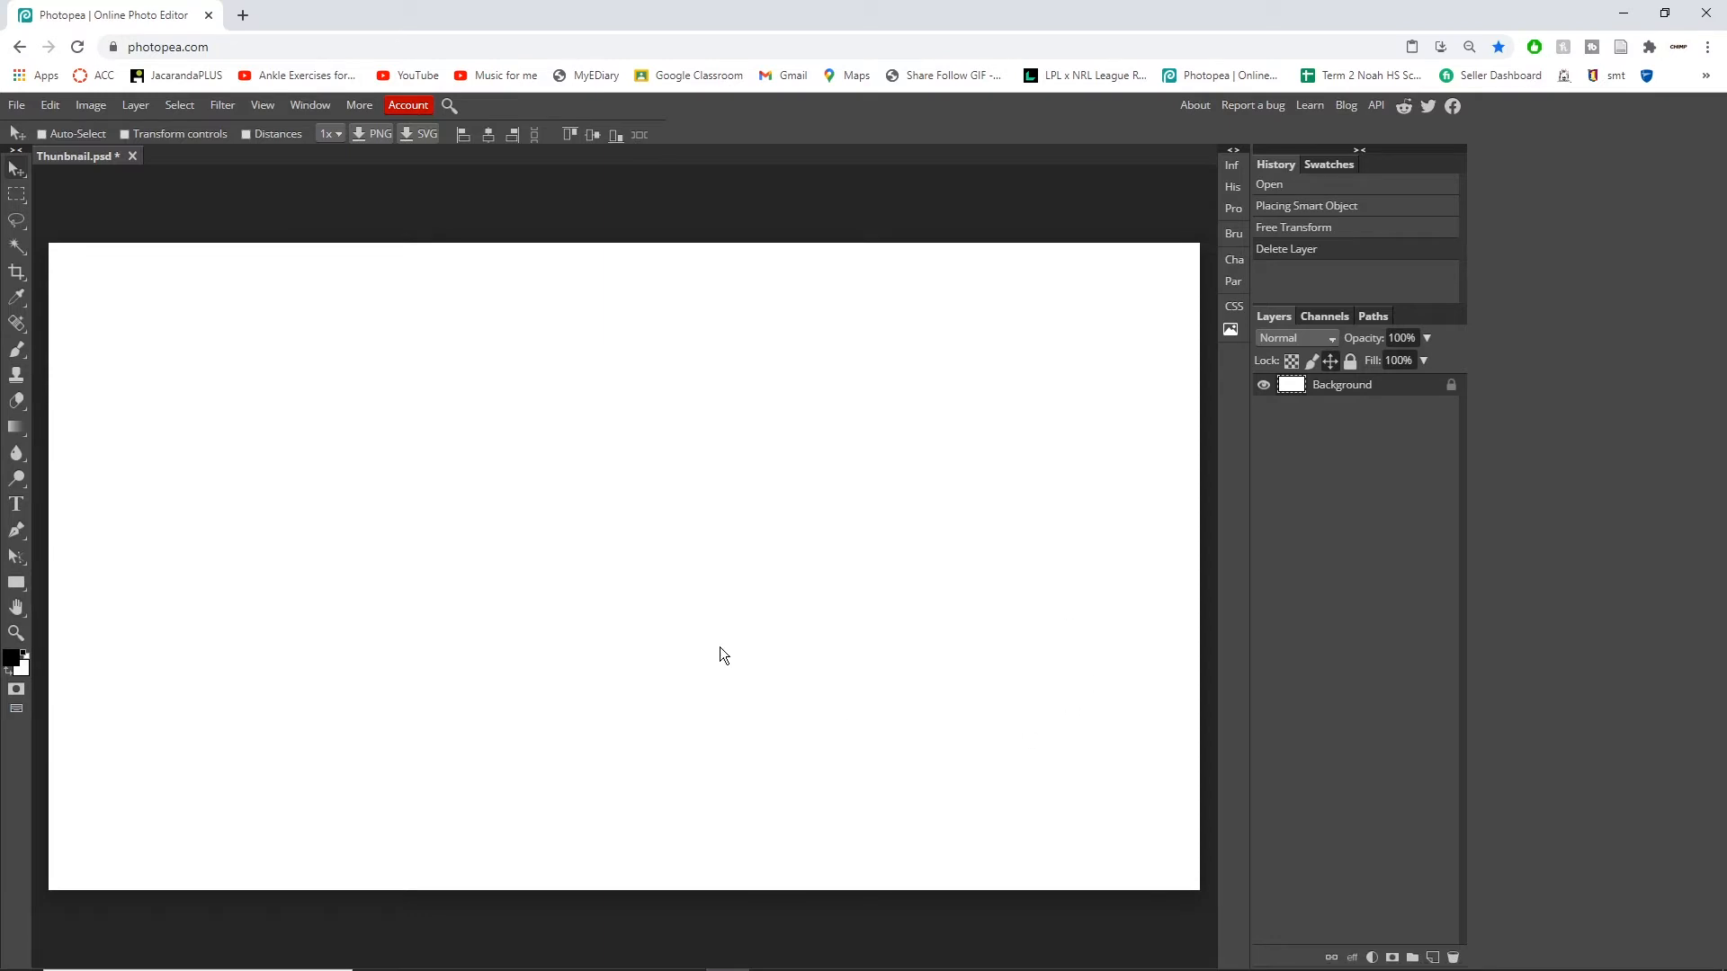
left_click(464, 952)
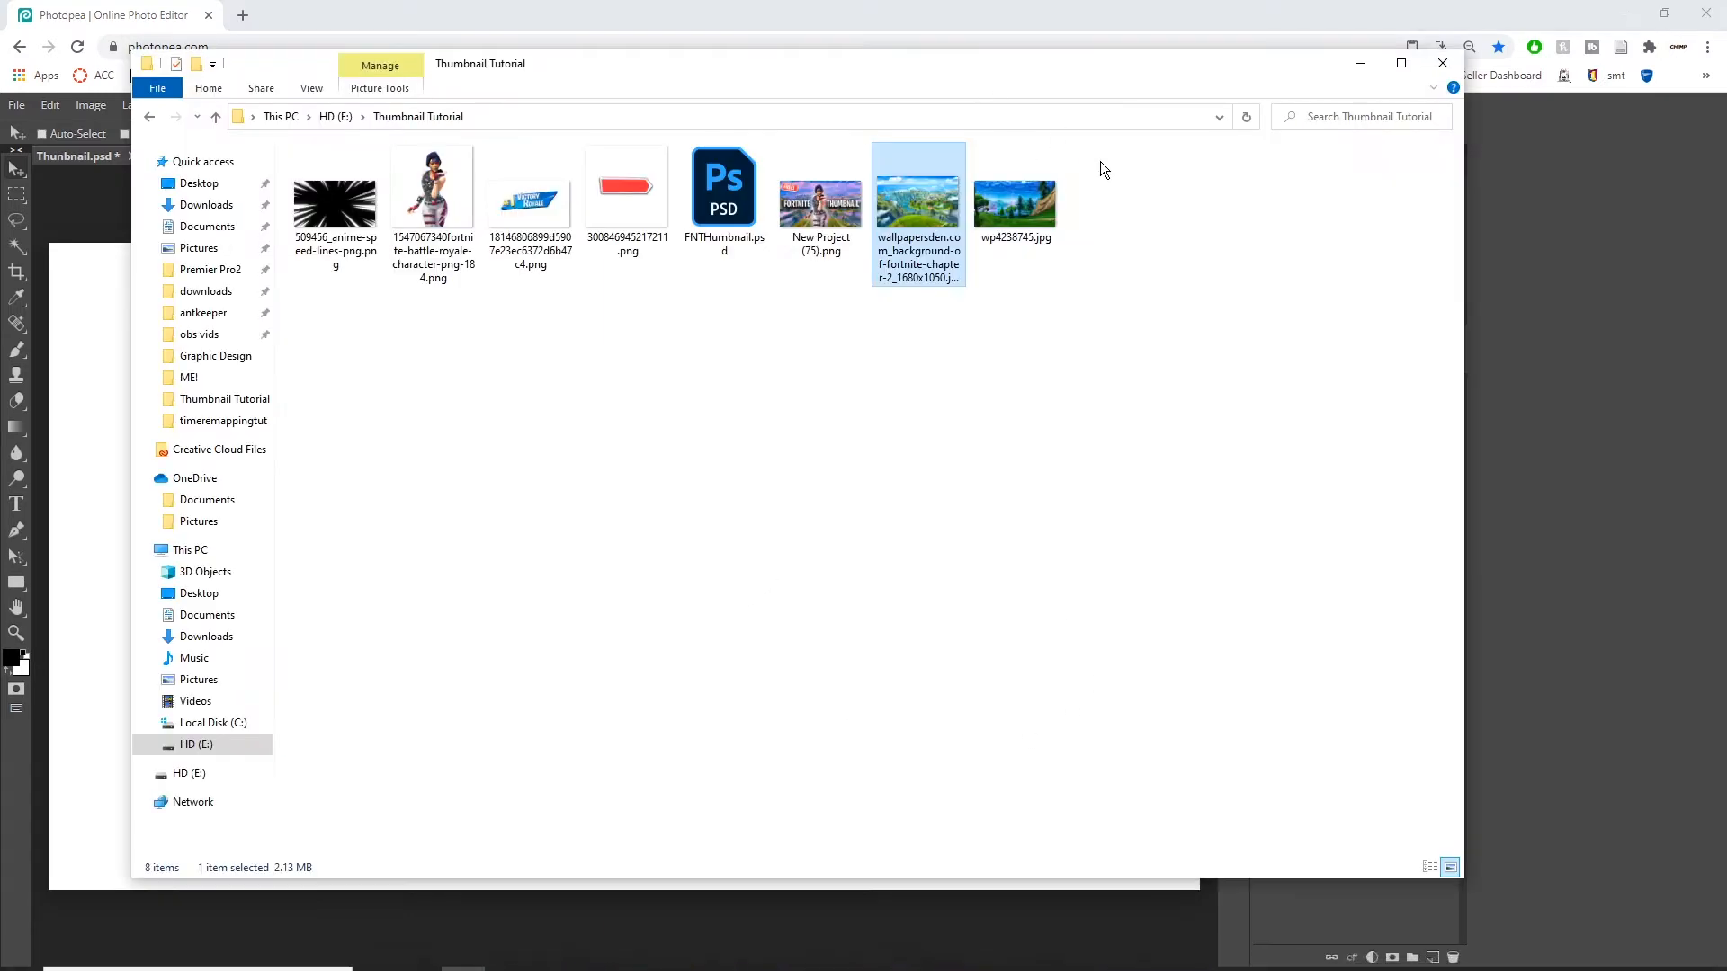
left_click_drag(988, 85, 1269, 131)
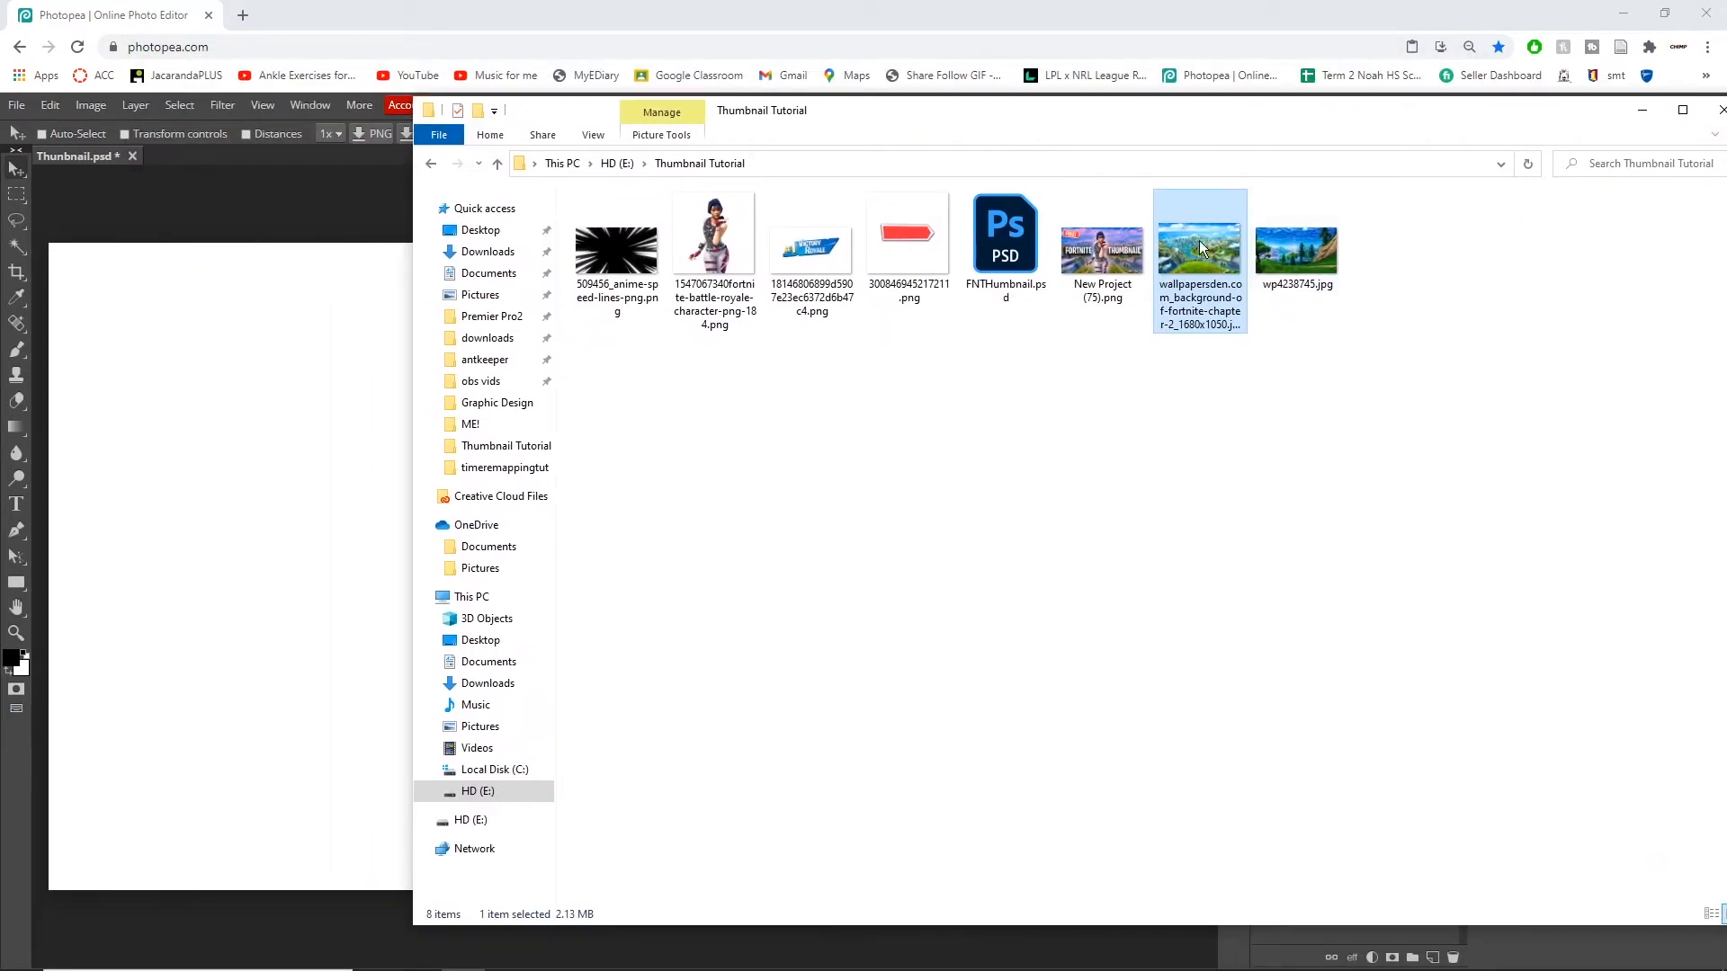
left_click_drag(1221, 253, 253, 473)
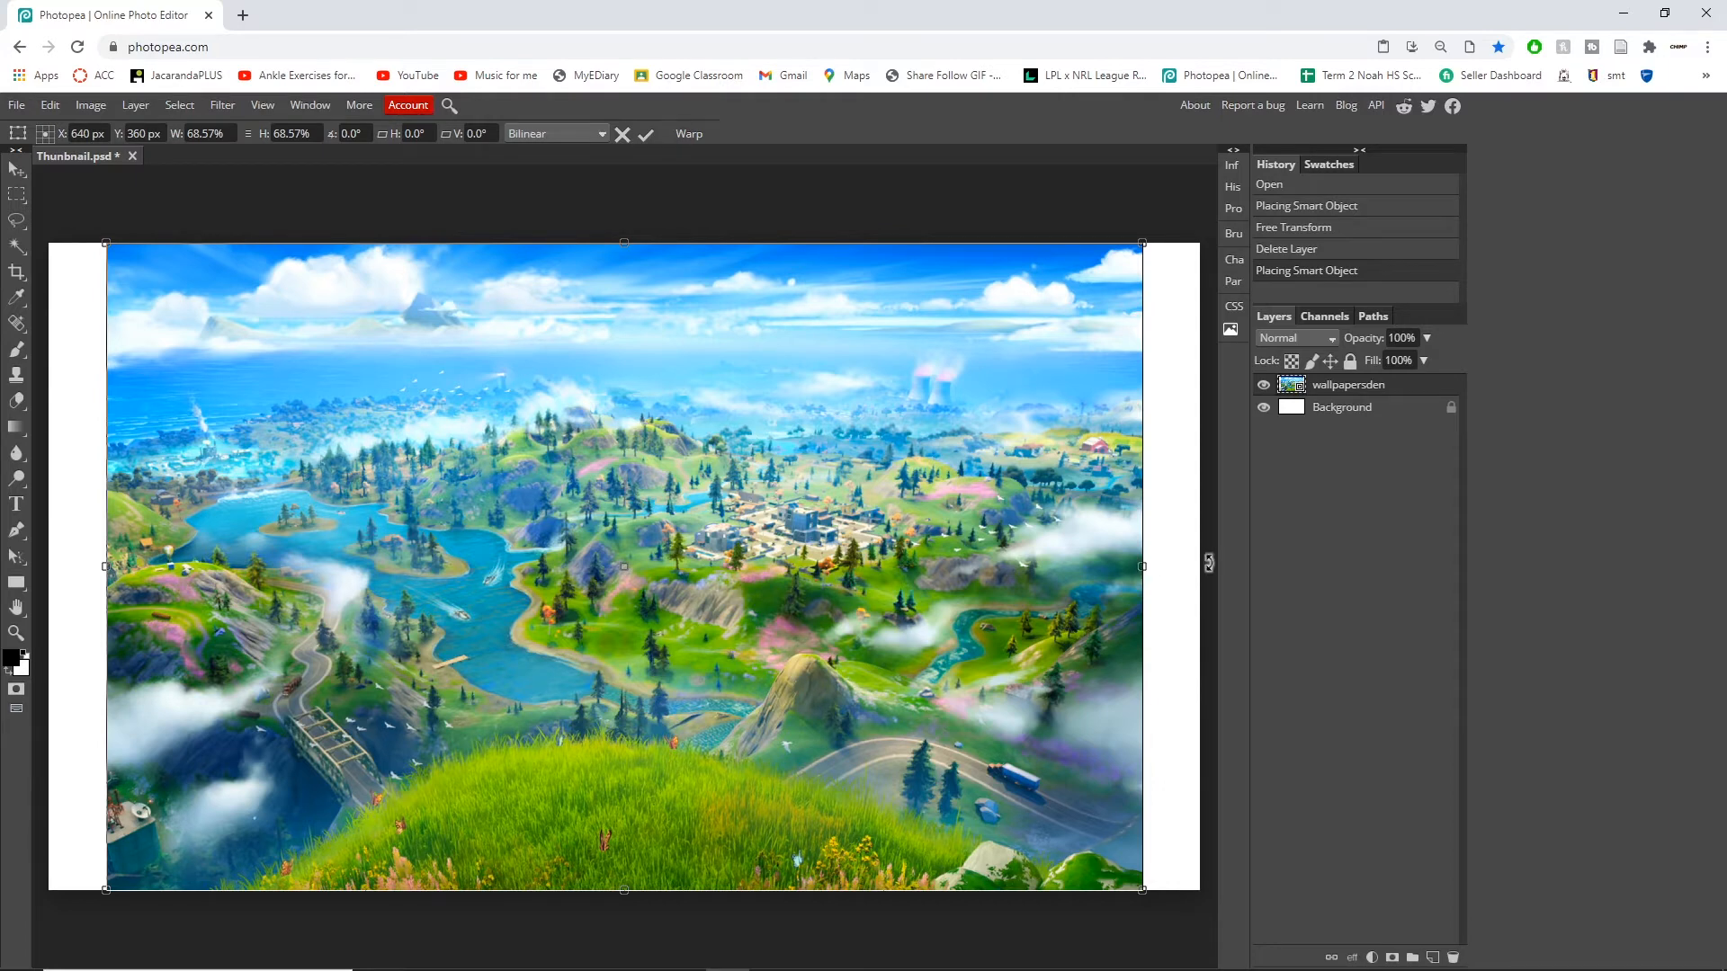
Step: Stretch the placed wallpaper horizontally to fill the full canvas width and commit the transform
left_click_drag(105, 567, 49, 567)
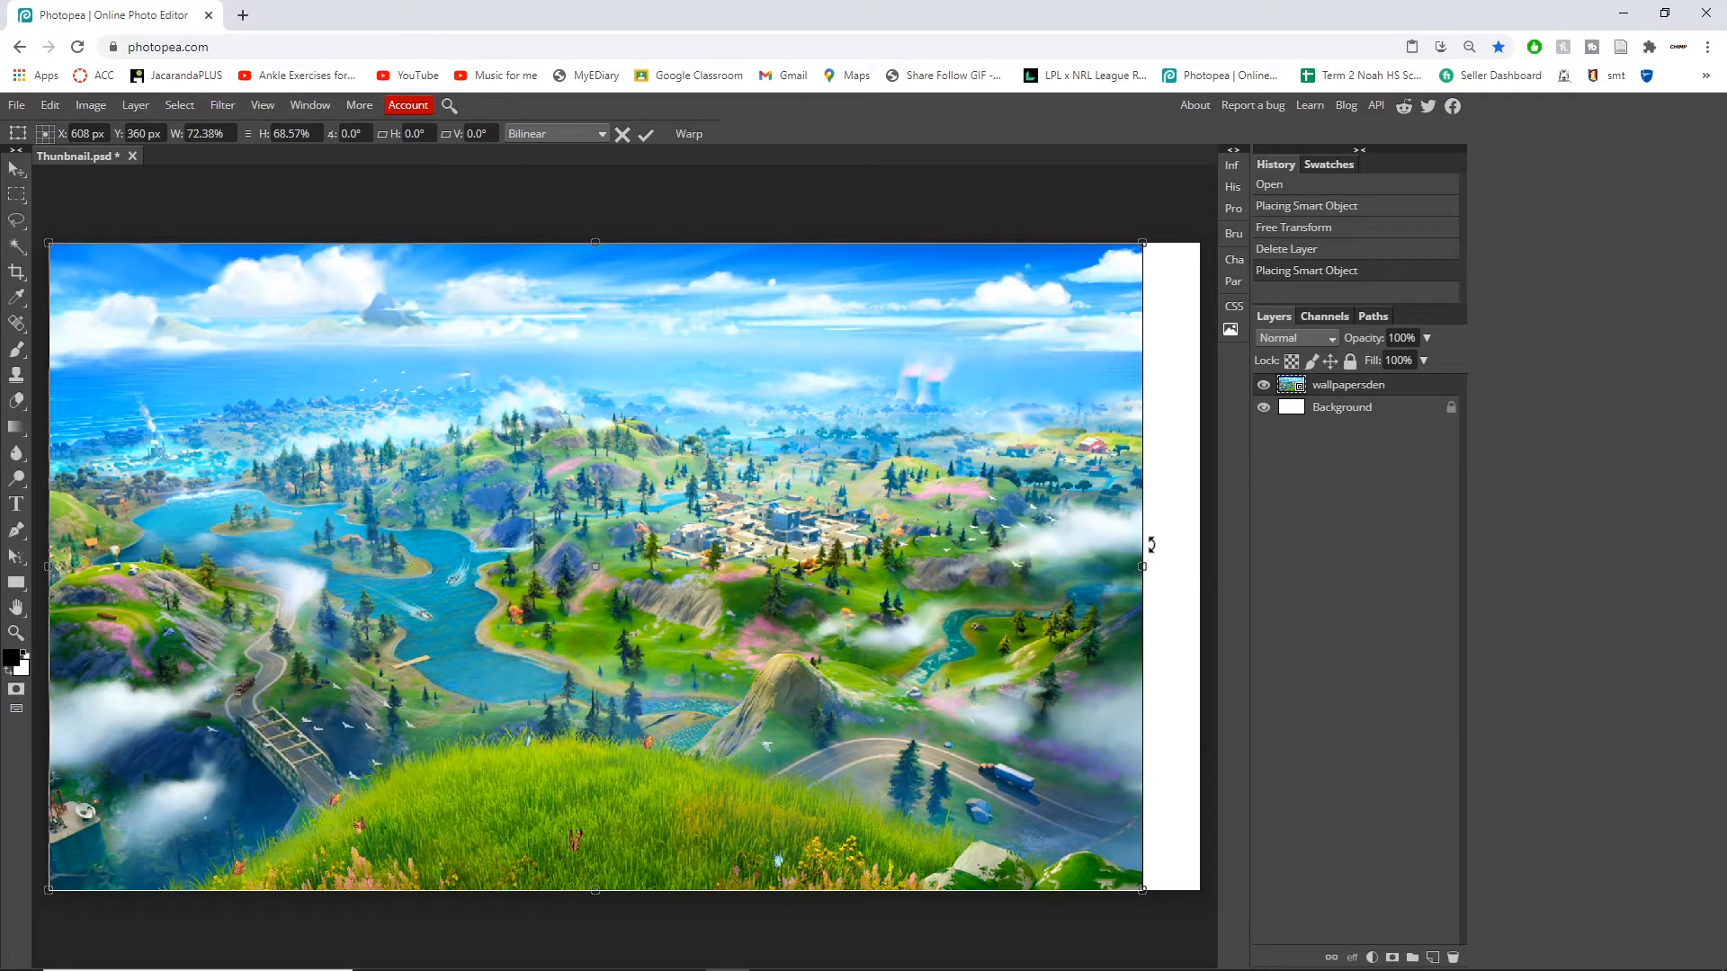
left_click_drag(1143, 567, 1198, 576)
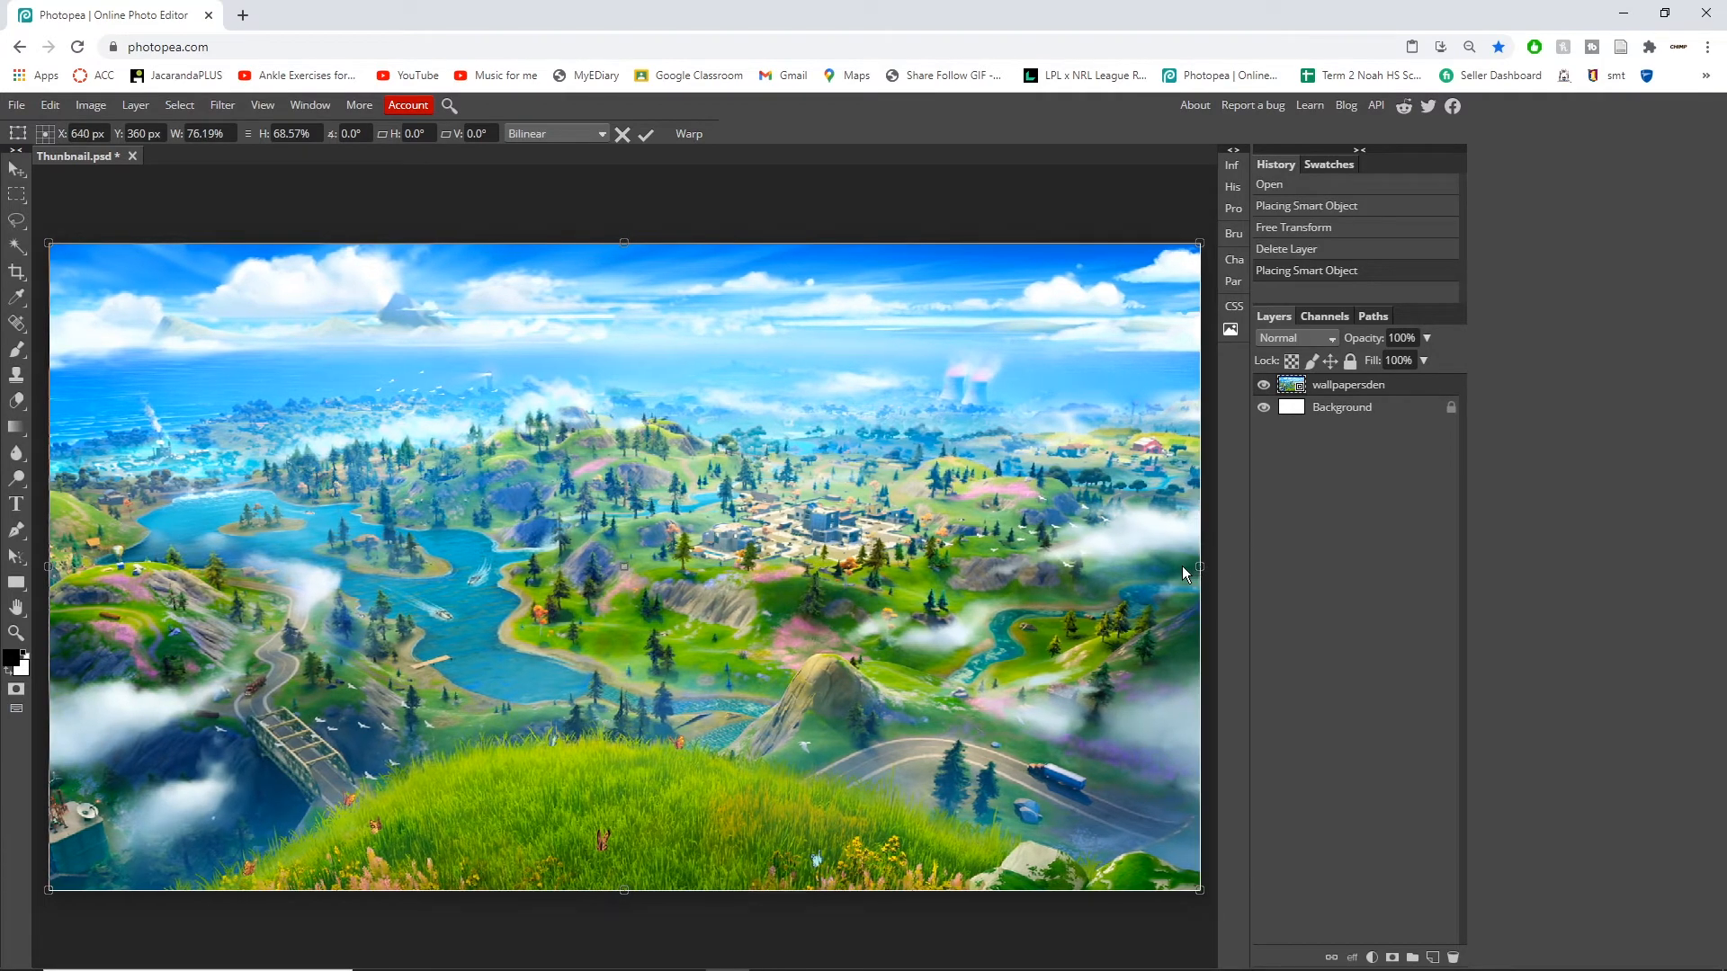
key("Return")
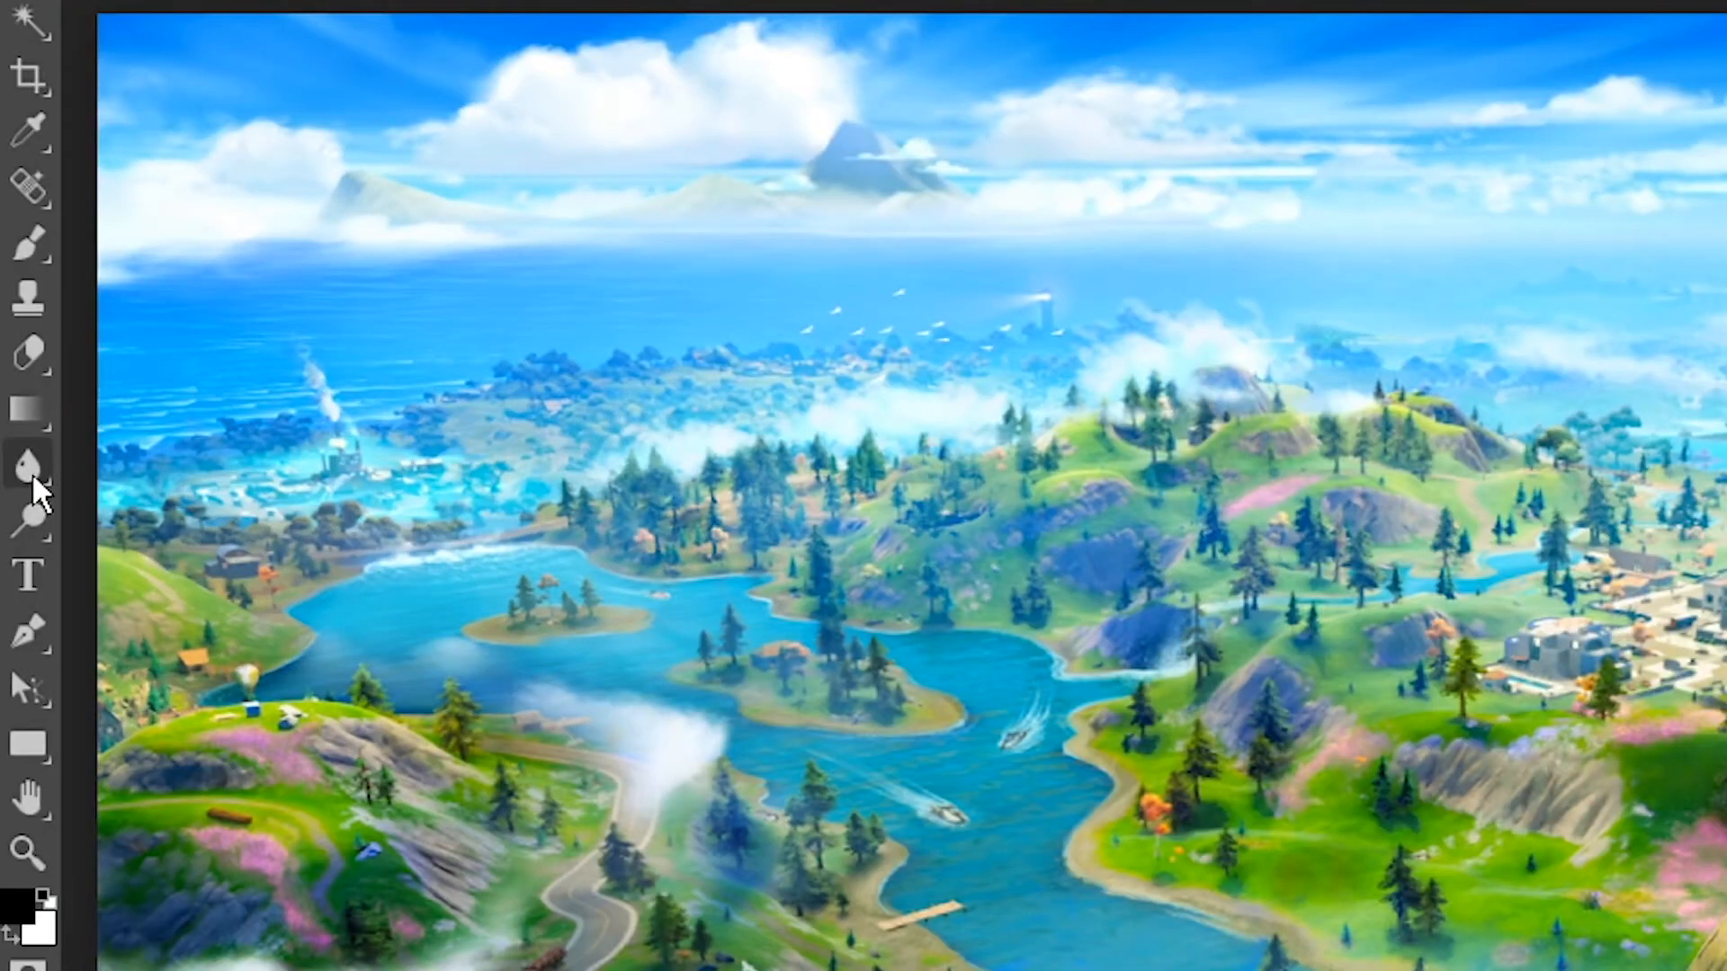
Step: Select the Blur tool and set its brush size to about 113 px
left_click(31, 467)
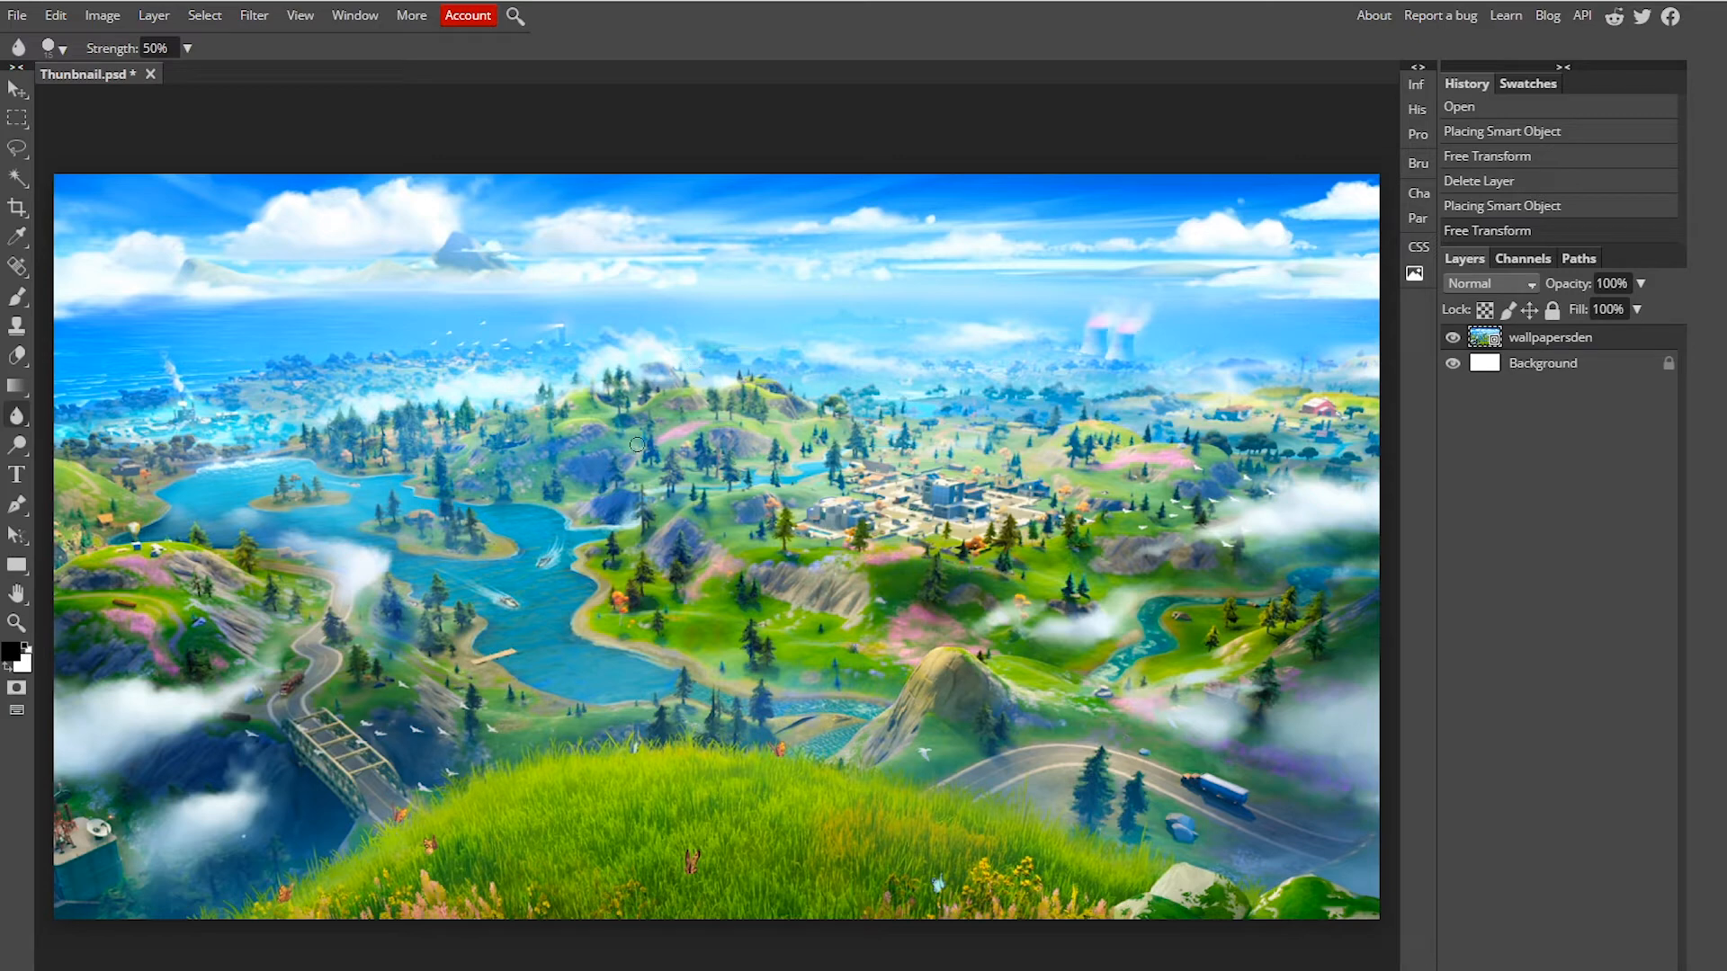
right_click(477, 441)
left_click_drag(542, 482, 585, 493)
right_click(619, 349)
left_click(1112, 104)
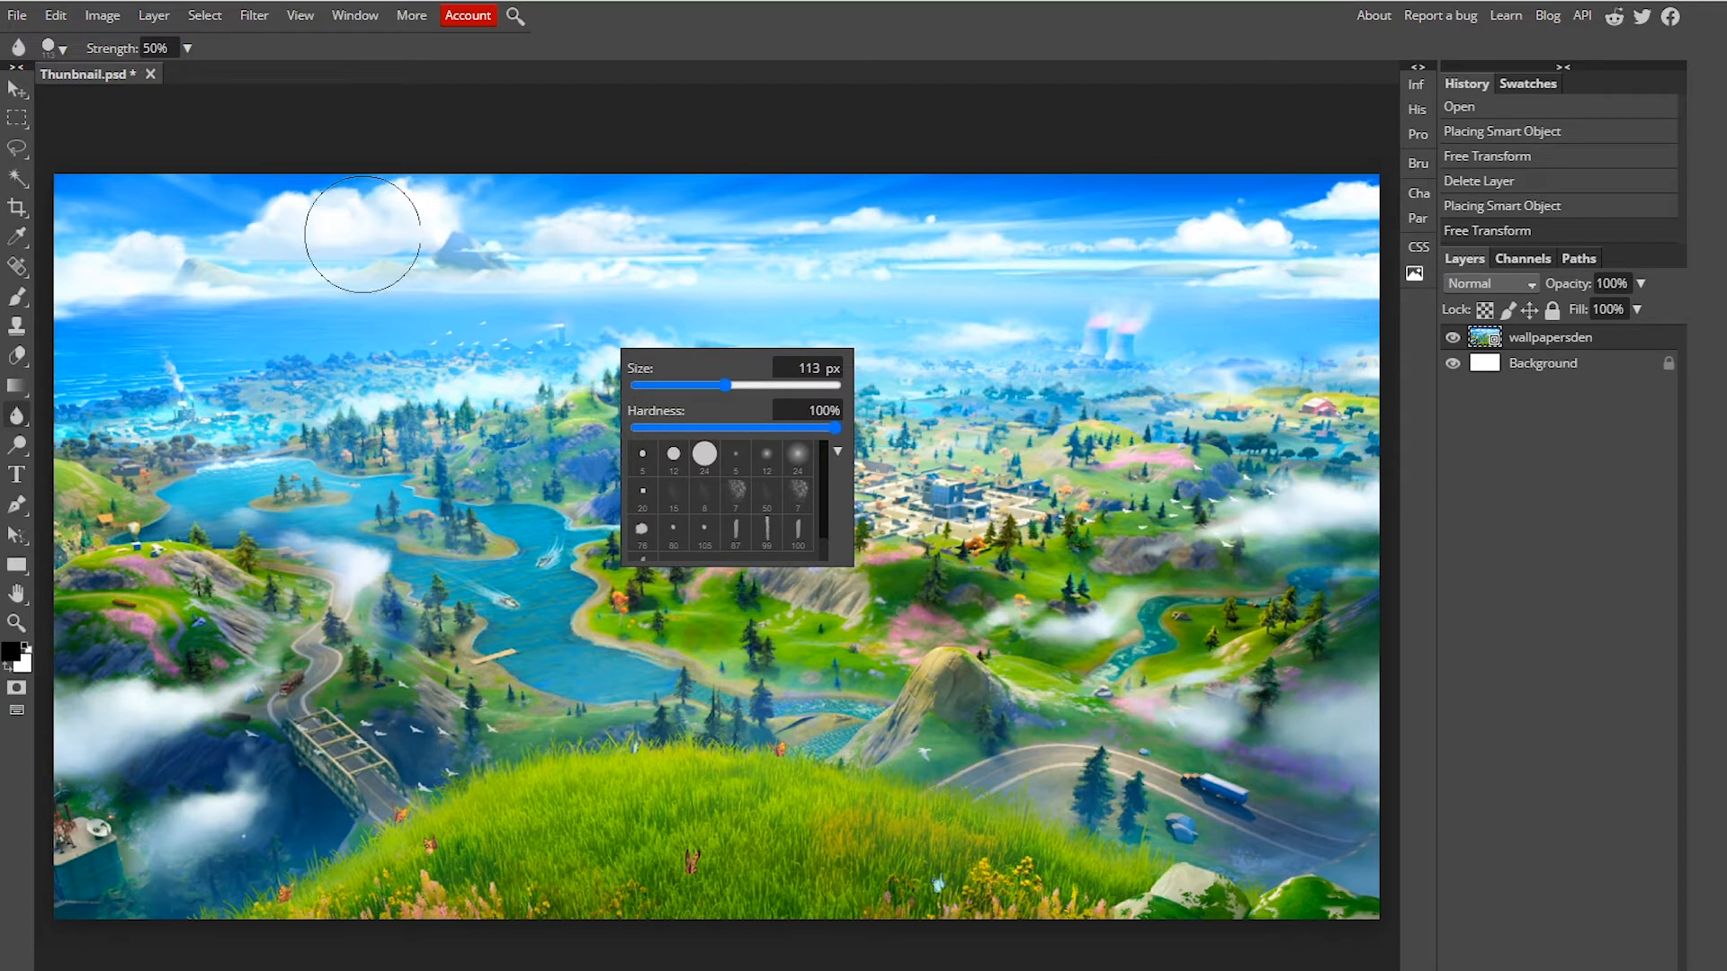
Step: Rasterize the wallpaper layer and blur along its left and right edges
left_click(402, 216)
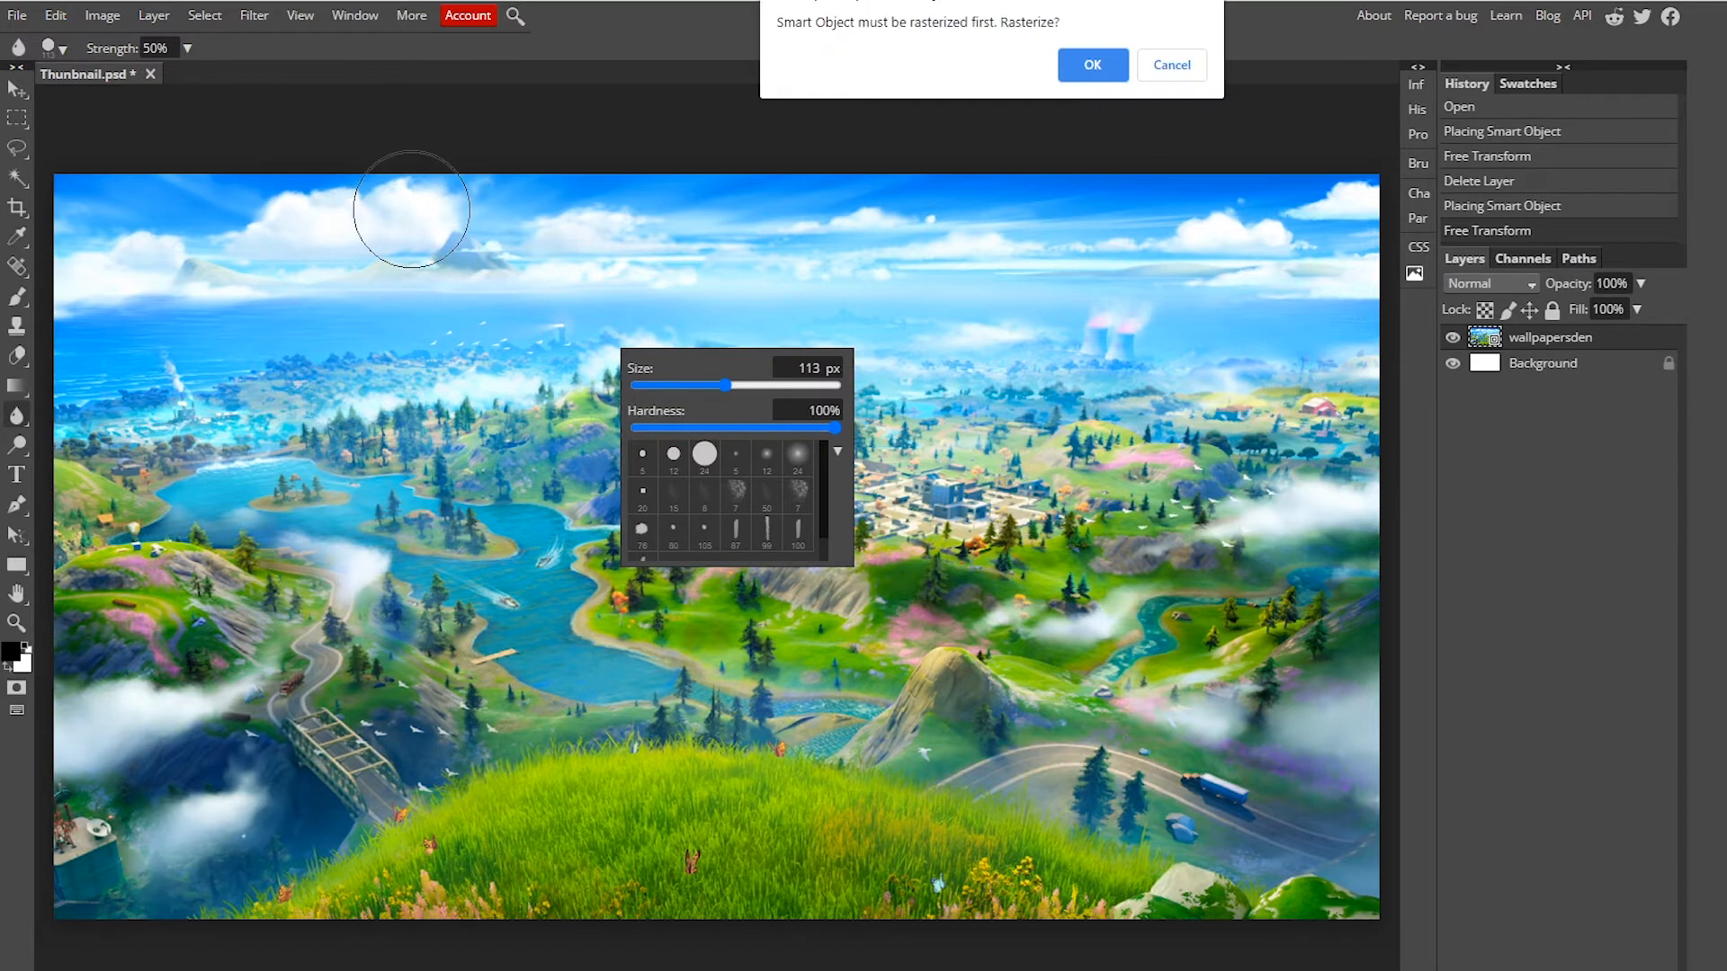
left_click(1095, 65)
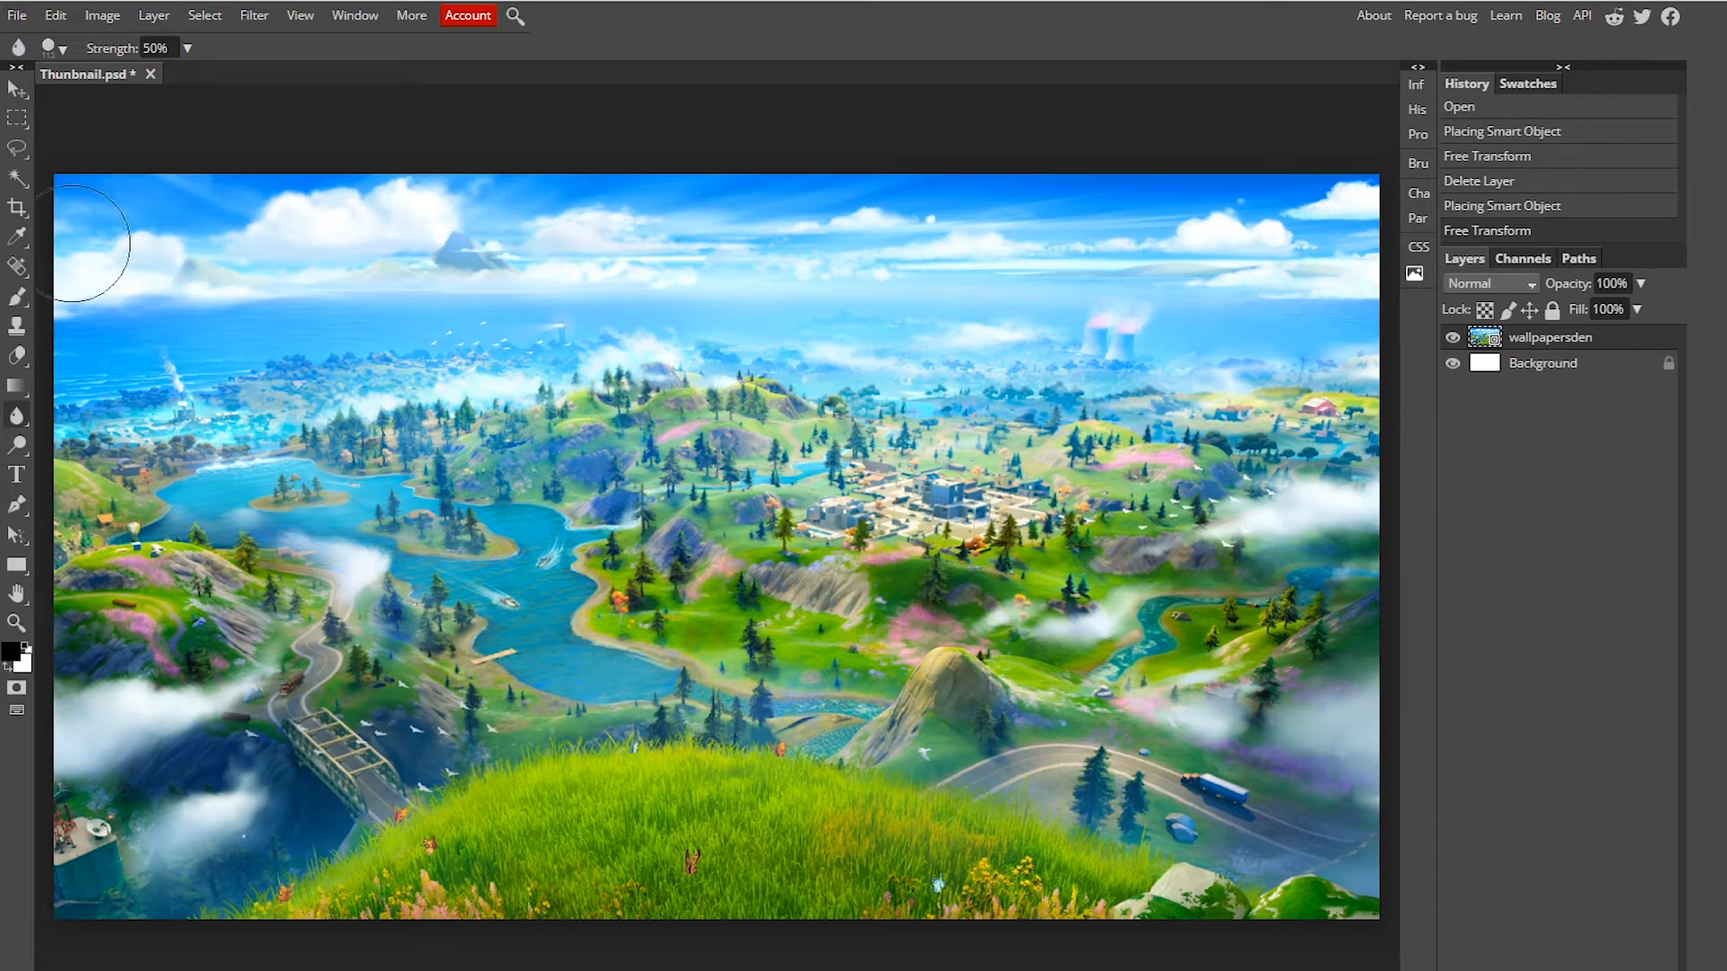
mouse_move(152, 261)
left_mouse_down()
mouse_move(208, 342)
mouse_move(90, 719)
mouse_move(72, 715)
mouse_move(156, 702)
mouse_move(305, 828)
mouse_move(219, 540)
mouse_move(313, 301)
mouse_move(106, 761)
left_mouse_up()
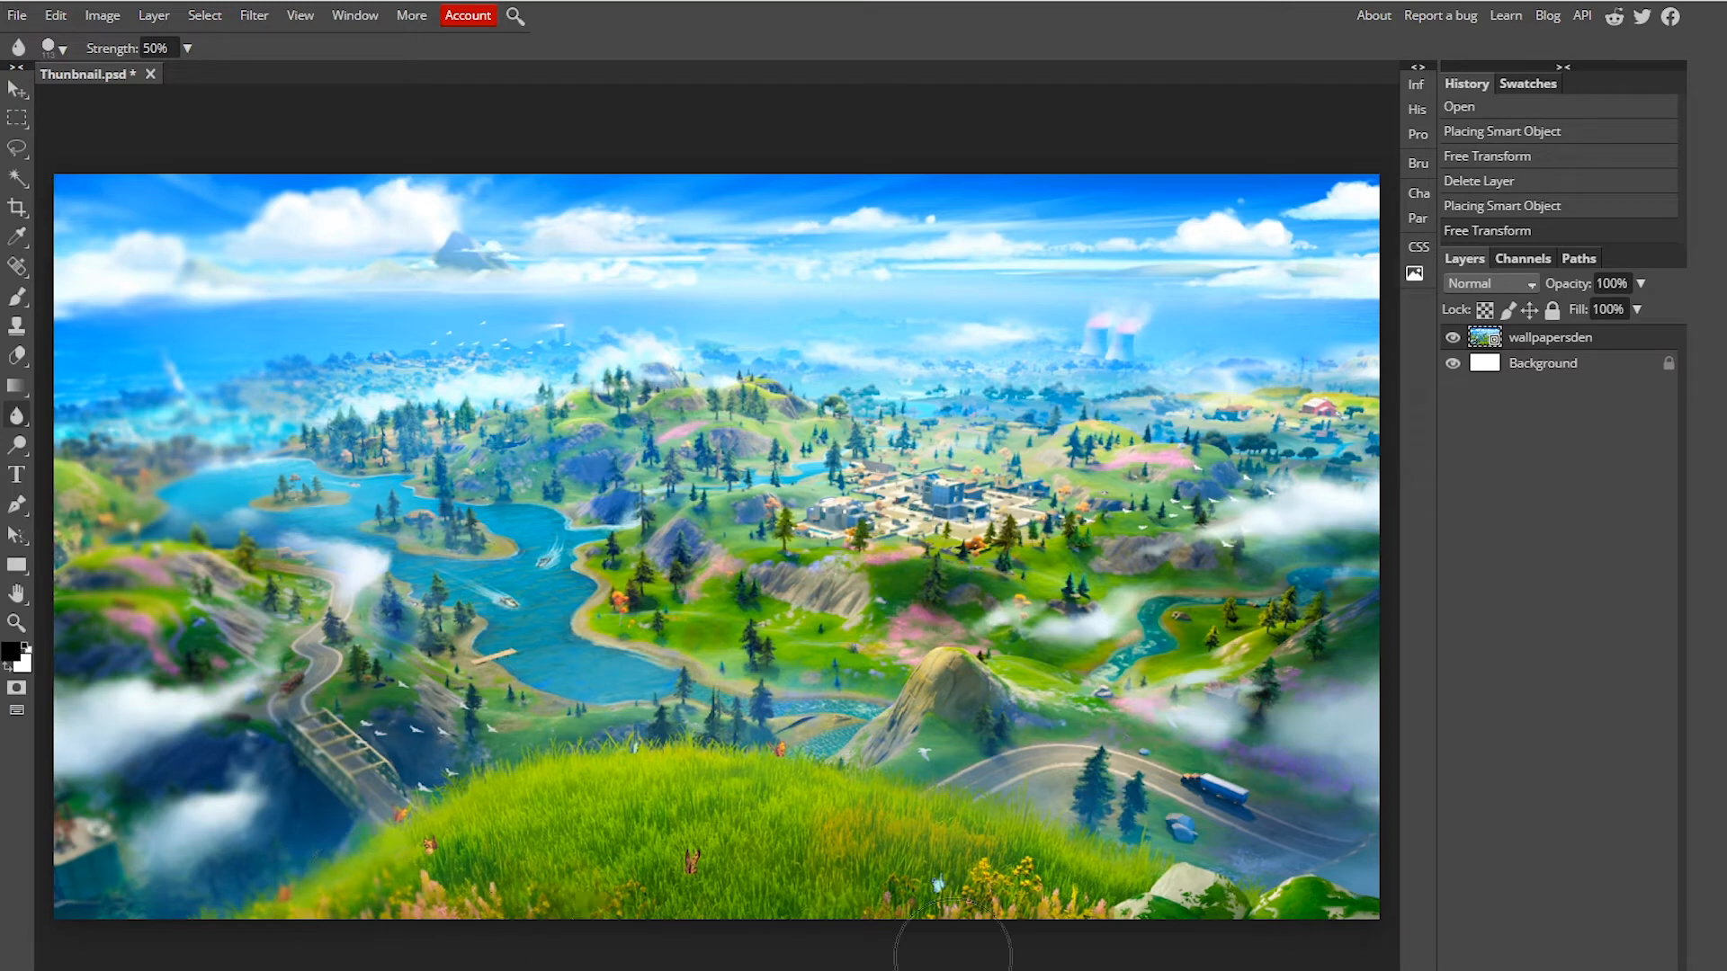
mouse_move(1225, 917)
left_mouse_down()
mouse_move(1223, 796)
mouse_move(1340, 710)
mouse_move(1258, 234)
left_mouse_up()
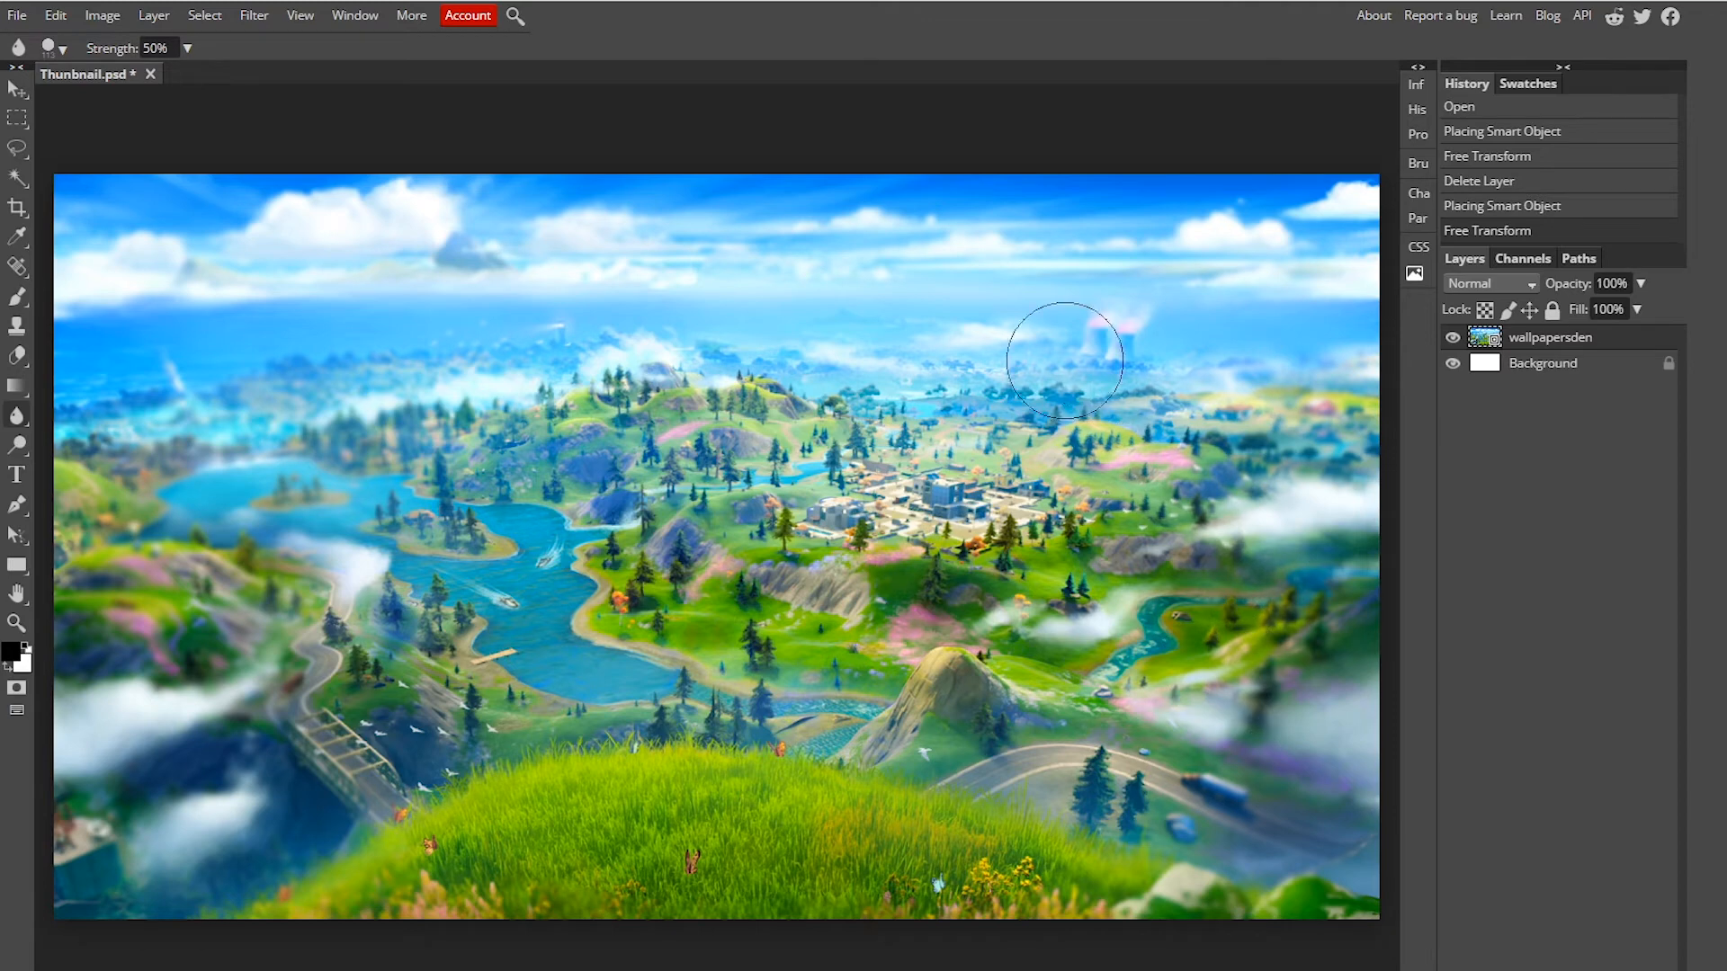
Step: Blur a few more spots across the landscape and undo the last two blur strokes
left_click(240, 742)
left_click(1179, 465)
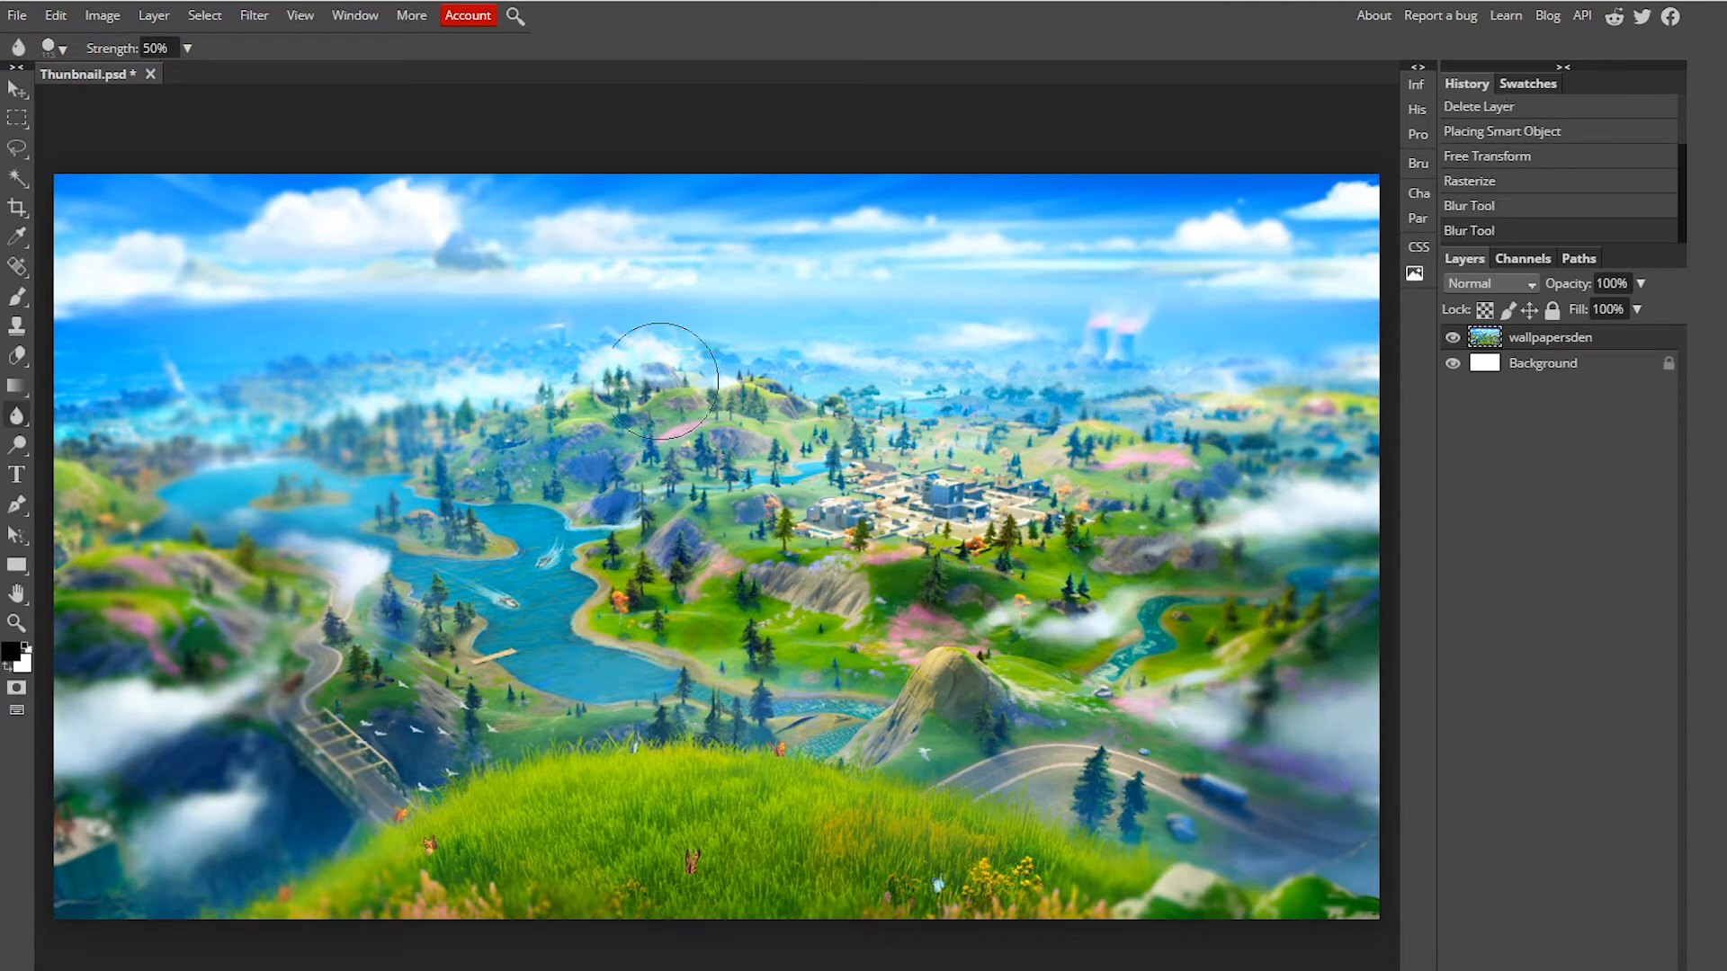
left_click(953, 497)
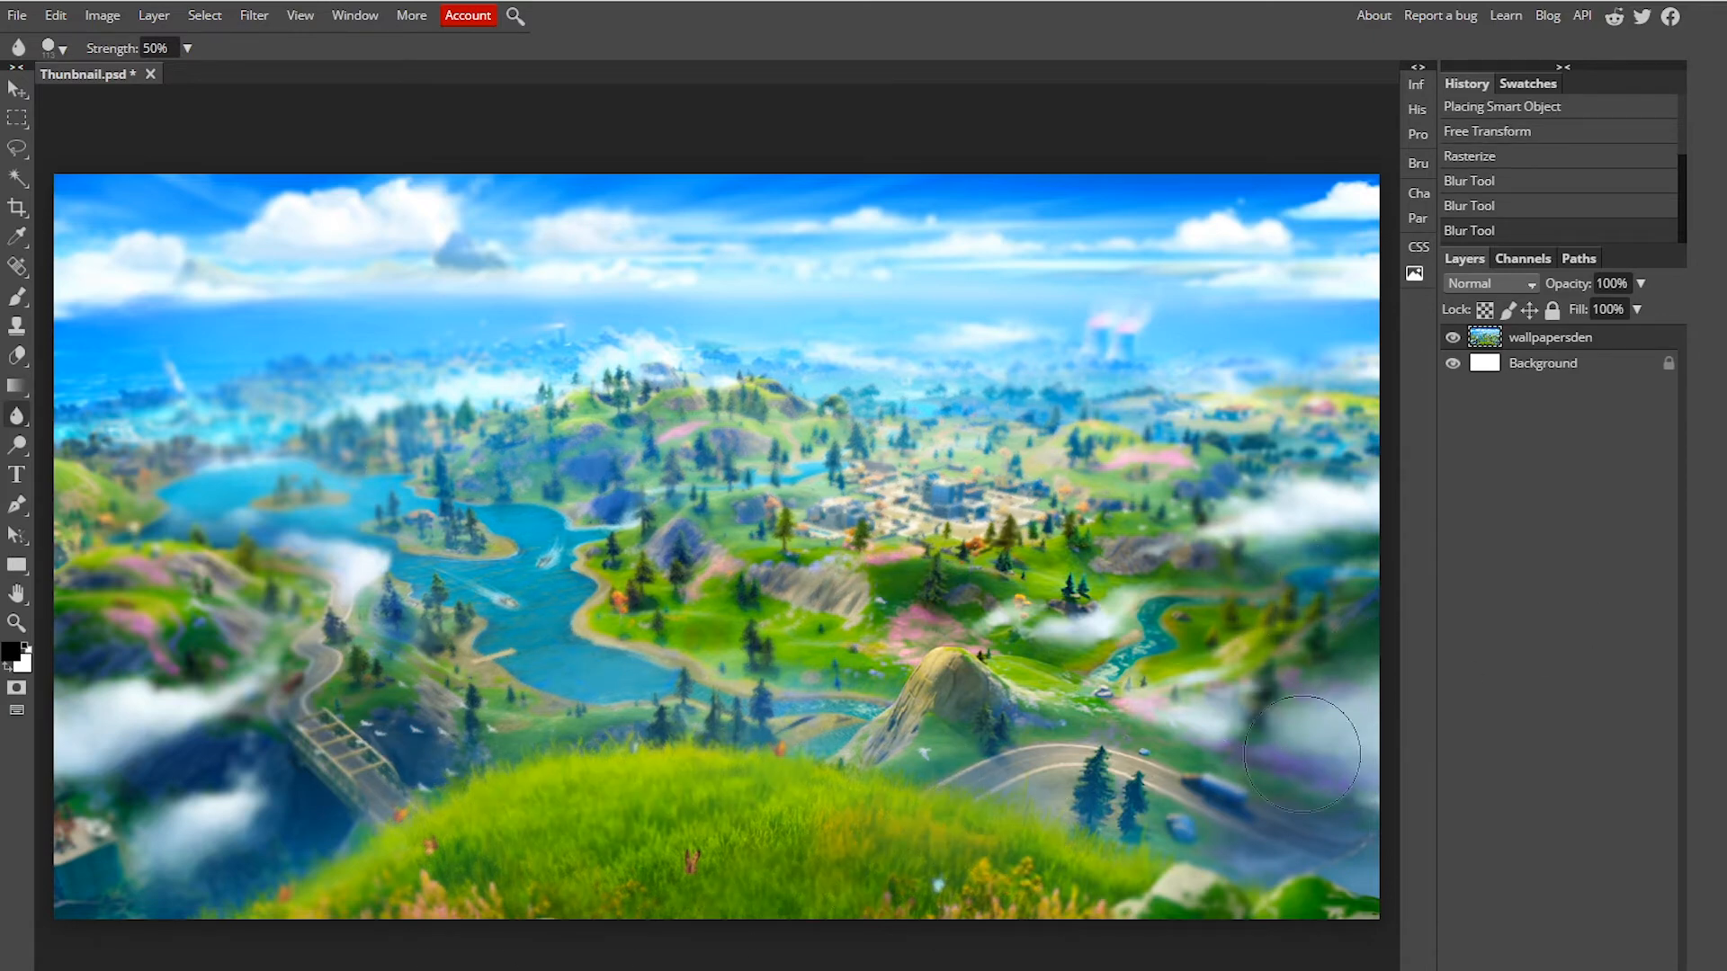
left_click_drag(1327, 635, 1283, 576)
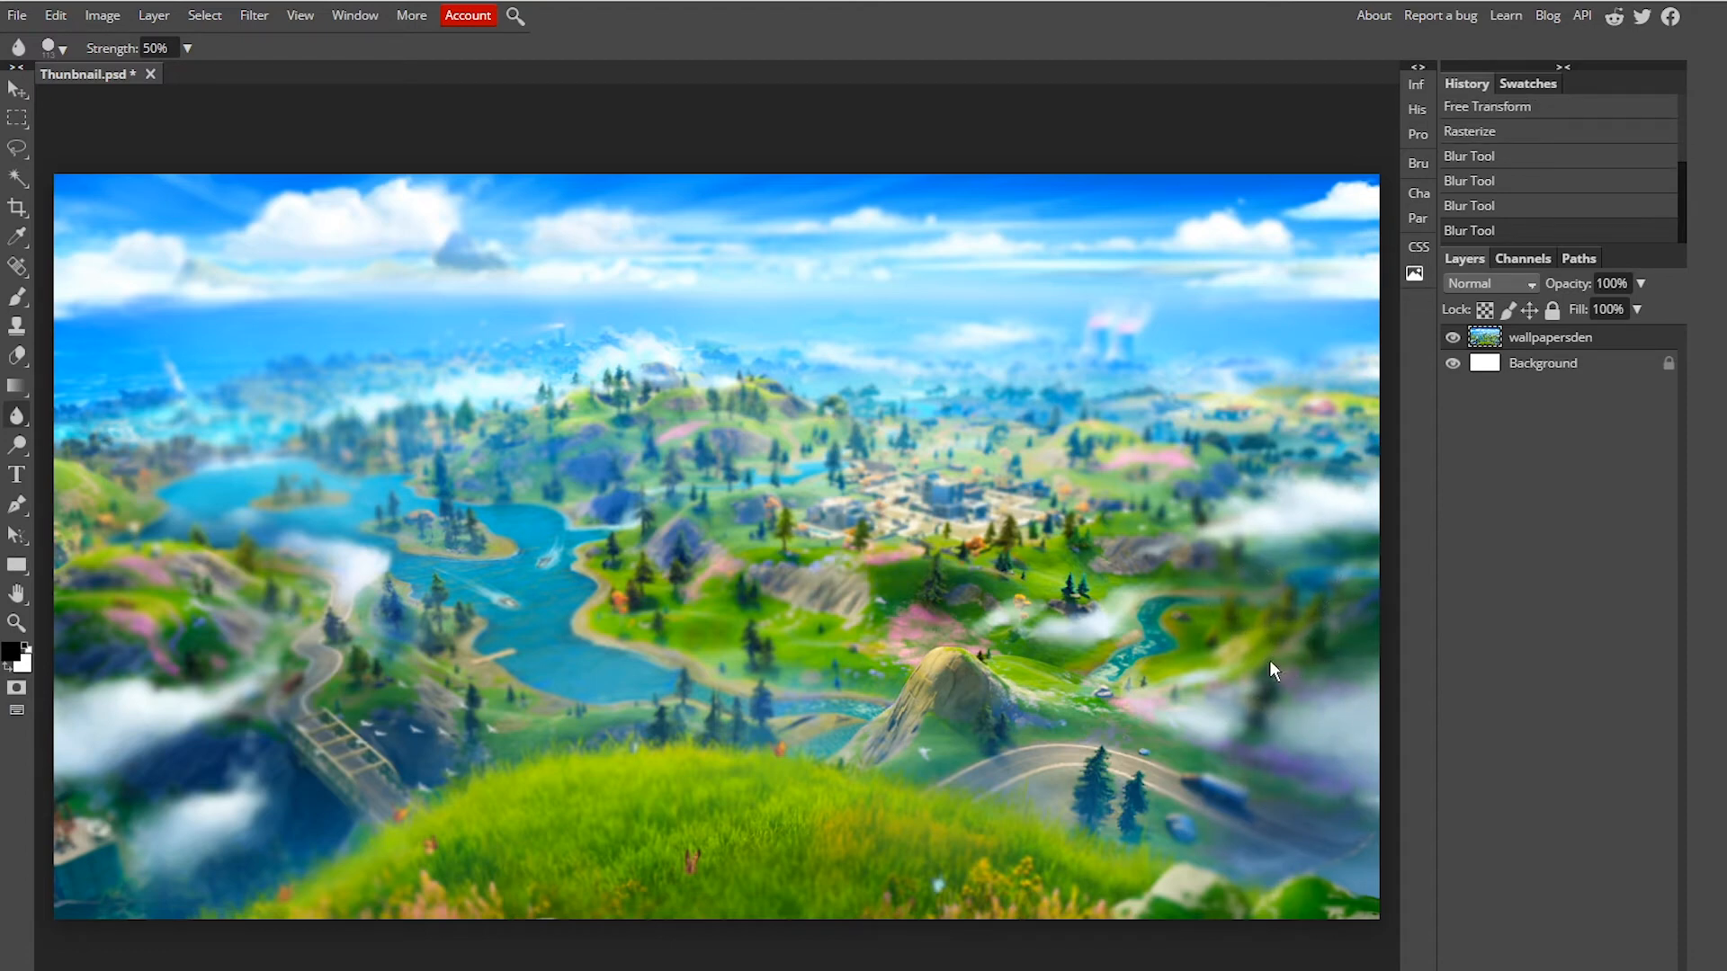
key("ctrl+z")
key("ctrl+z")
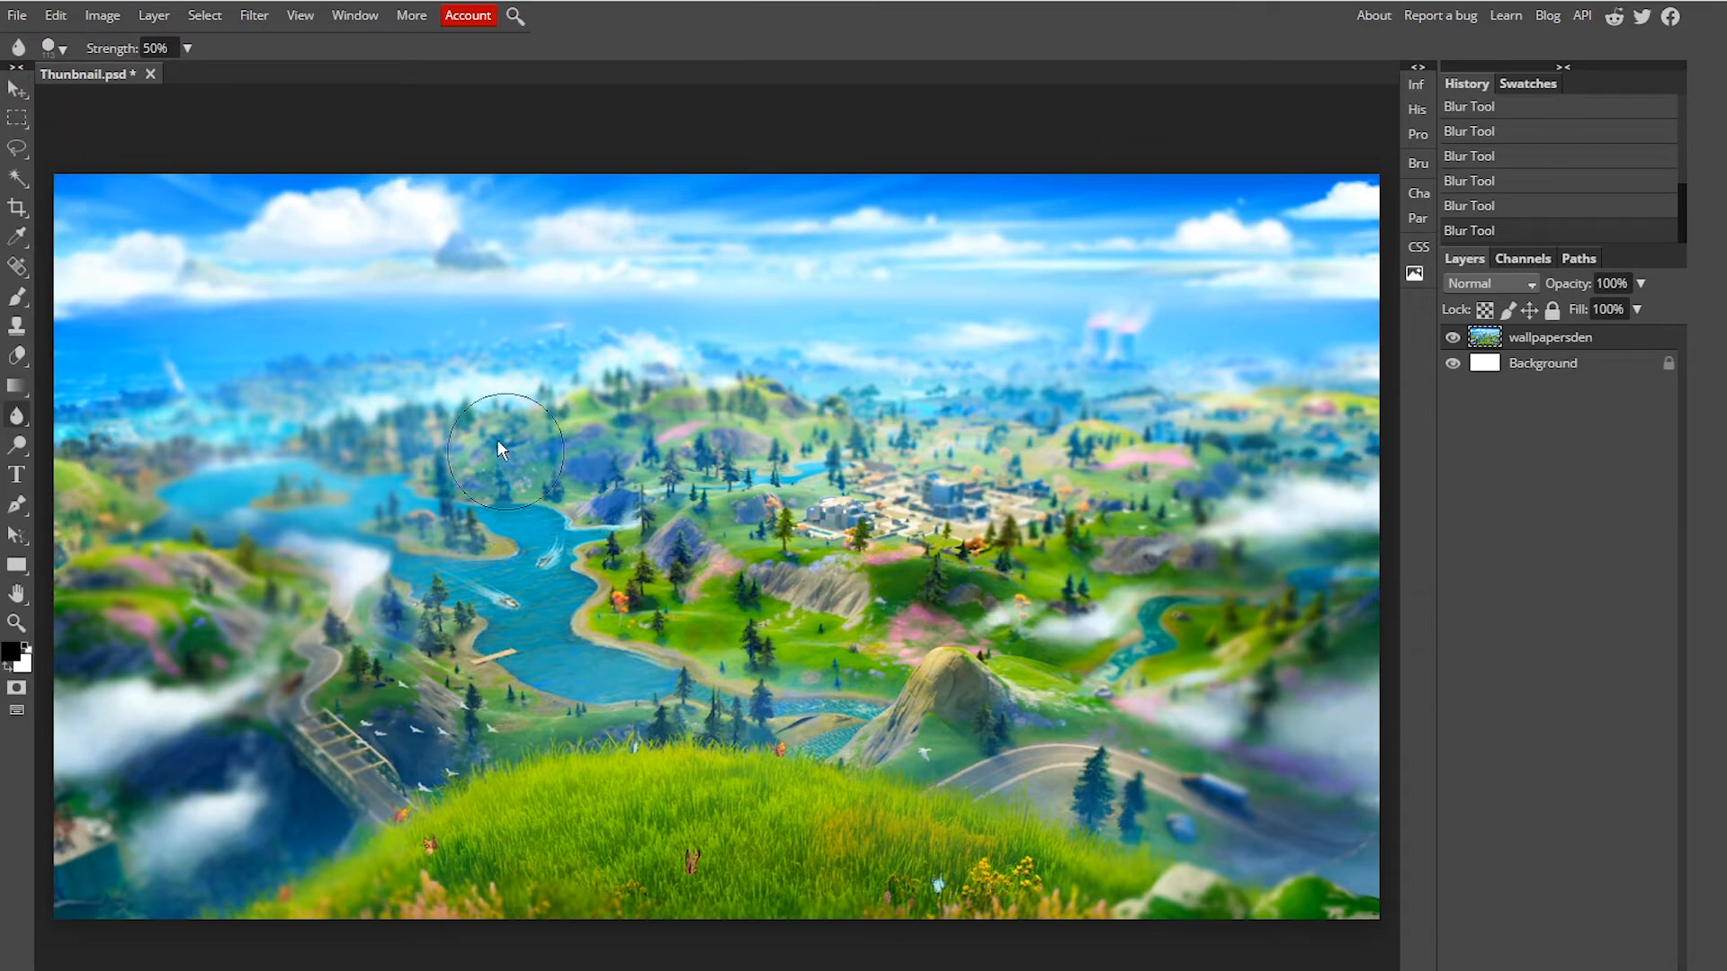
Step: Open the wallpaper layer's blending options and enable a Gradient Overlay style
key("v")
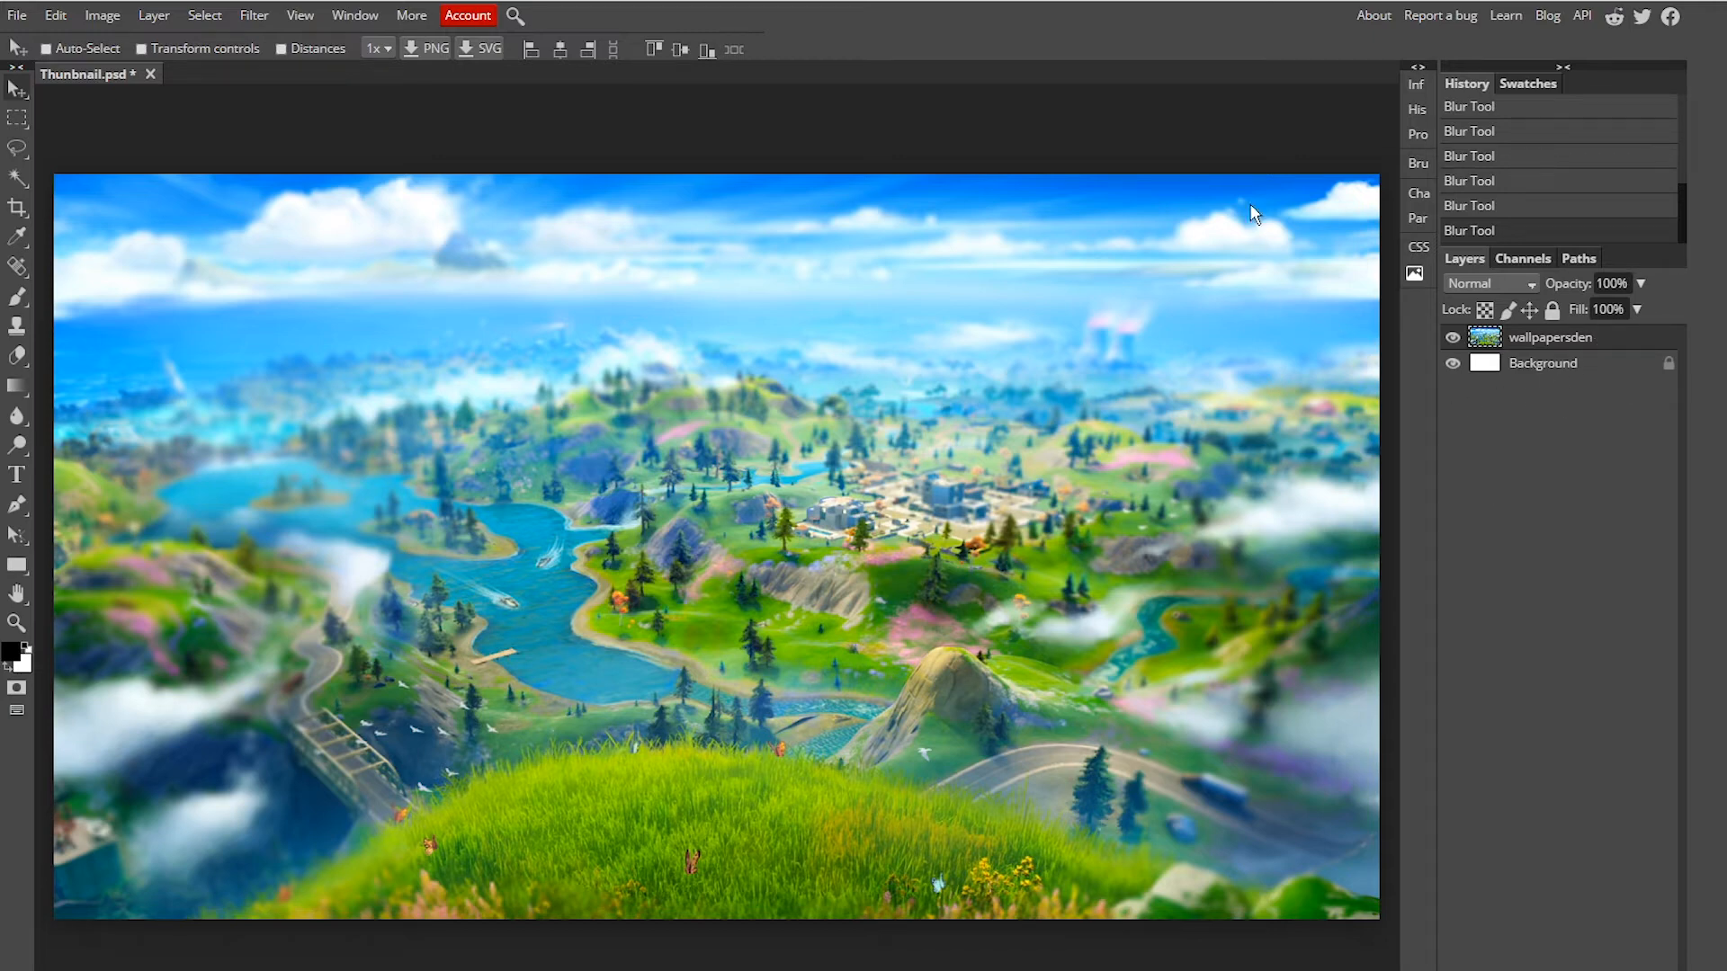
right_click(1580, 349)
left_click(1617, 358)
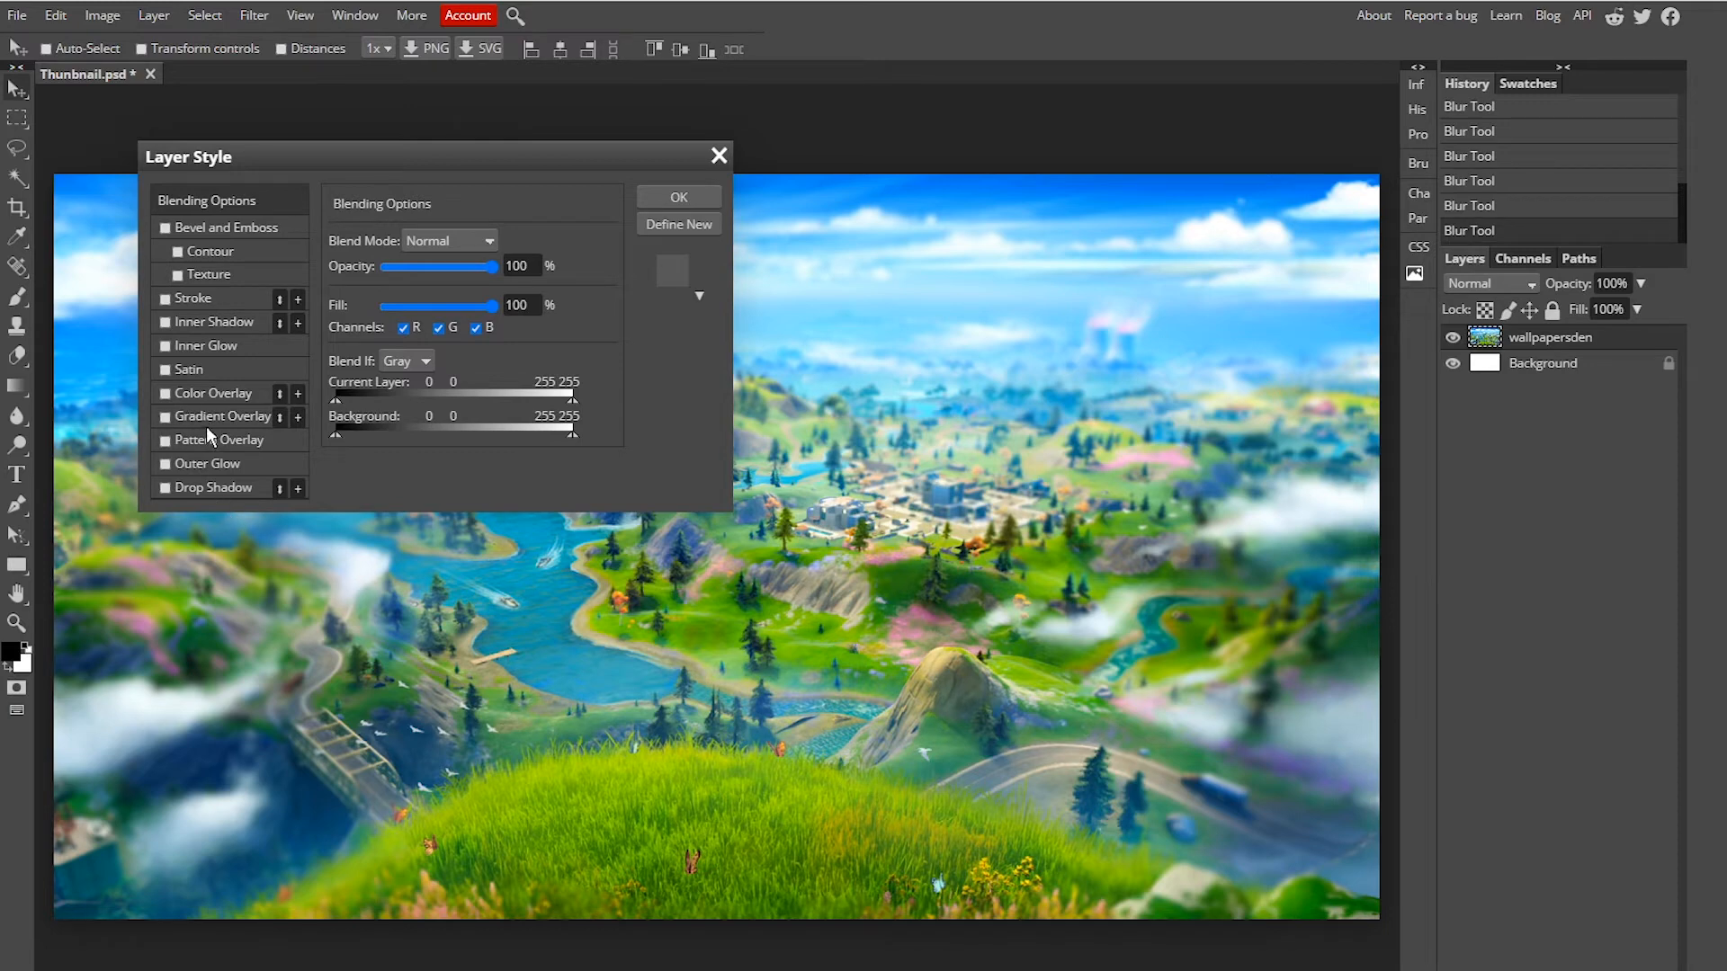
left_click(164, 418)
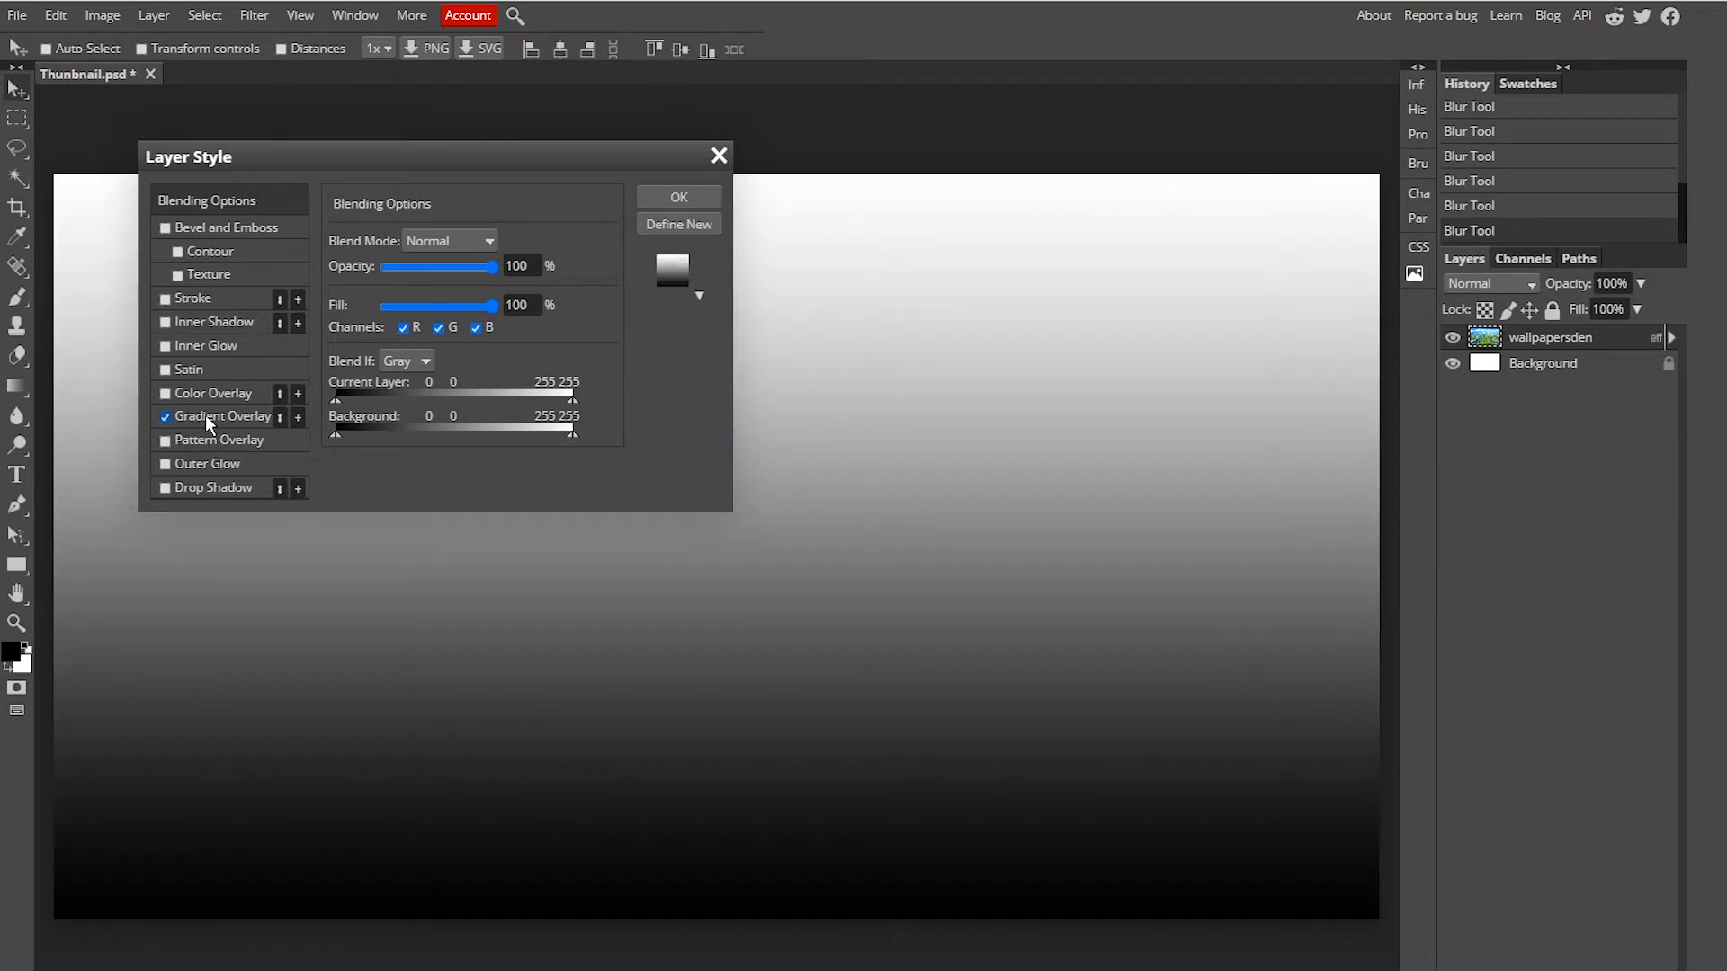
left_click(205, 413)
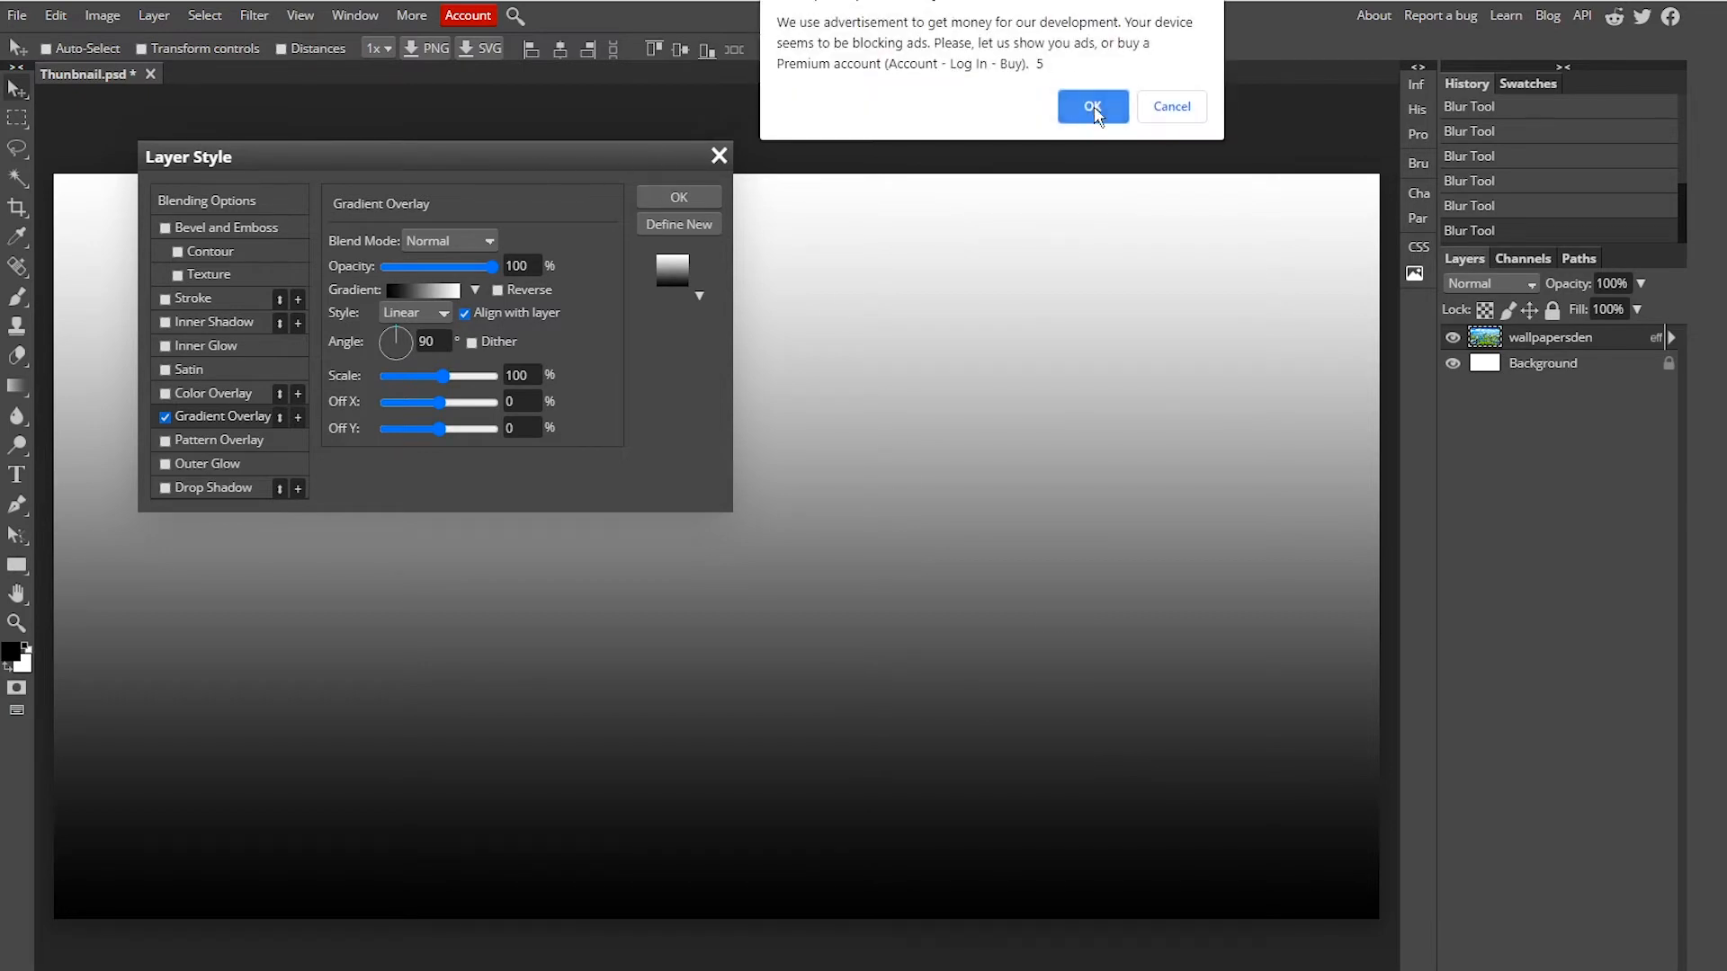
left_click(1093, 106)
left_click_drag(576, 156, 630, 209)
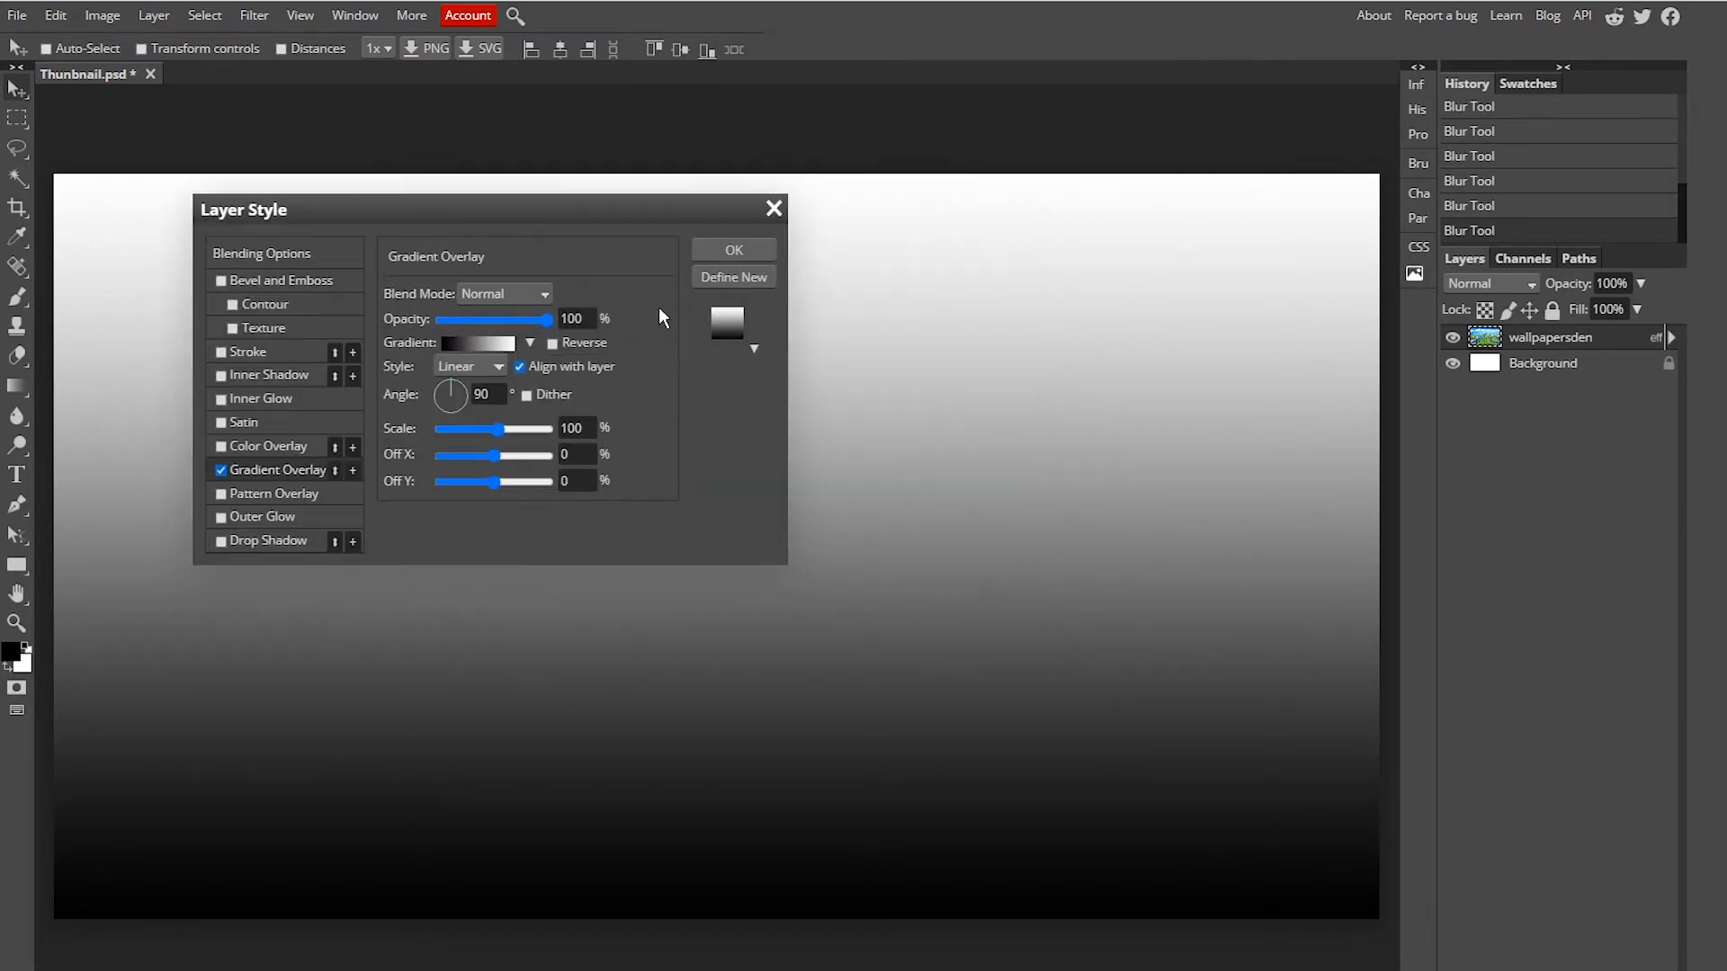
Step: Edit the overlay gradient so both colour stops are pink f97fff
left_click(488, 345)
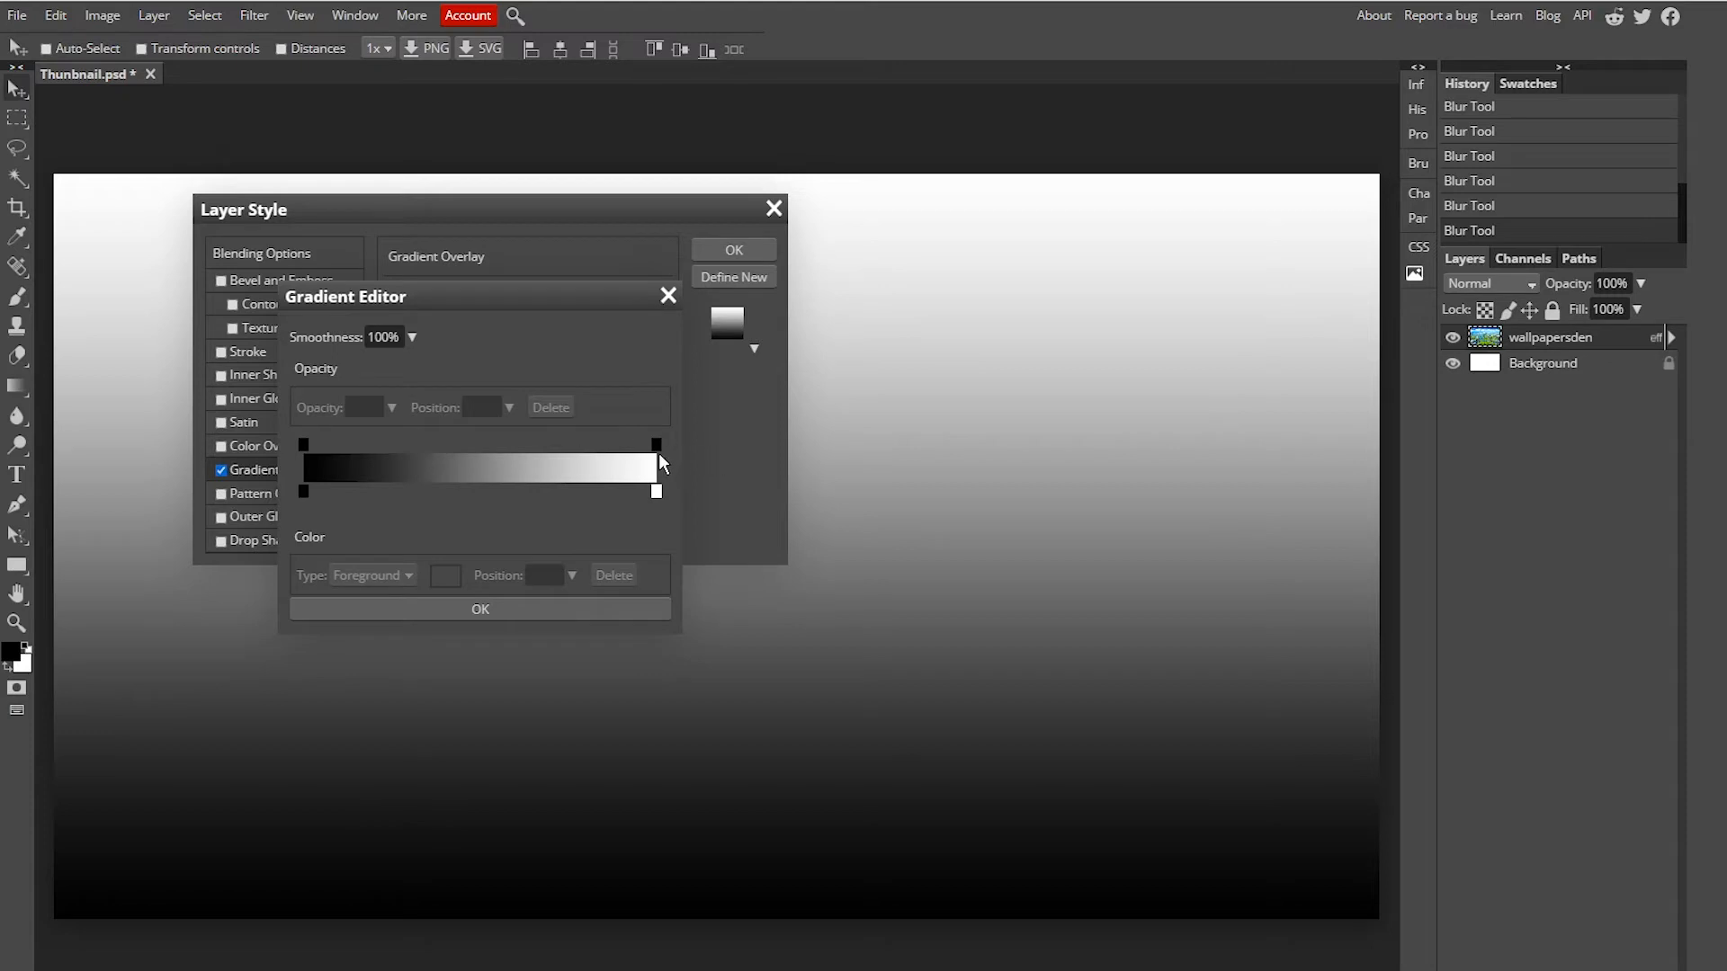
left_click(657, 491)
double_click(656, 492)
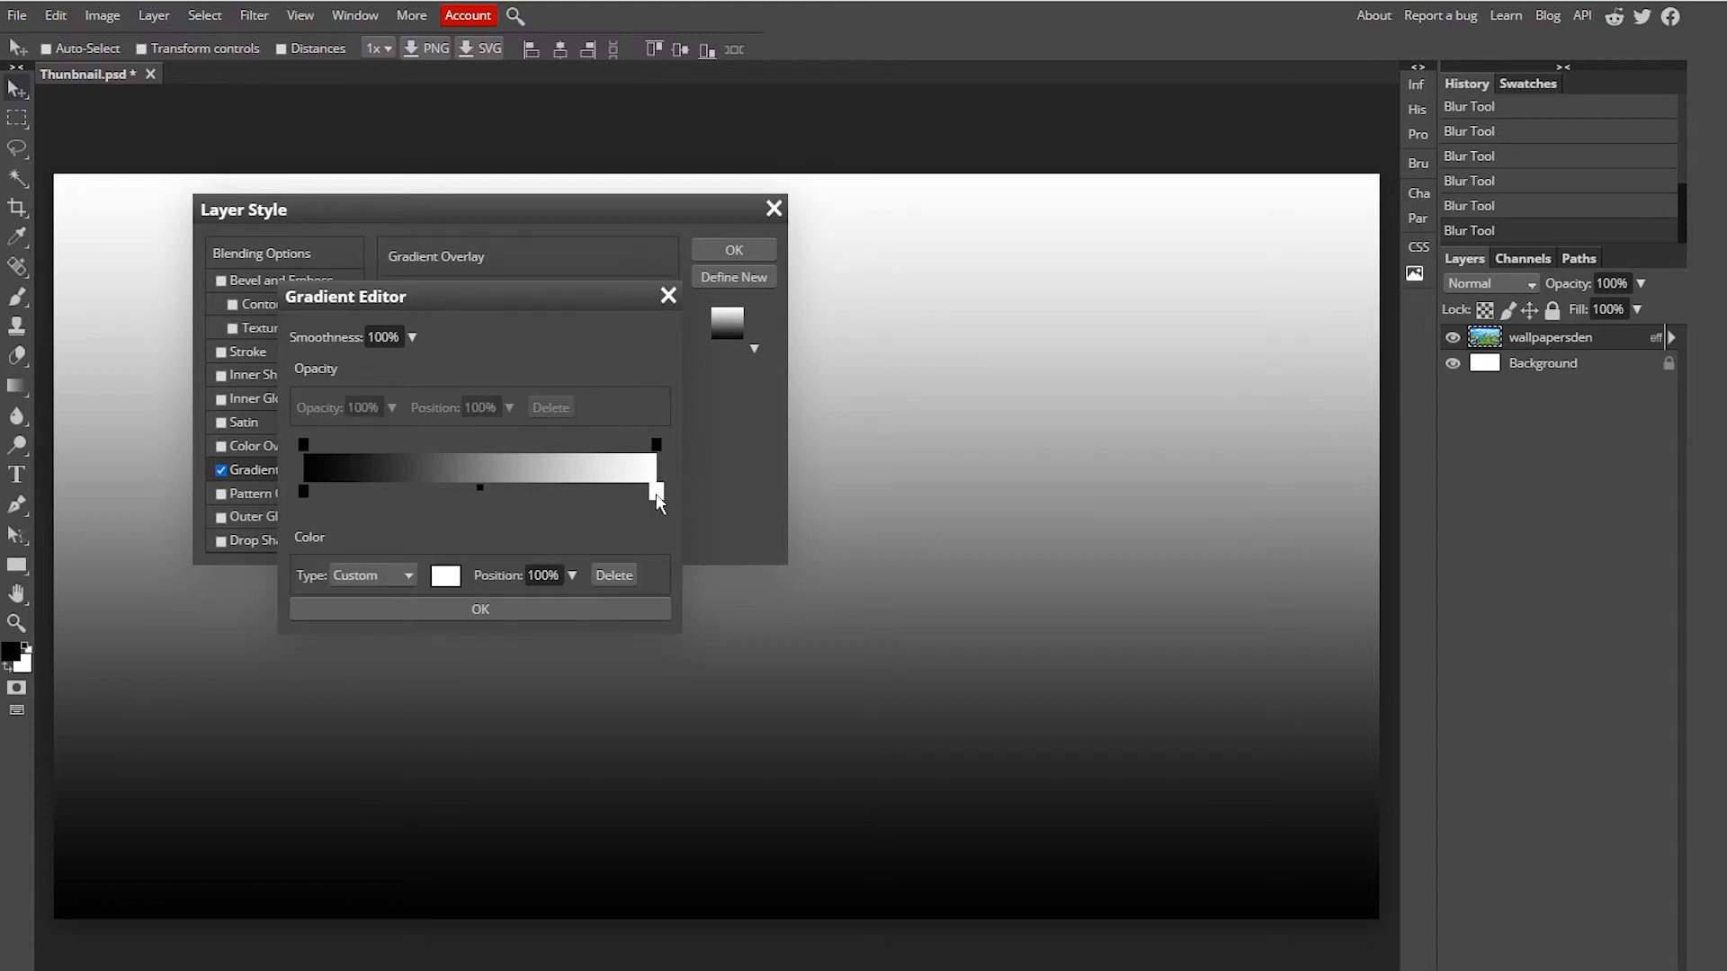
left_click_drag(559, 441, 624, 391)
left_click_drag(727, 430, 726, 455)
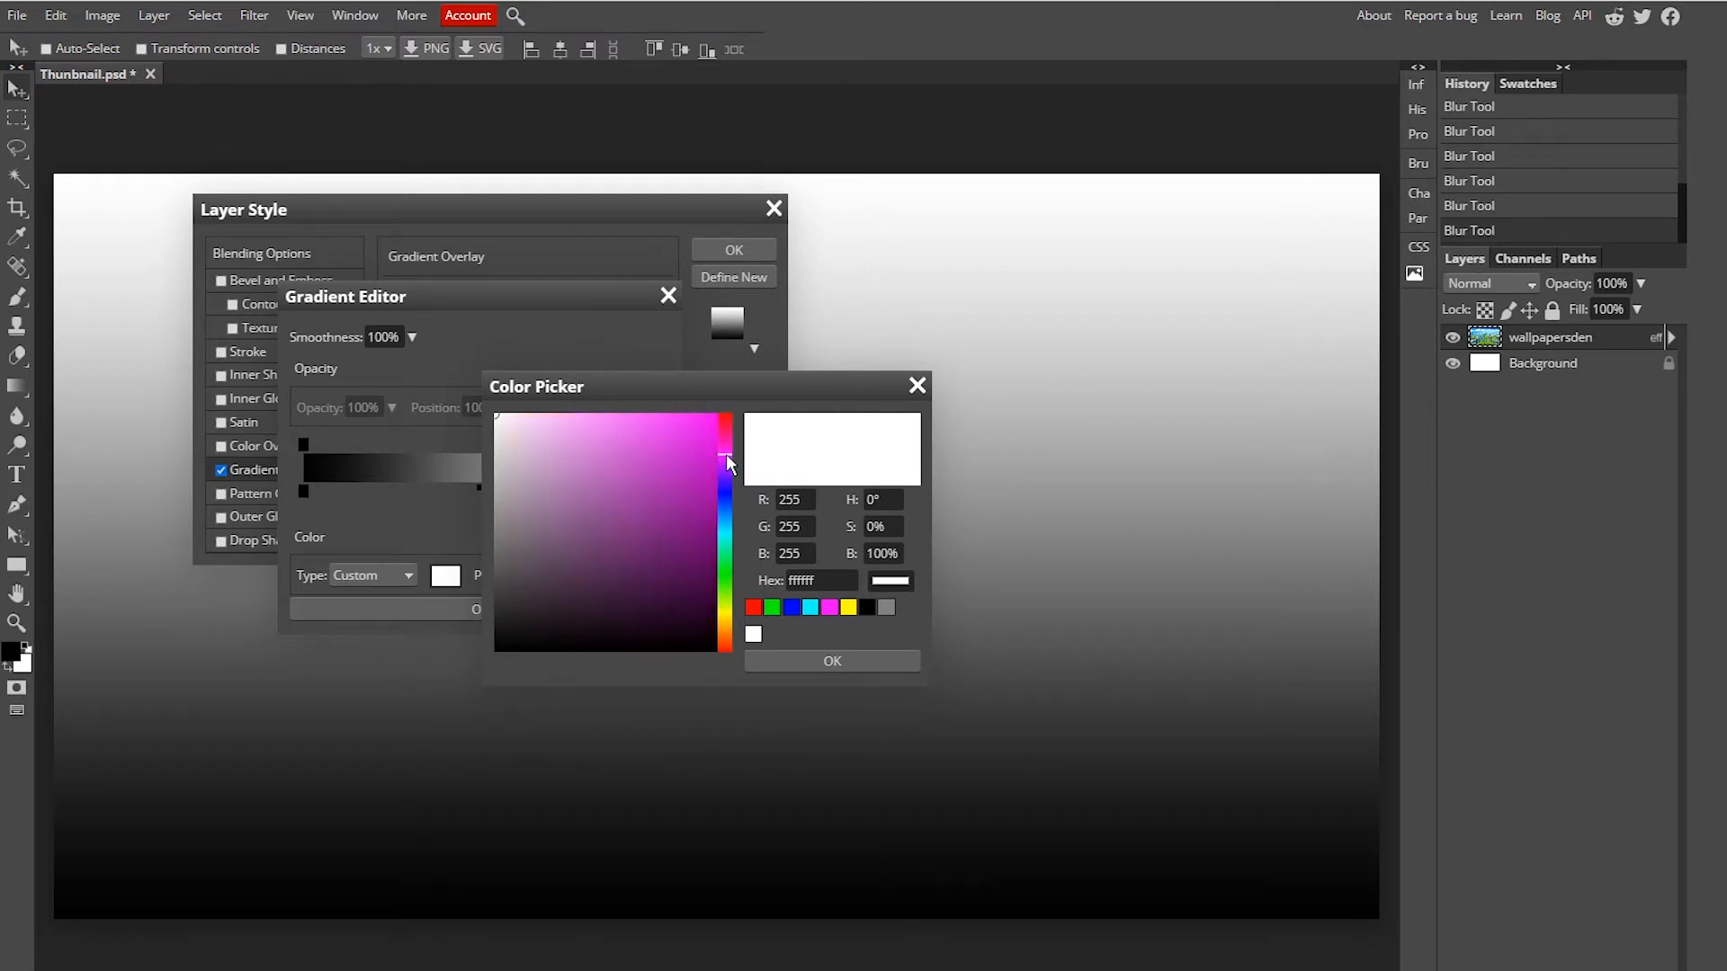
mouse_move(608, 445)
left_mouse_down()
mouse_move(678, 403)
mouse_move(607, 380)
left_mouse_up()
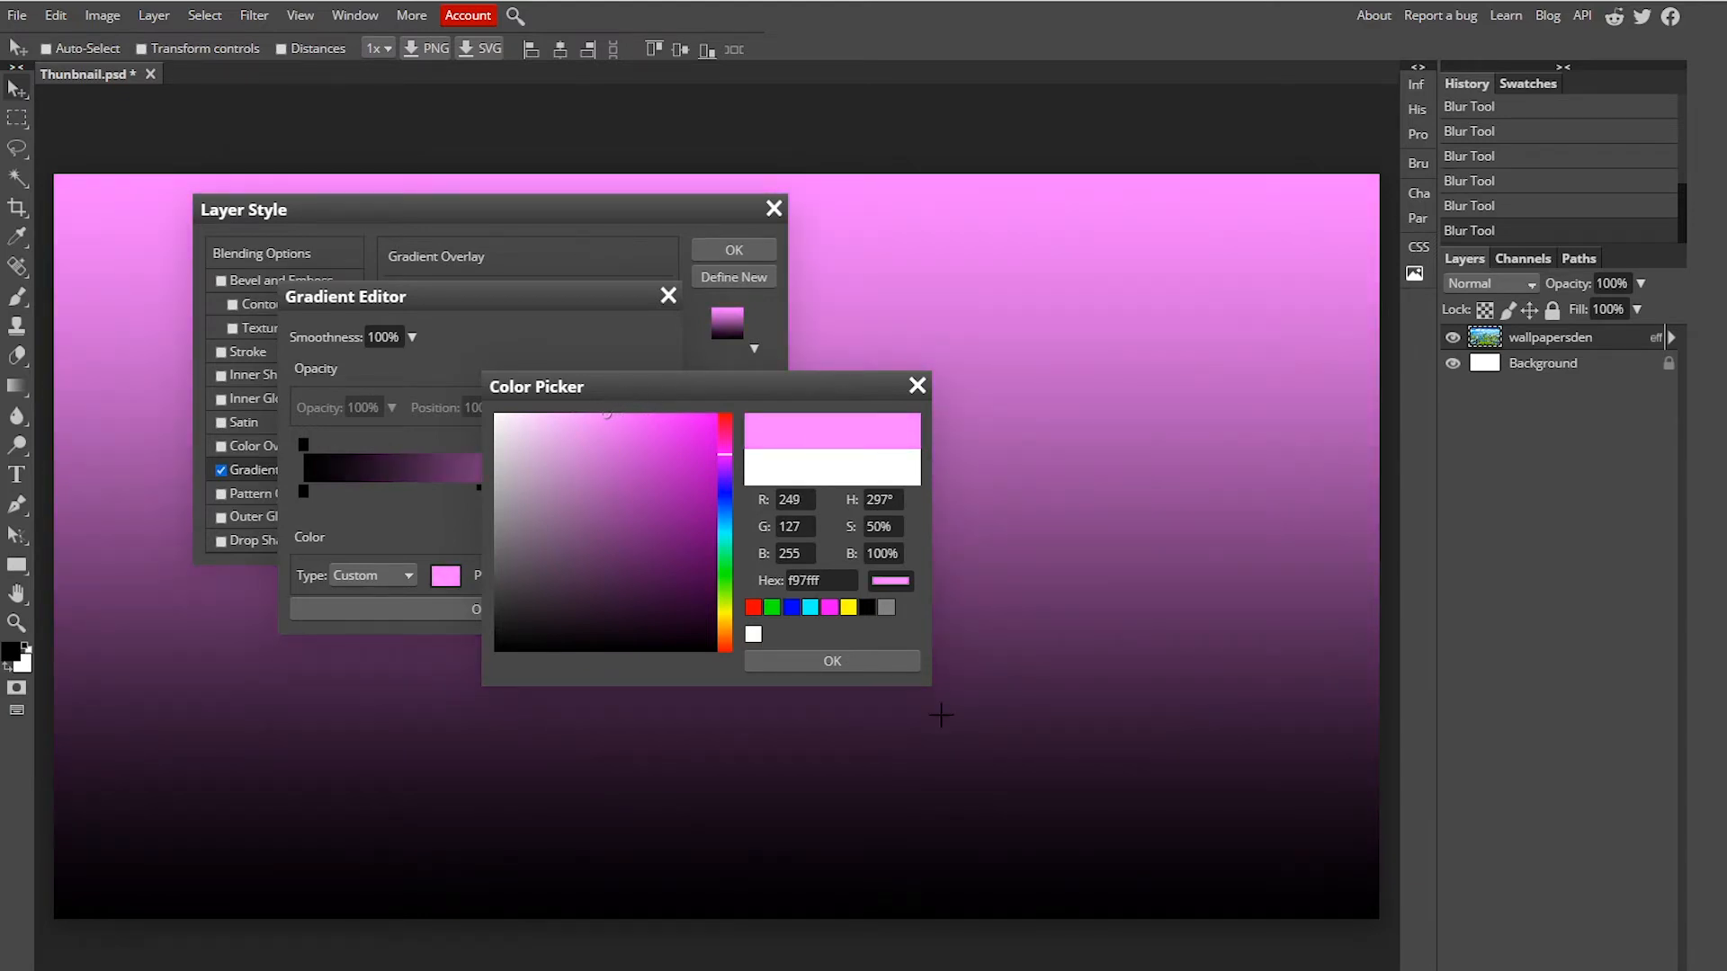
left_click(865, 664)
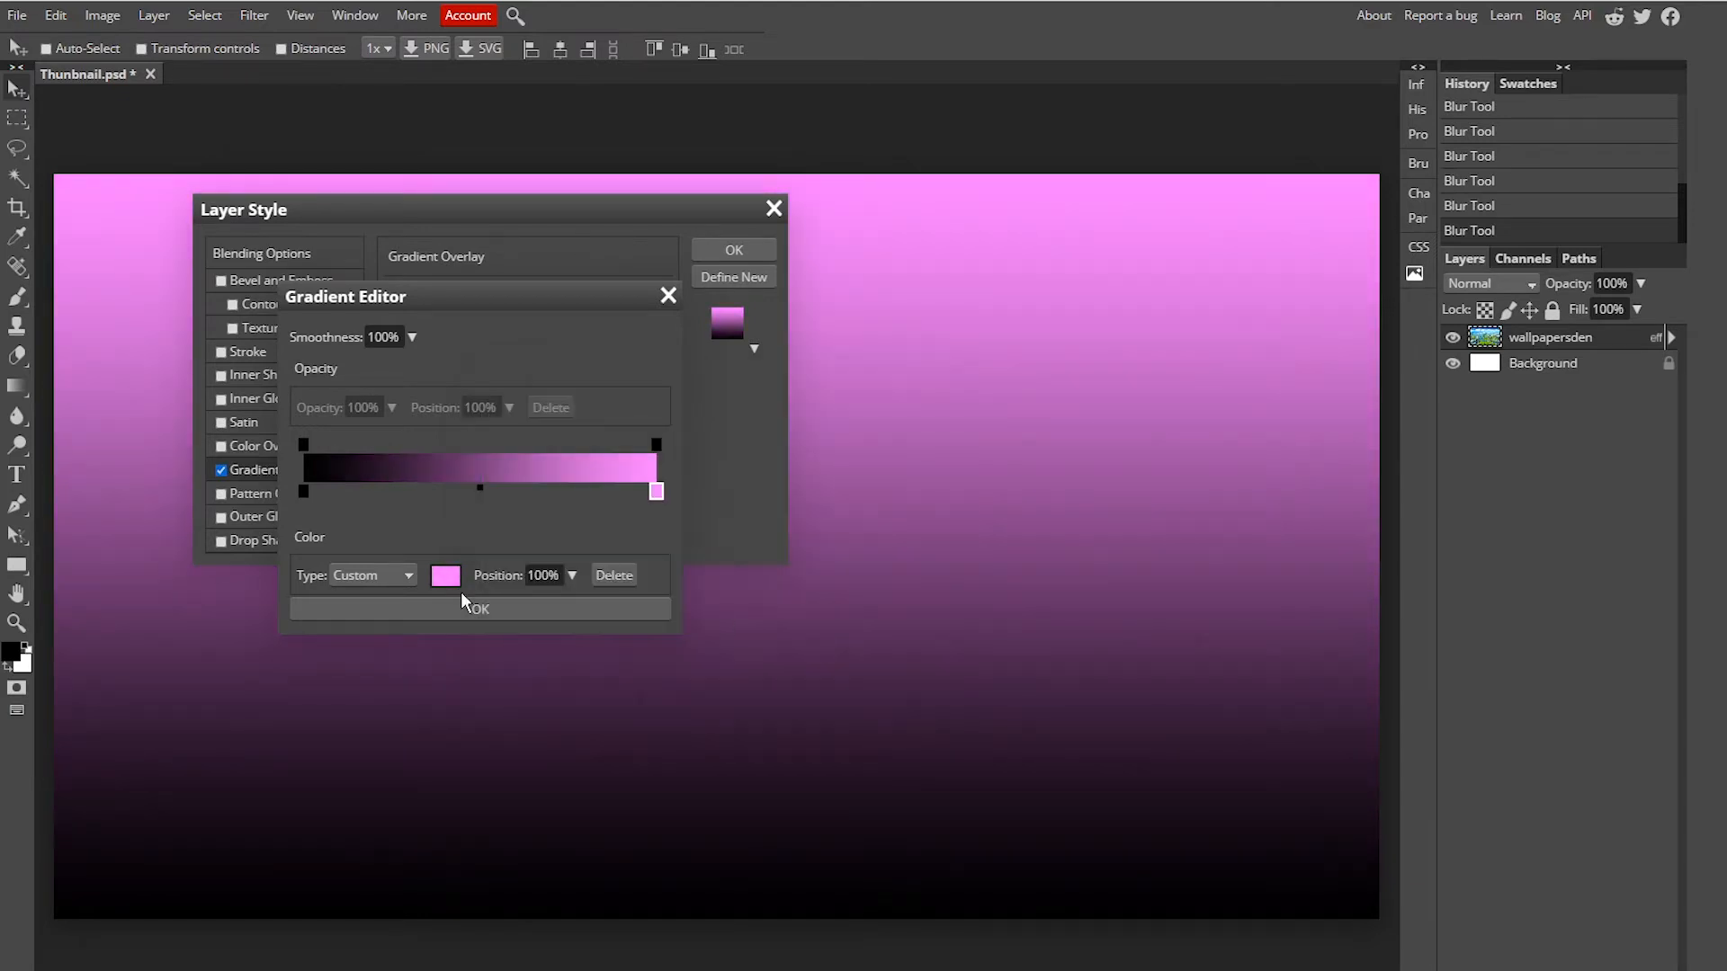
double_click(304, 491)
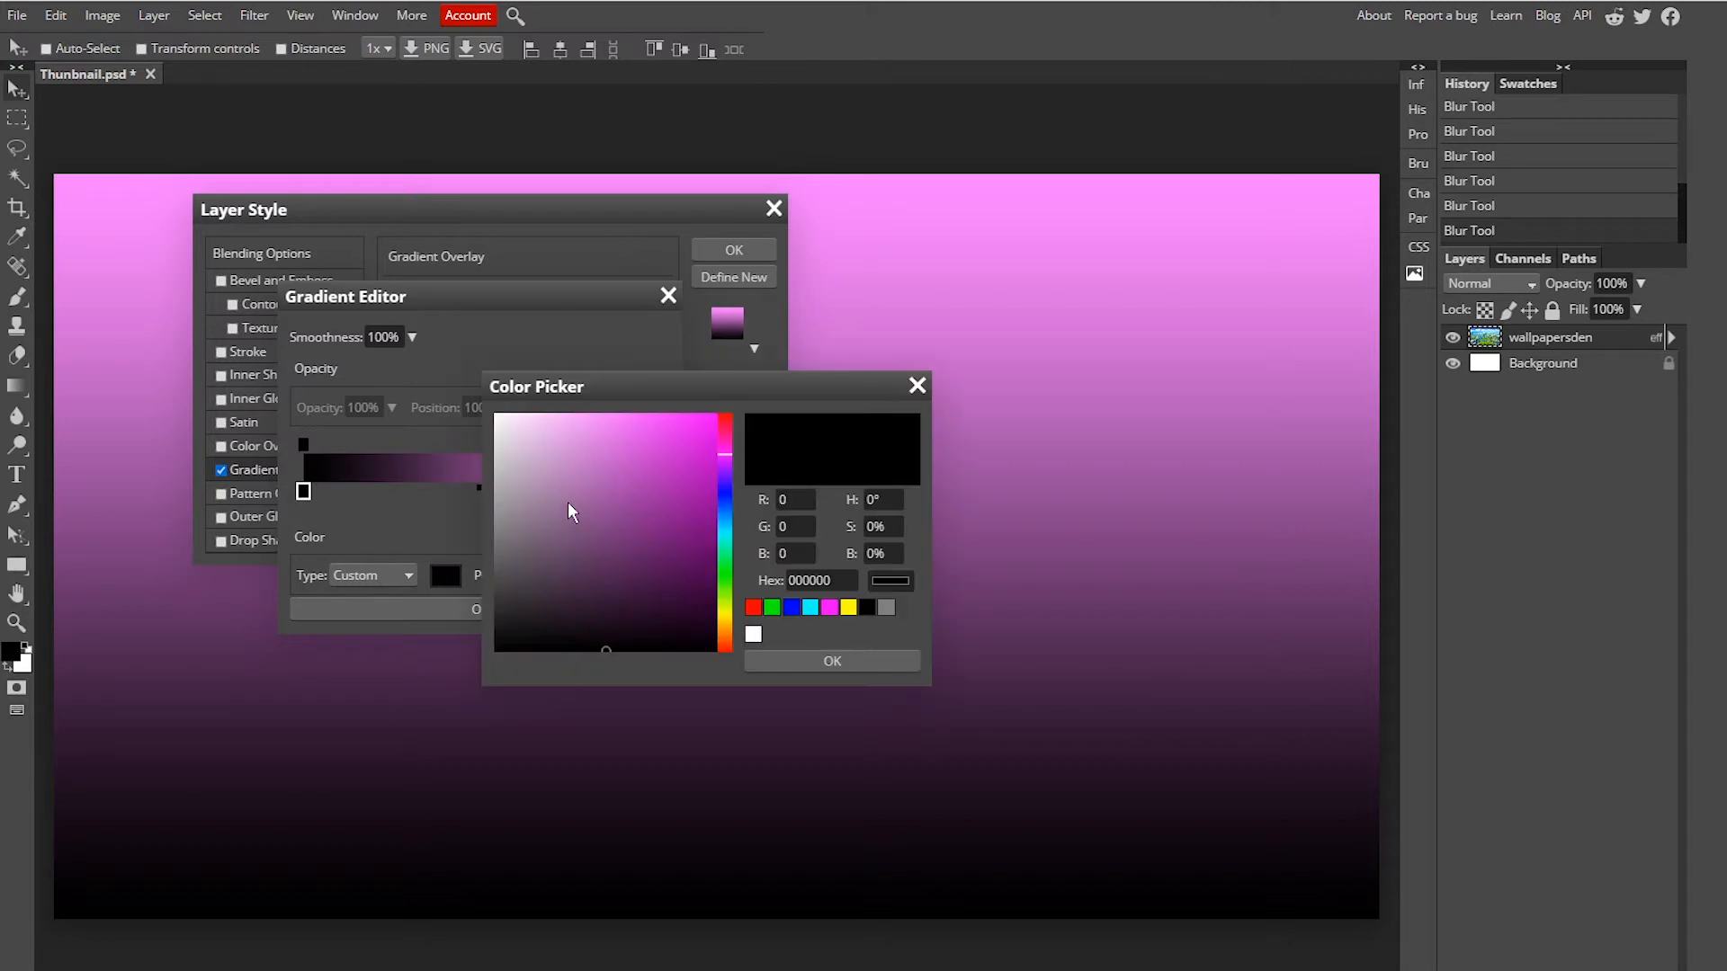
mouse_move(655, 448)
left_mouse_down()
mouse_move(590, 458)
mouse_move(574, 493)
mouse_move(568, 423)
mouse_move(584, 421)
left_mouse_up()
left_click(818, 659)
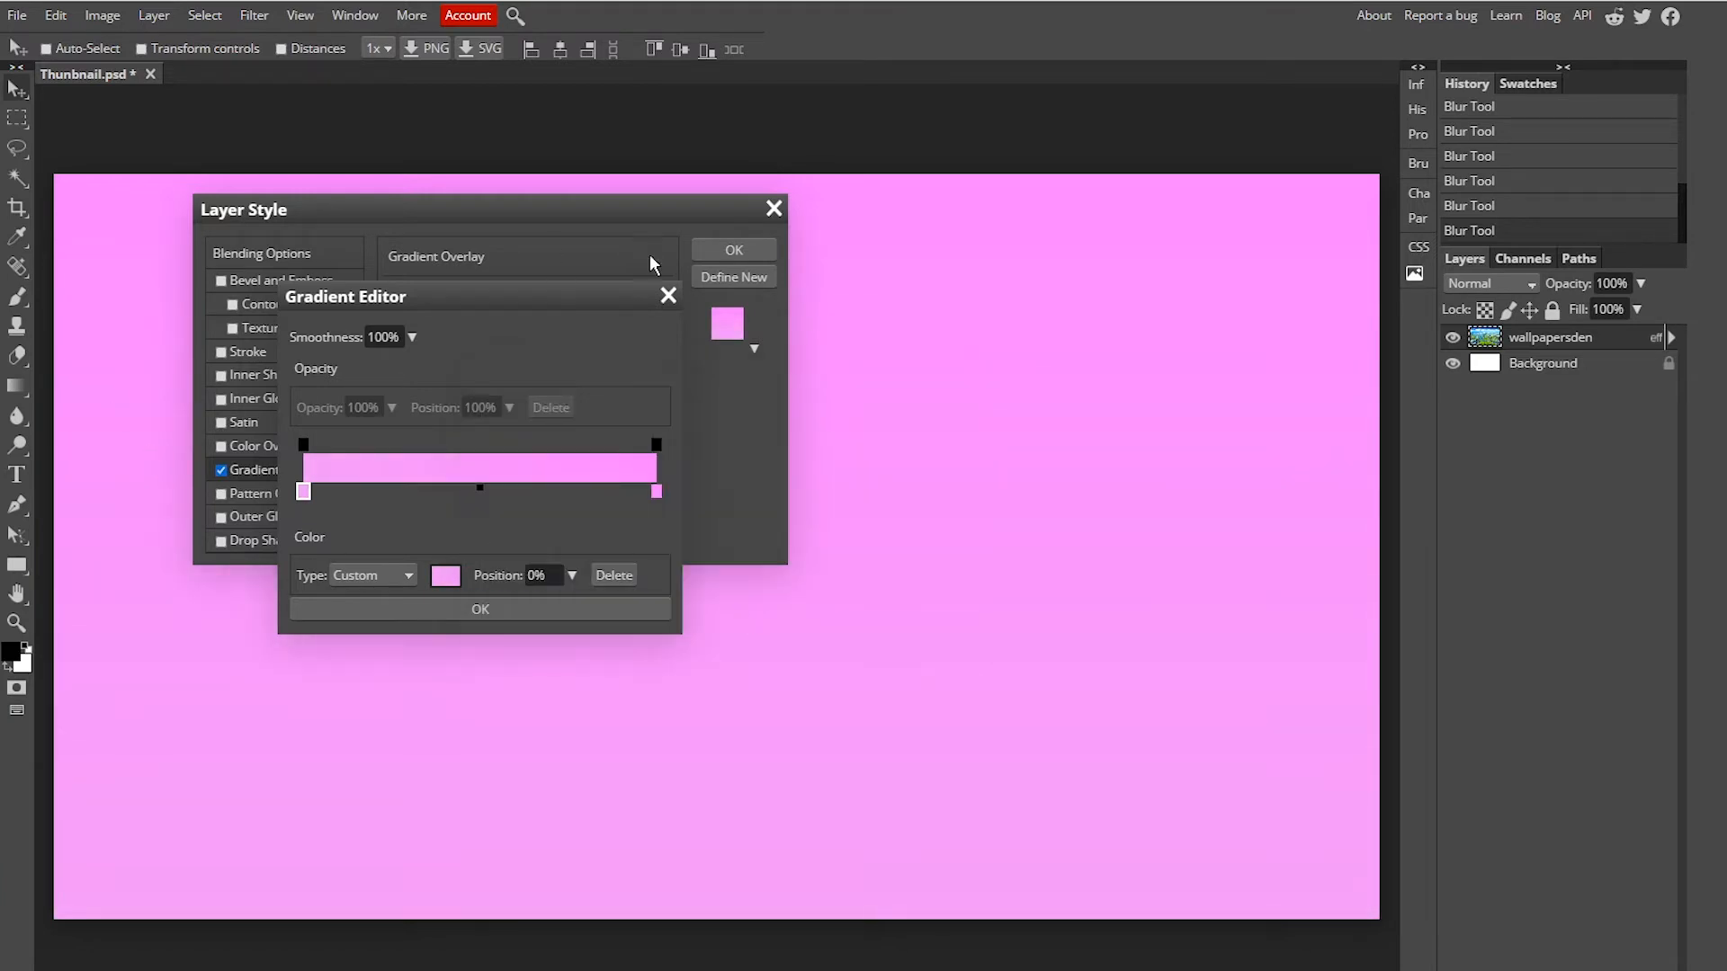
left_click(476, 612)
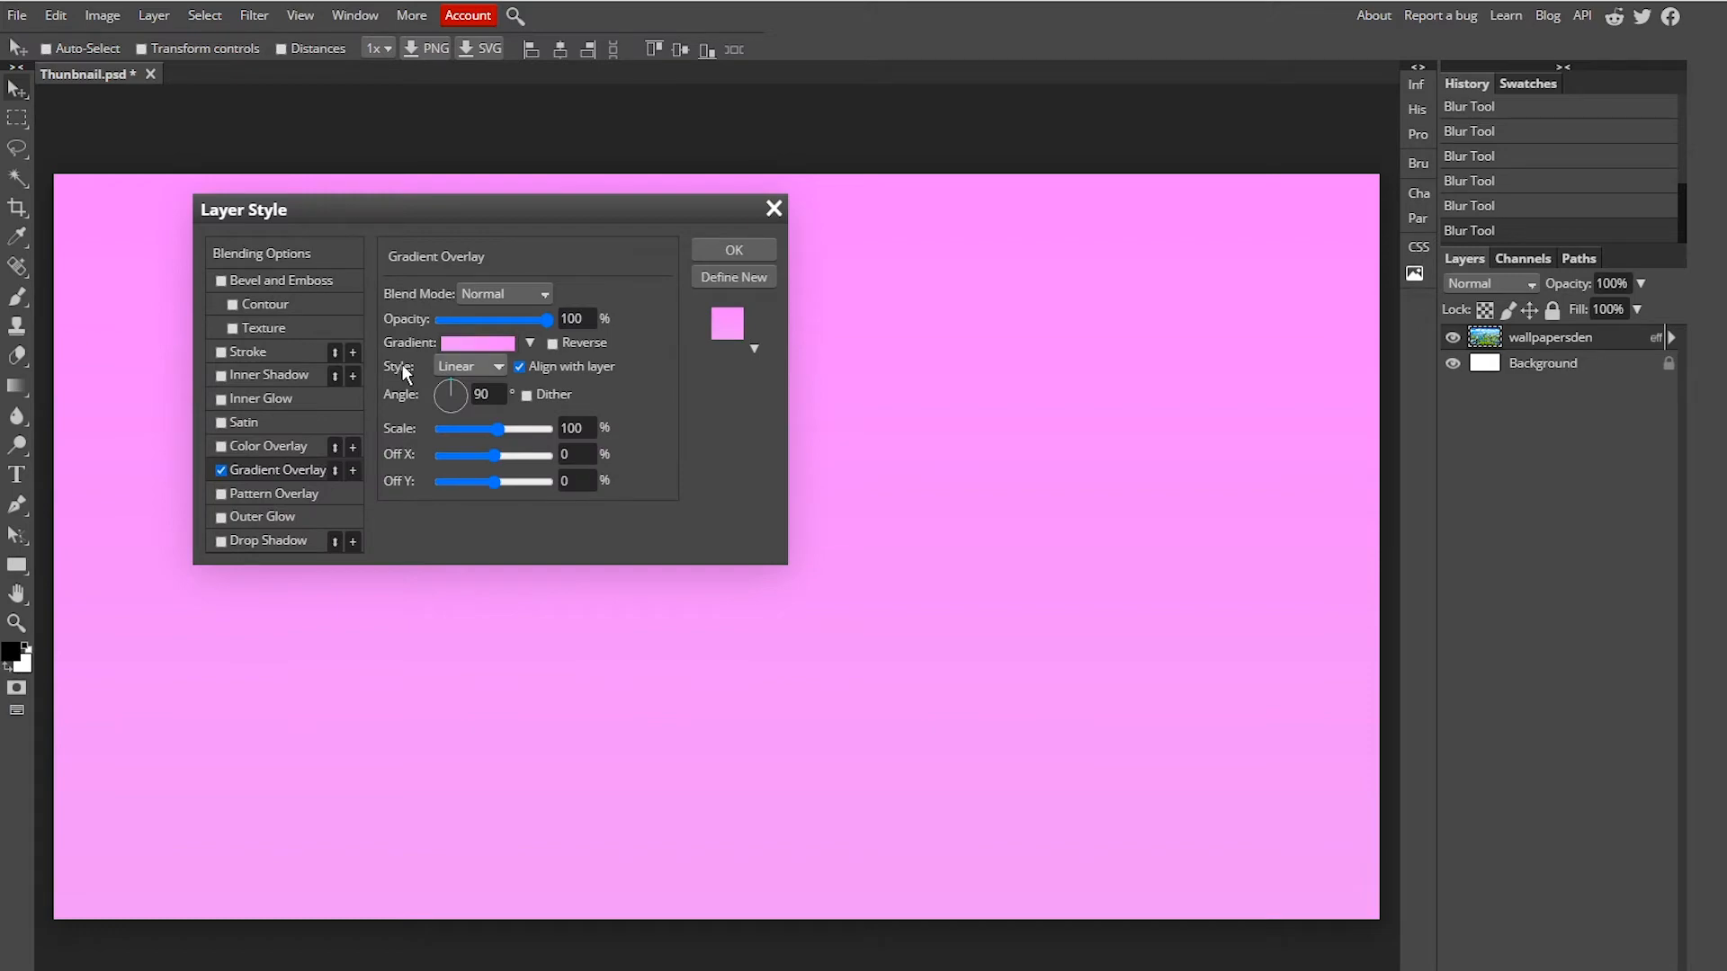
Step: Set the gradient overlay's opacity to 51% and its blend mode to Darken
left_click_drag(547, 321, 494, 317)
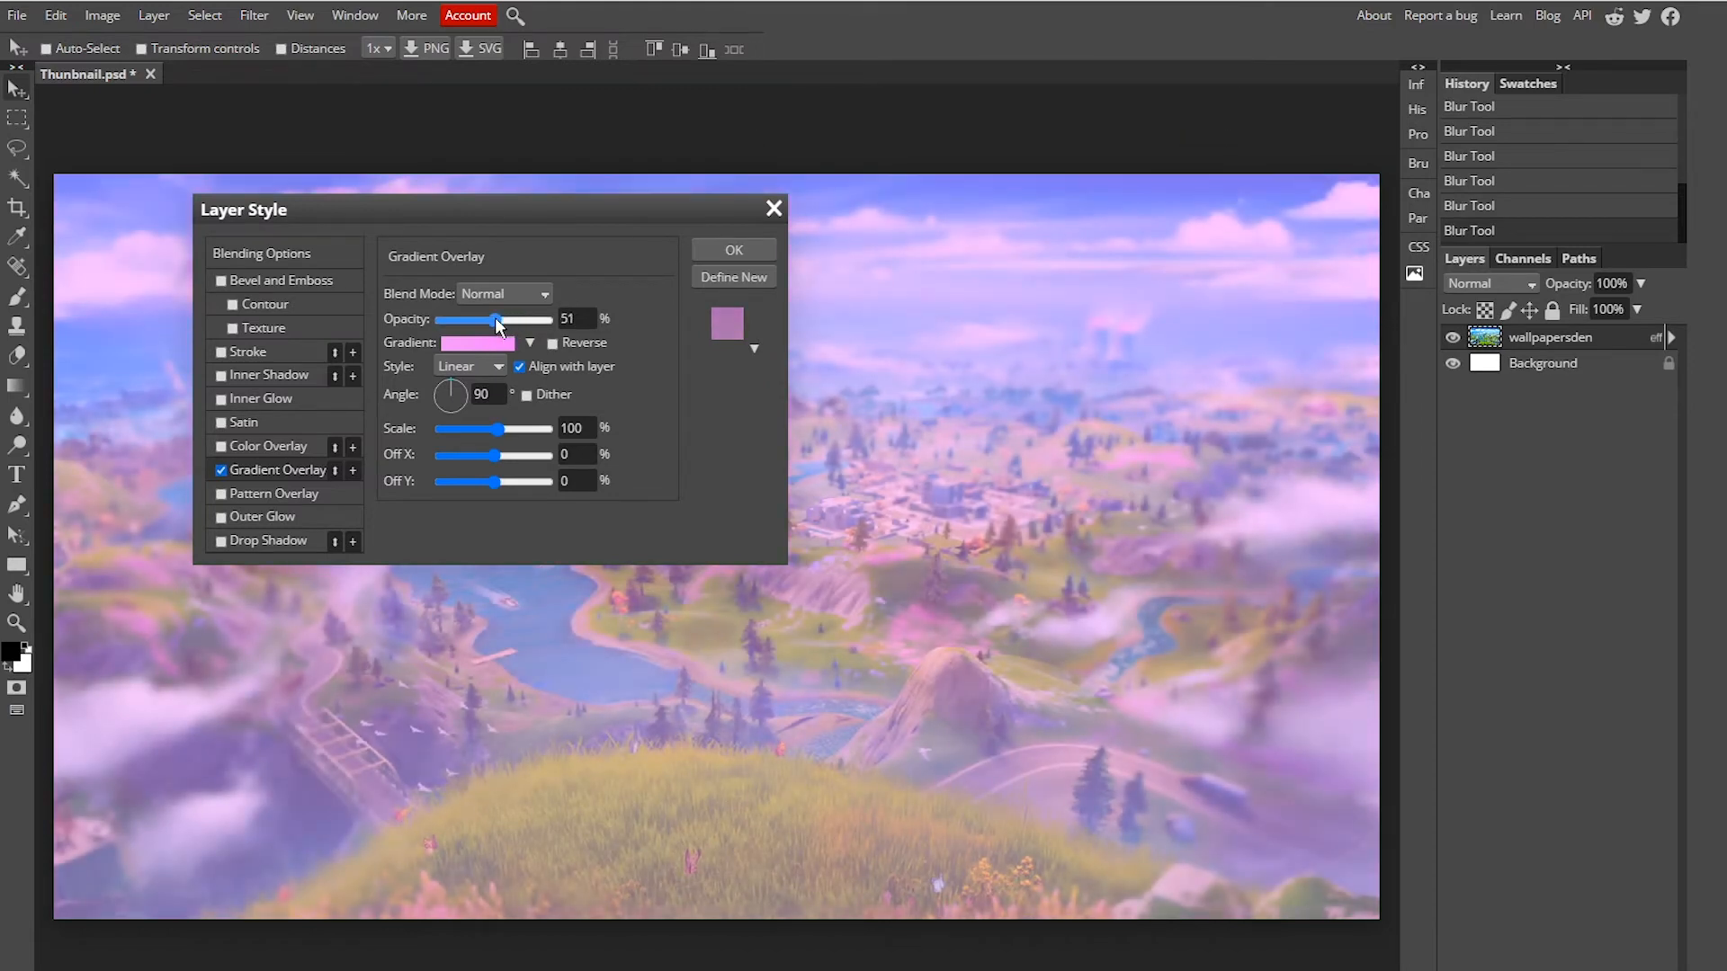
left_click_drag(591, 202, 490, 222)
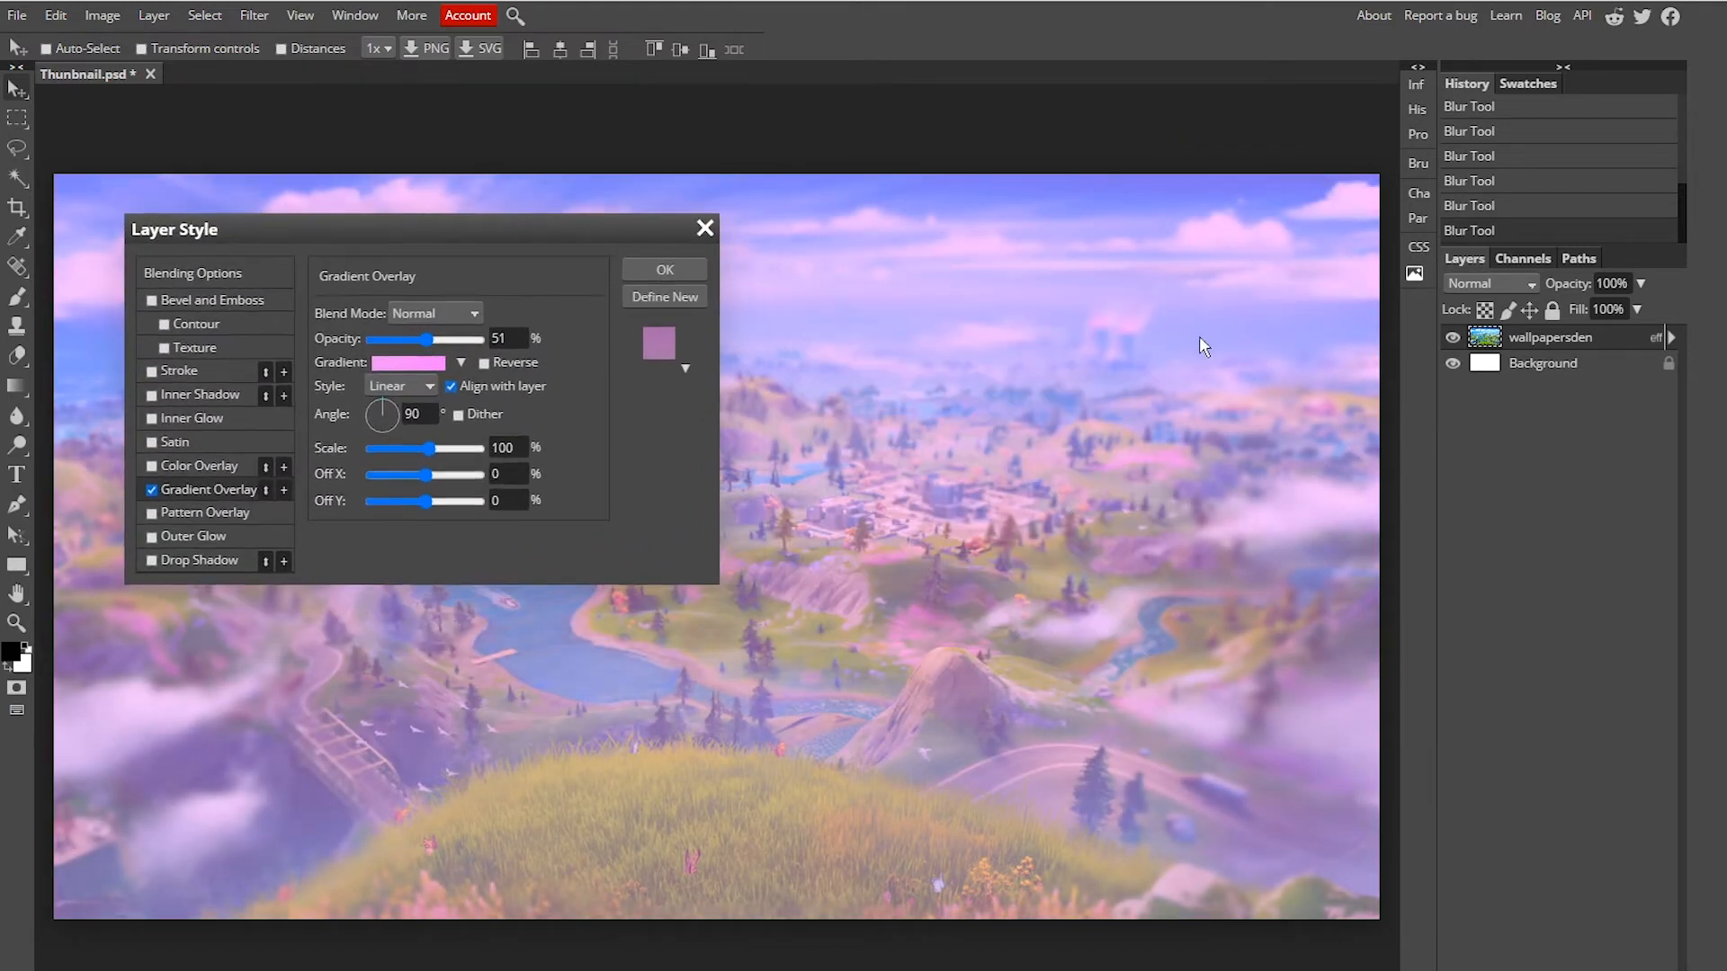
left_click(436, 313)
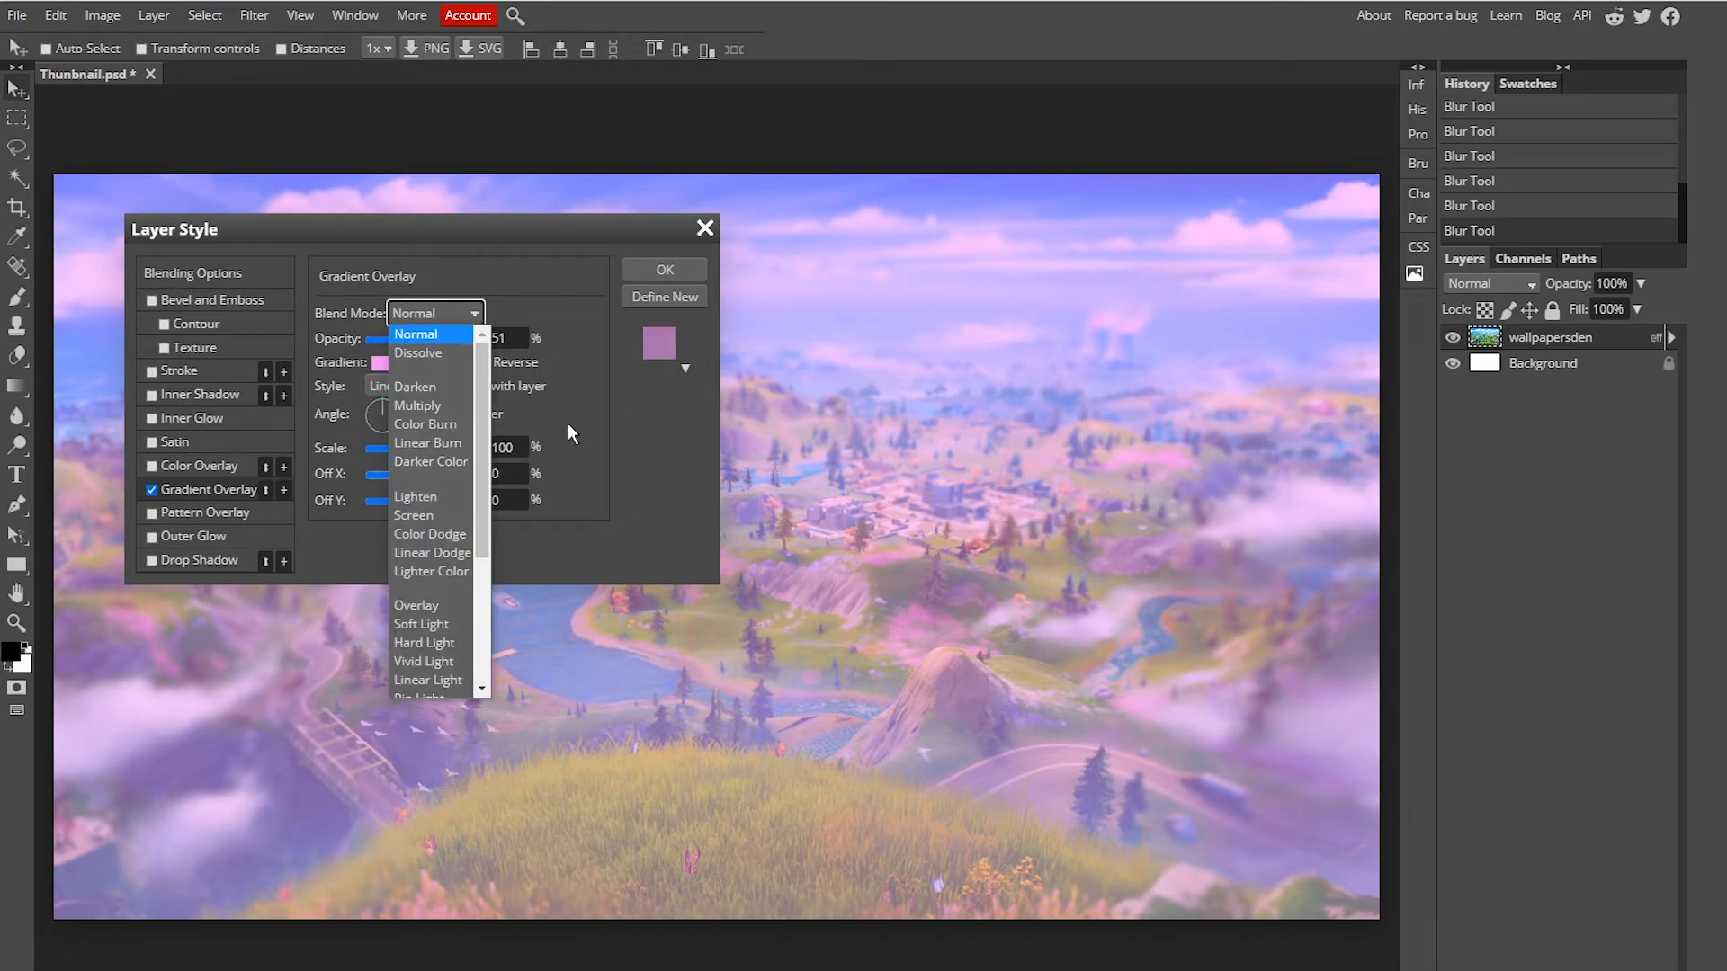
left_click(415, 497)
left_click(436, 313)
left_click(416, 383)
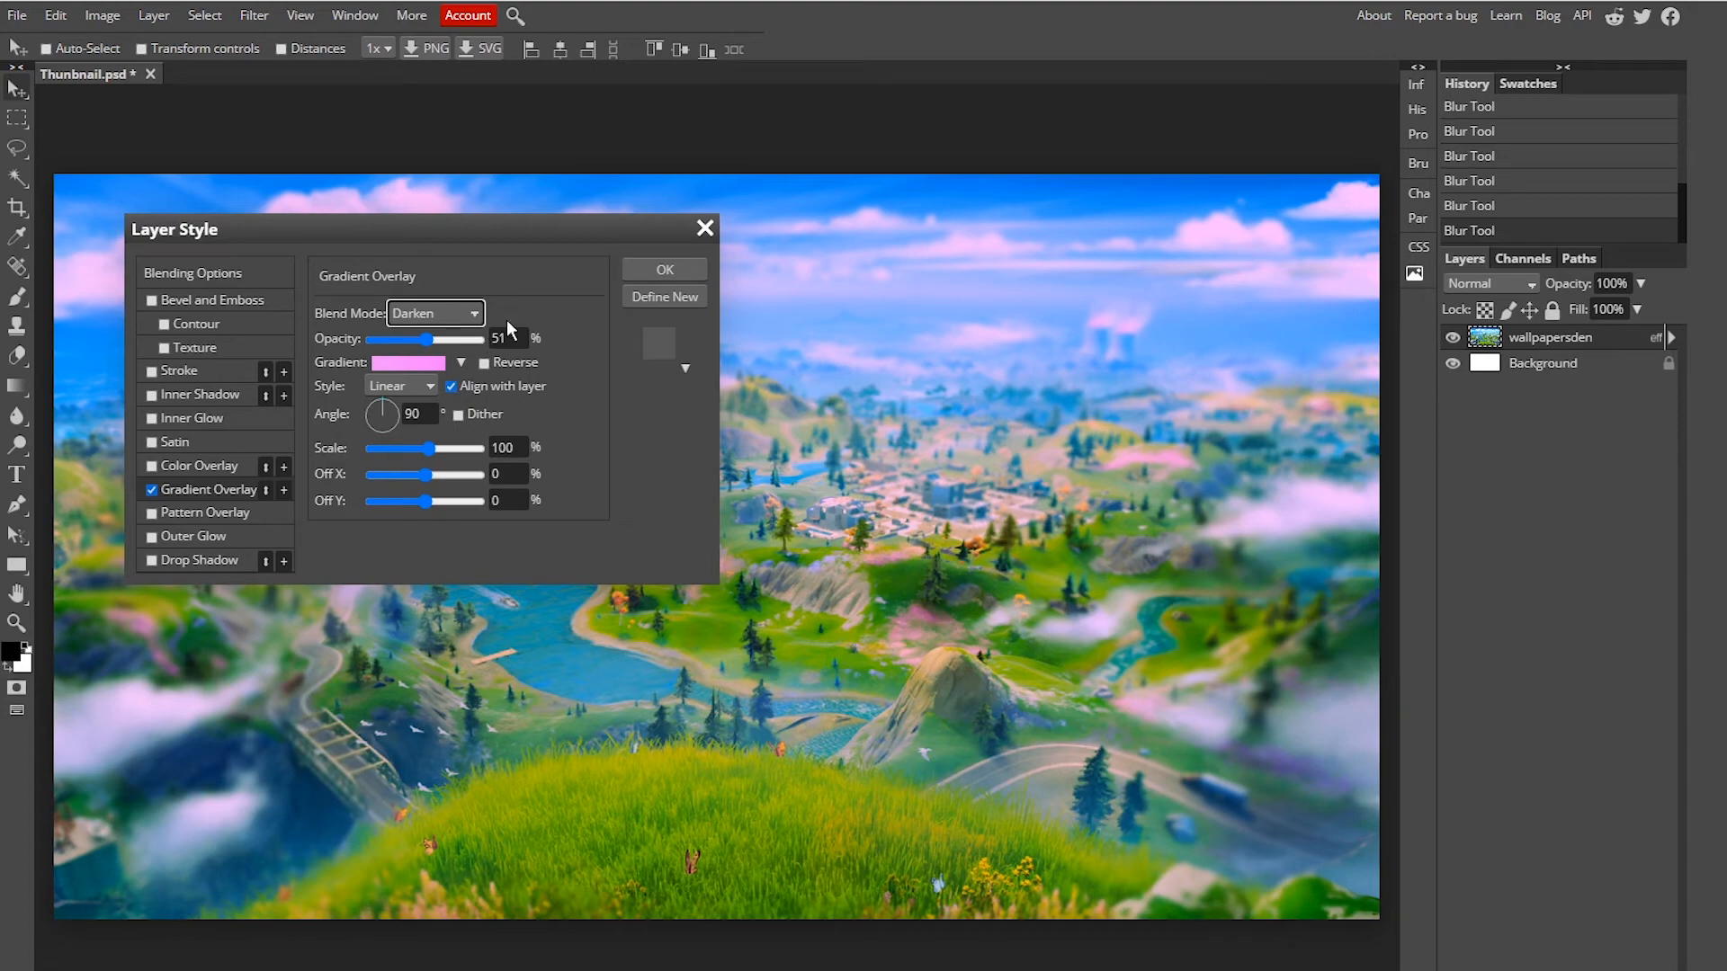
left_click_drag(539, 236, 844, 383)
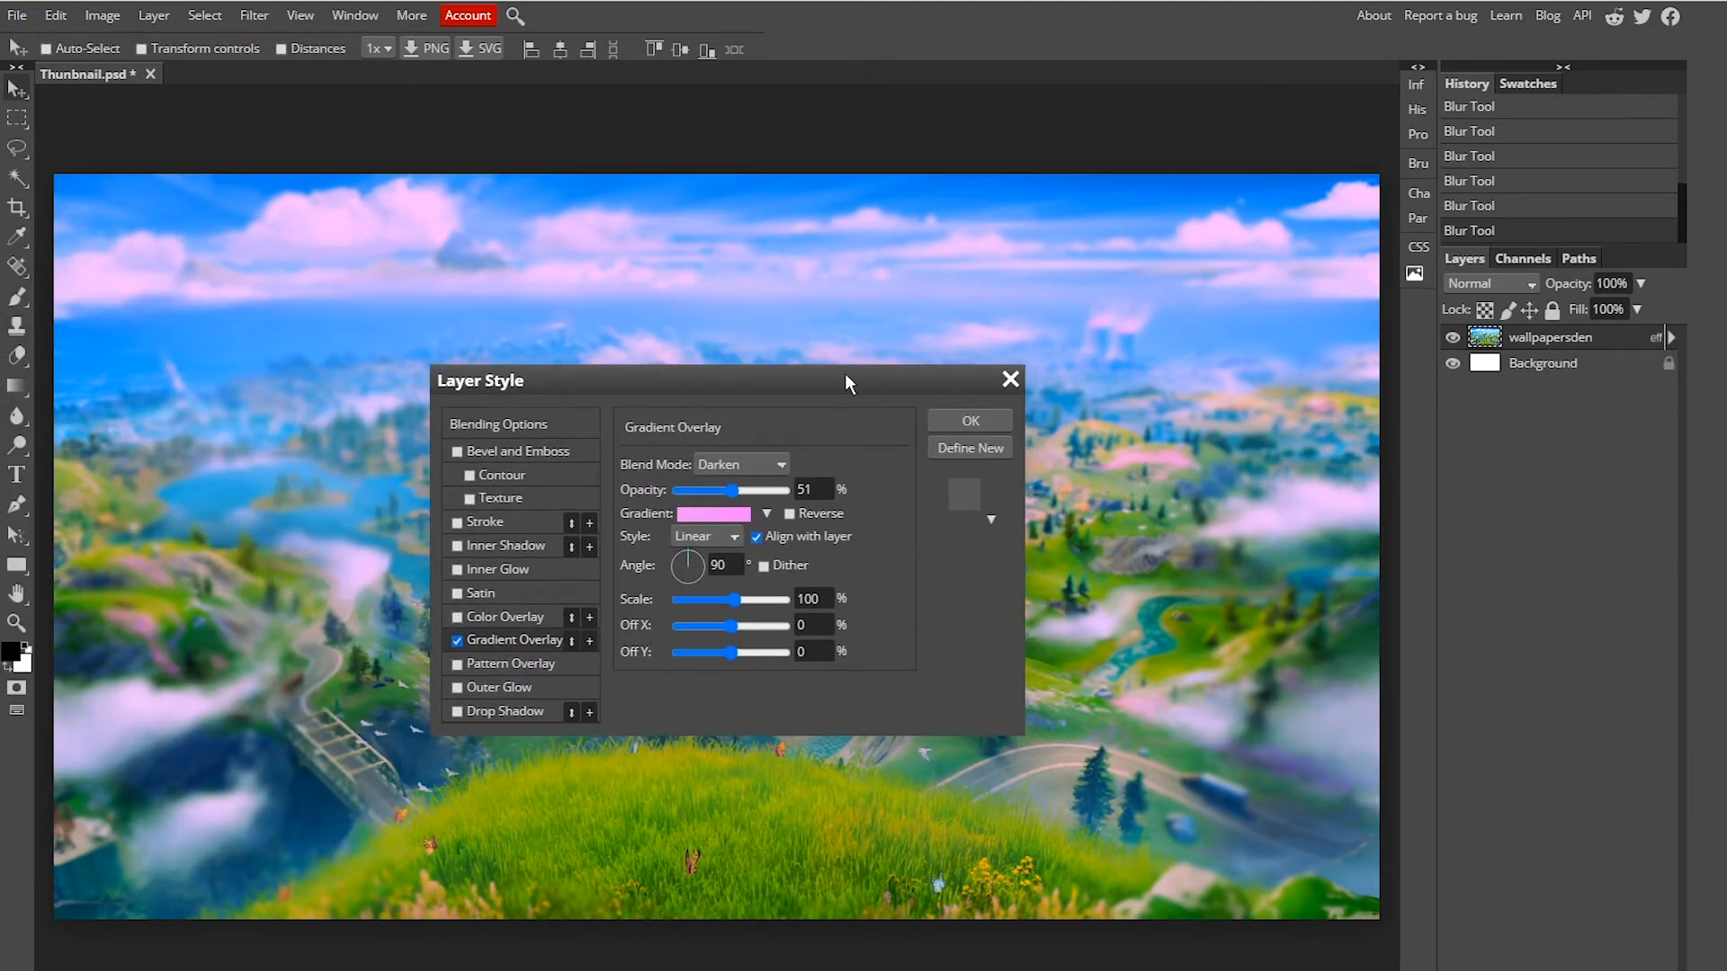
Step: Switch the gradient overlay style to Radial, set its opacity to 54%, and apply the layer style
left_click(725, 534)
left_click(725, 579)
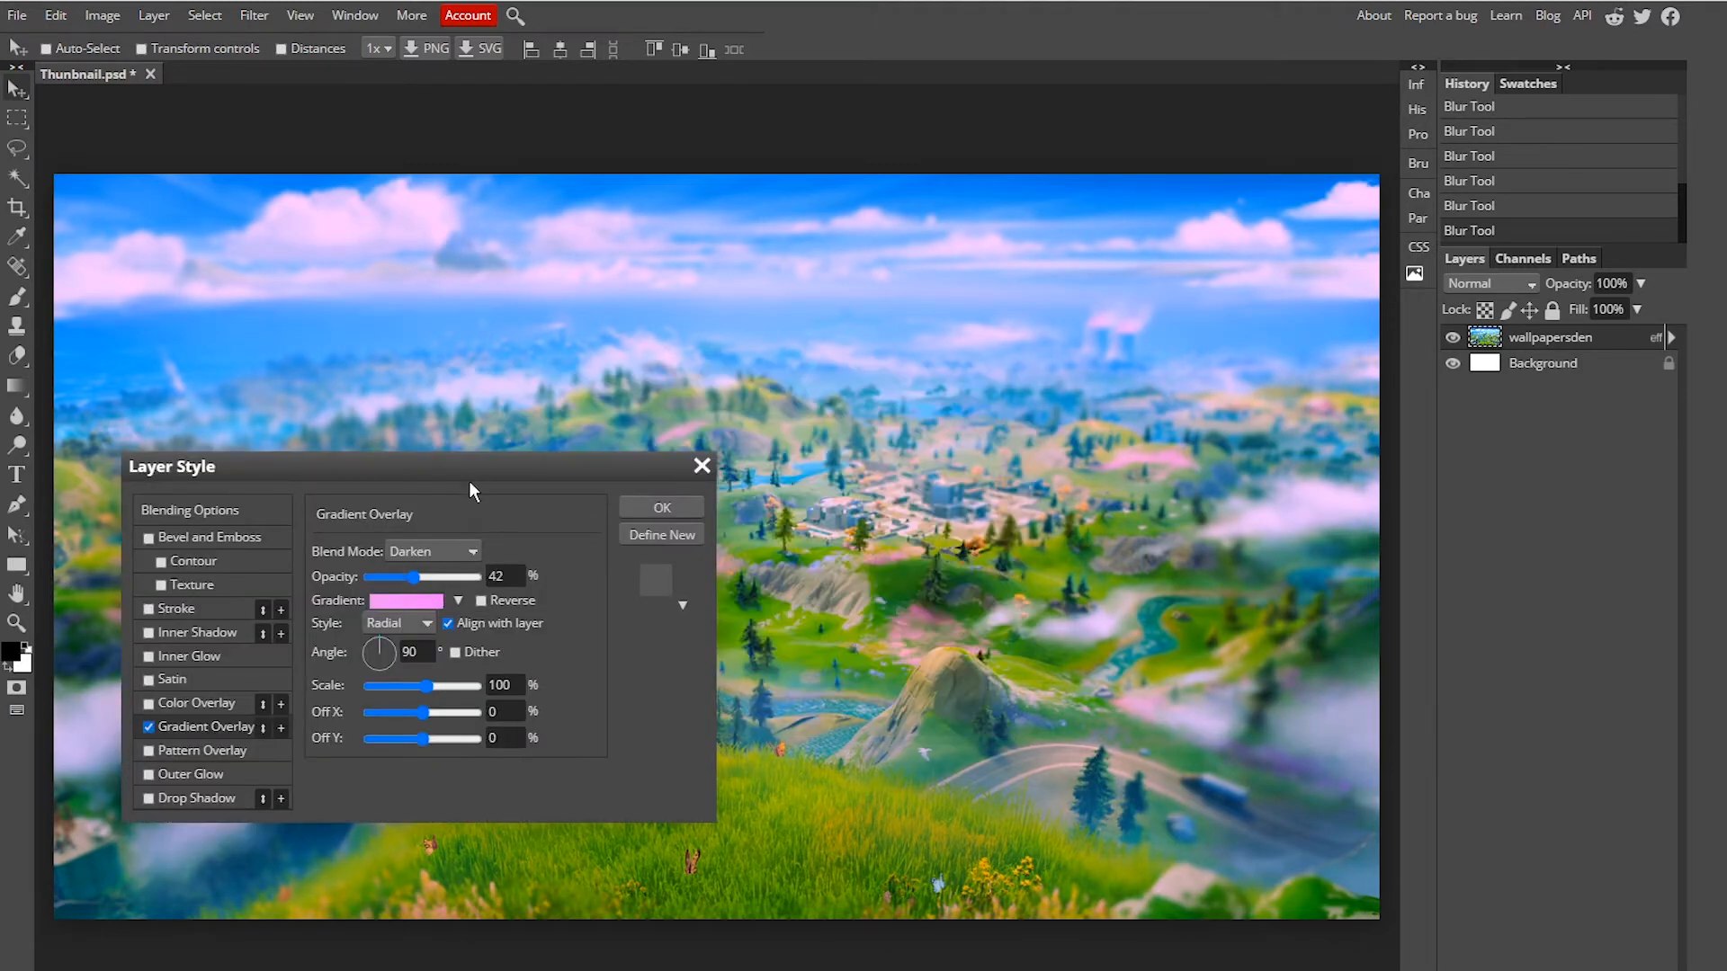
left_click_drag(470, 486, 486, 261)
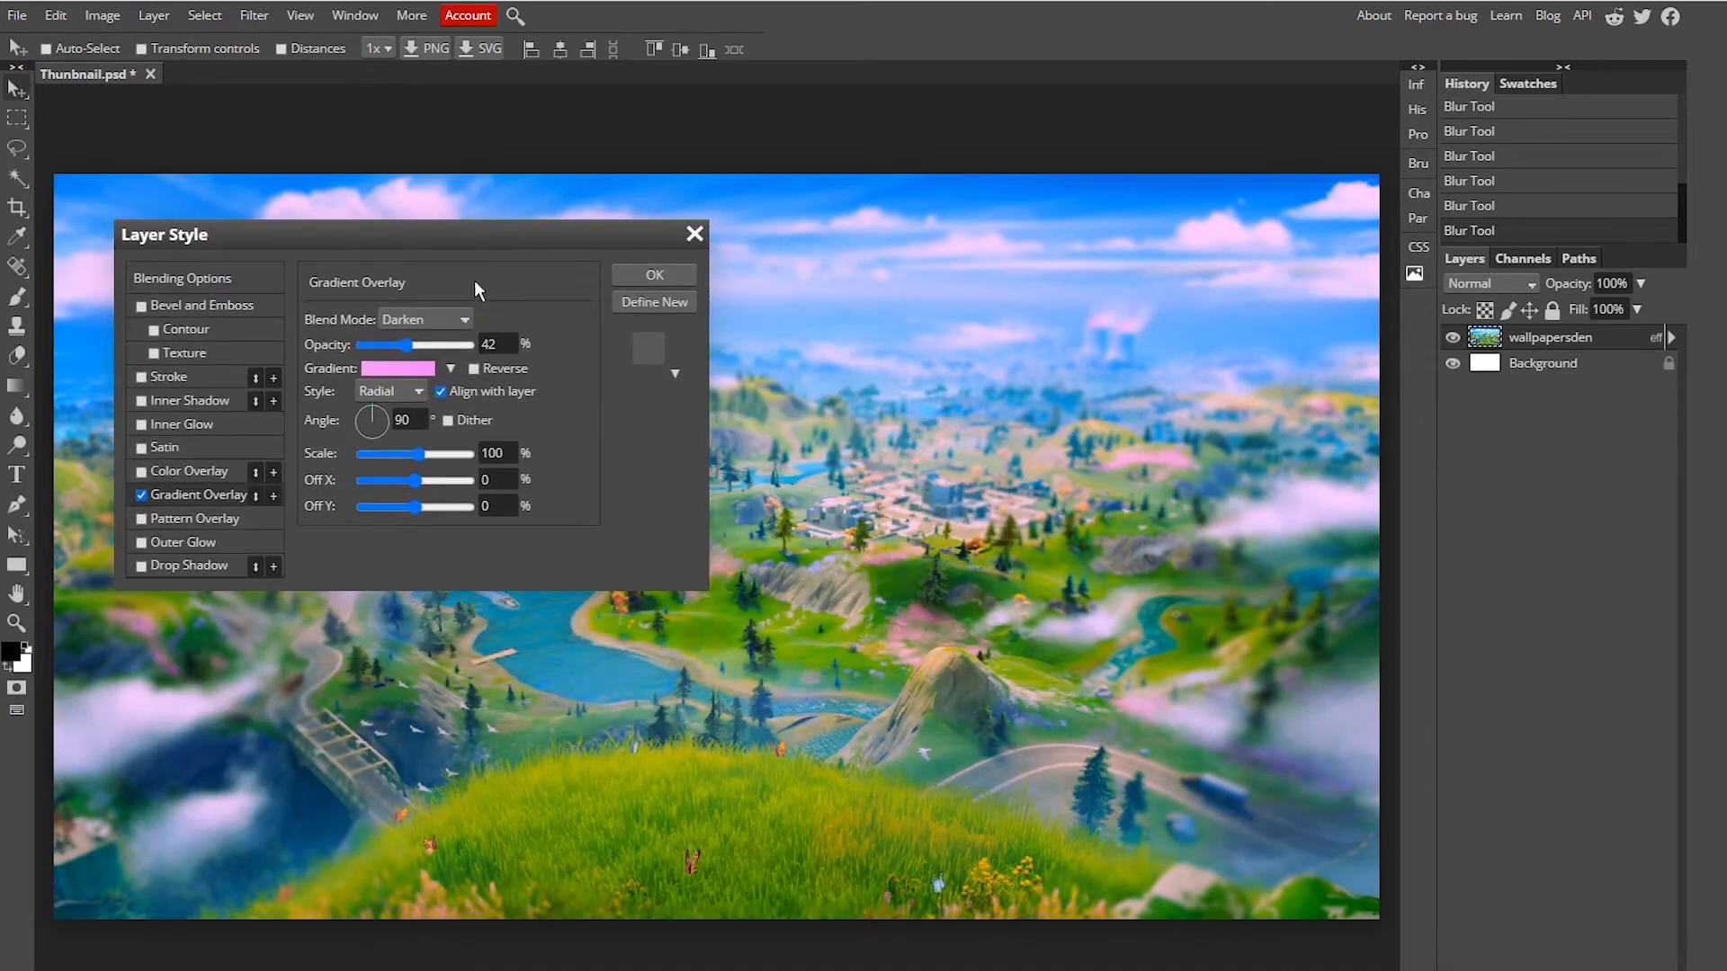
left_click_drag(406, 345, 472, 345)
left_click(422, 347)
left_click_drag(426, 364, 424, 364)
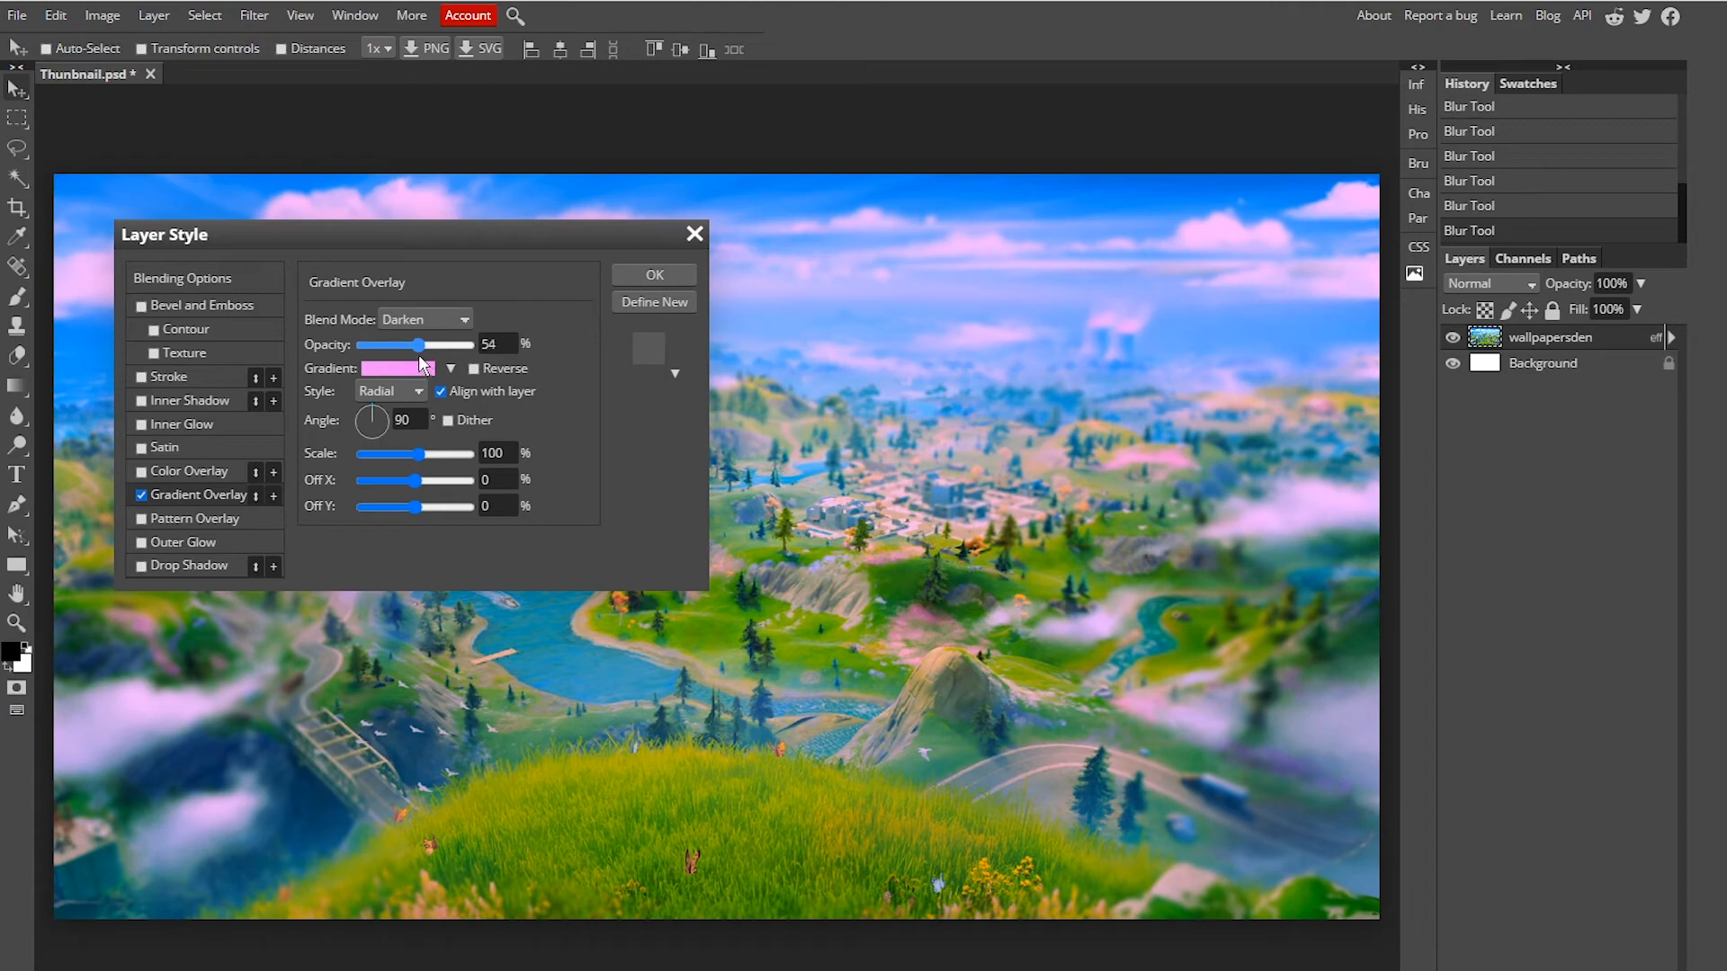
left_click(671, 273)
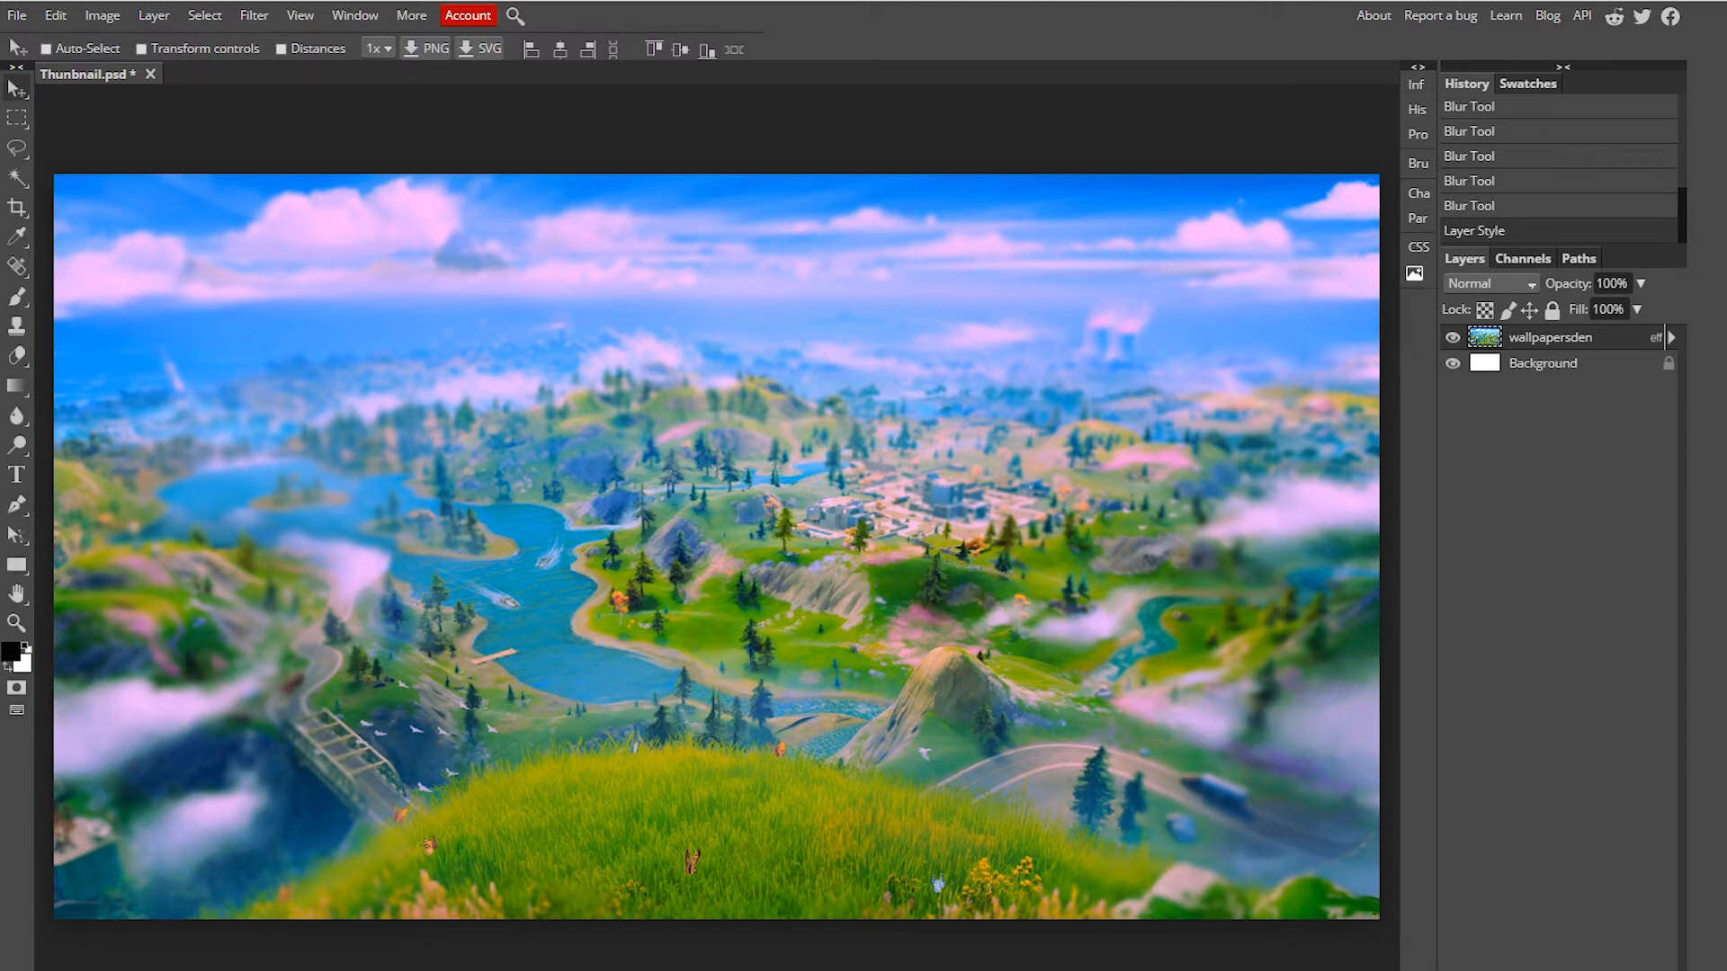
Step: Place the Fortnite character image onto the canvas and commit its placement
key("alt+Tab")
left_click_drag(837, 200, 549, 429)
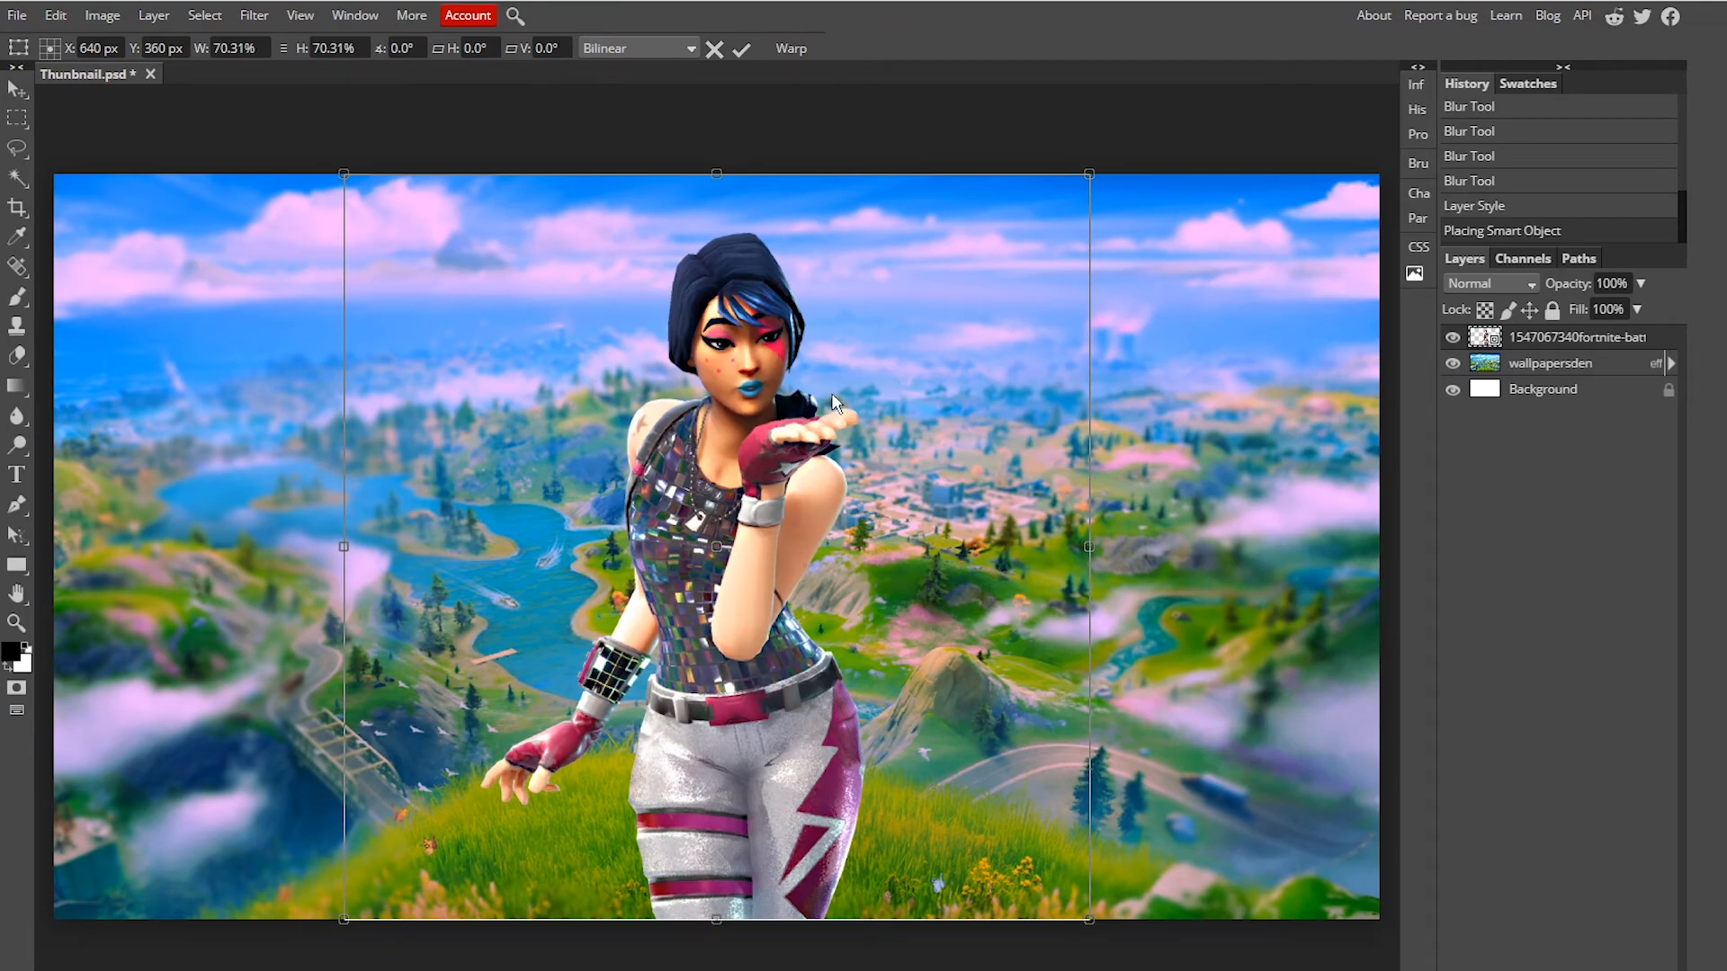
key("alt+Tab")
left_click_drag(836, 199, 611, 641)
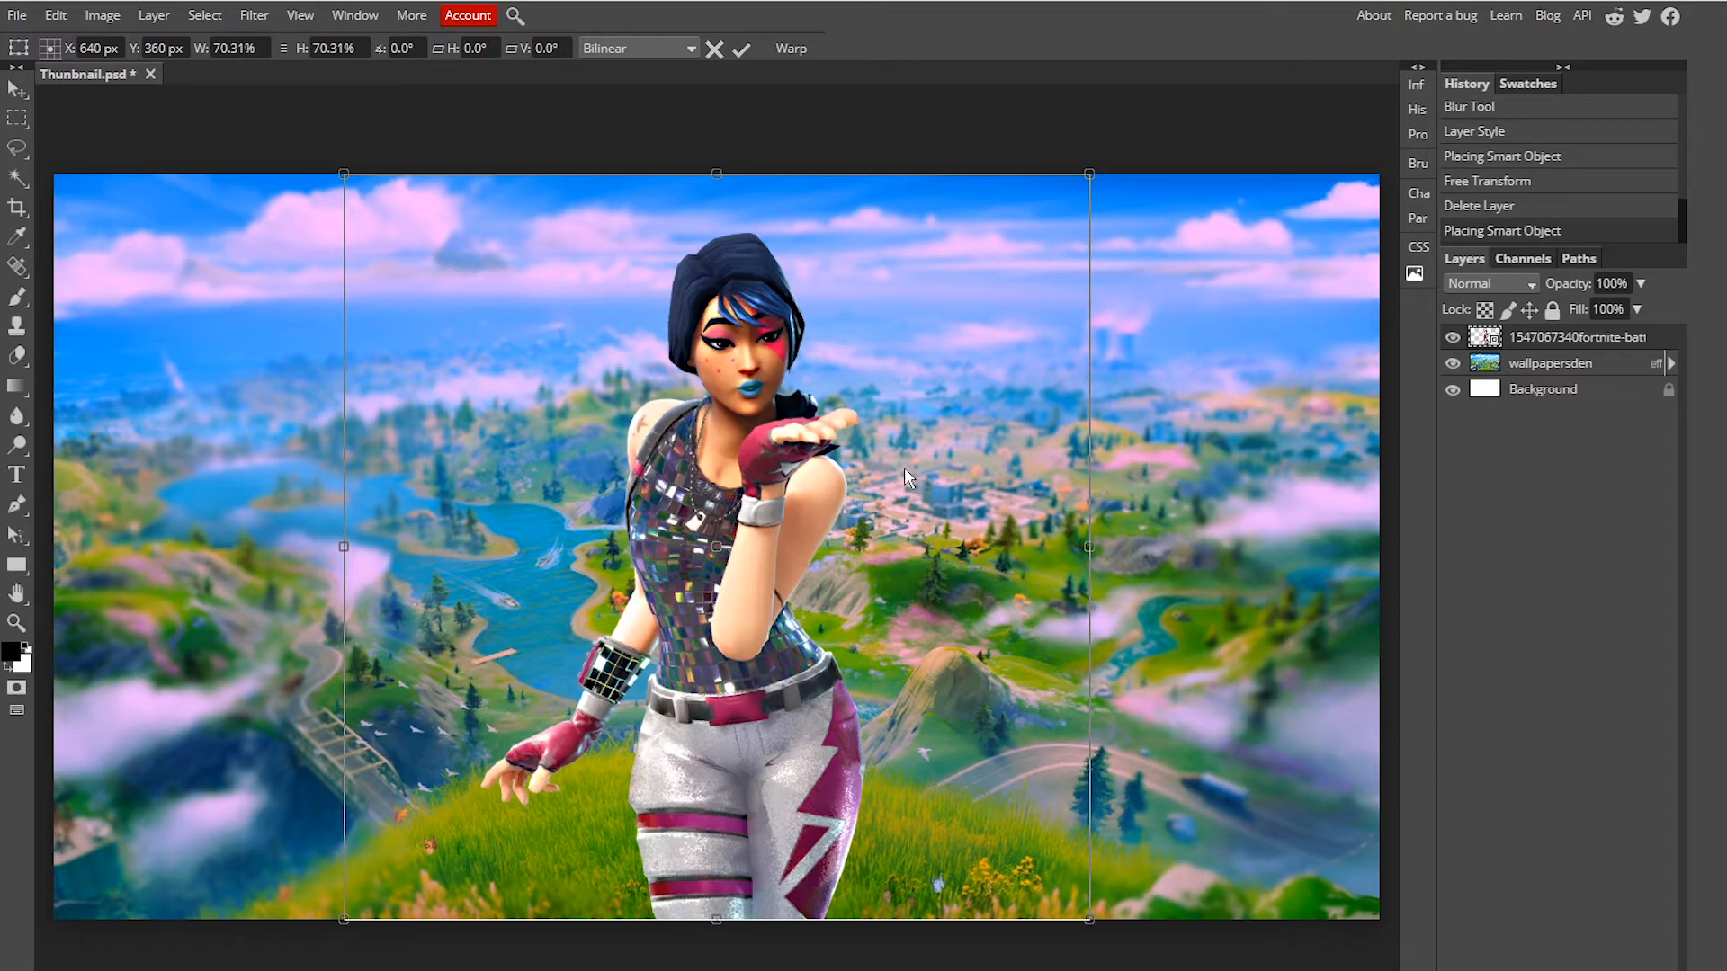
key("Return")
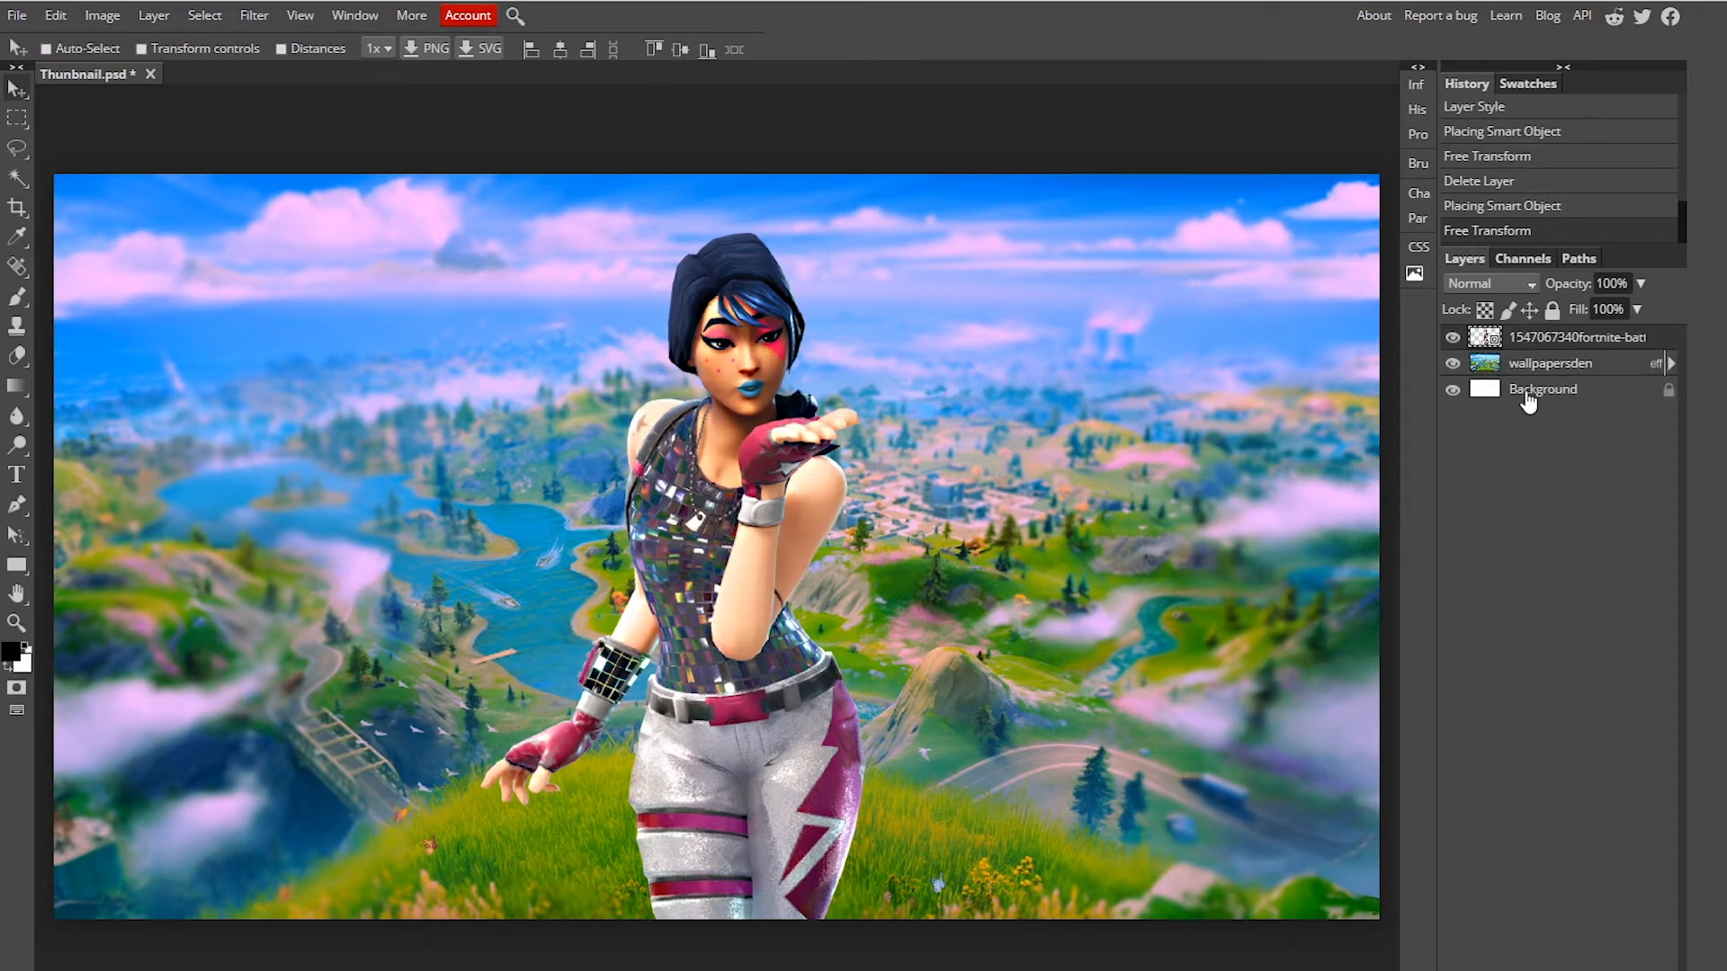
Step: Try to resize the character with Free Transform and undo the change
left_click(1091, 105)
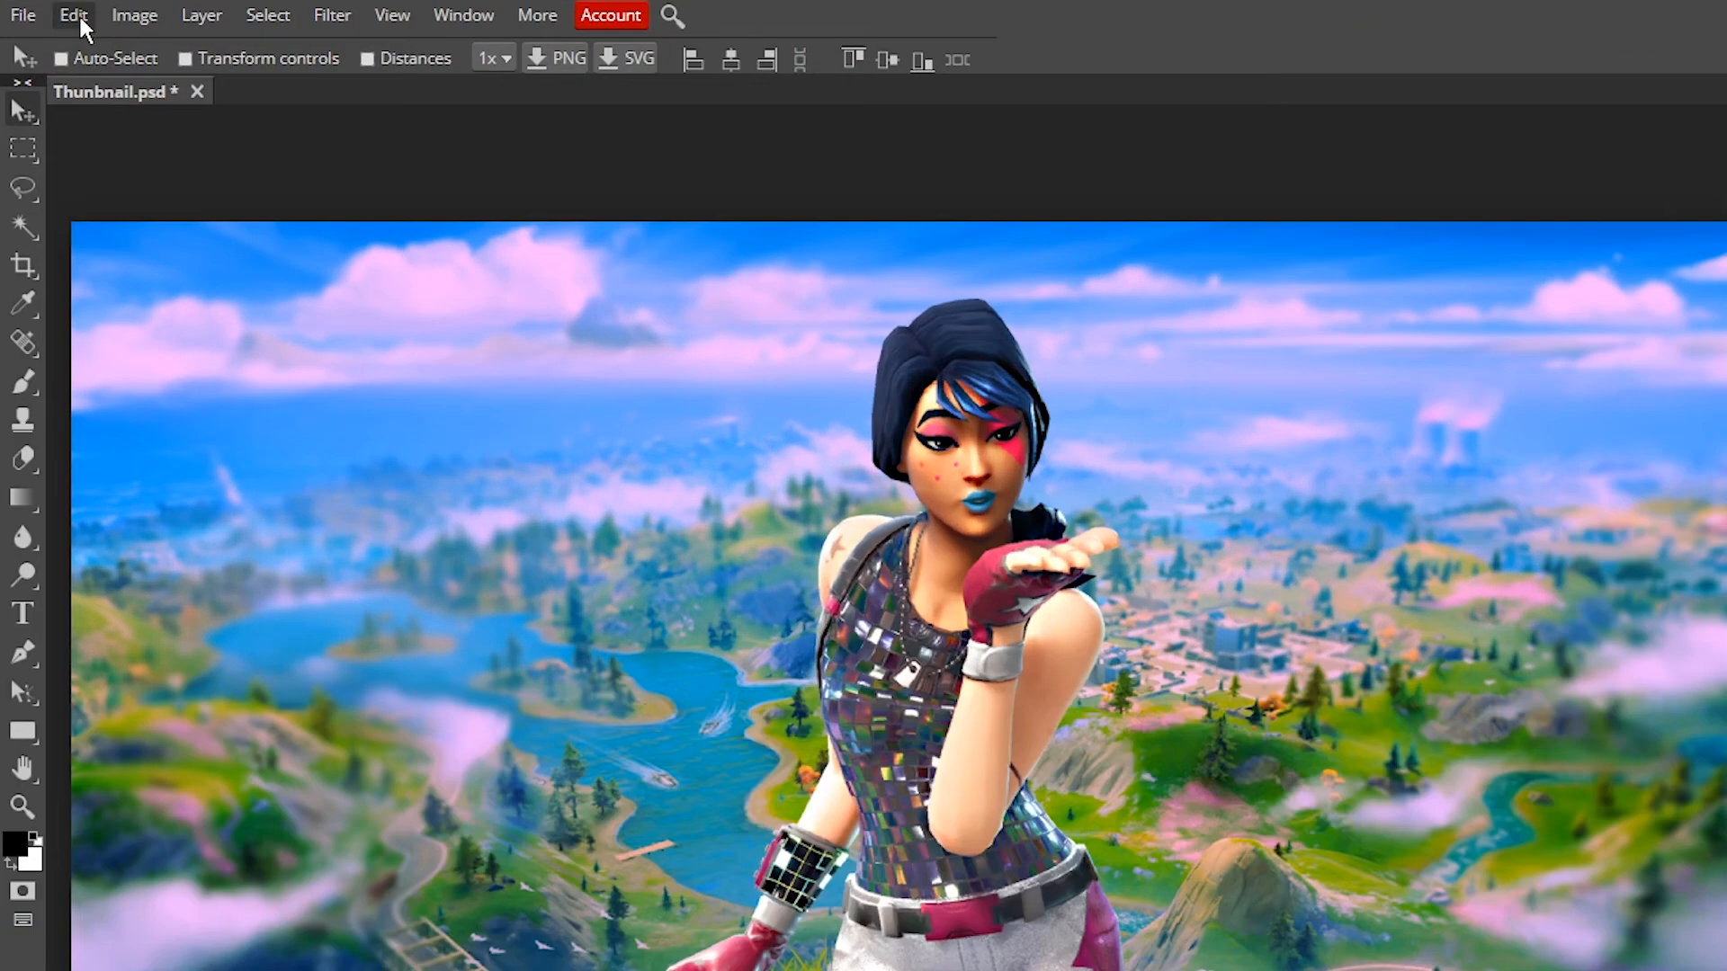
left_click(78, 16)
left_click(205, 565)
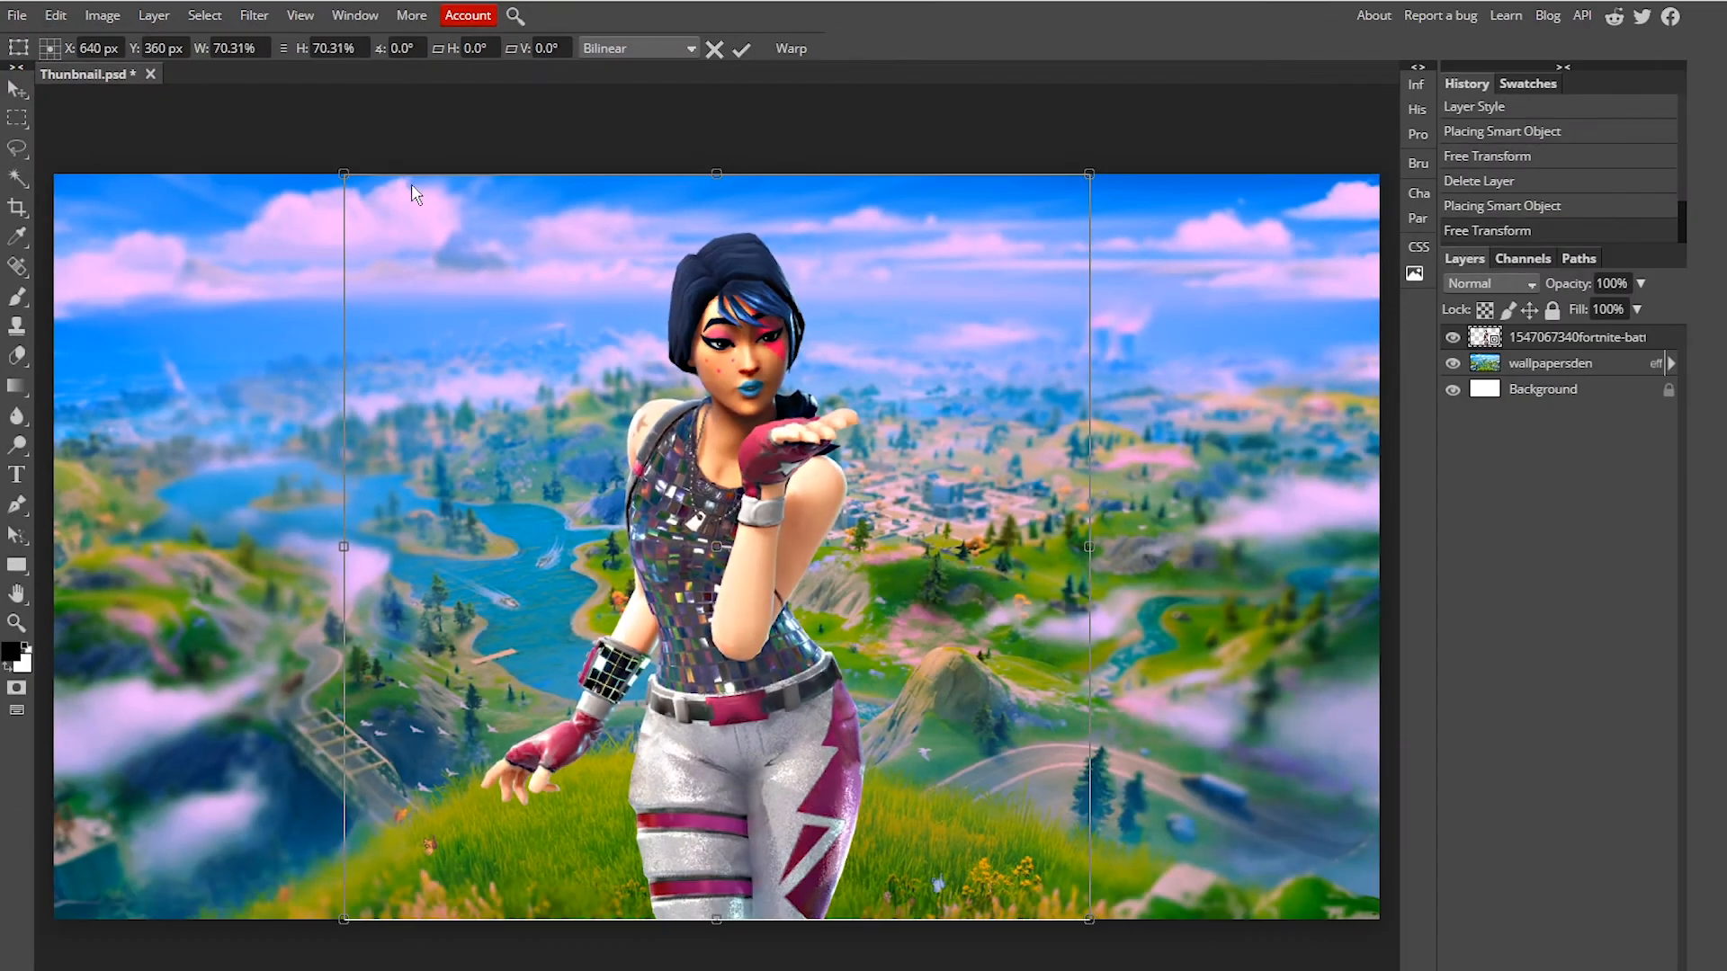
mouse_move(344, 173)
left_mouse_down()
mouse_move(630, 461)
mouse_move(493, 220)
mouse_move(435, 281)
mouse_move(500, 80)
mouse_move(149, 135)
mouse_move(432, 126)
mouse_move(349, 146)
mouse_move(367, 178)
left_mouse_up()
key("ctrl+z")
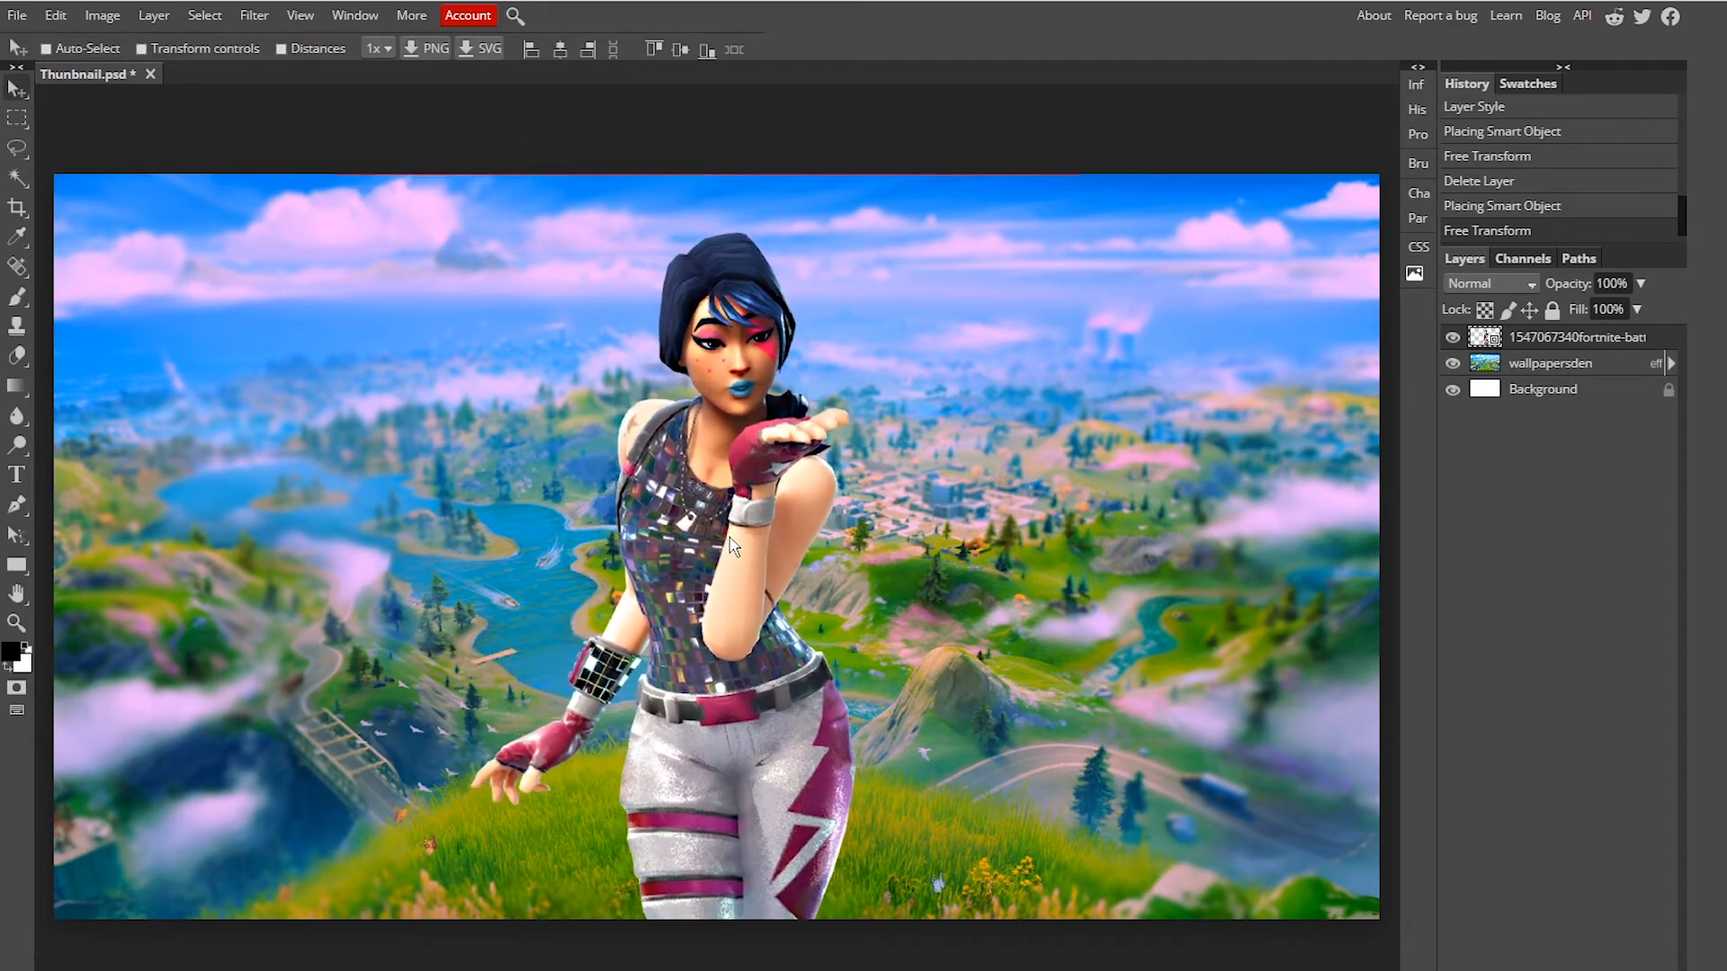
left_click_drag(732, 539, 739, 544)
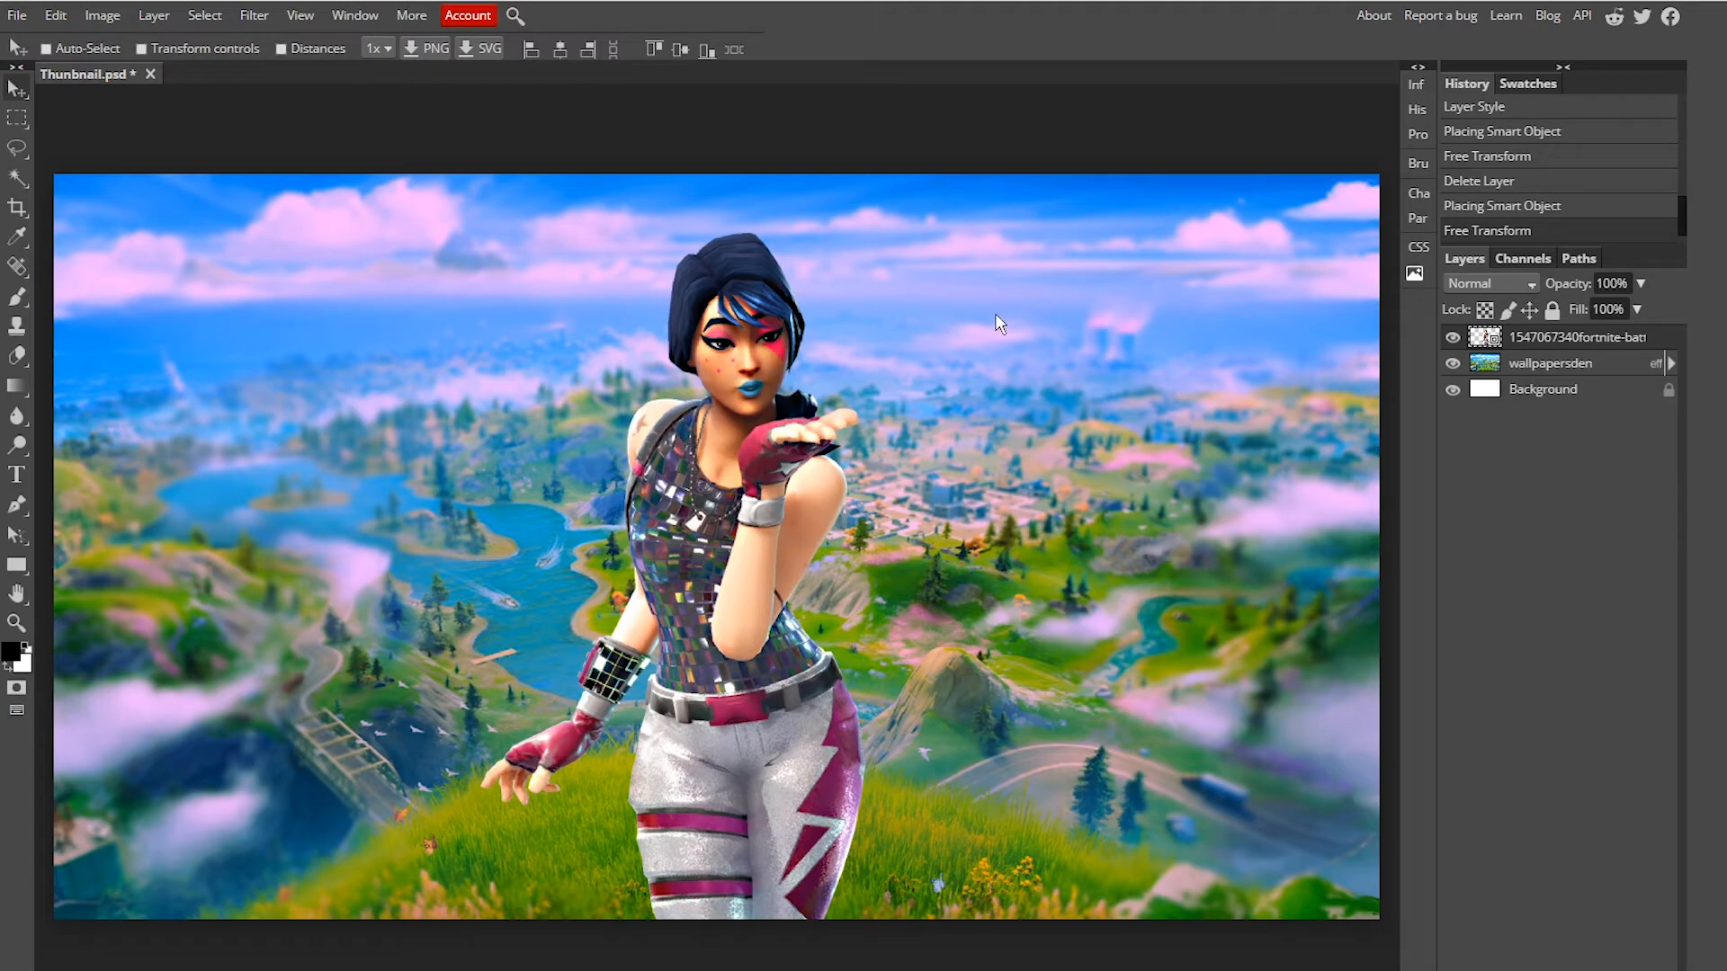
Step: Open the character layer's blending options and enable an Outer Glow style
left_click(1070, 103)
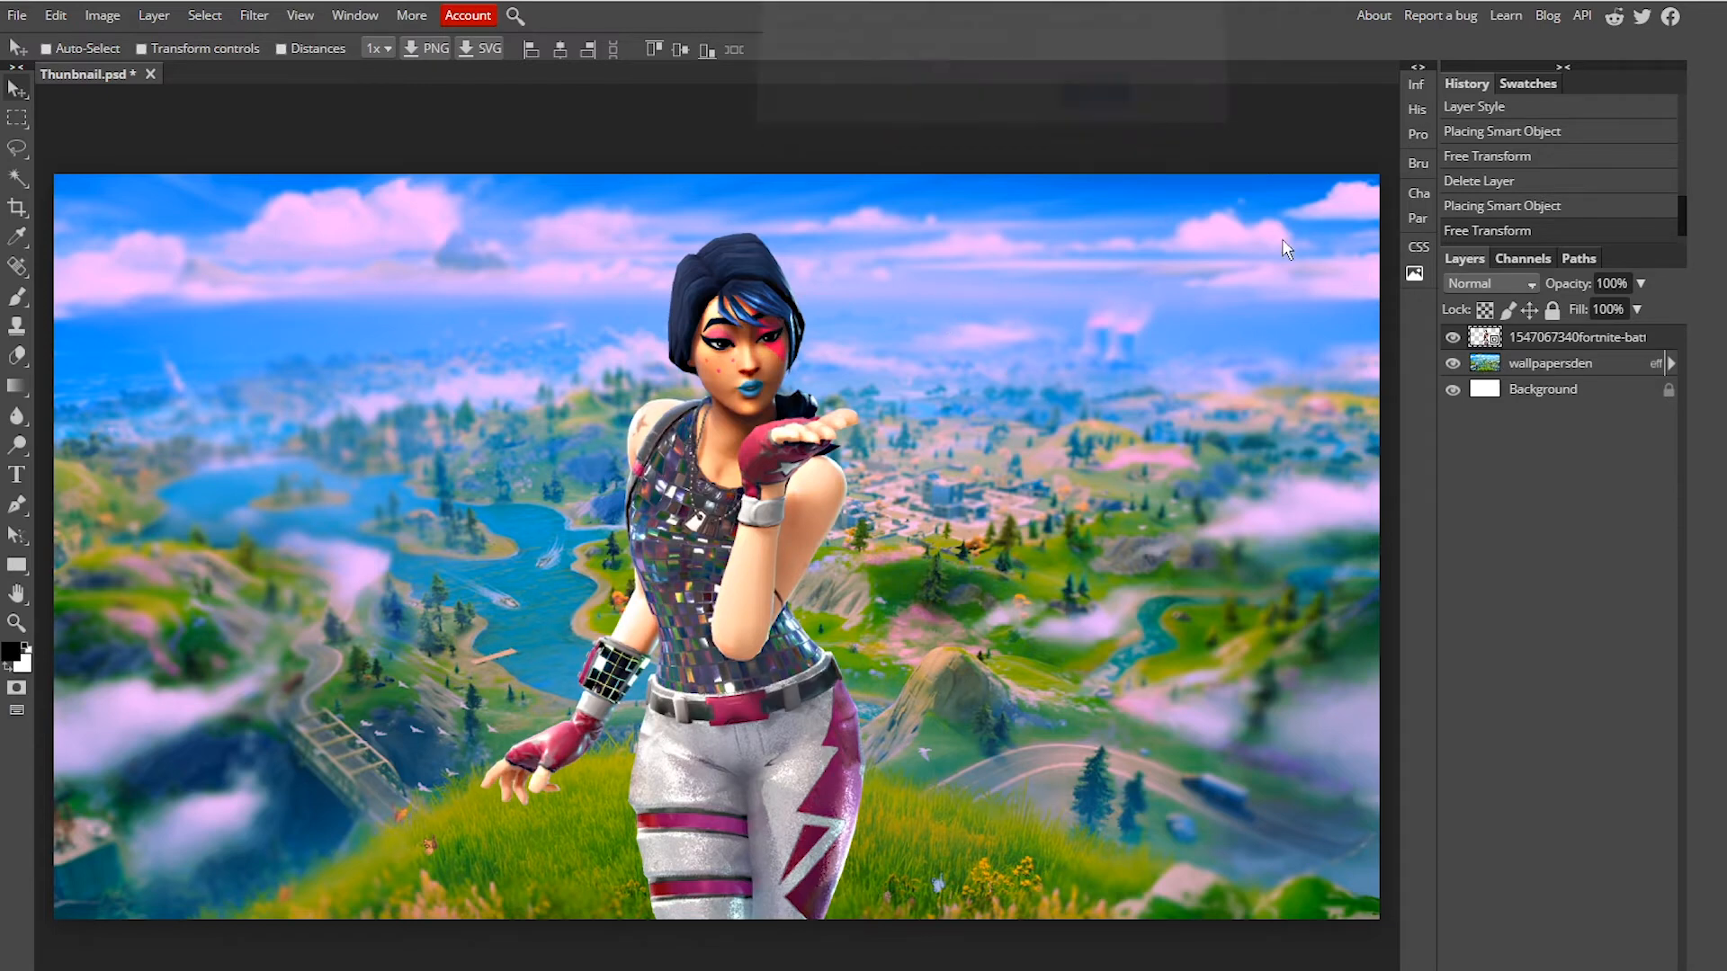
right_click(1576, 347)
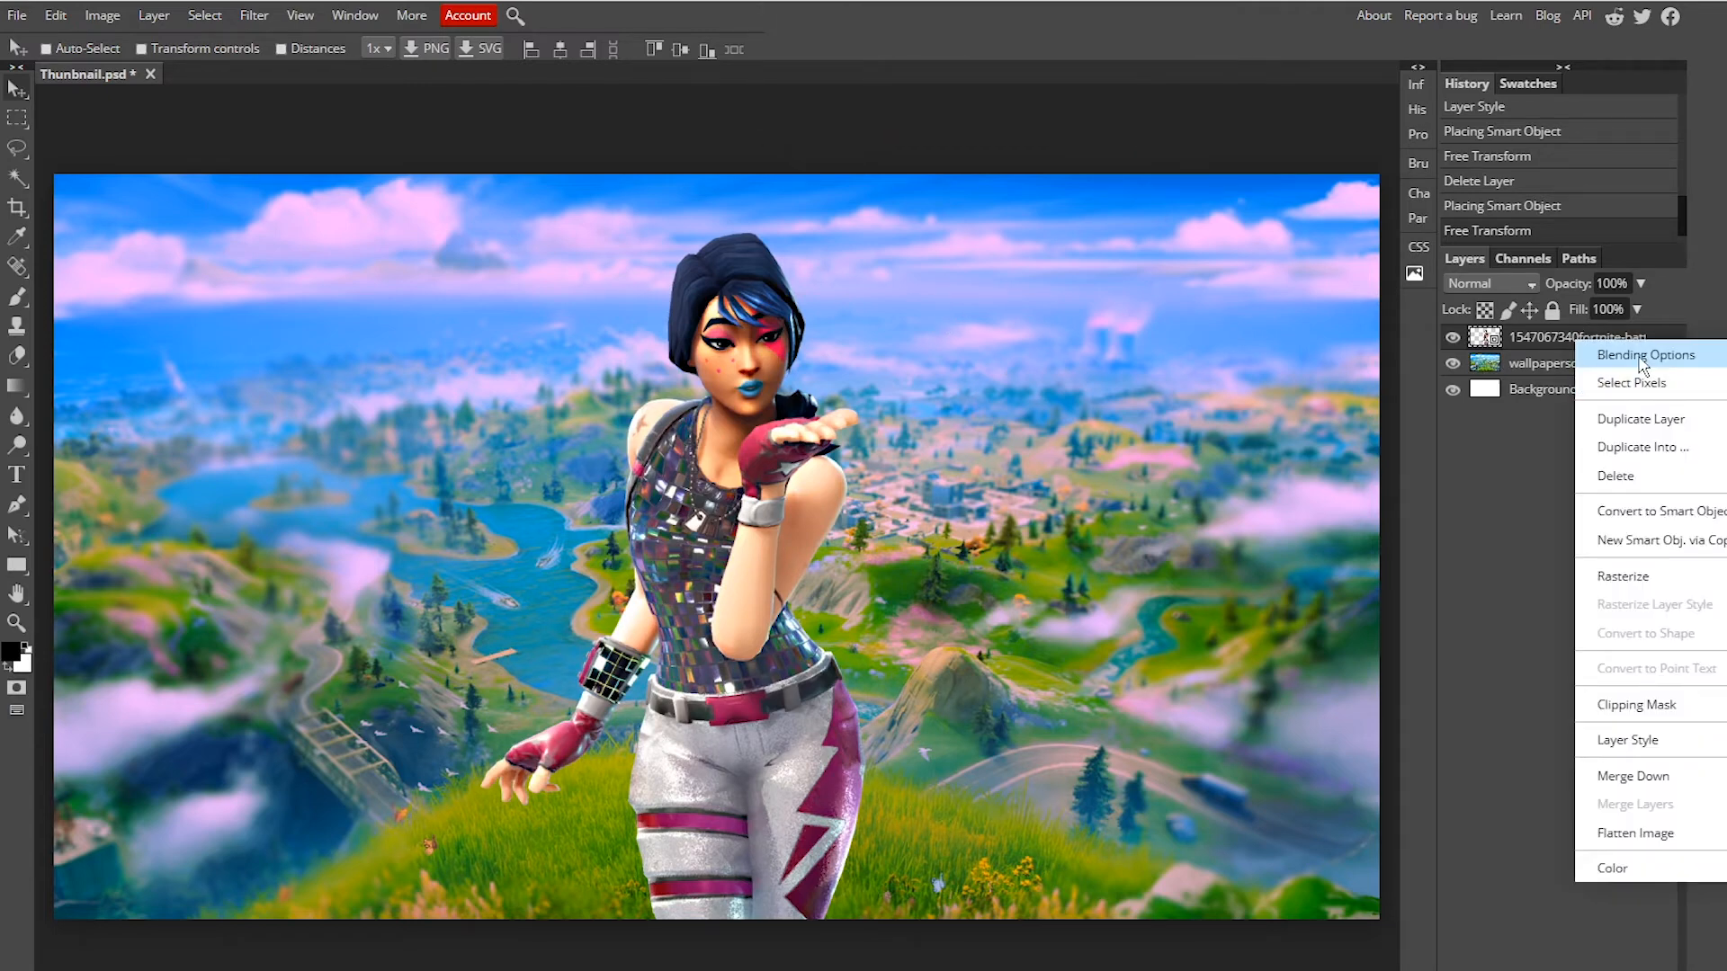
left_click(1619, 349)
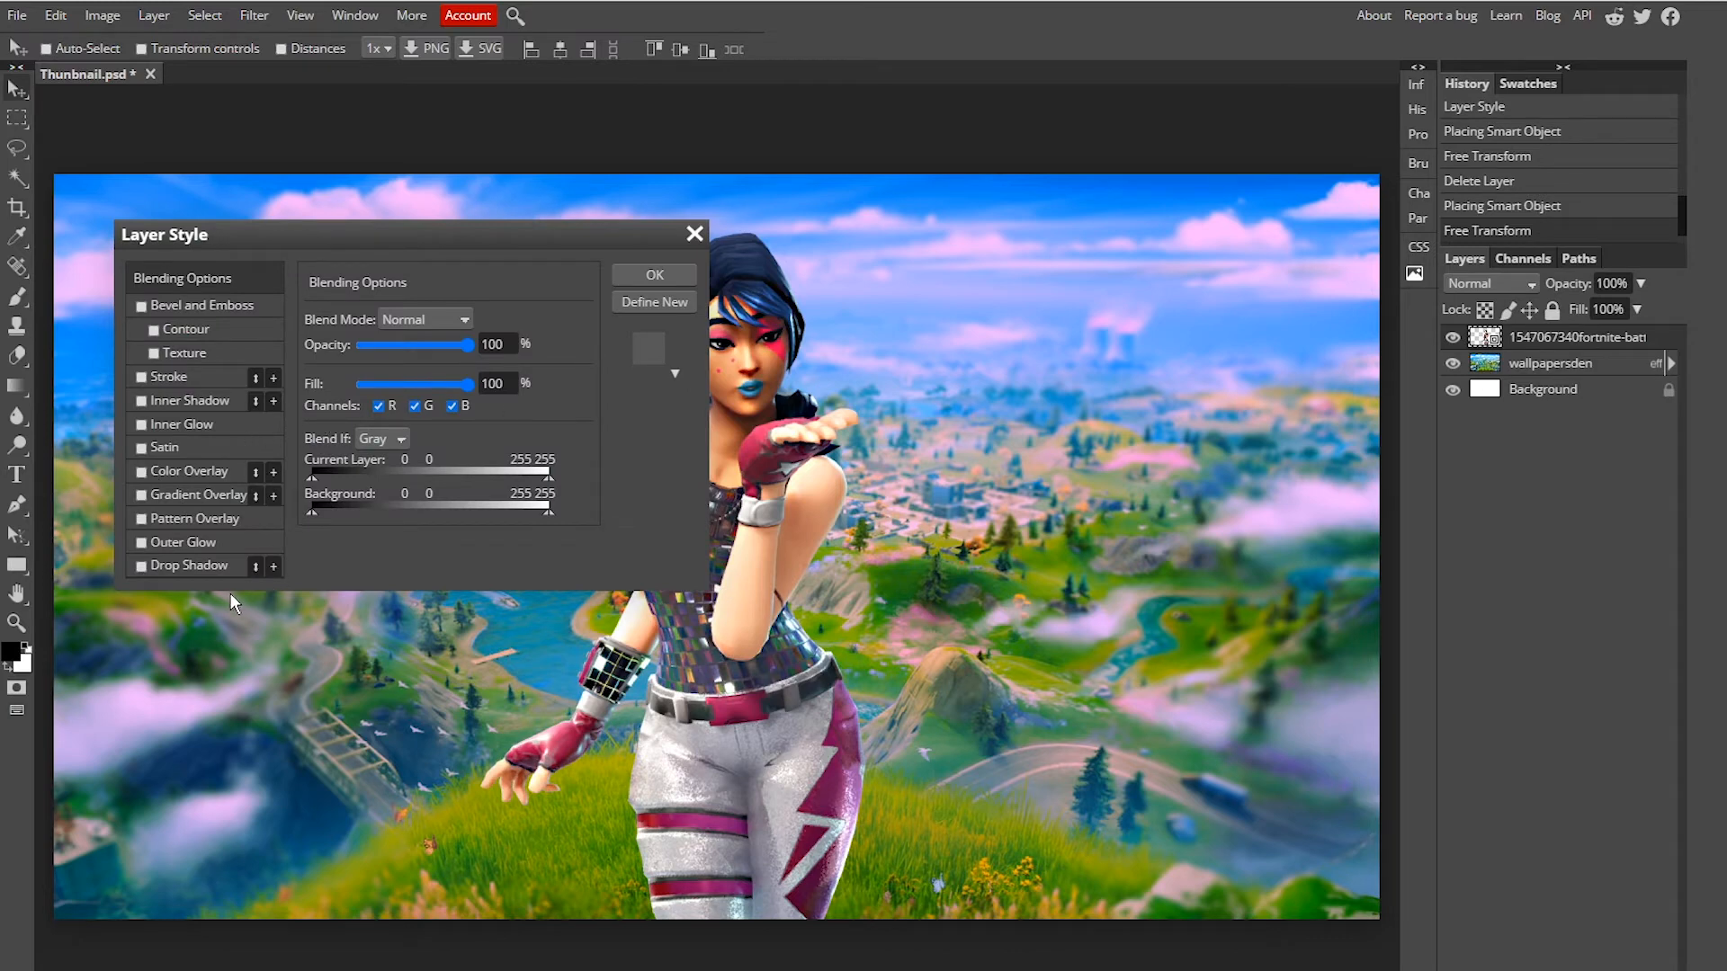
left_click(140, 543)
left_click_drag(504, 235, 431, 133)
left_click(135, 418)
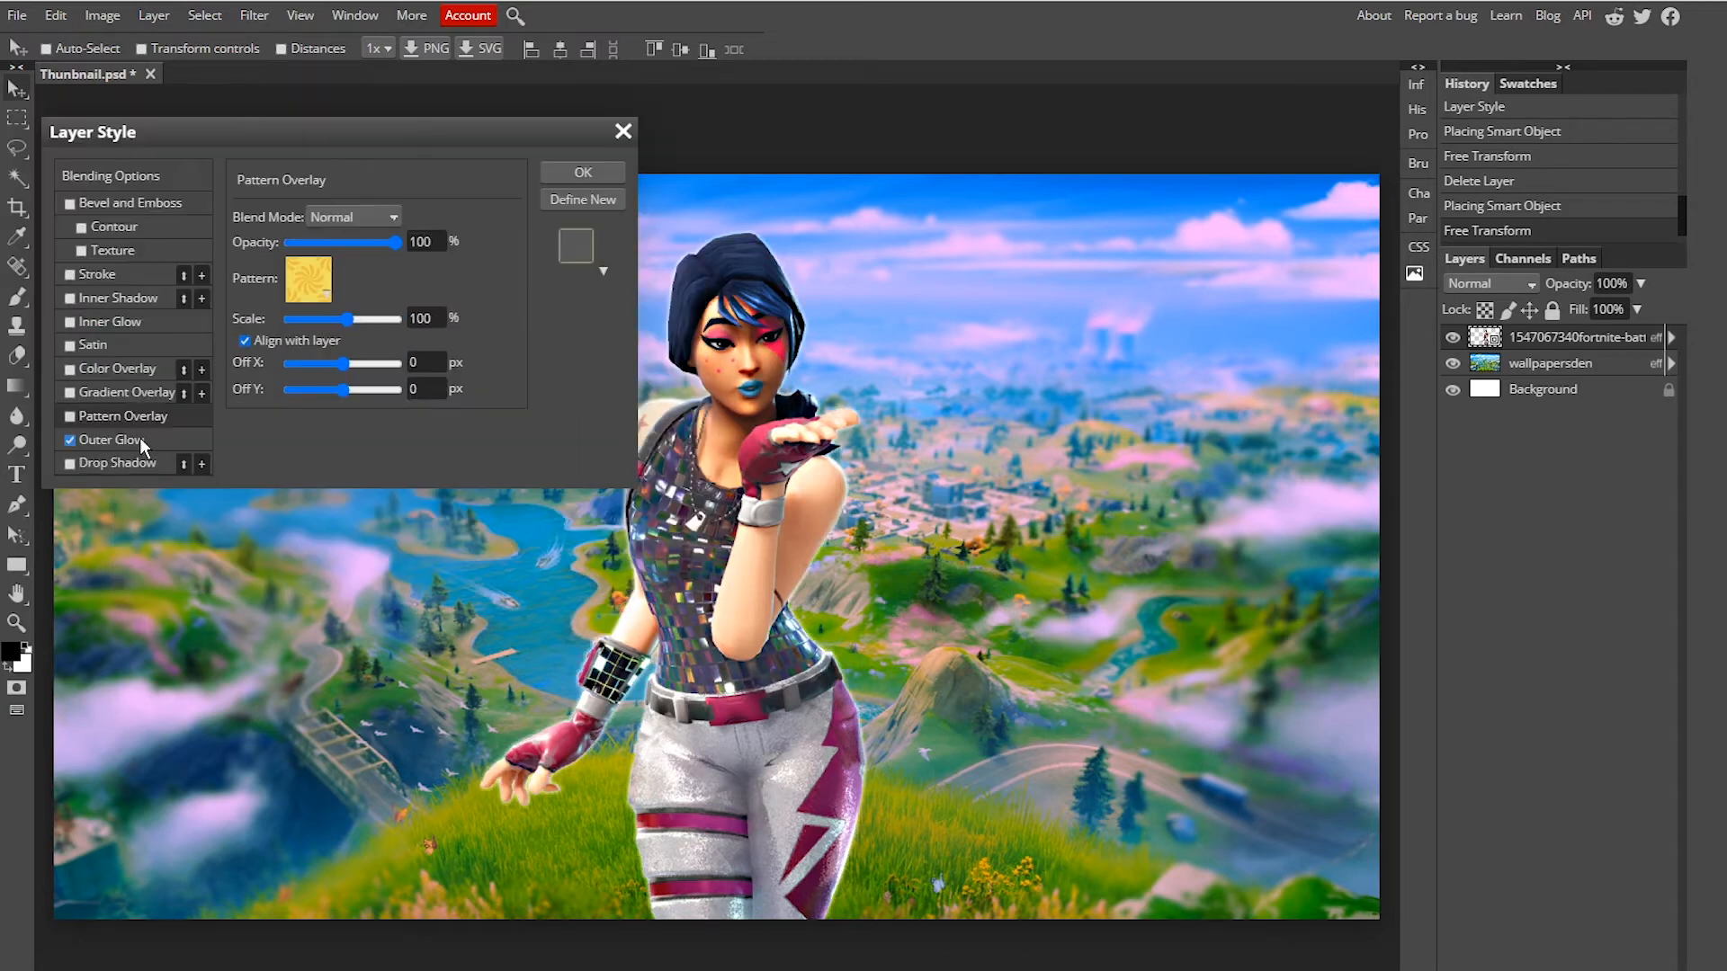
left_click(137, 439)
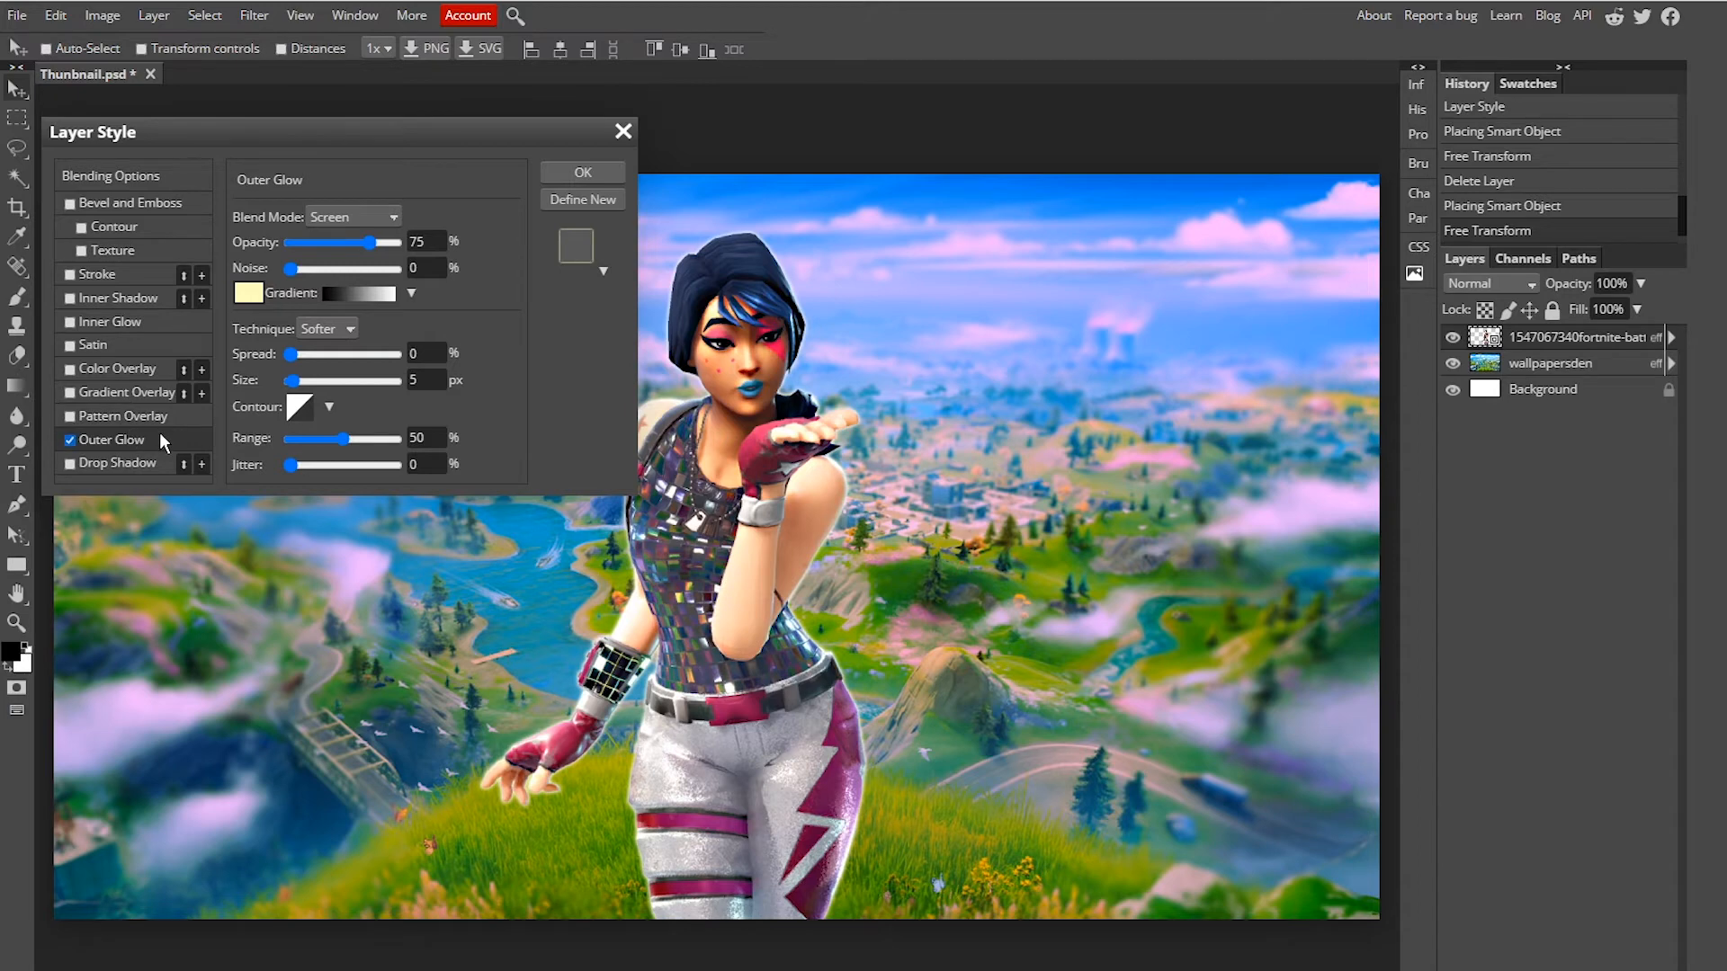
Step: Change the character's outer glow colour to light pink f8b9ff
left_click_drag(289, 121, 246, 43)
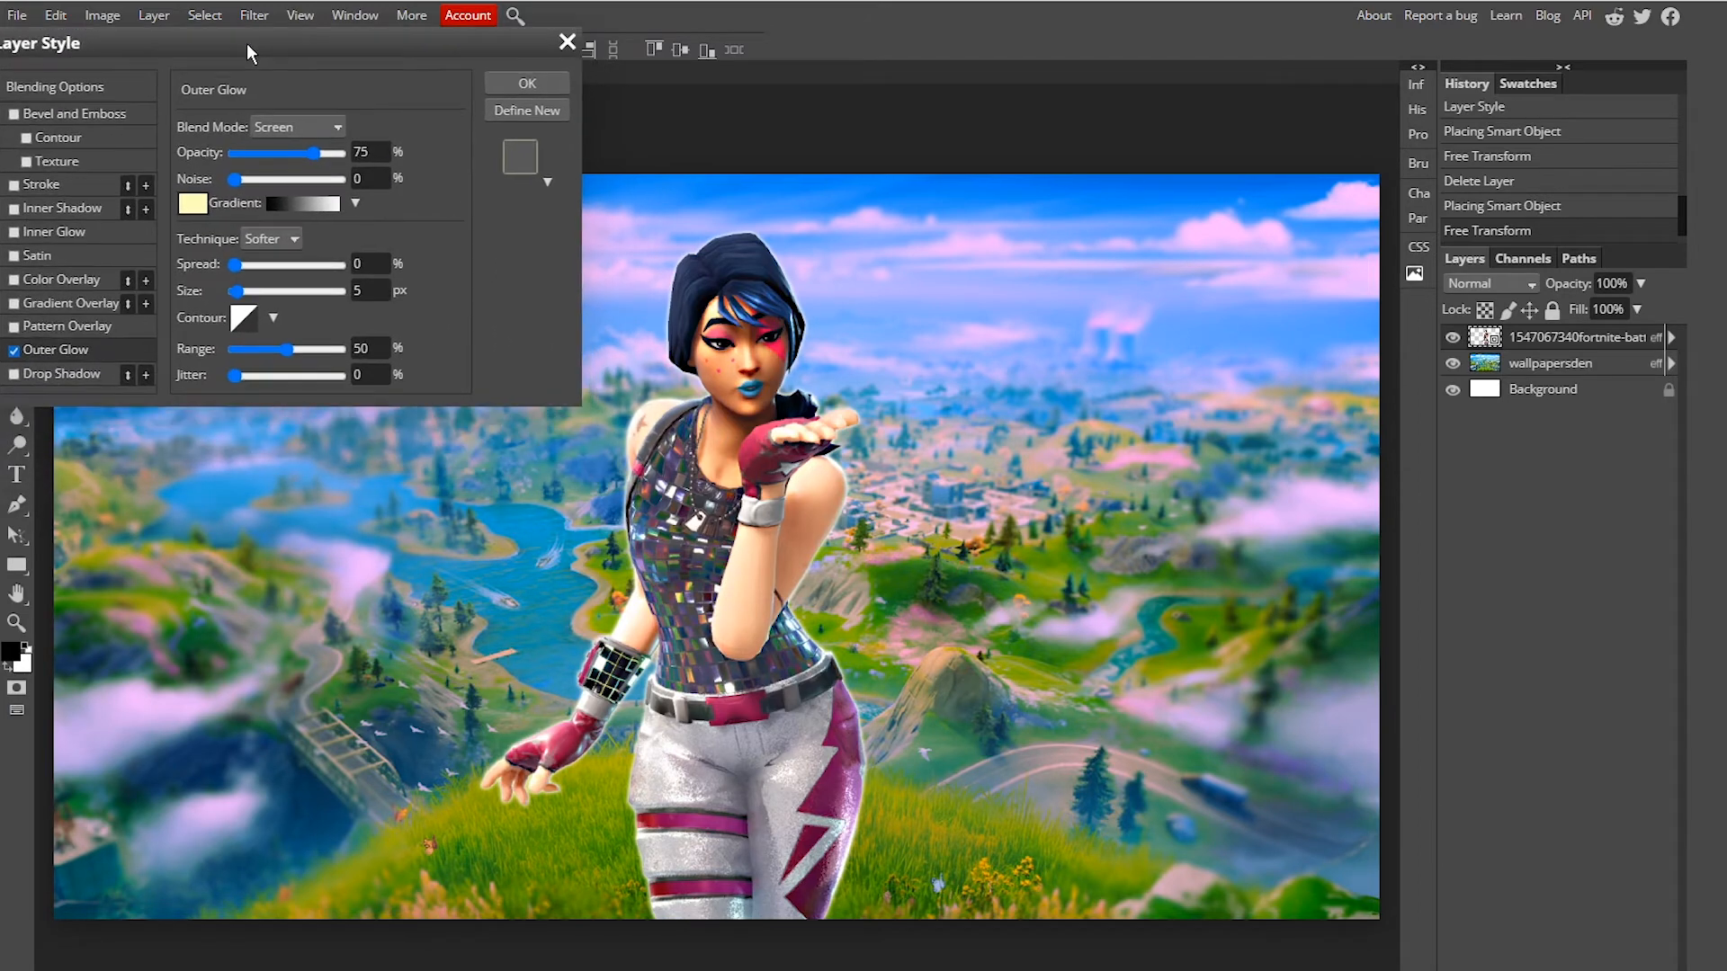
left_click(199, 205)
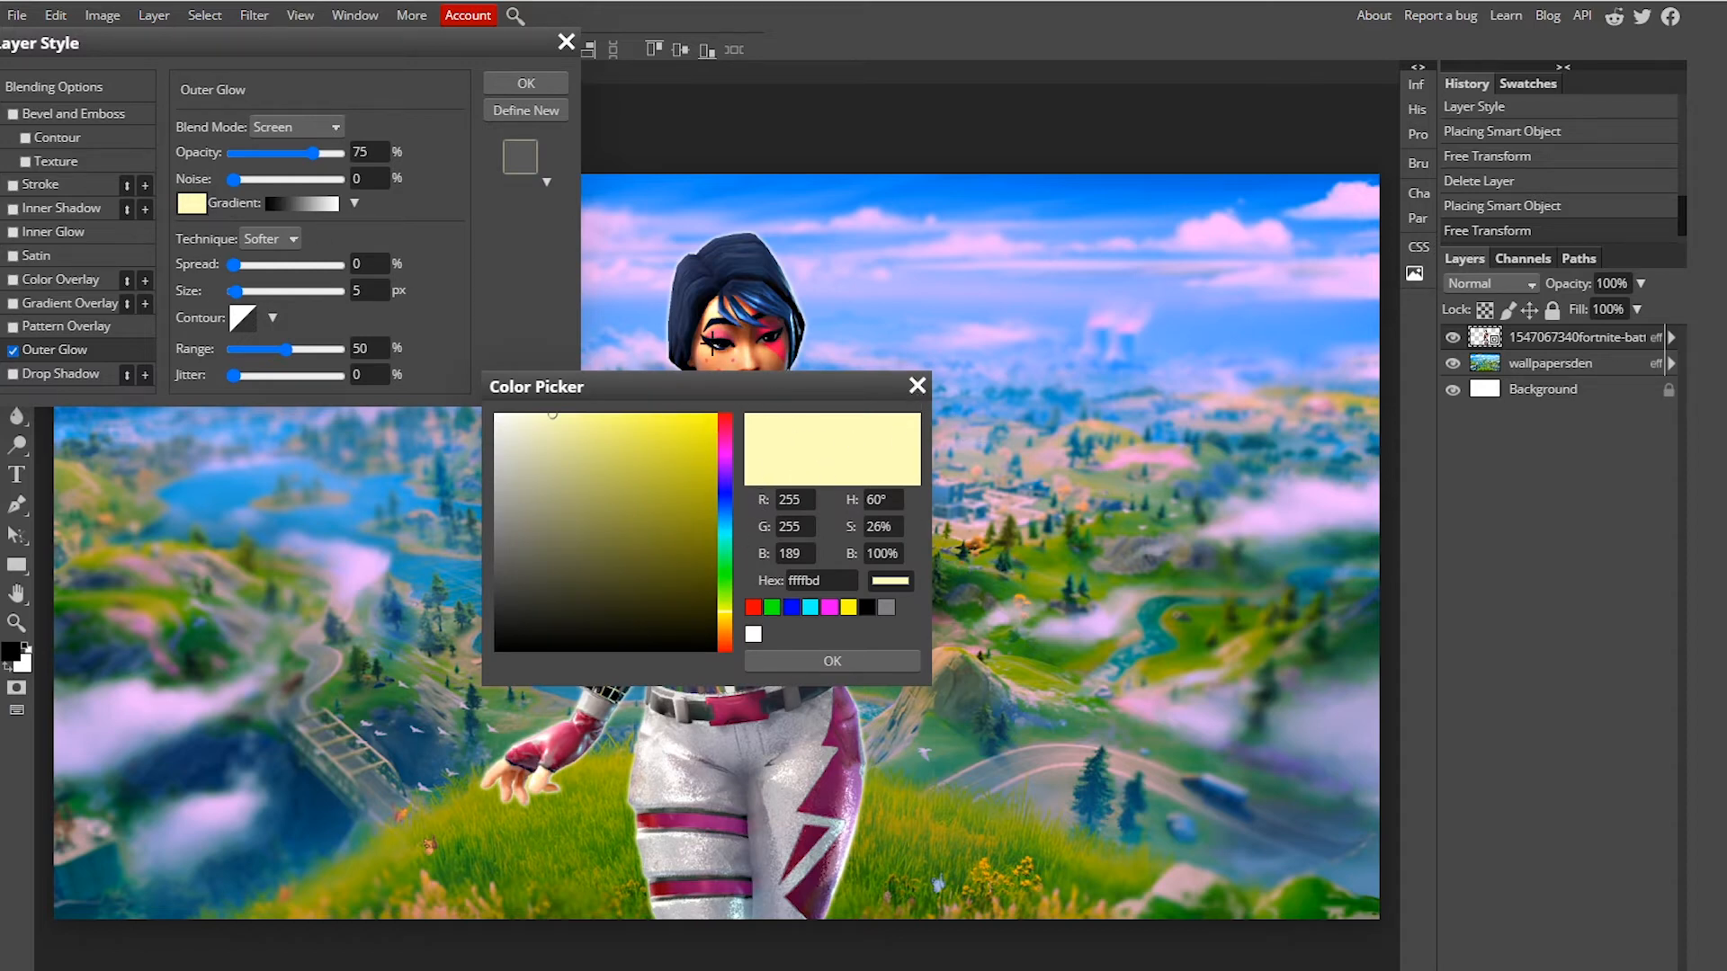
left_click(1092, 101)
left_click(1196, 225)
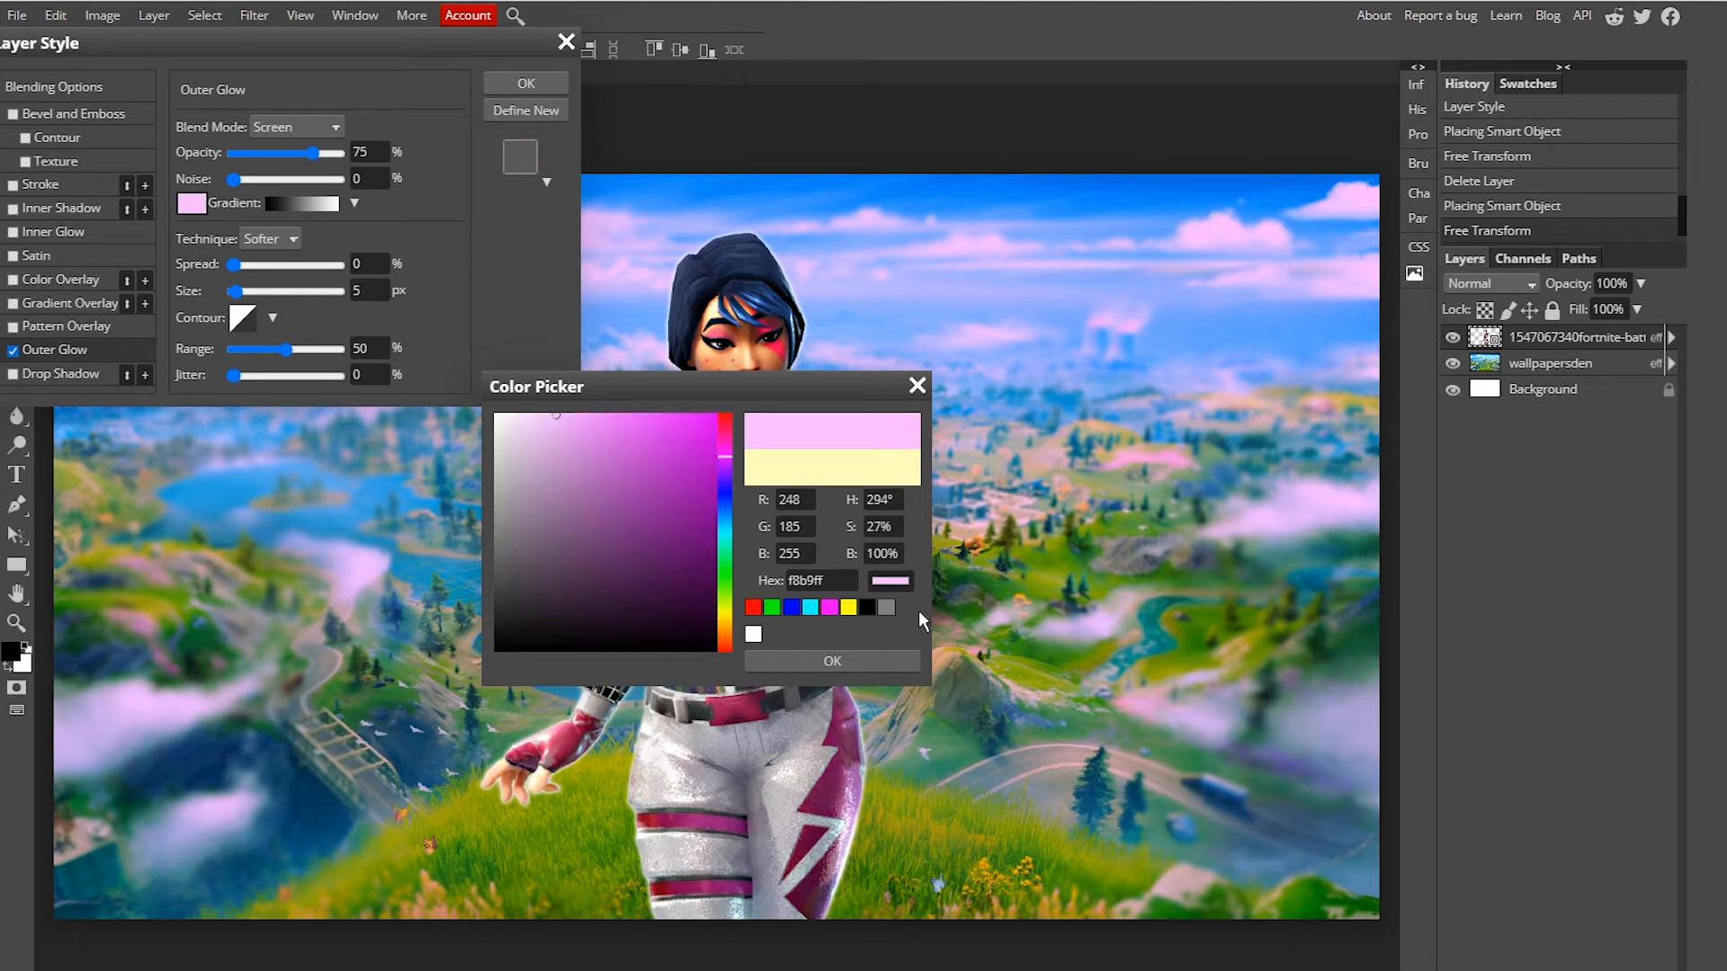
left_click(863, 662)
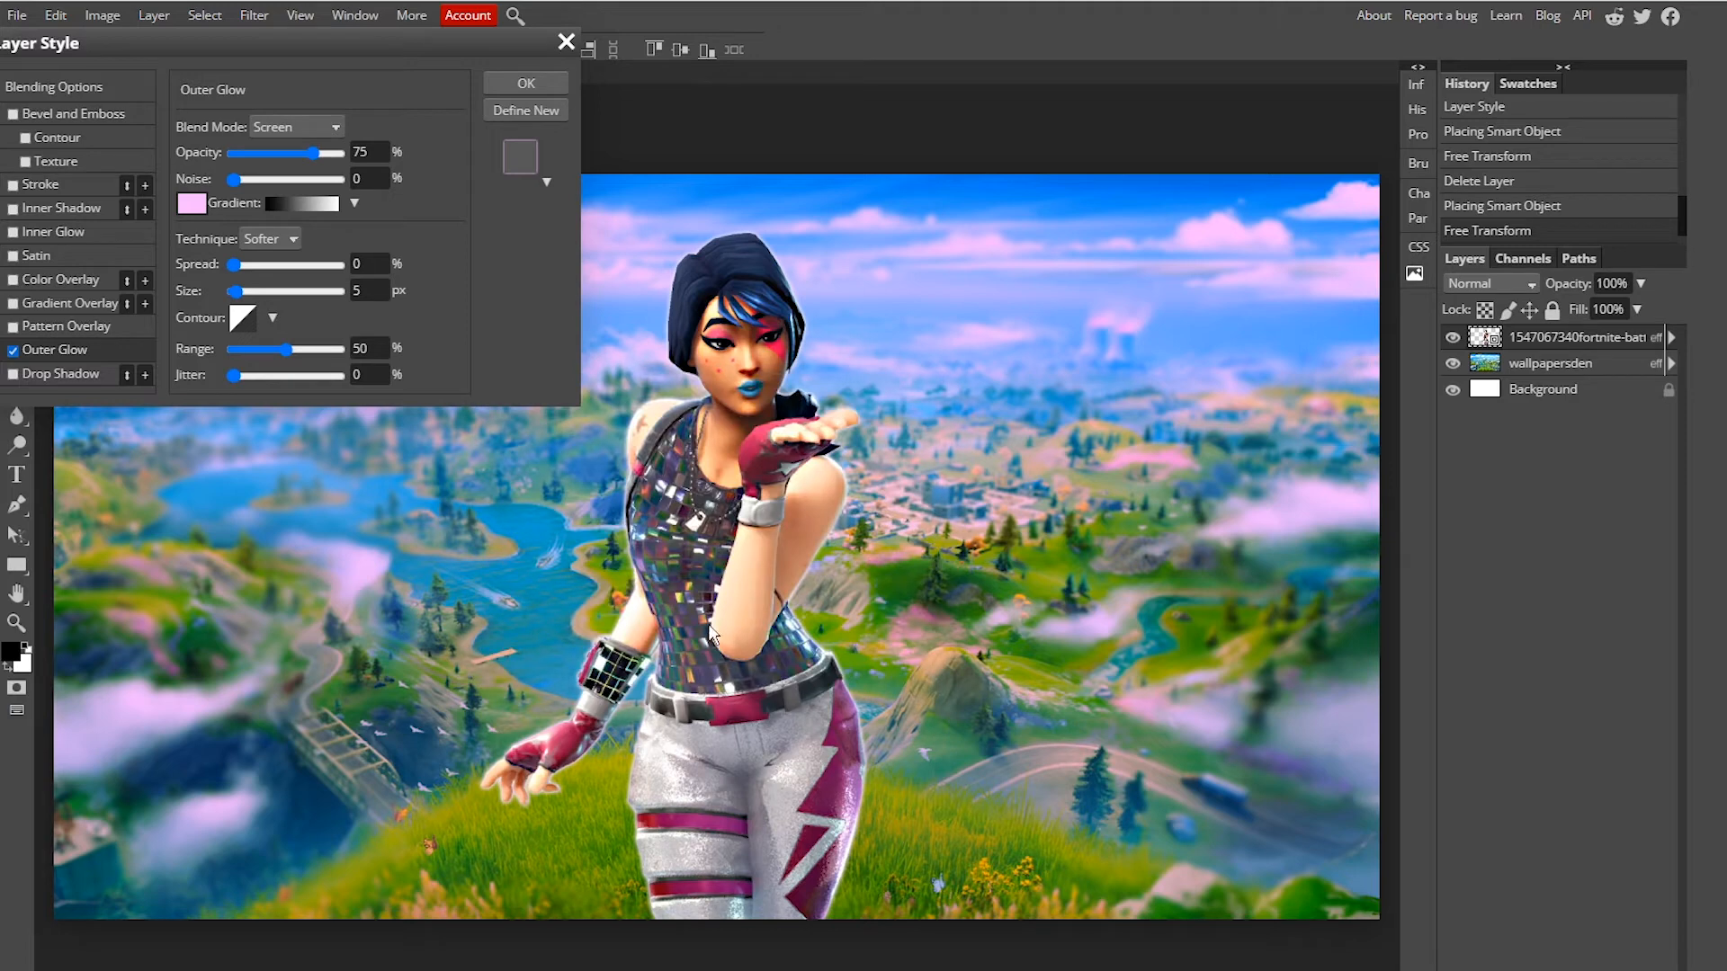
Step: Set the outer glow opacity to 85% and size to 109 px, then apply the layer style
mouse_move(316, 153)
left_mouse_down()
mouse_move(362, 157)
mouse_move(330, 155)
left_mouse_up()
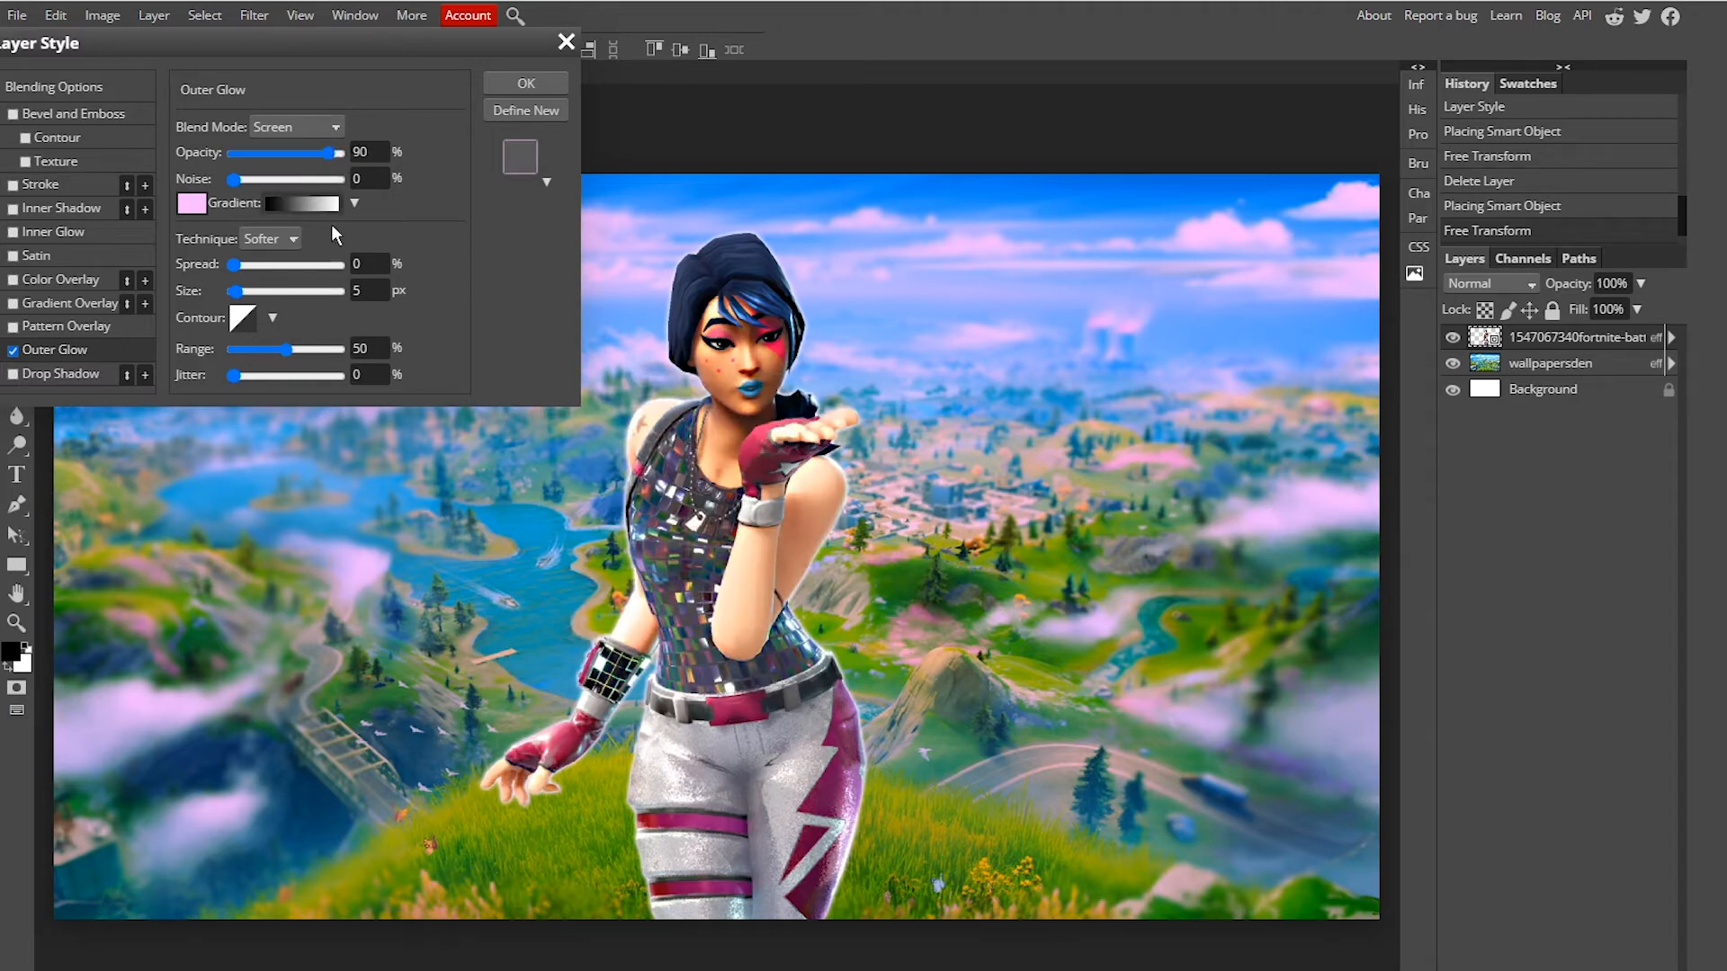
left_click_drag(235, 291, 288, 298)
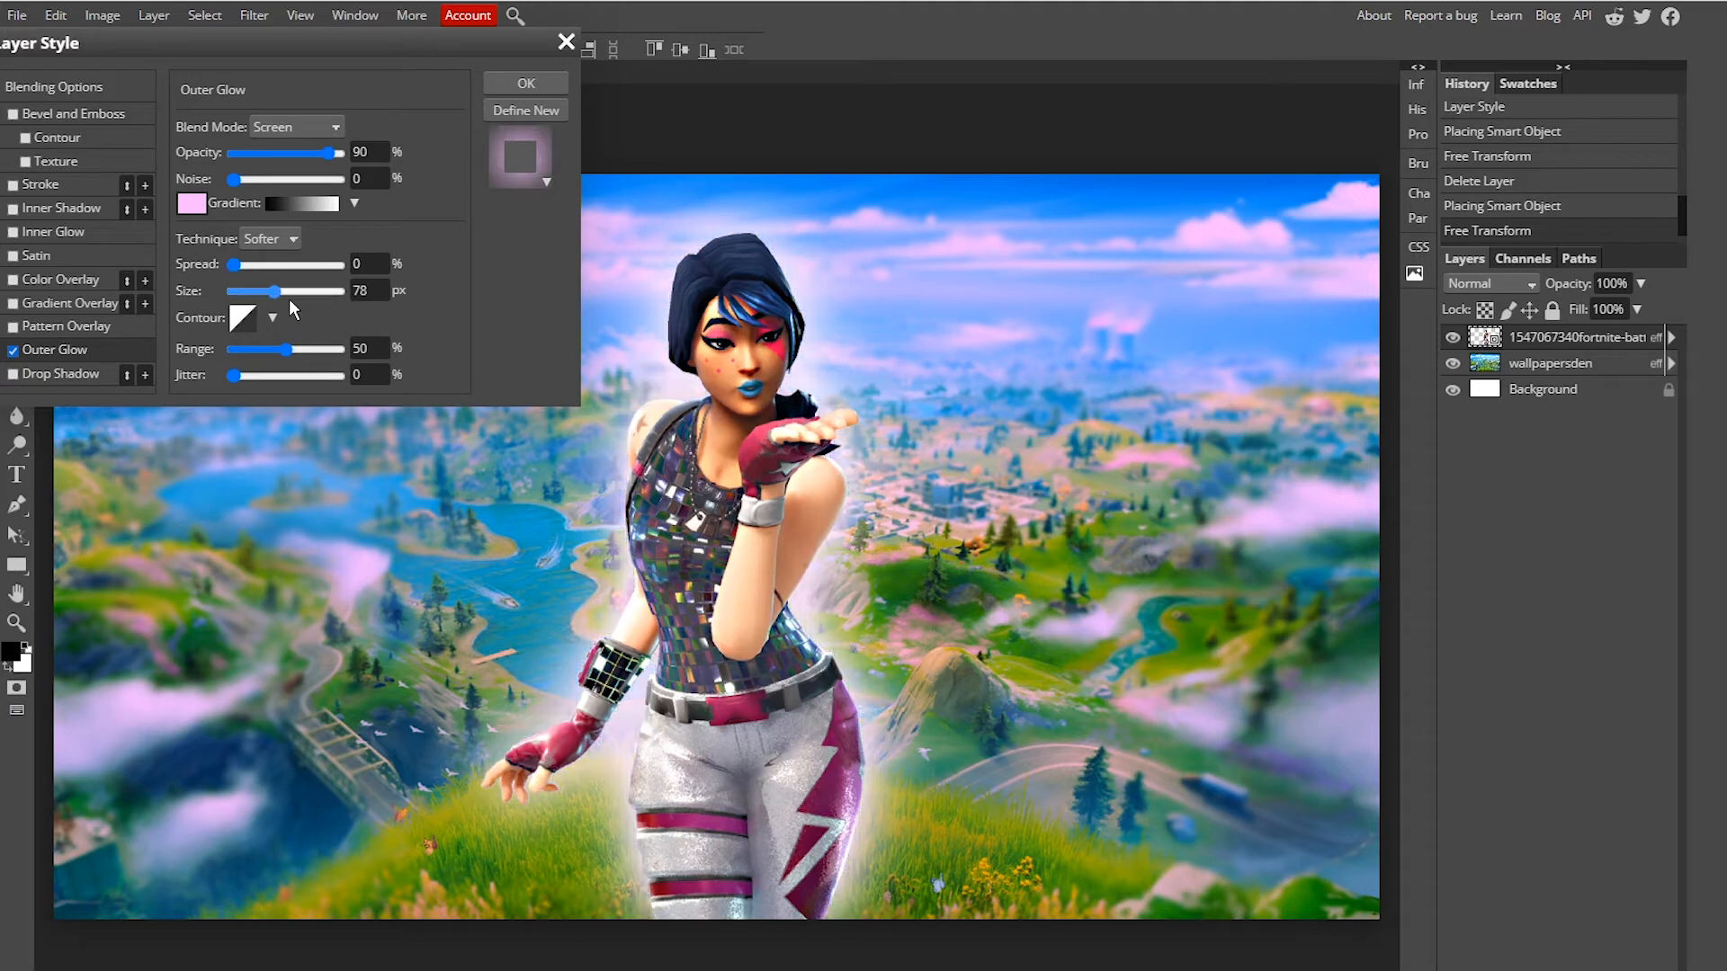
left_click_drag(288, 298, 290, 305)
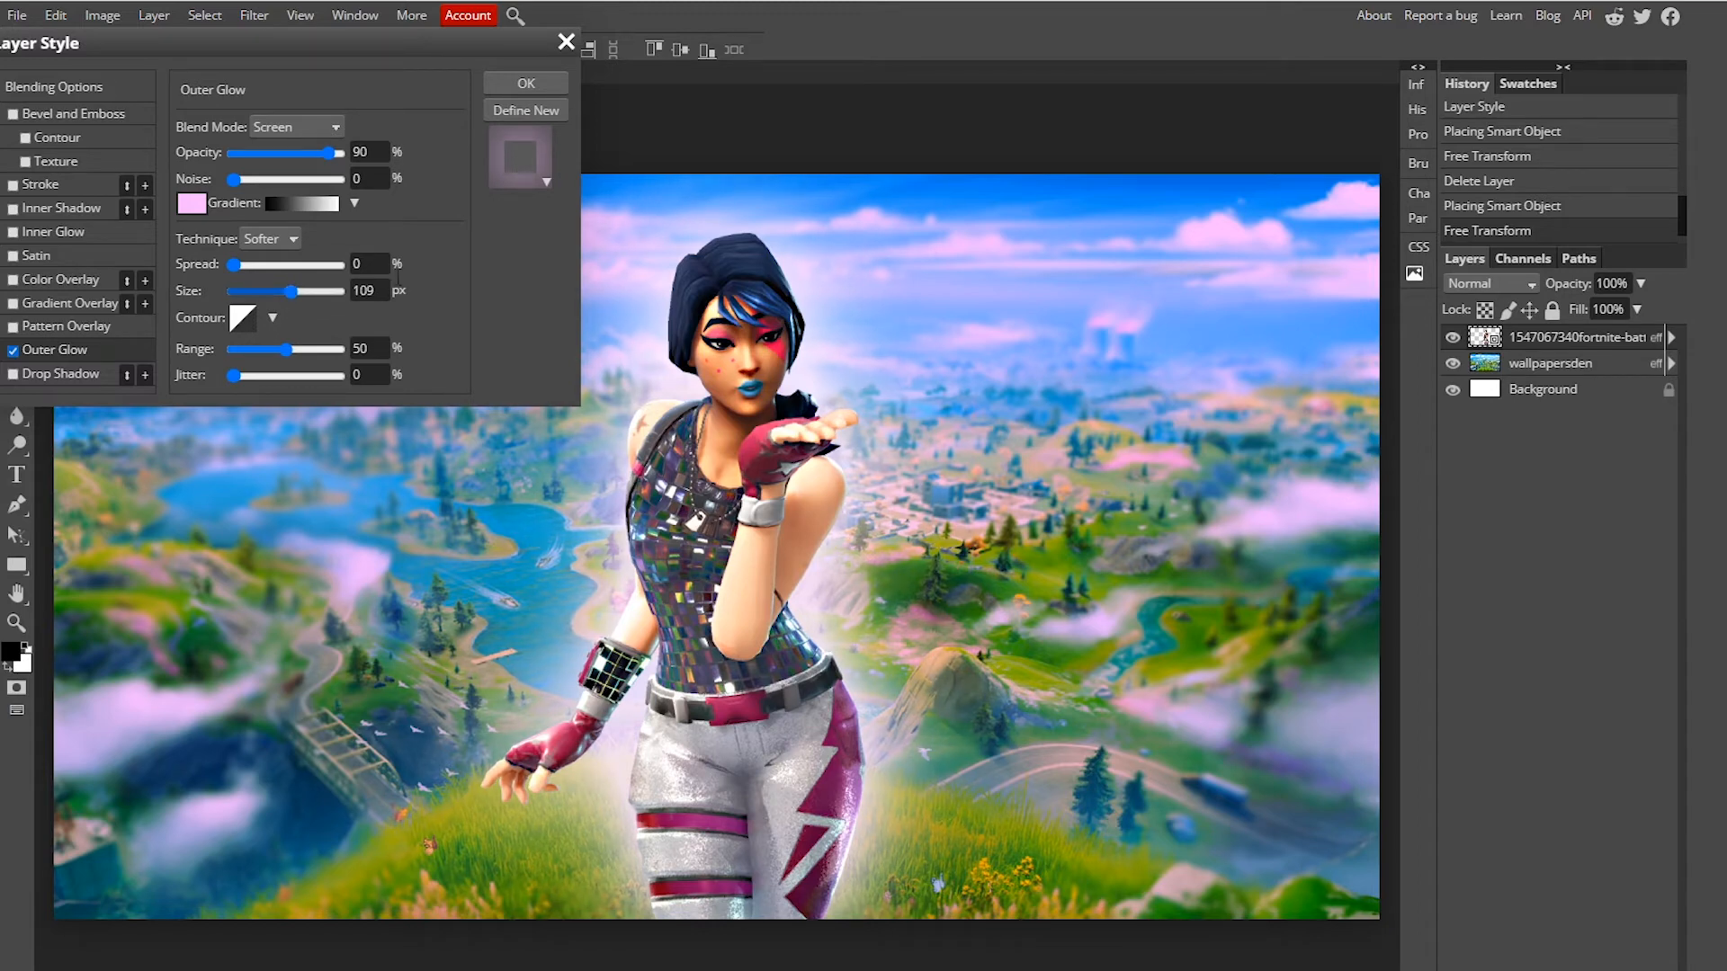
mouse_move(331, 159)
left_mouse_down()
mouse_move(213, 177)
mouse_move(334, 184)
left_mouse_up()
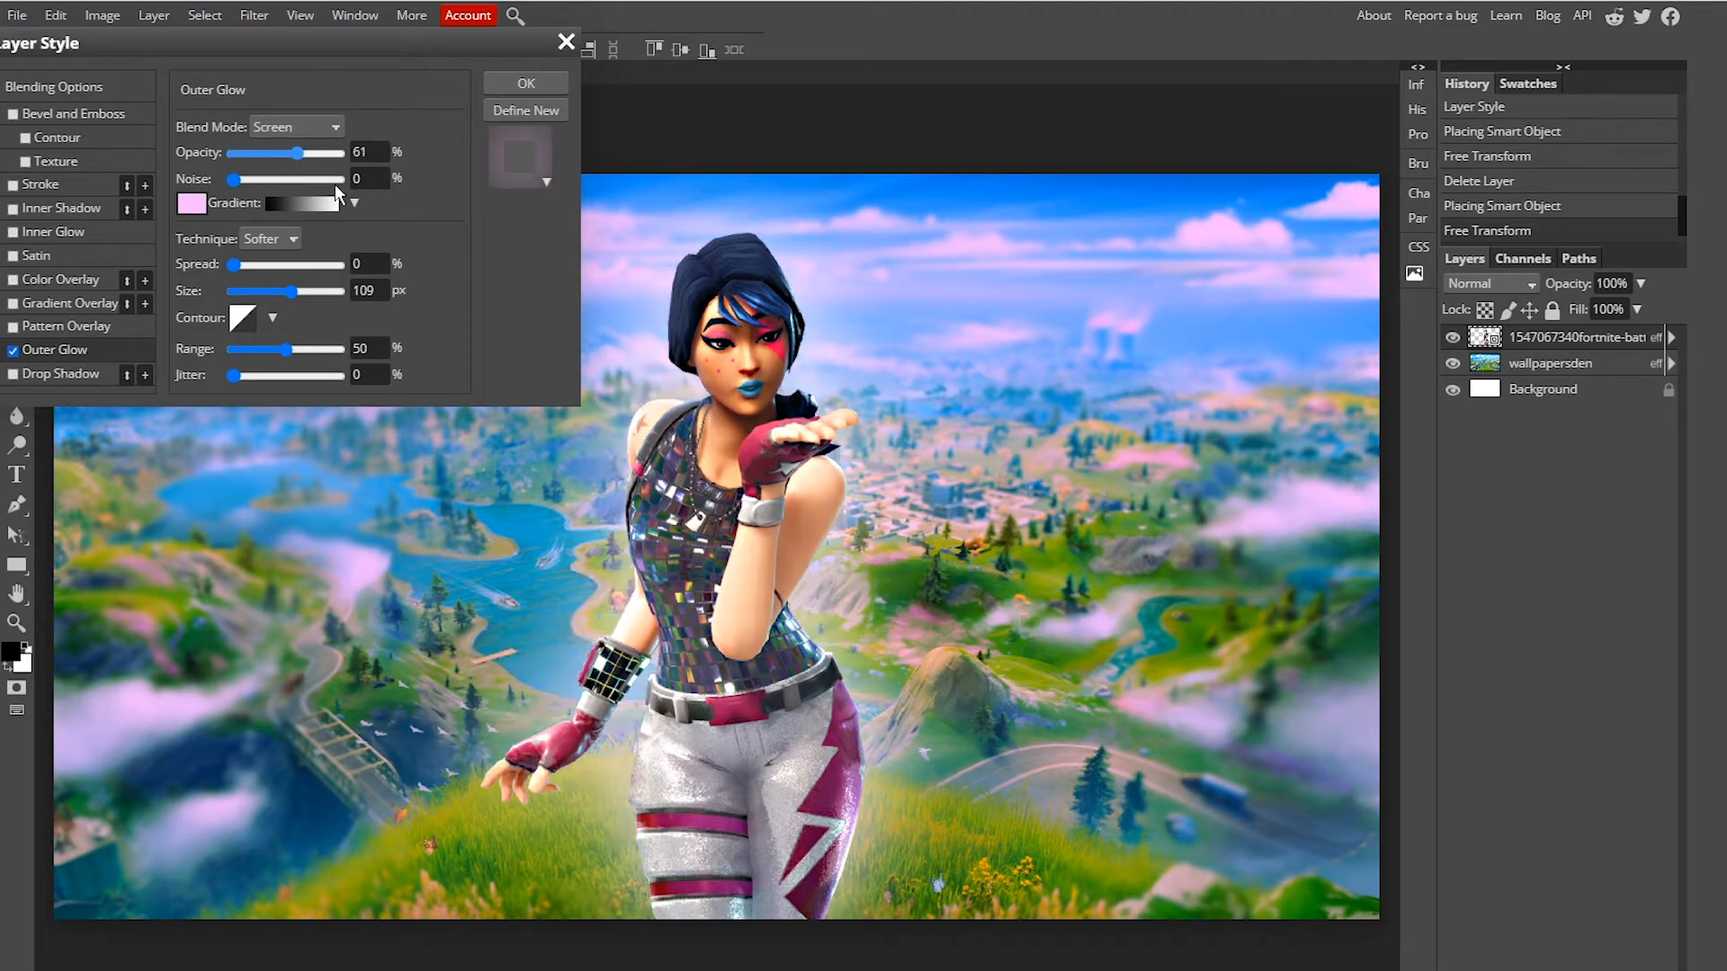
left_click(363, 151)
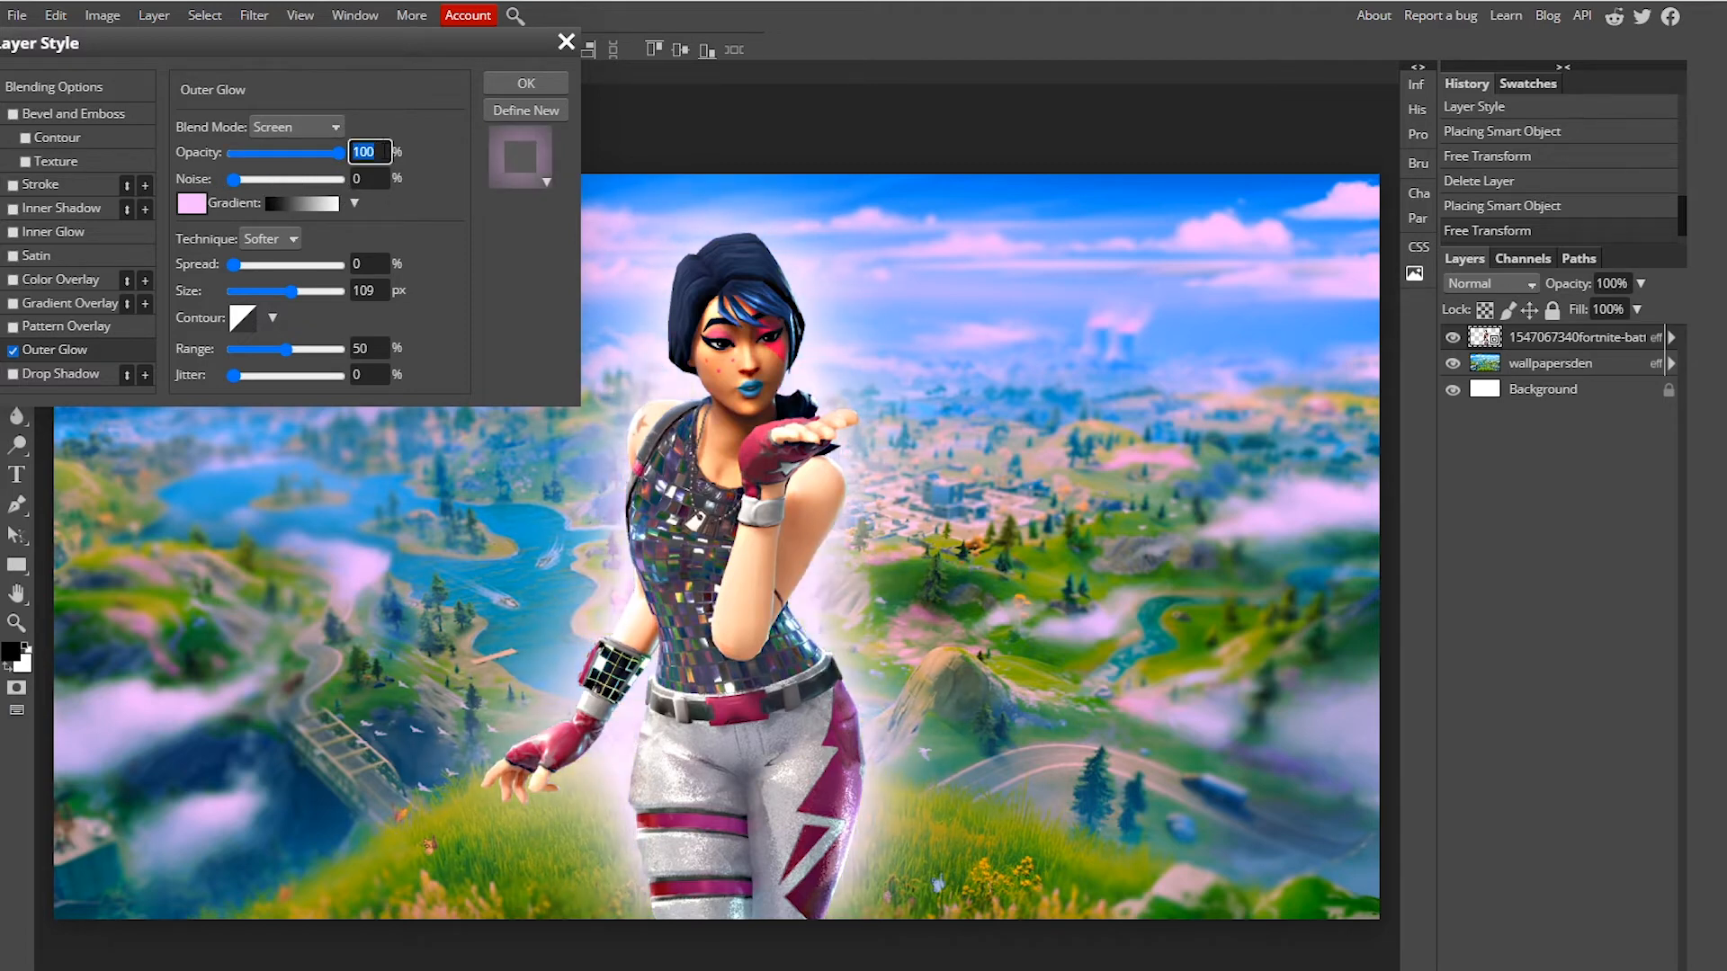
type("85")
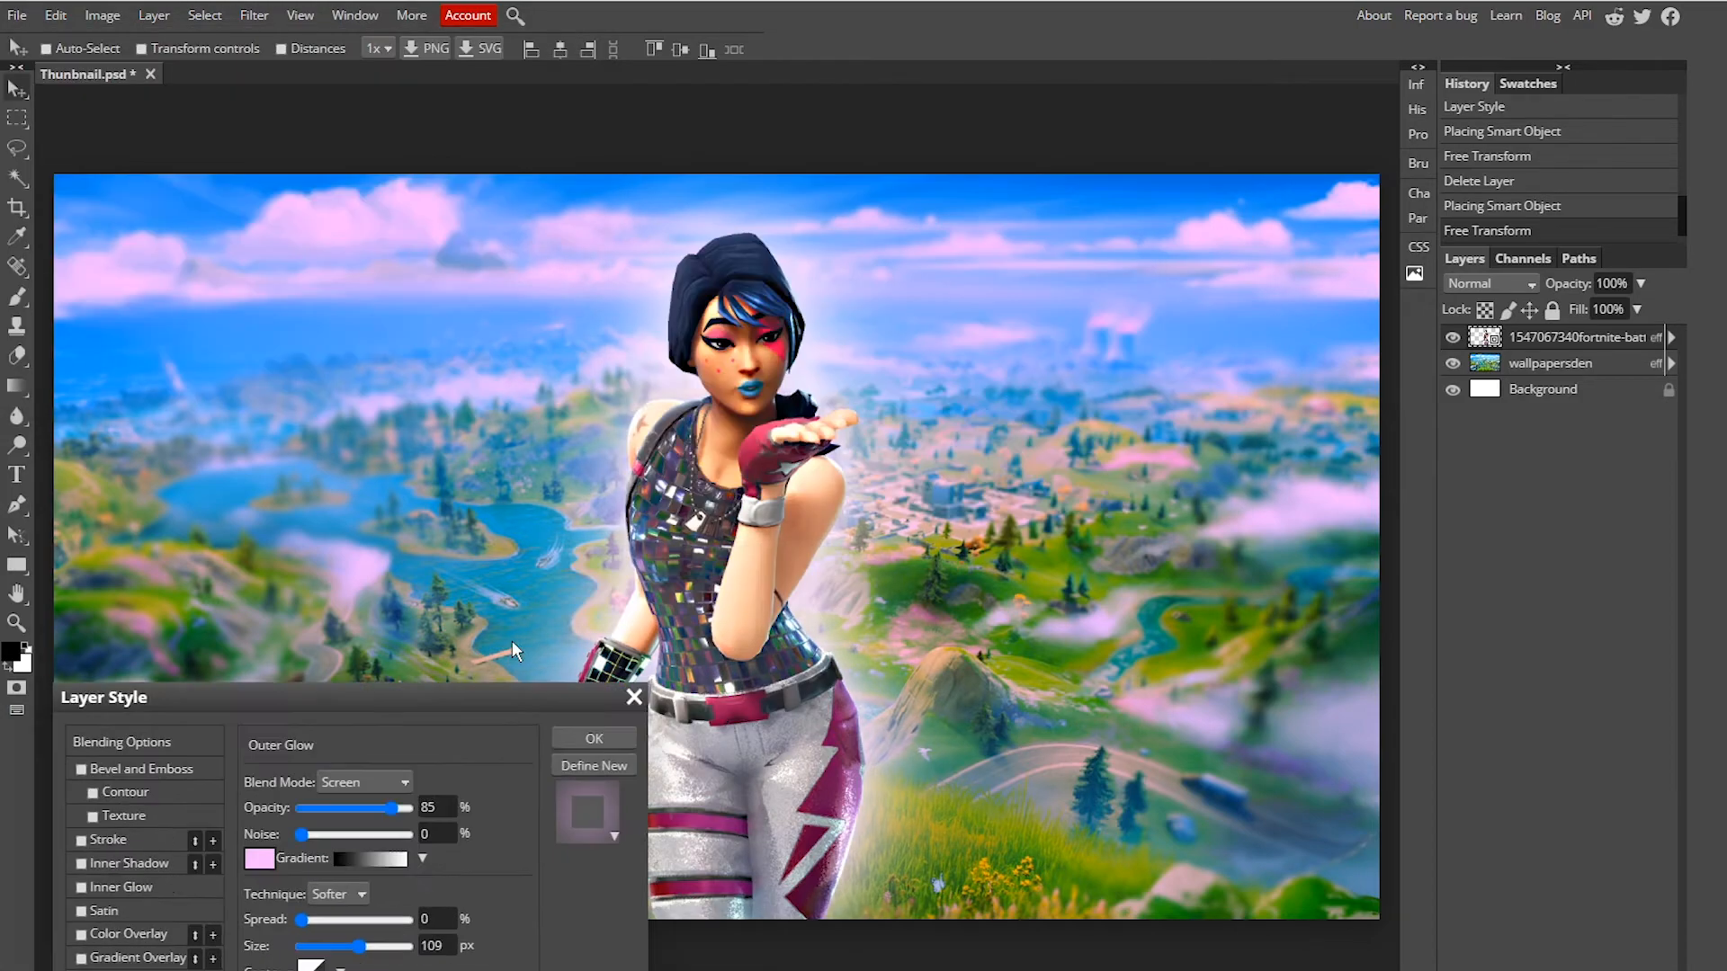
left_click_drag(511, 641, 509, 99)
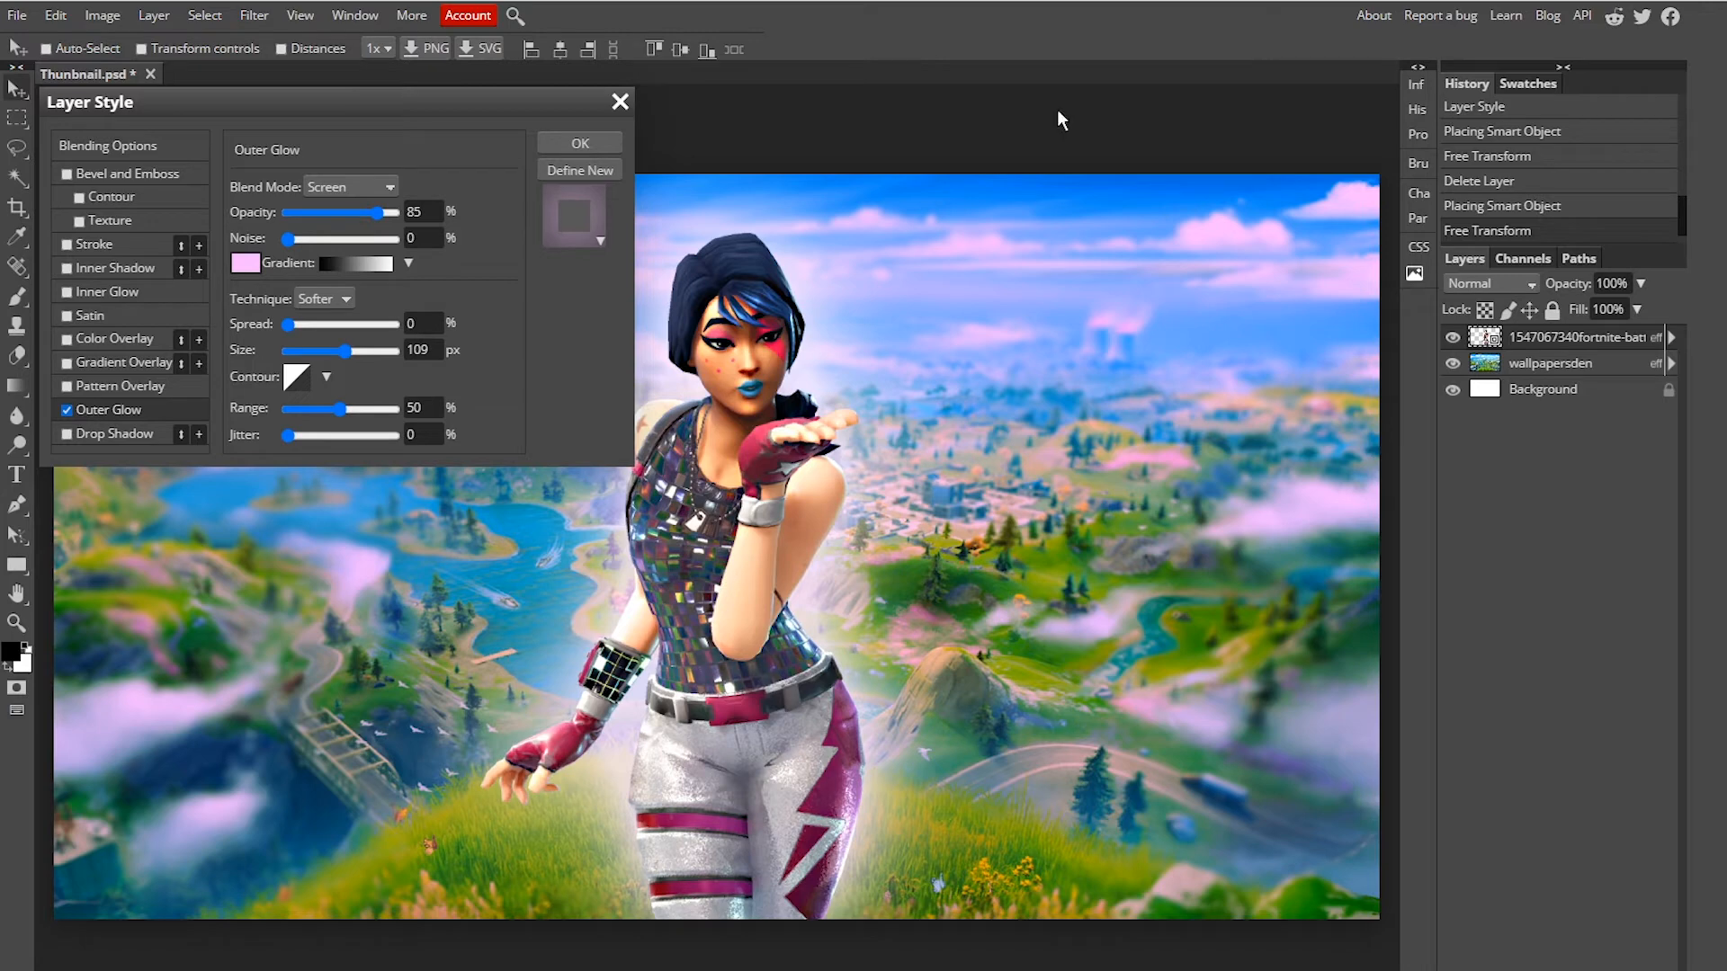
left_click(590, 143)
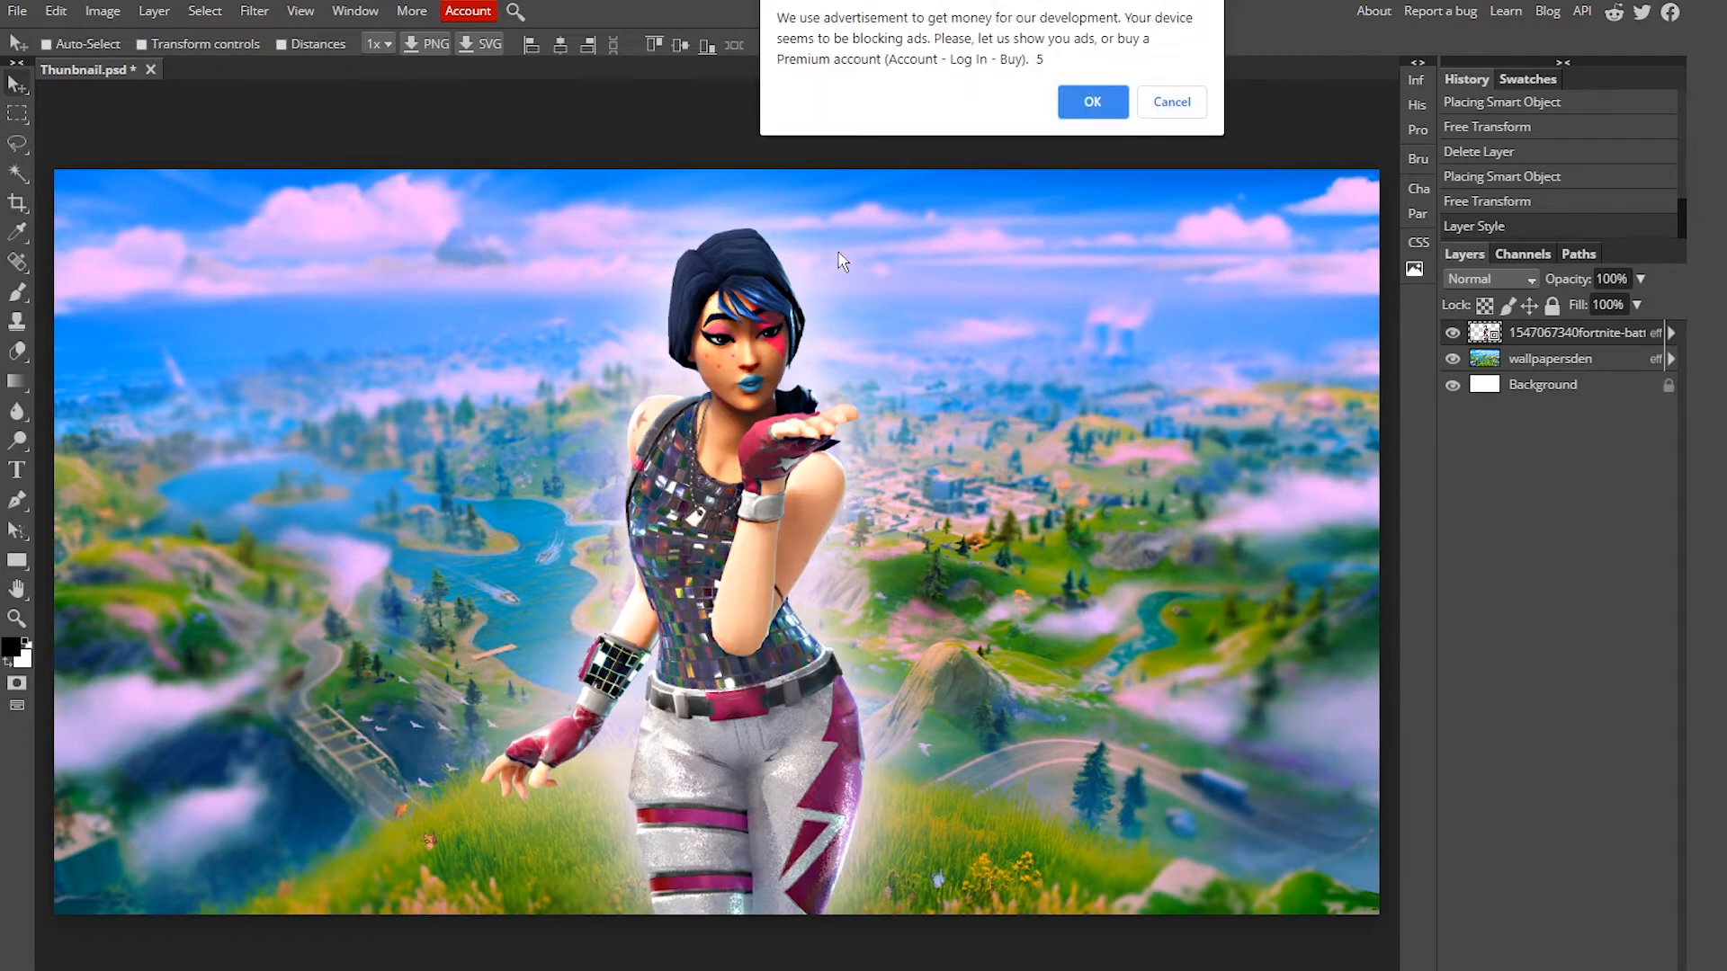
Step: Draw a text box in the upper-left of the canvas and type FORTNITE
left_click(1092, 102)
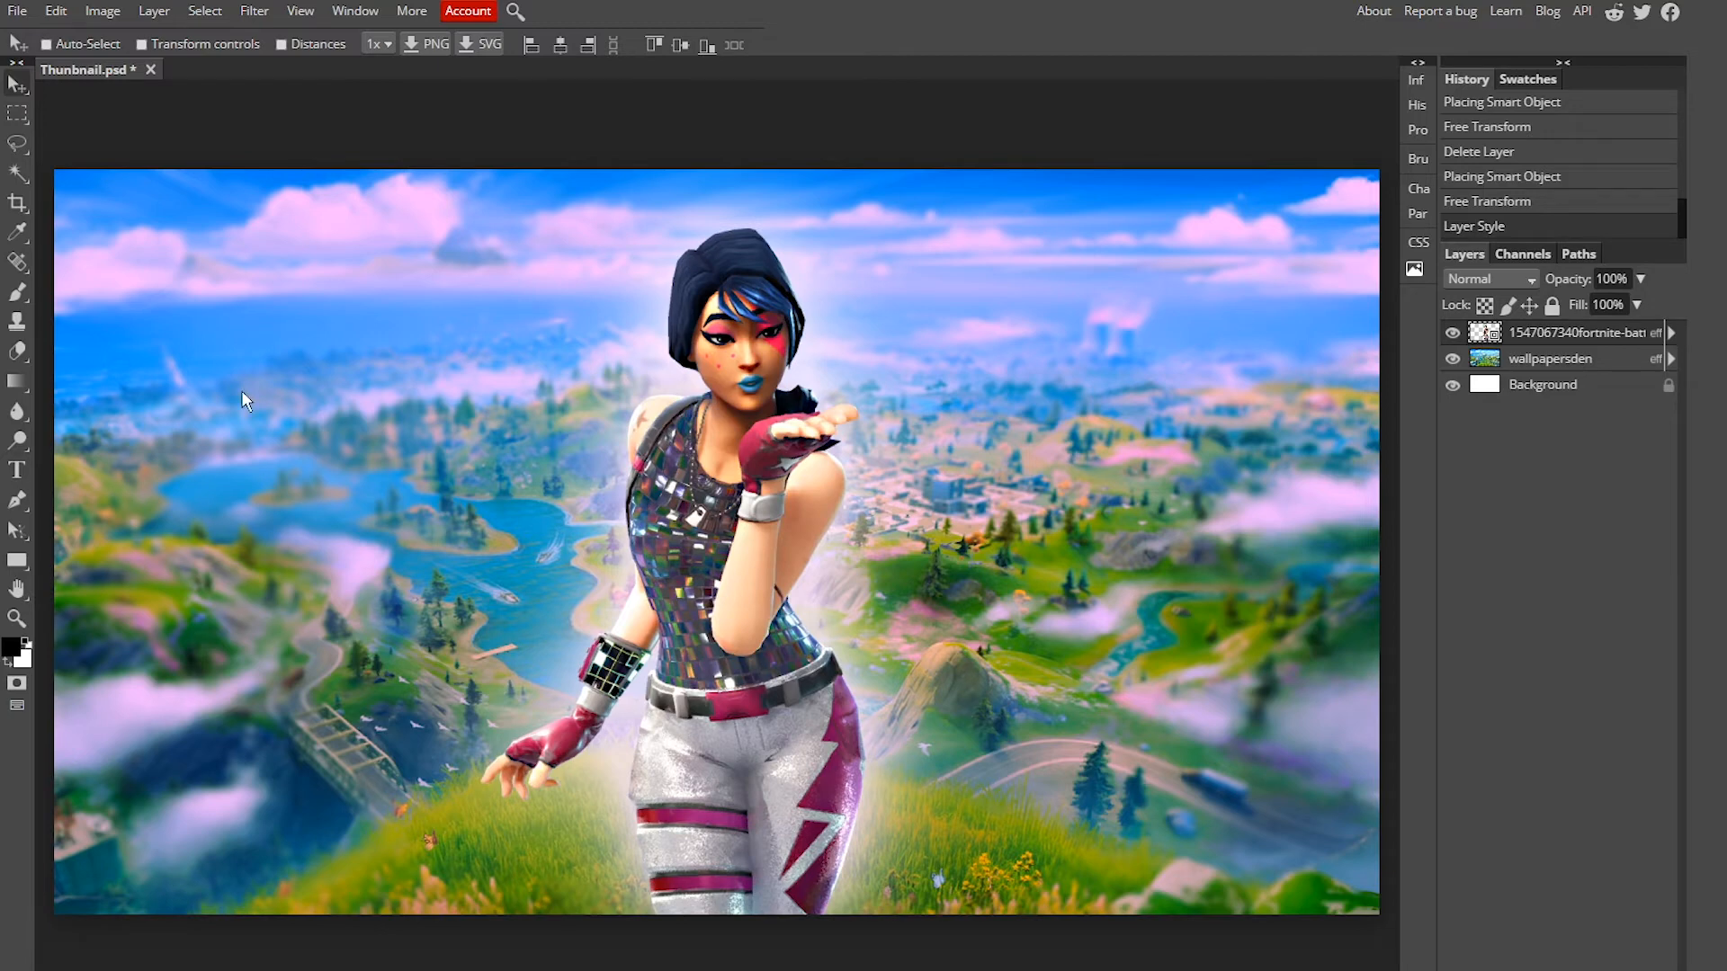
left_click(17, 473)
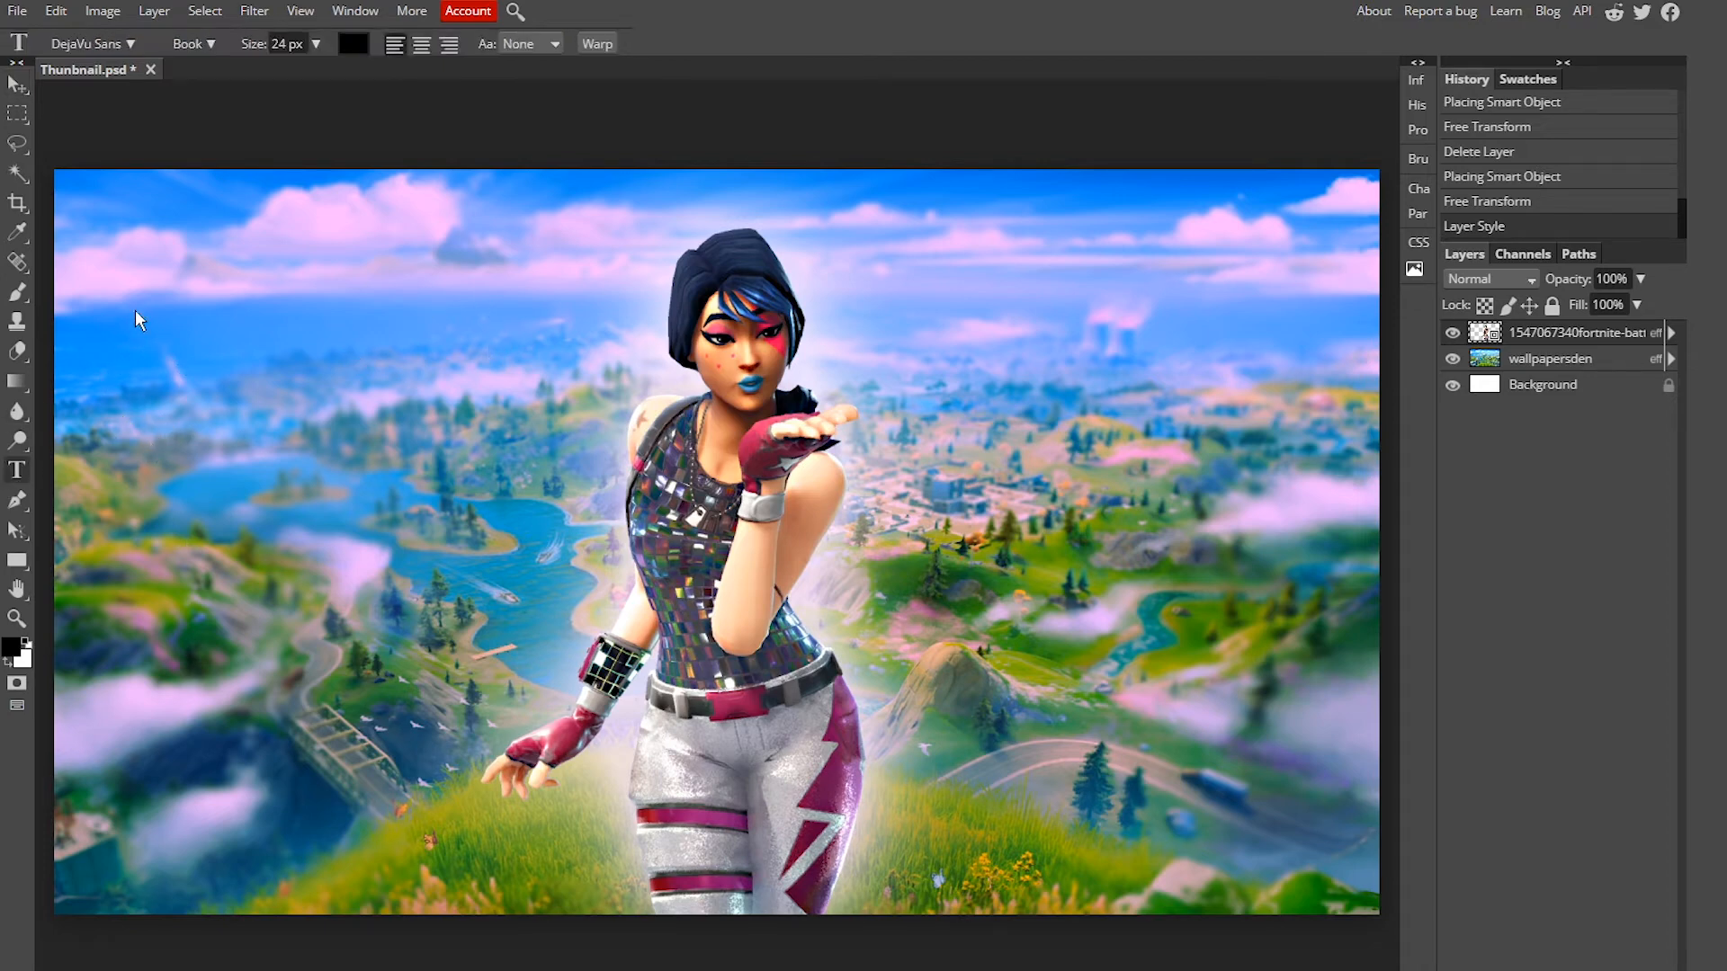
left_click_drag(83, 304, 569, 437)
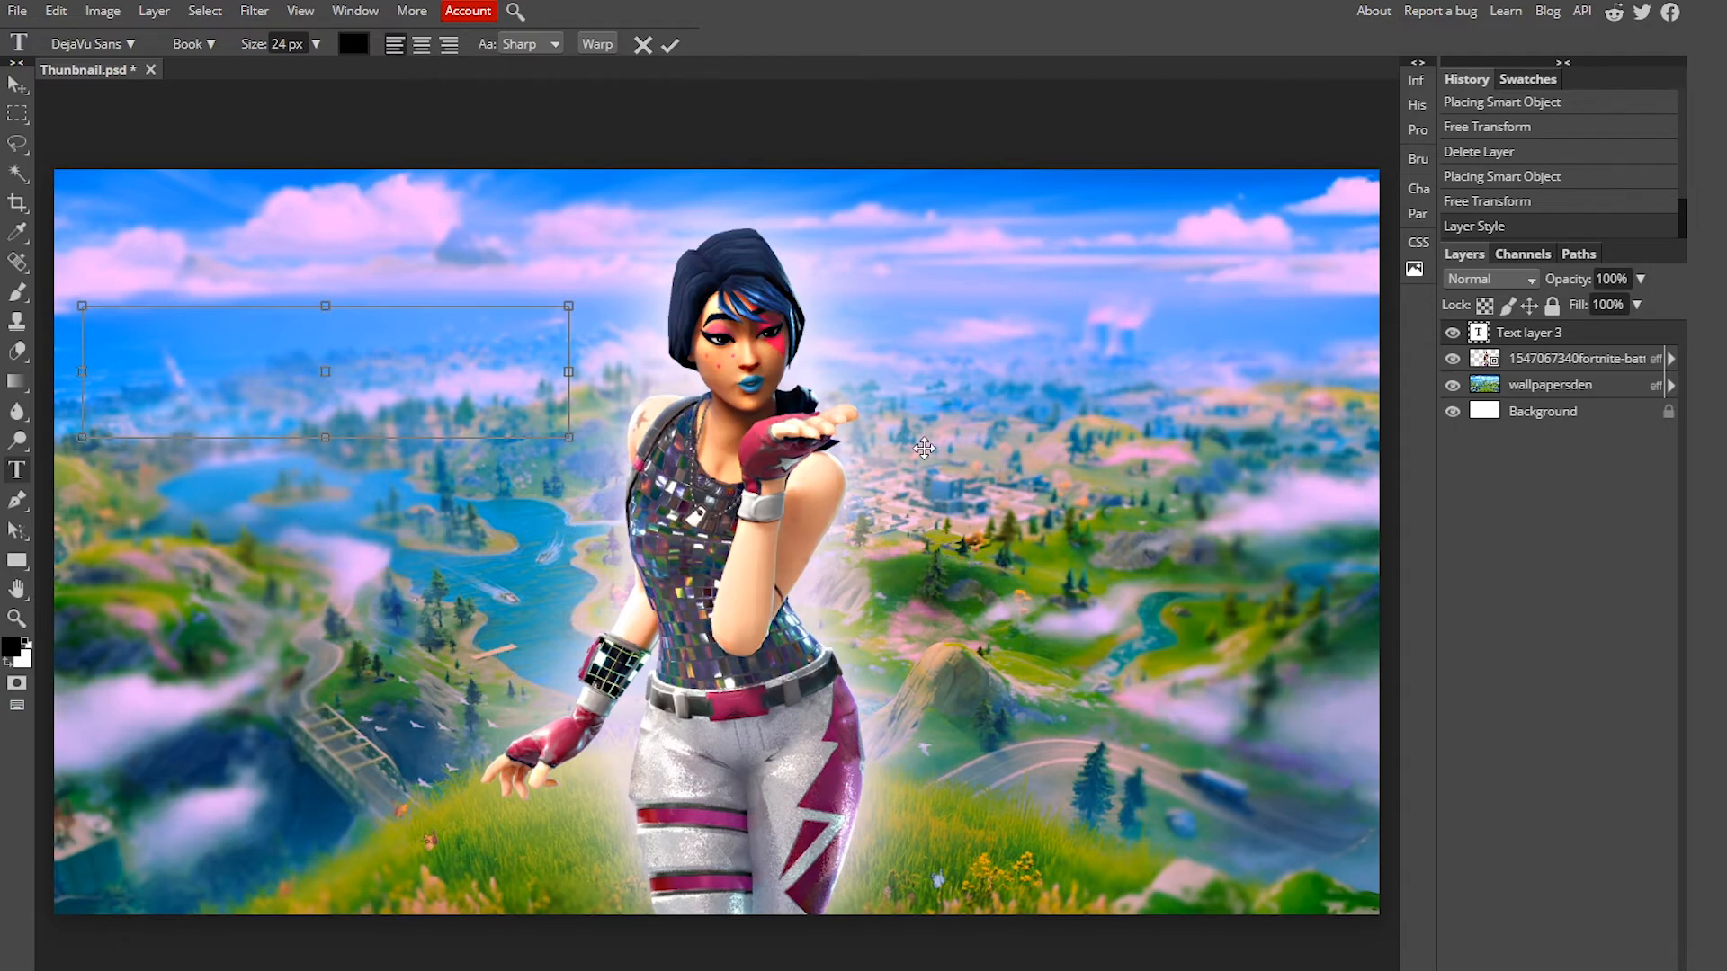
type("FORTNITE")
Step: Load the font file BurbankBigCondensed-Bold (1).otf from Downloads into the font list
double_click(125, 321)
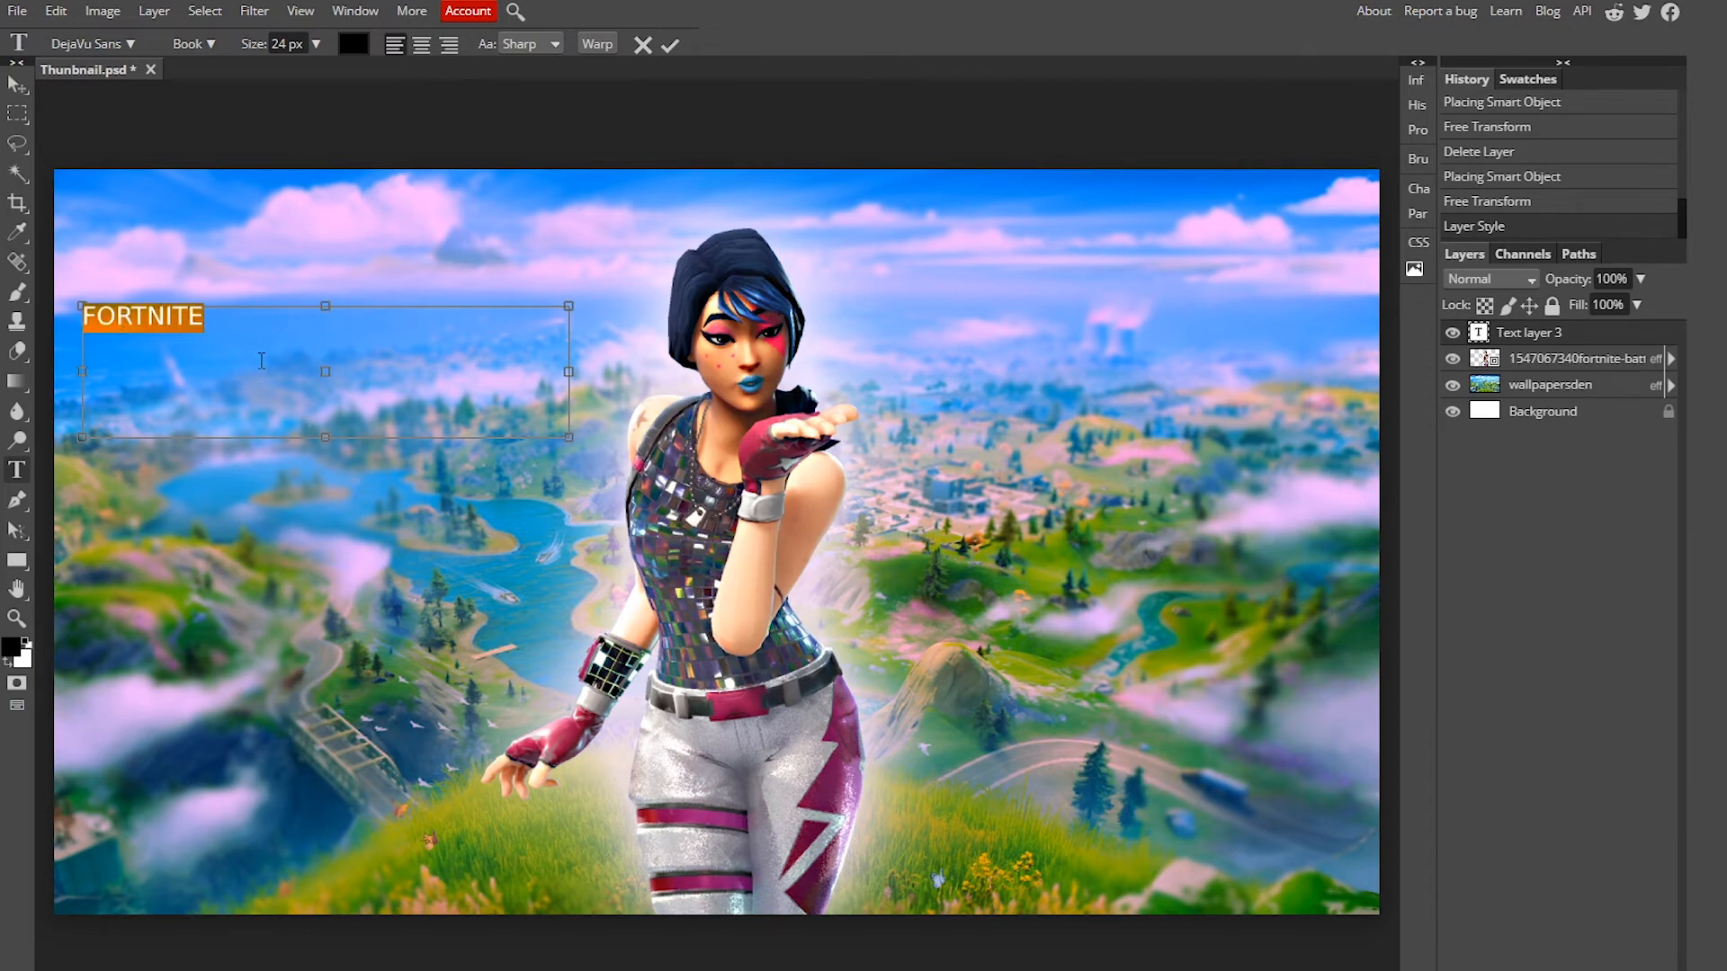
left_click(164, 321)
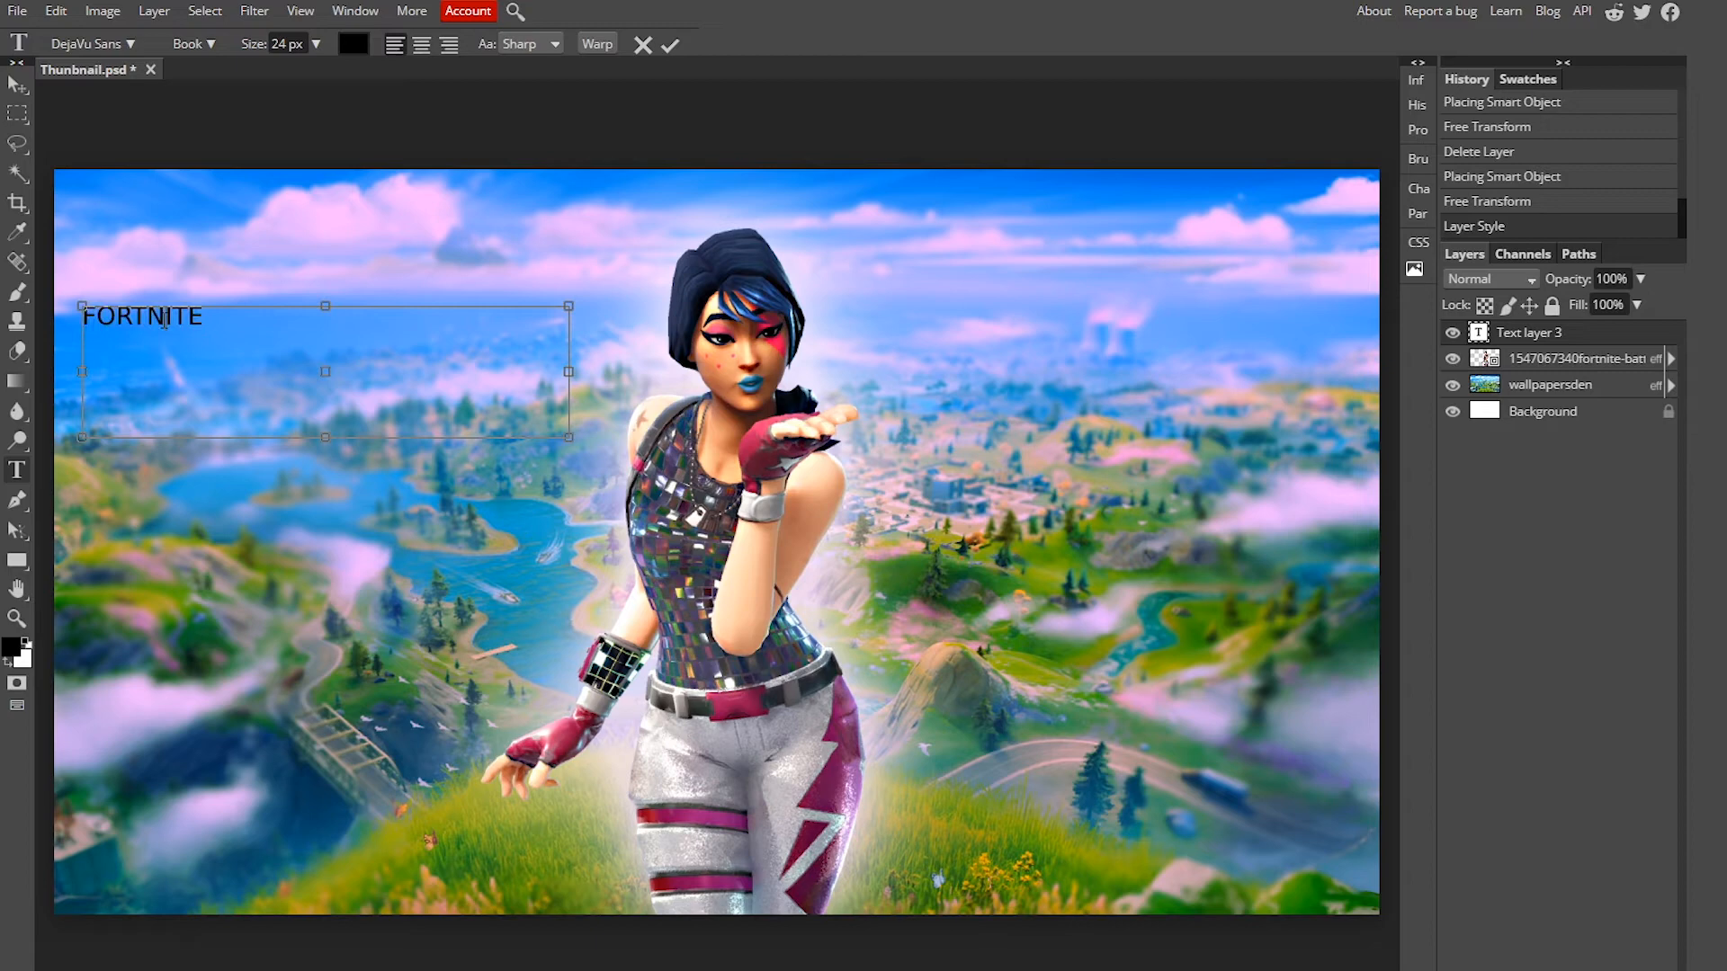
double_click(150, 320)
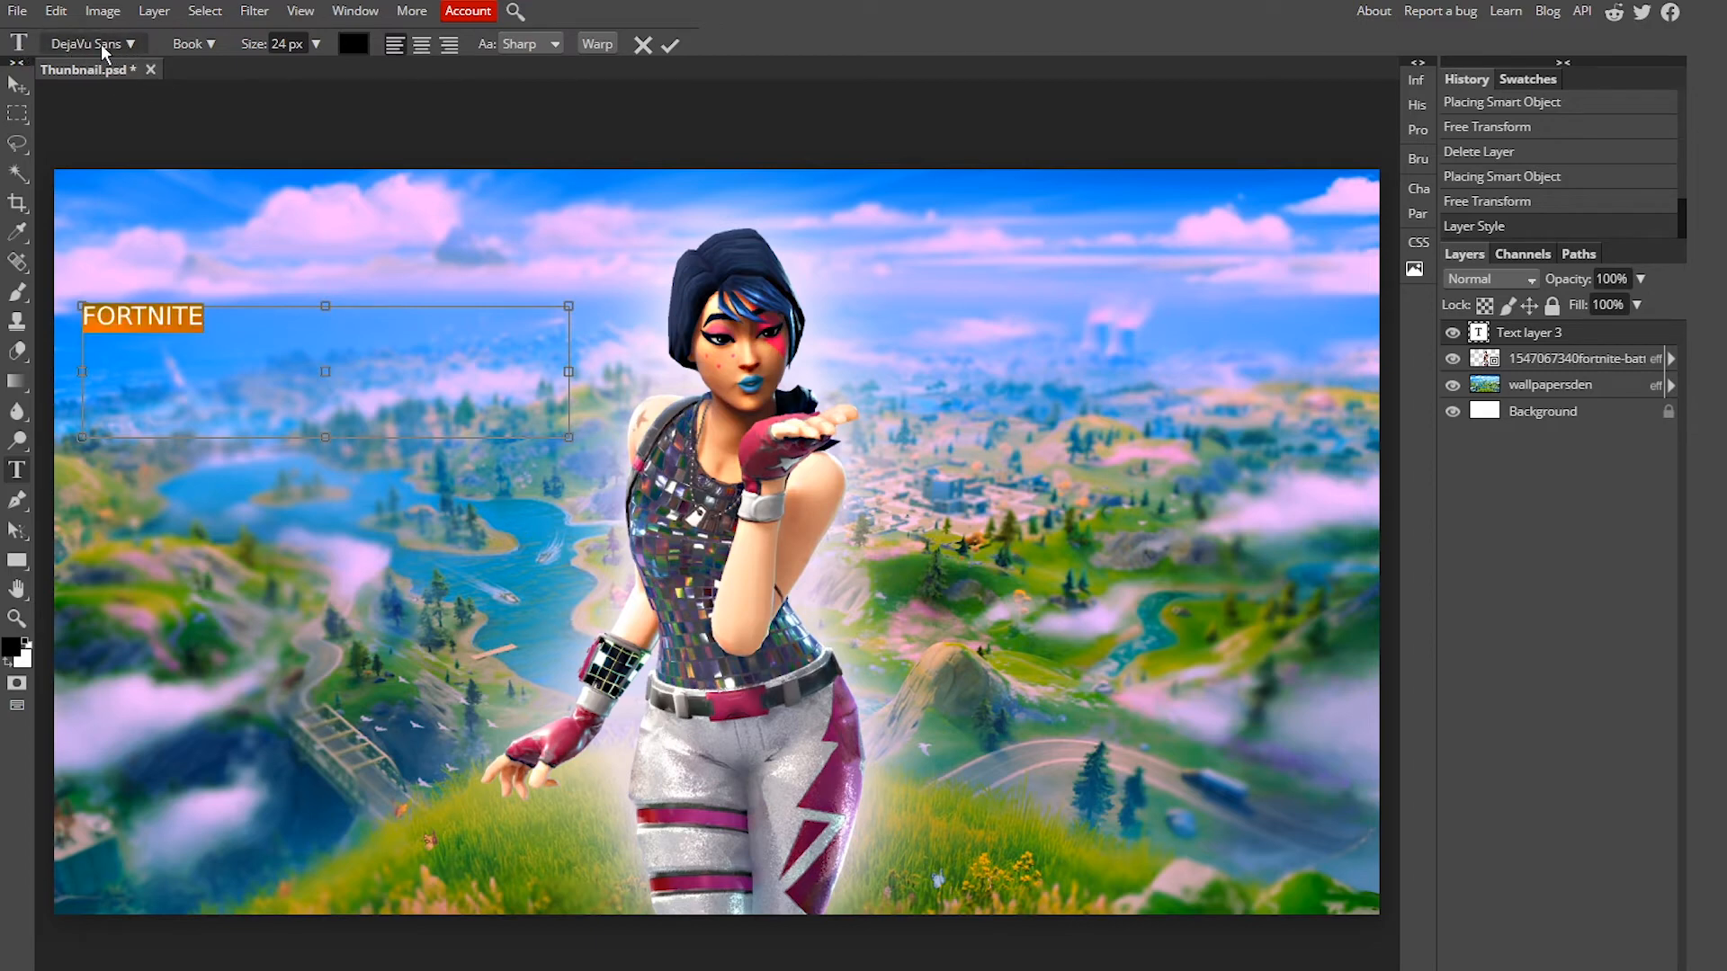
left_click(129, 45)
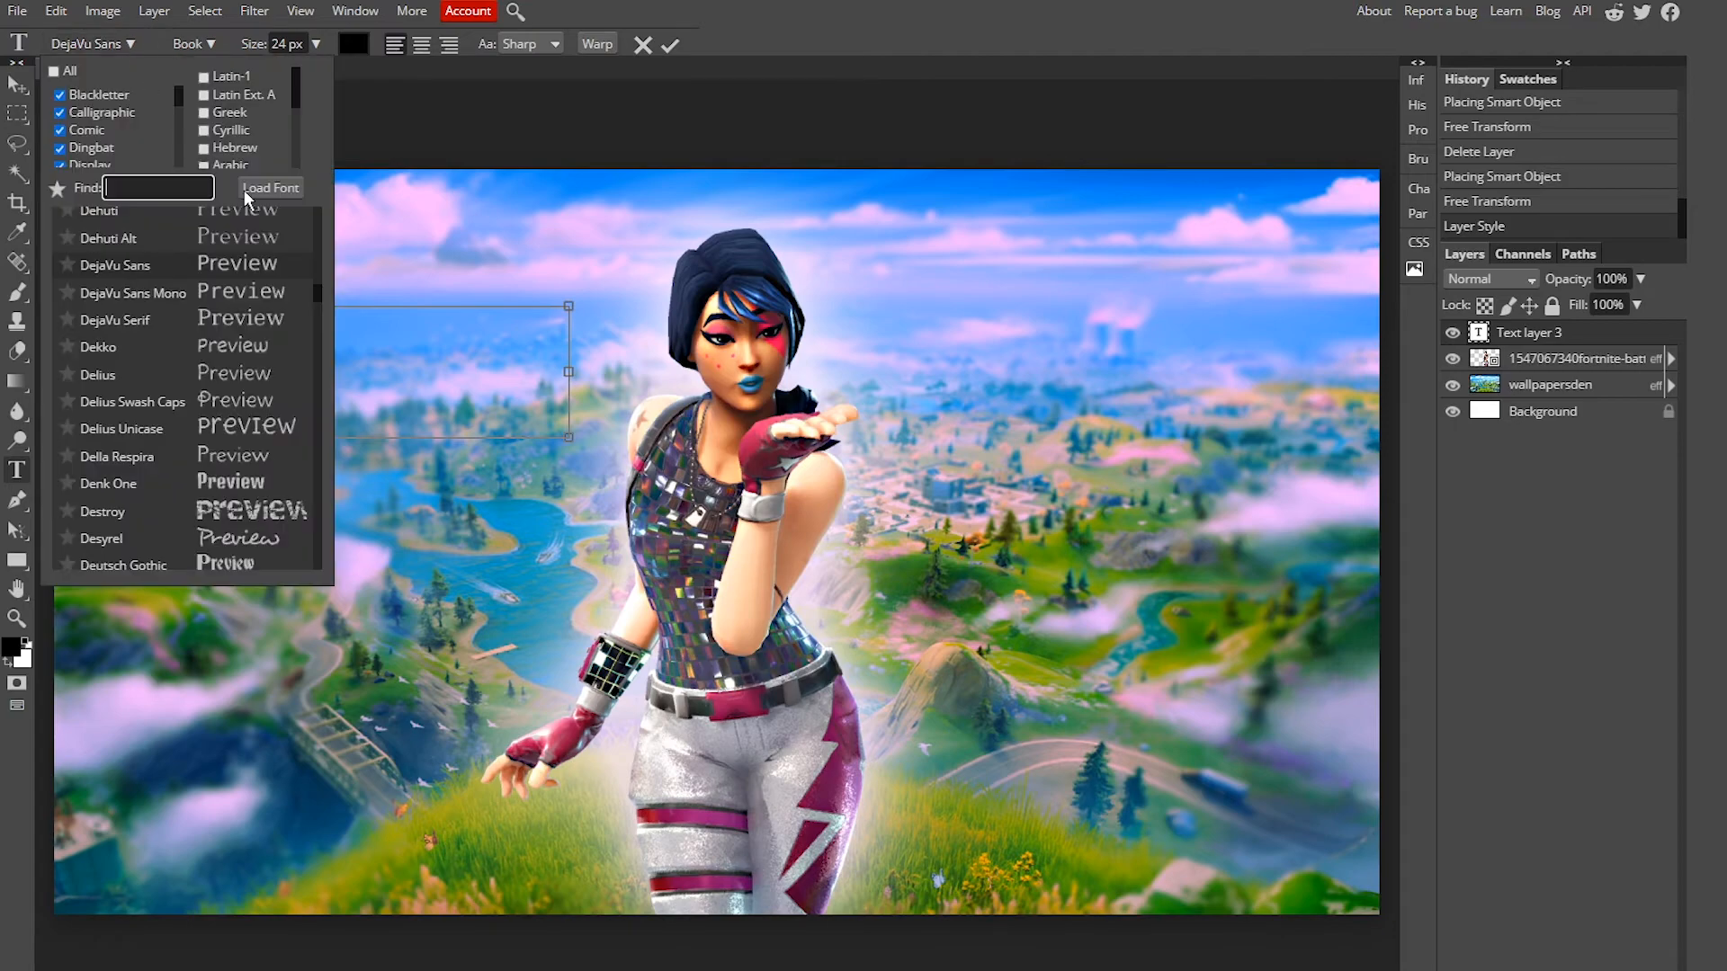
scroll(225, 408, "up", 15)
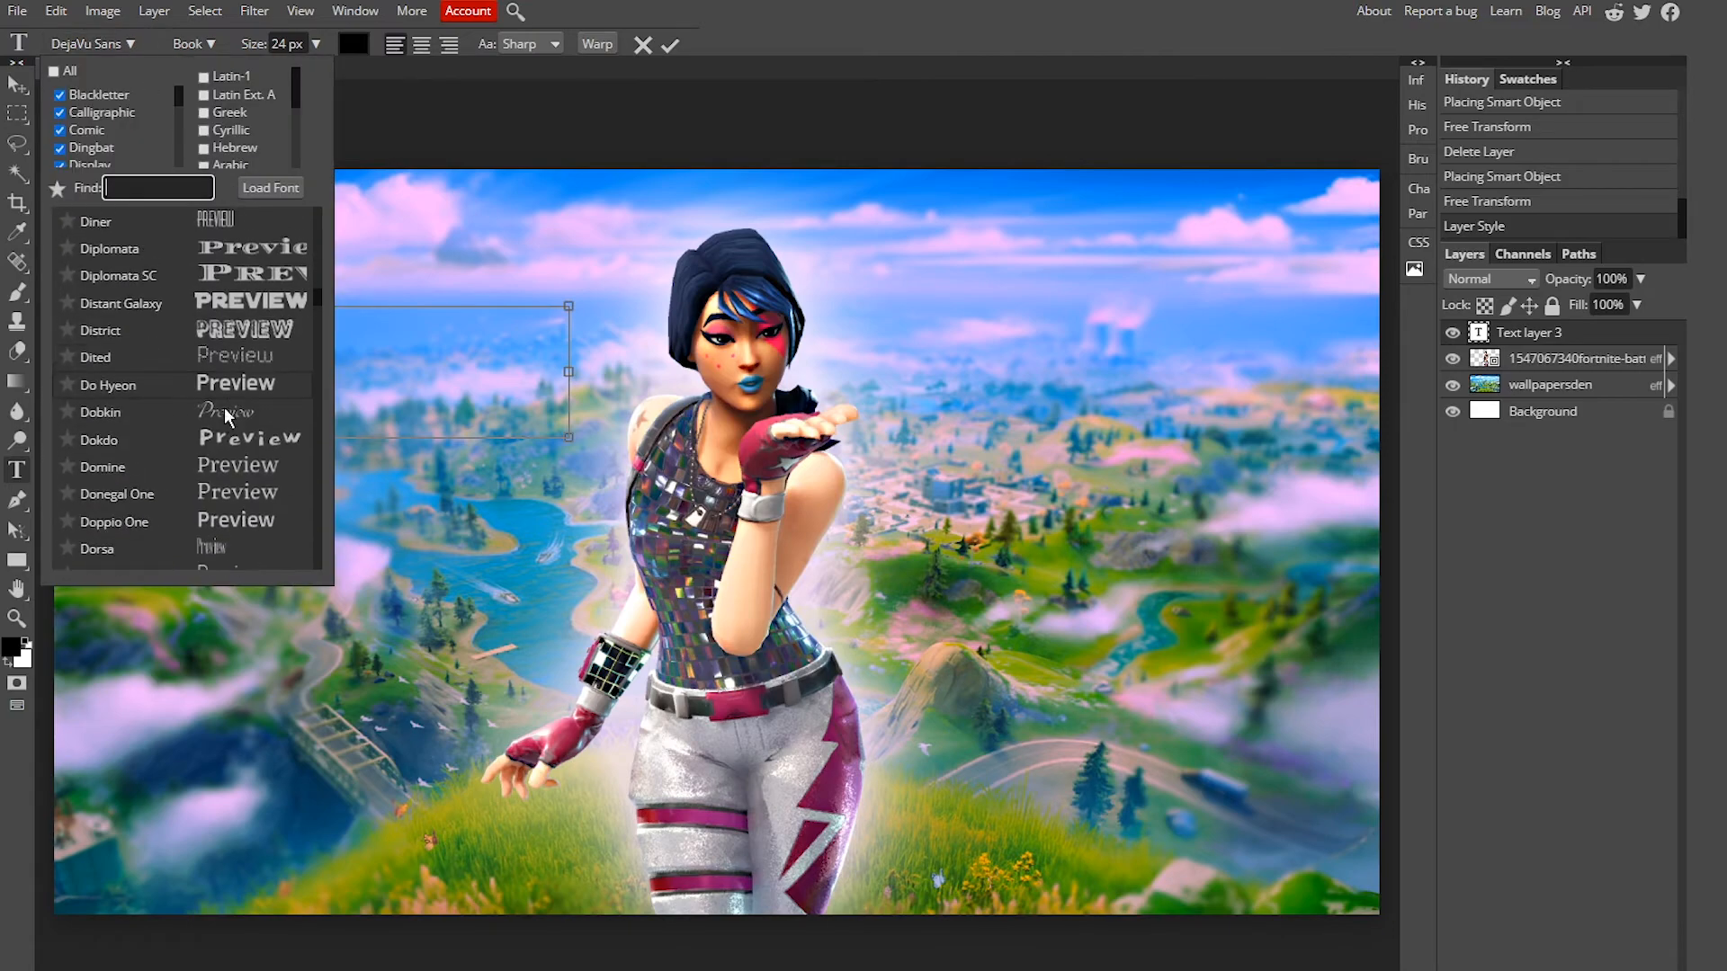
scroll(224, 409, "up", 5)
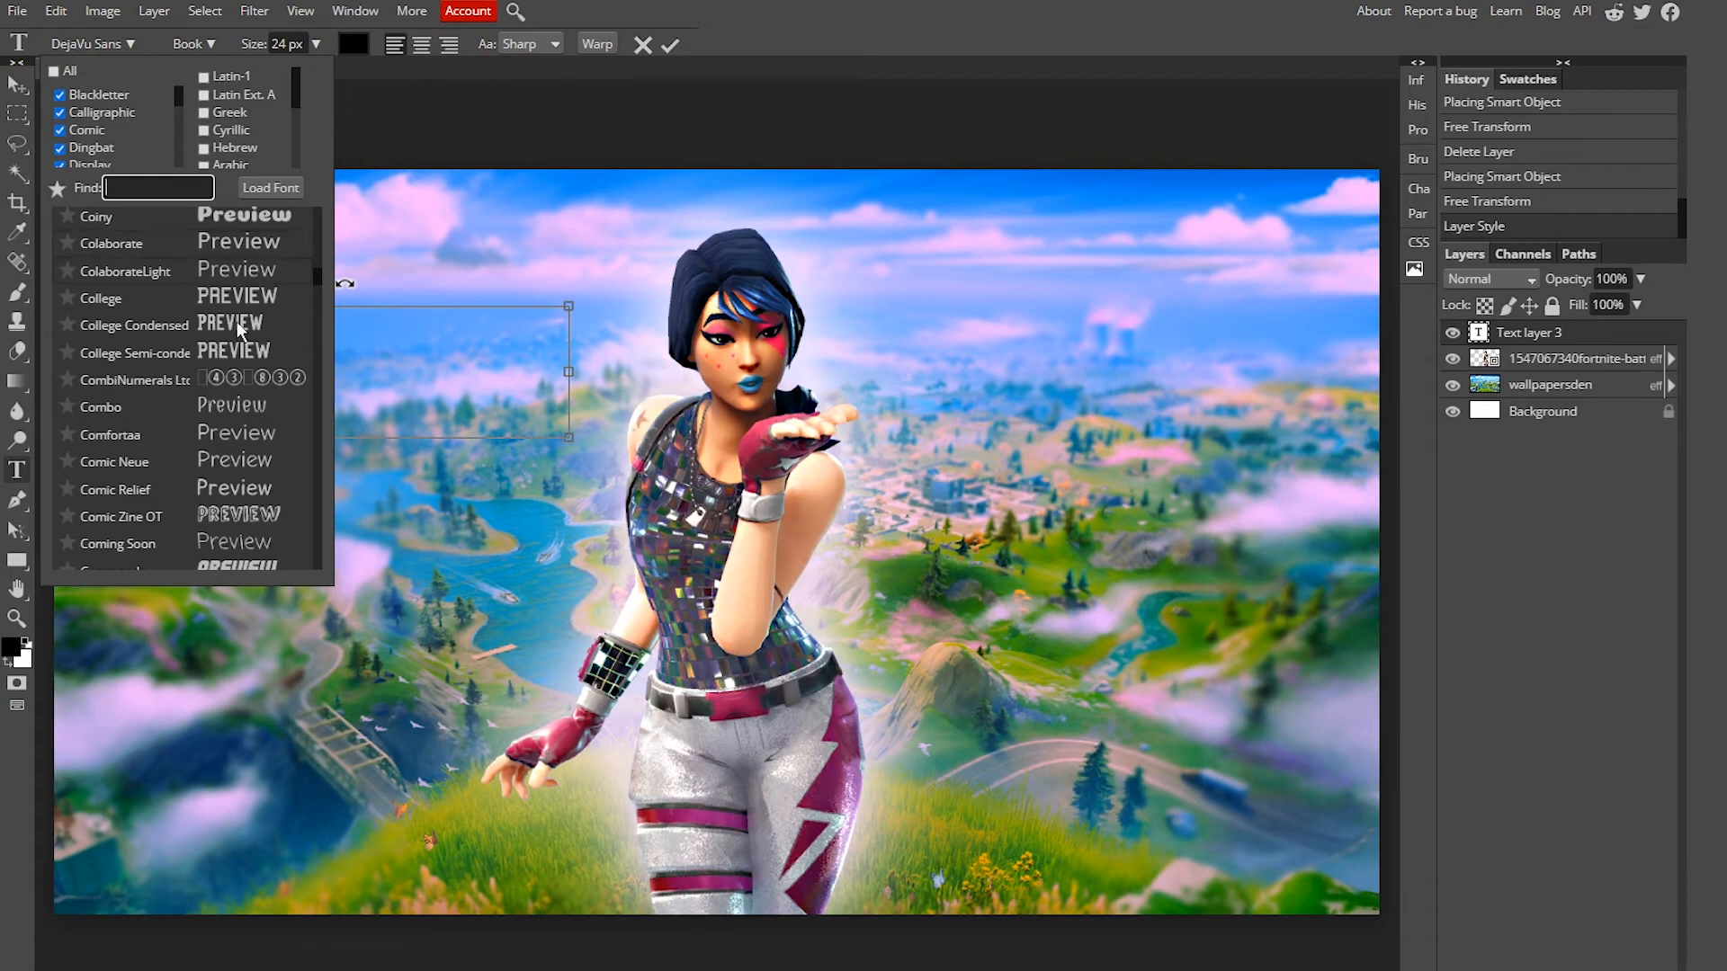
left_click(273, 187)
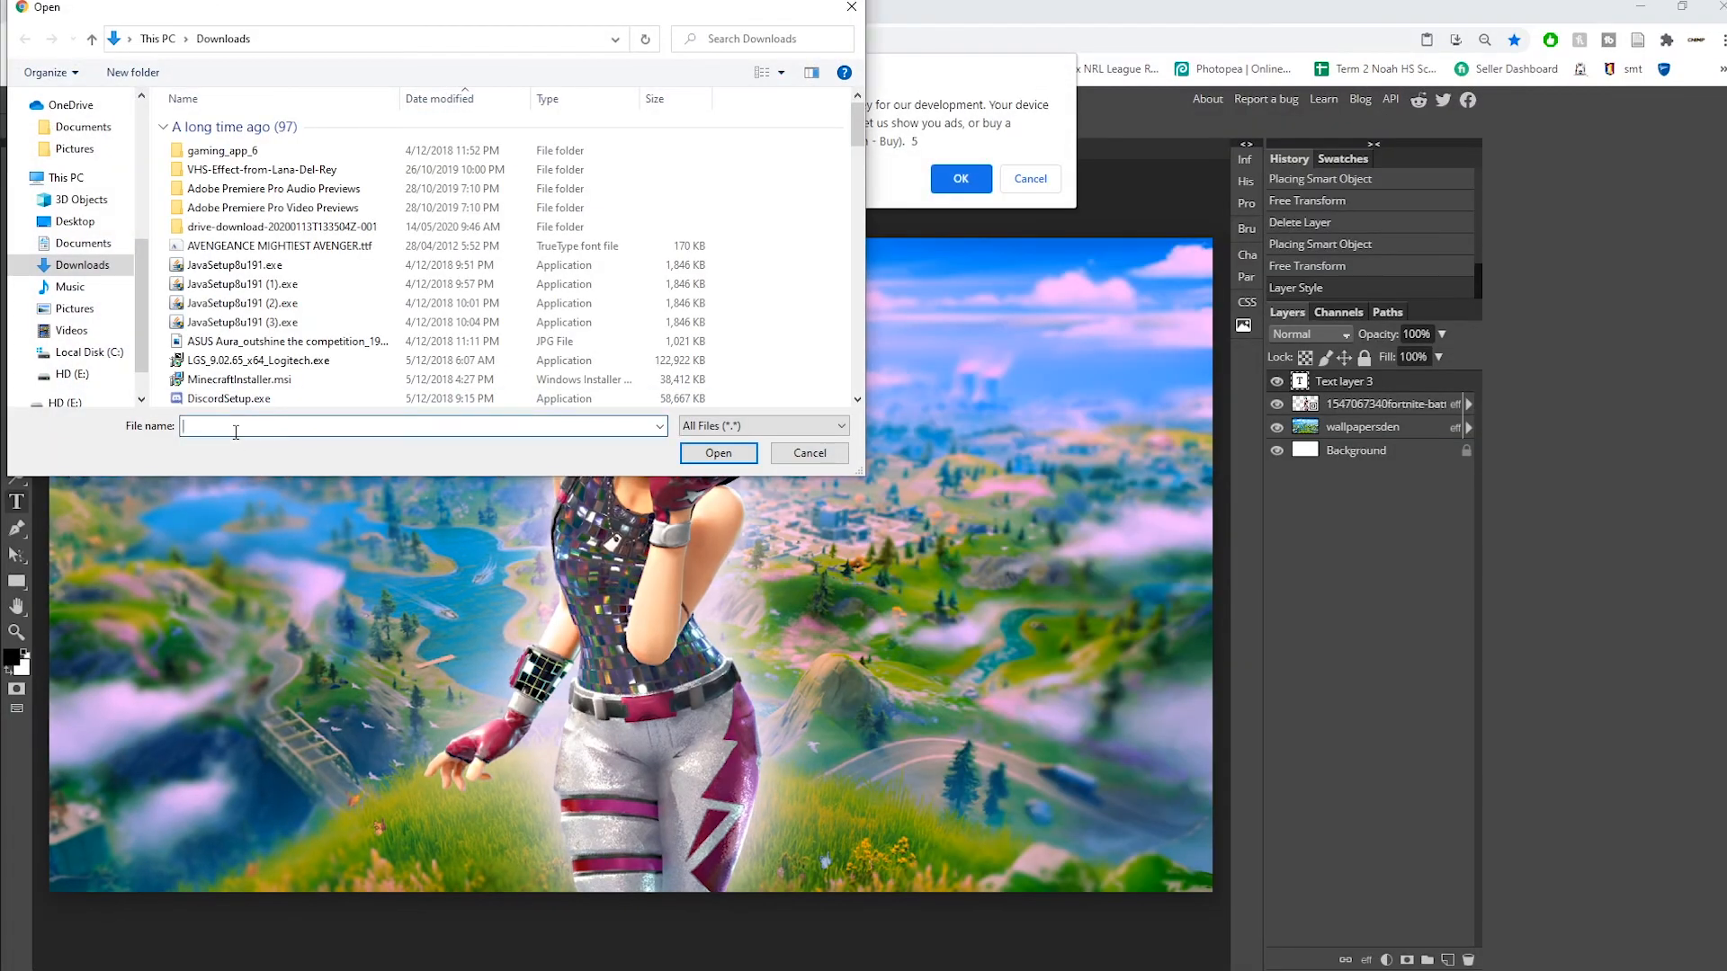
type("bur")
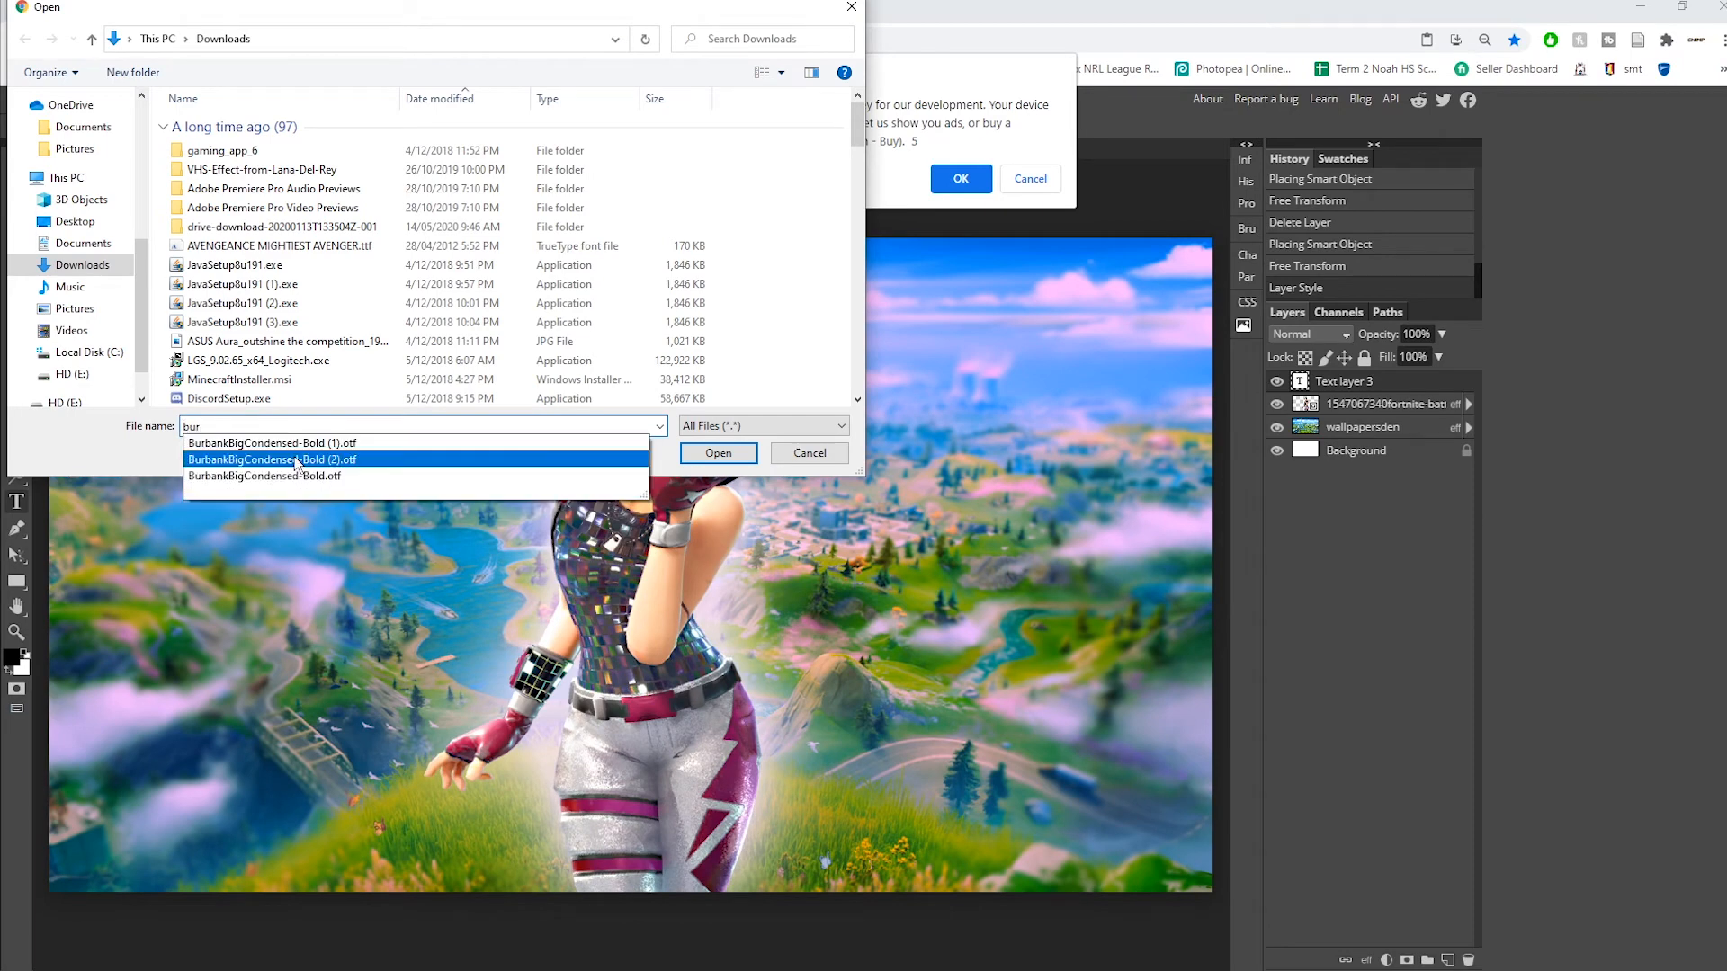
left_click(241, 444)
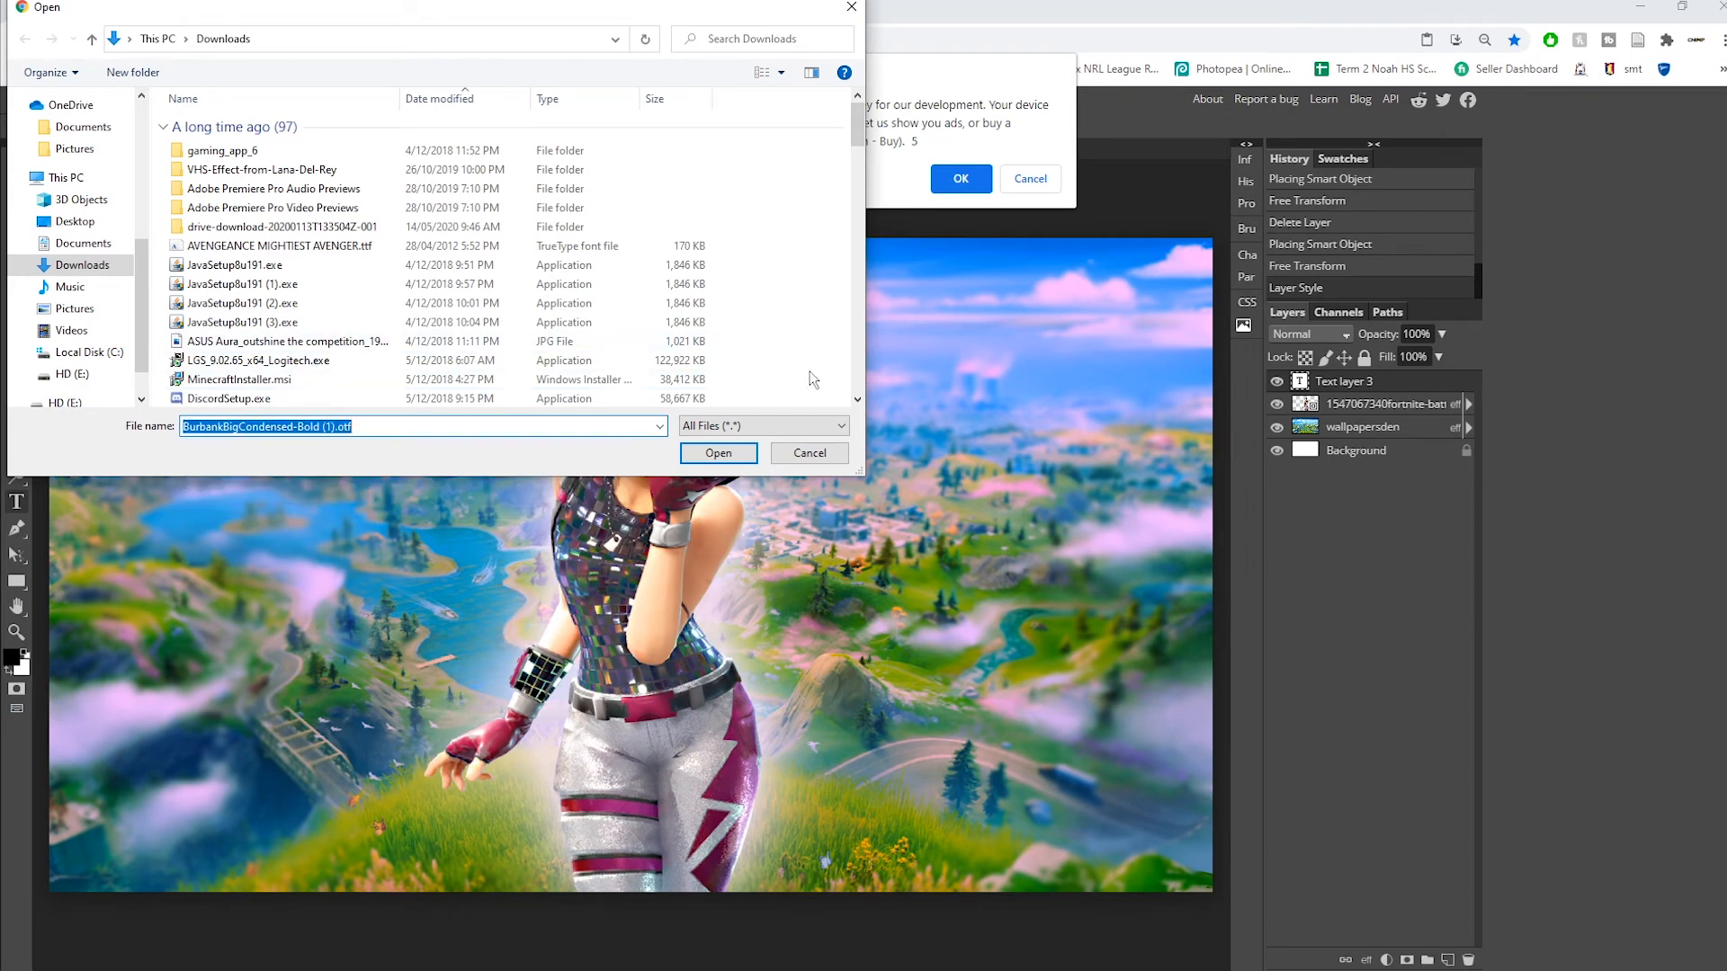
left_click(720, 453)
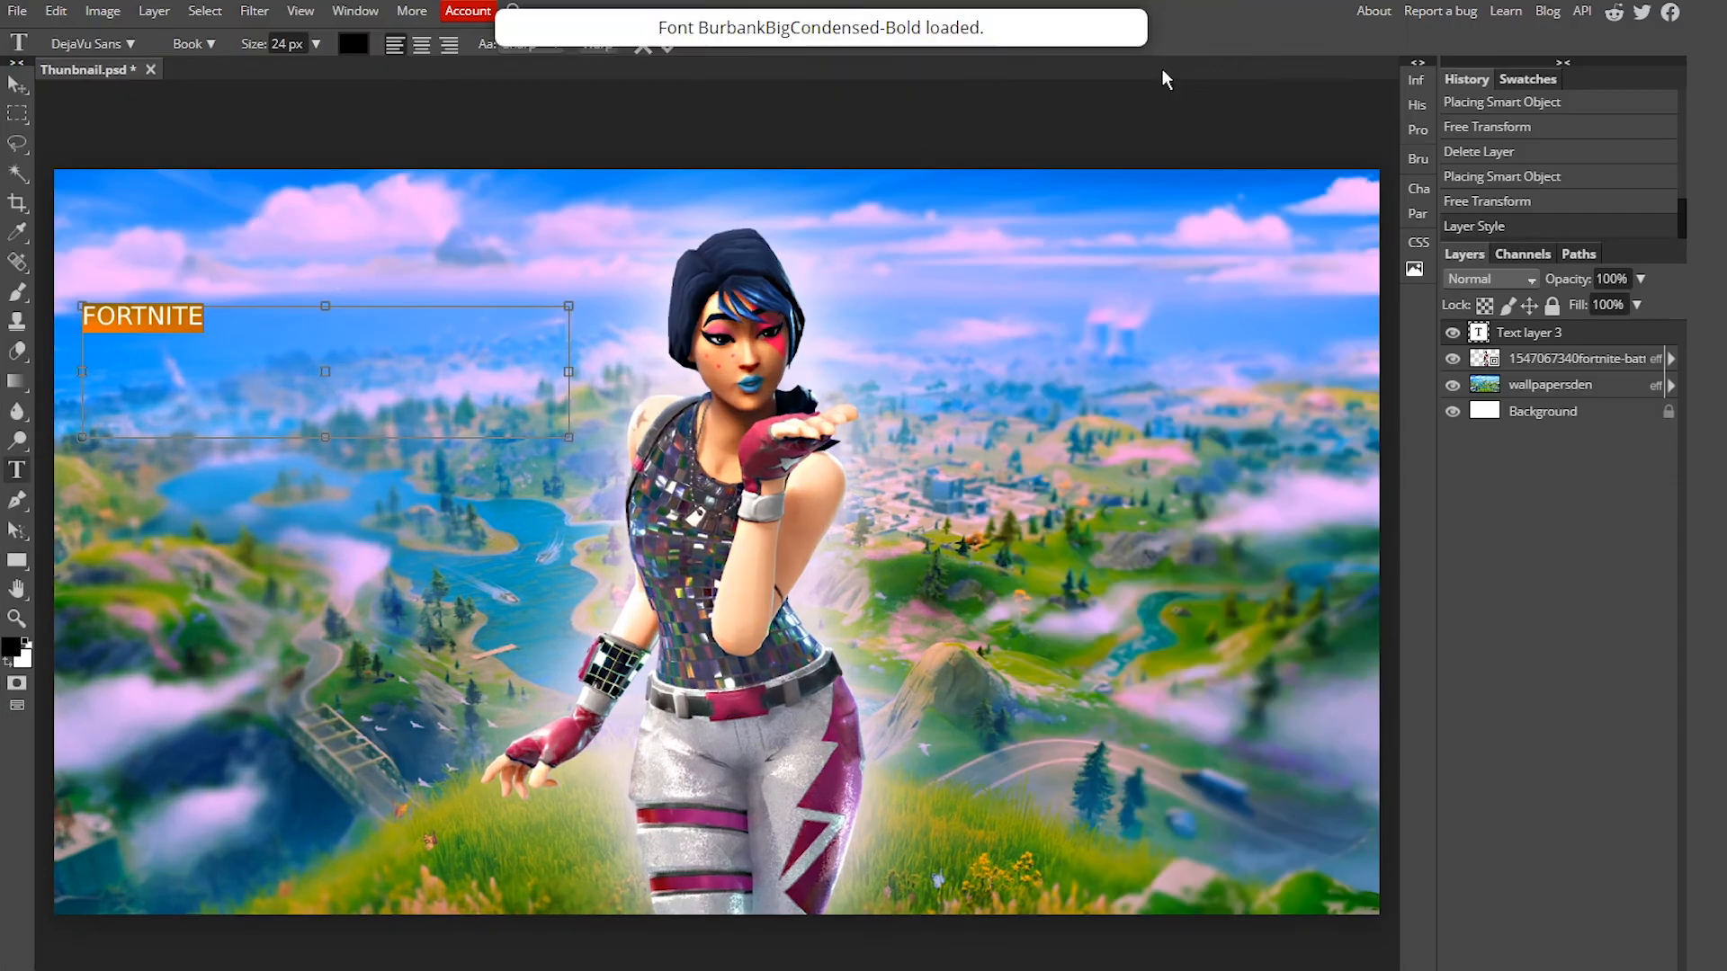
Step: Apply the Burbank Big Condensed font to the FORTNITE text
left_click(88, 43)
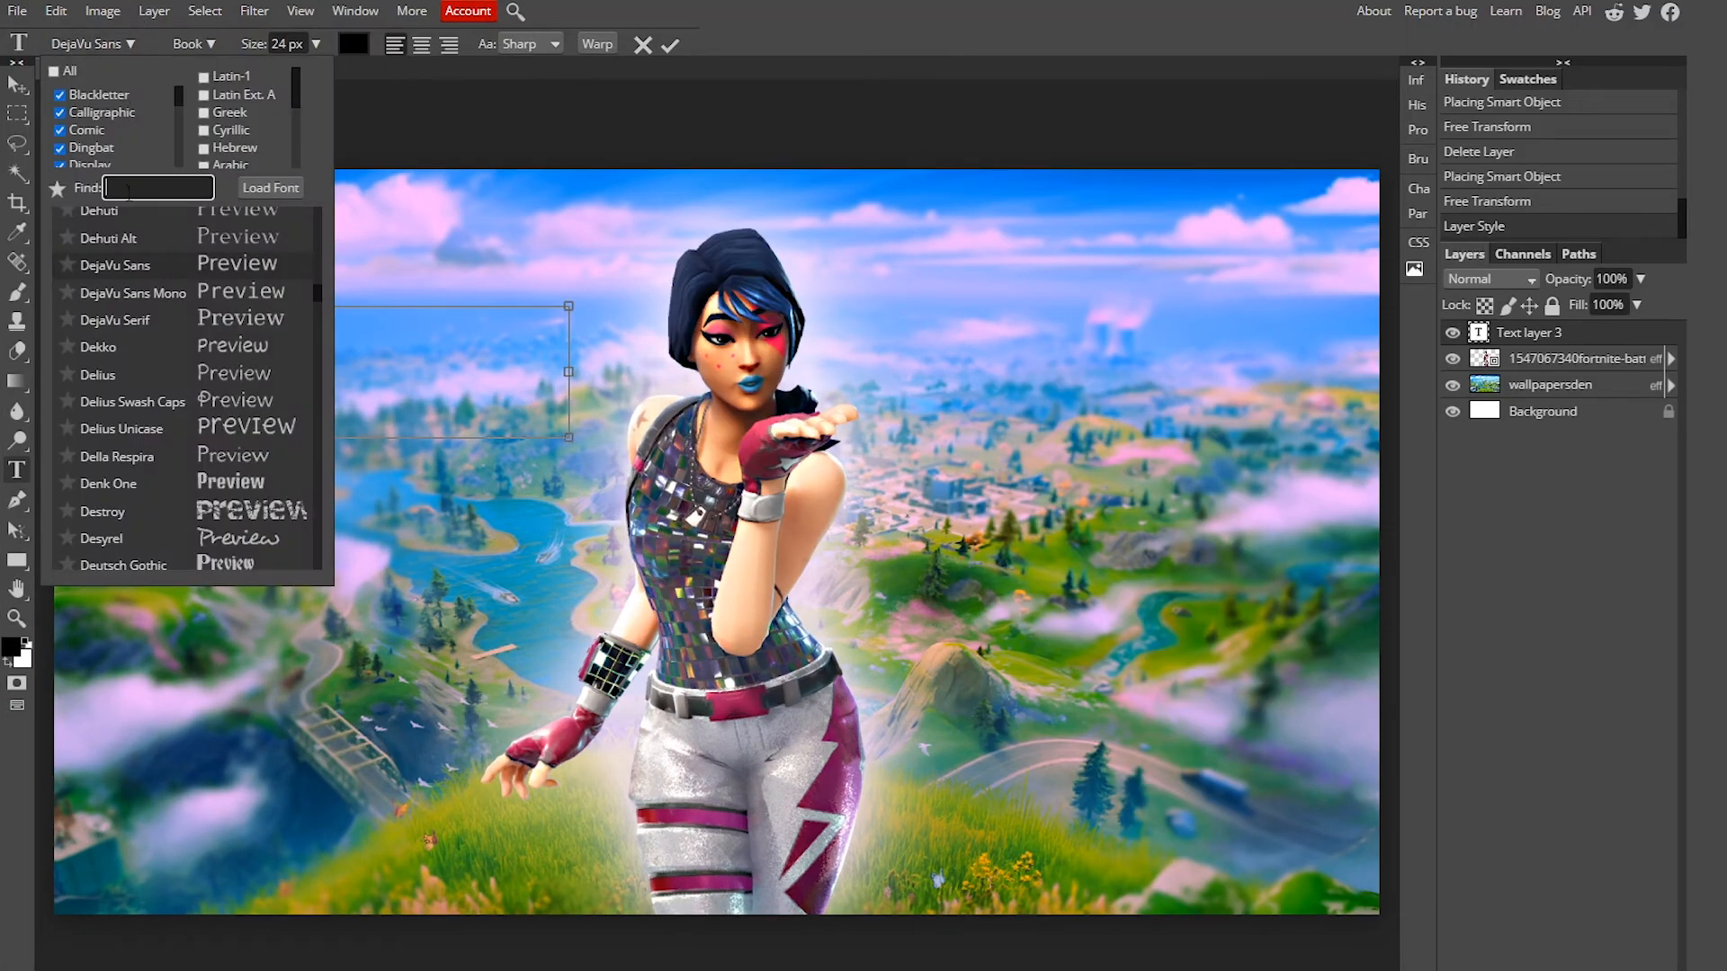
type("burb")
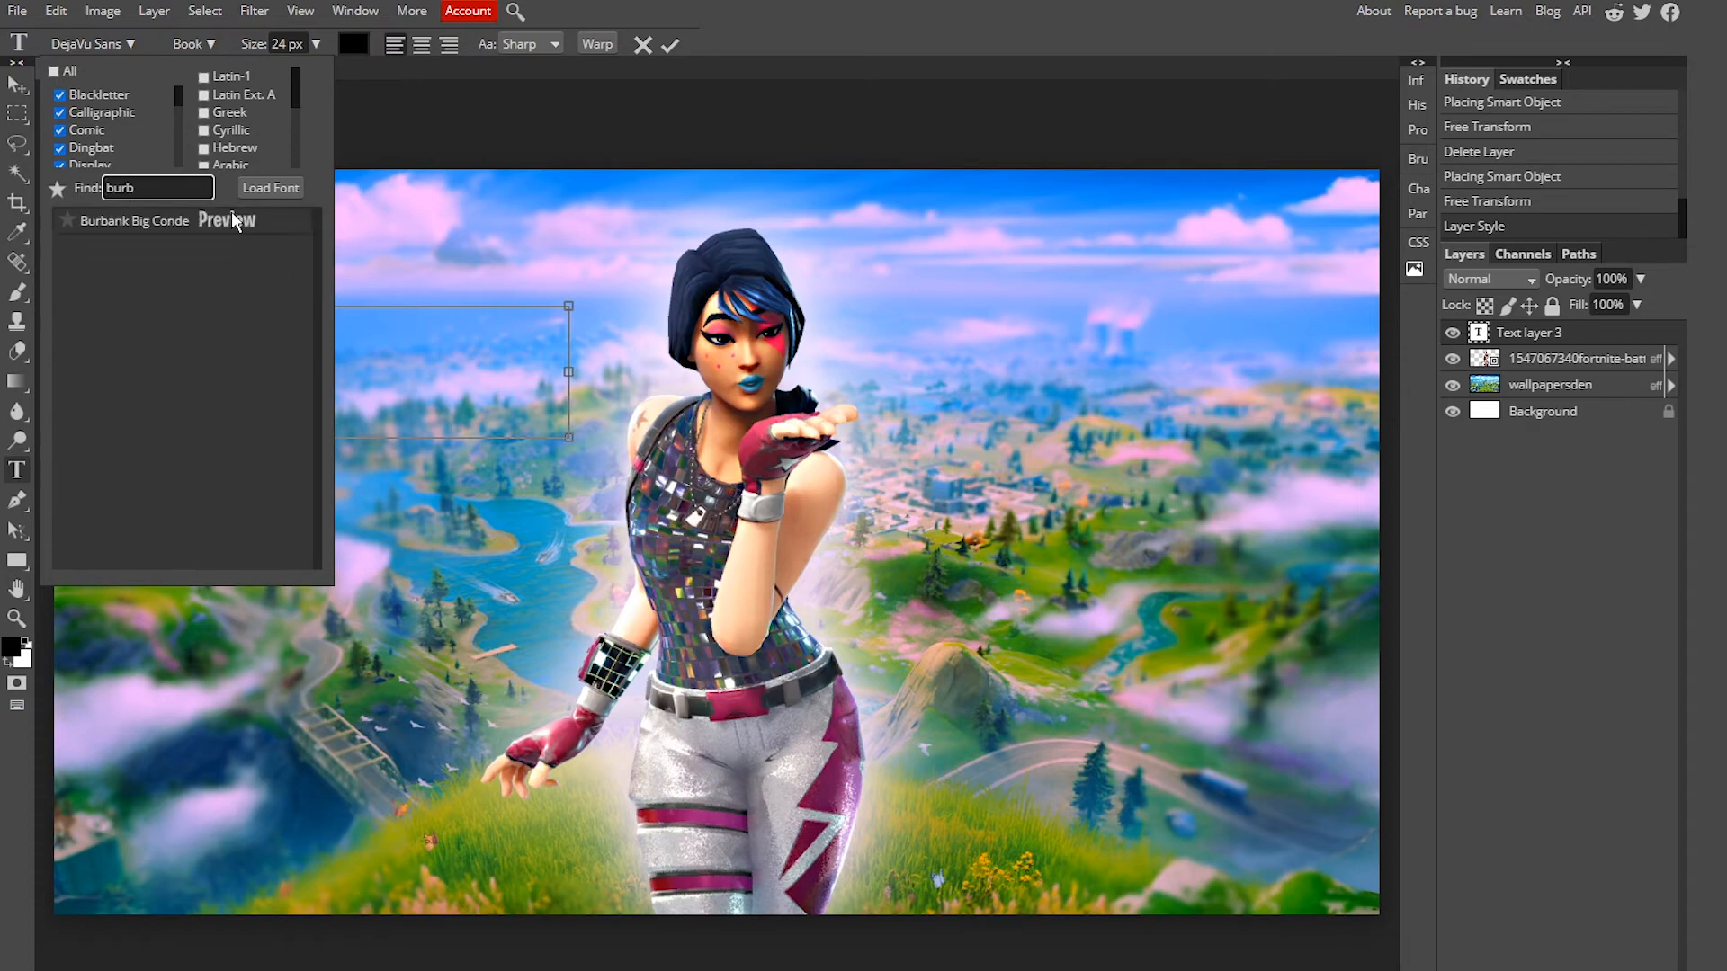
left_click(223, 225)
left_click(158, 329)
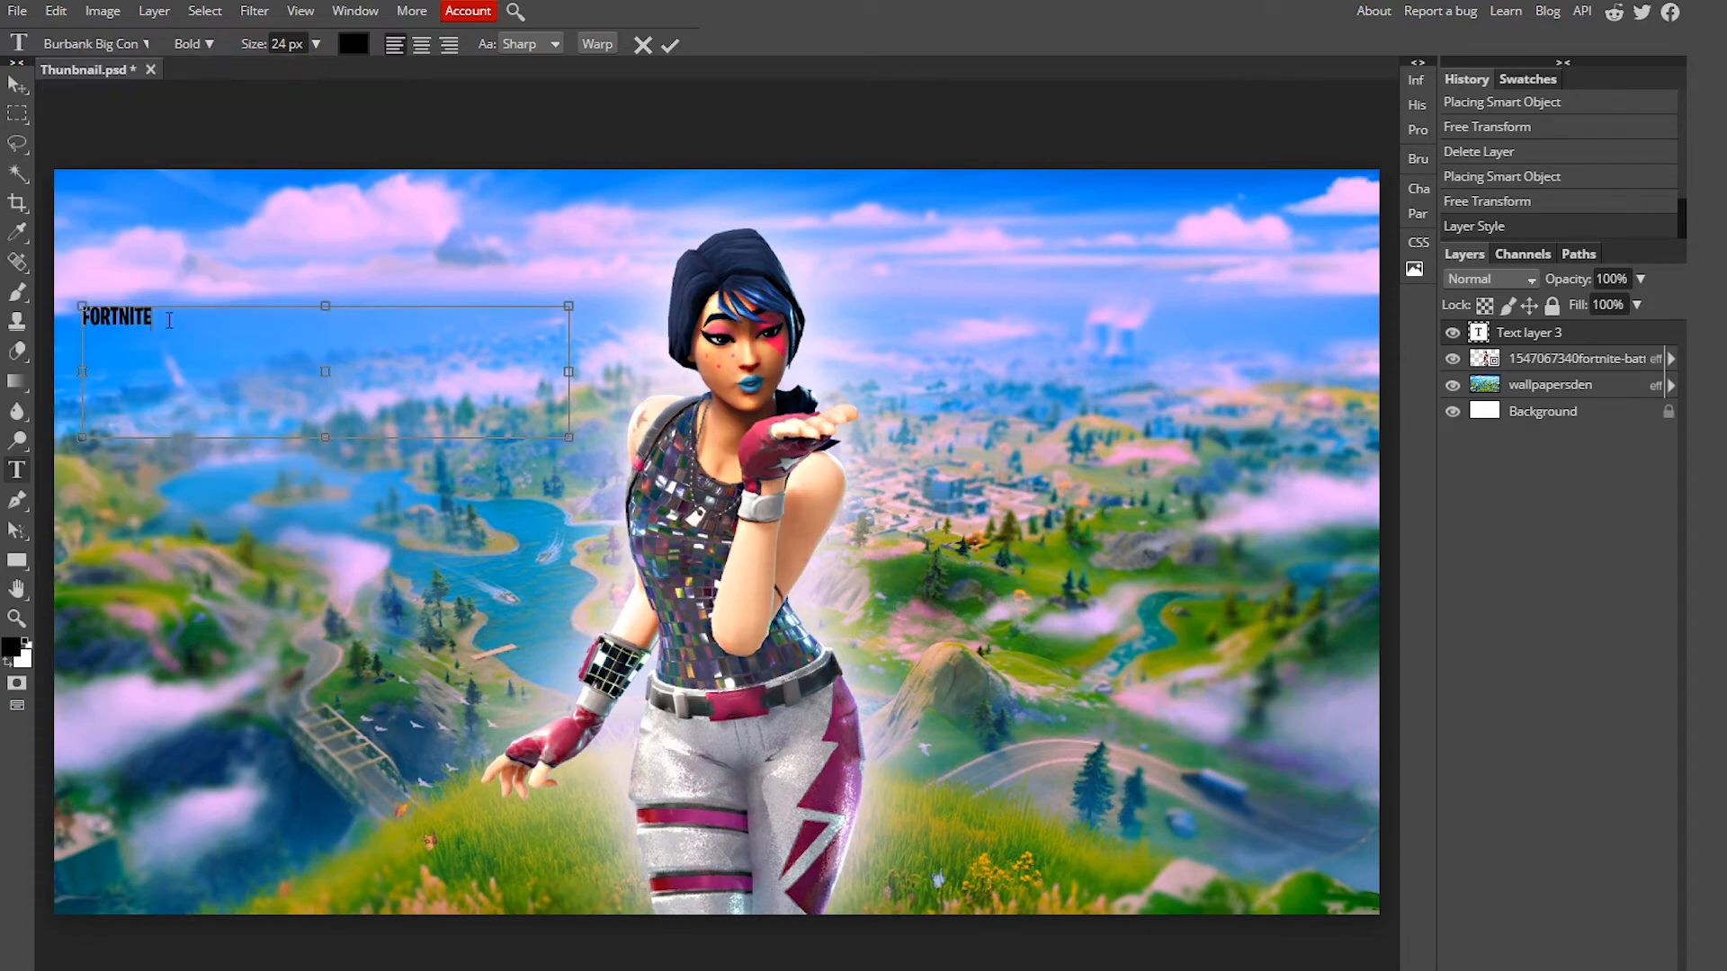
Step: Set the FORTNITE text size to 150 px and move it to the left middle of the canvas
left_click_drag(165, 325, 74, 329)
left_click(193, 327)
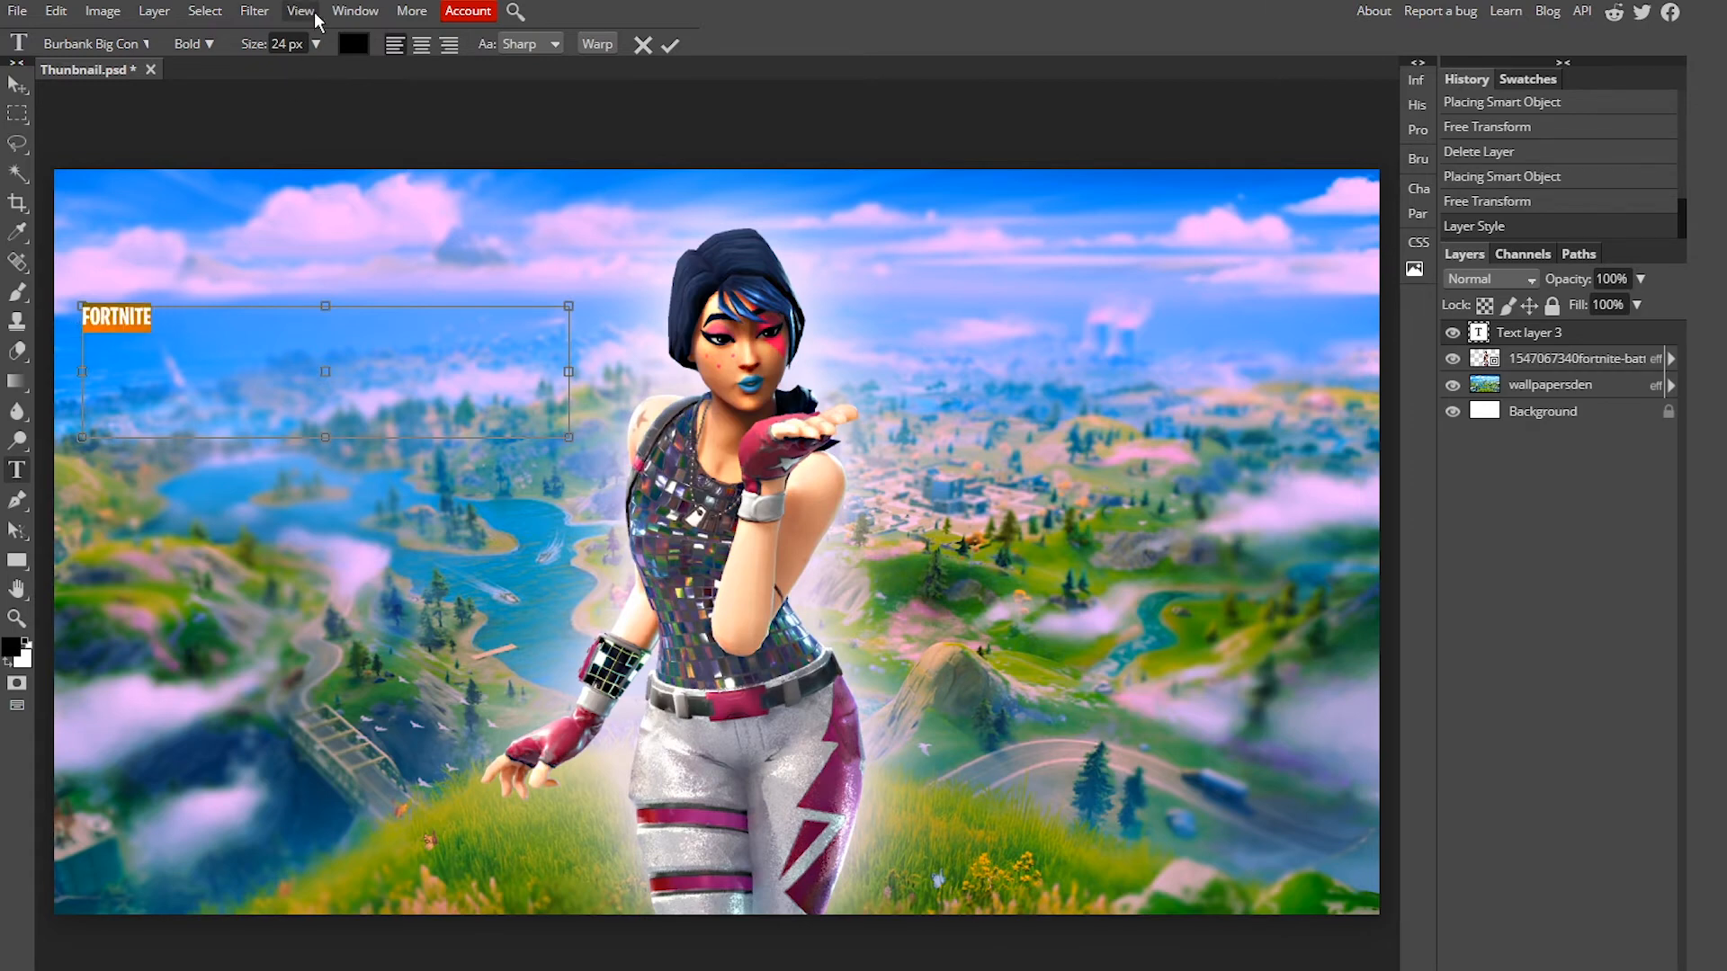
left_click(317, 45)
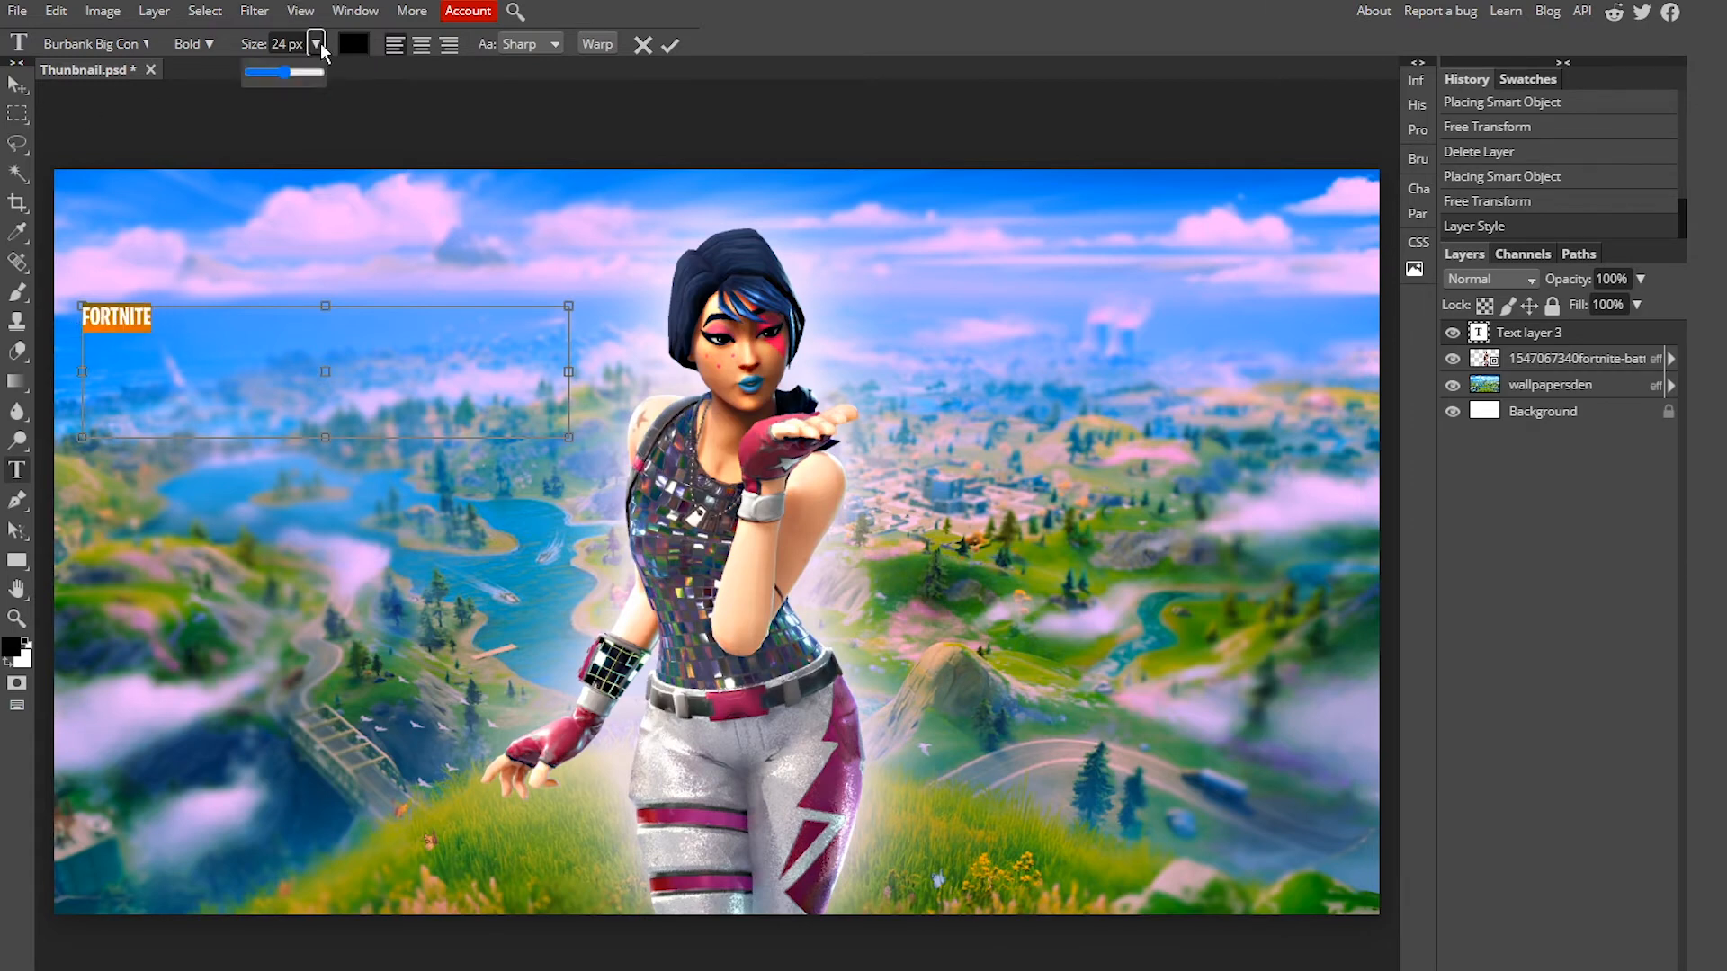
left_click_drag(289, 76, 314, 88)
left_click_drag(348, 371, 419, 557)
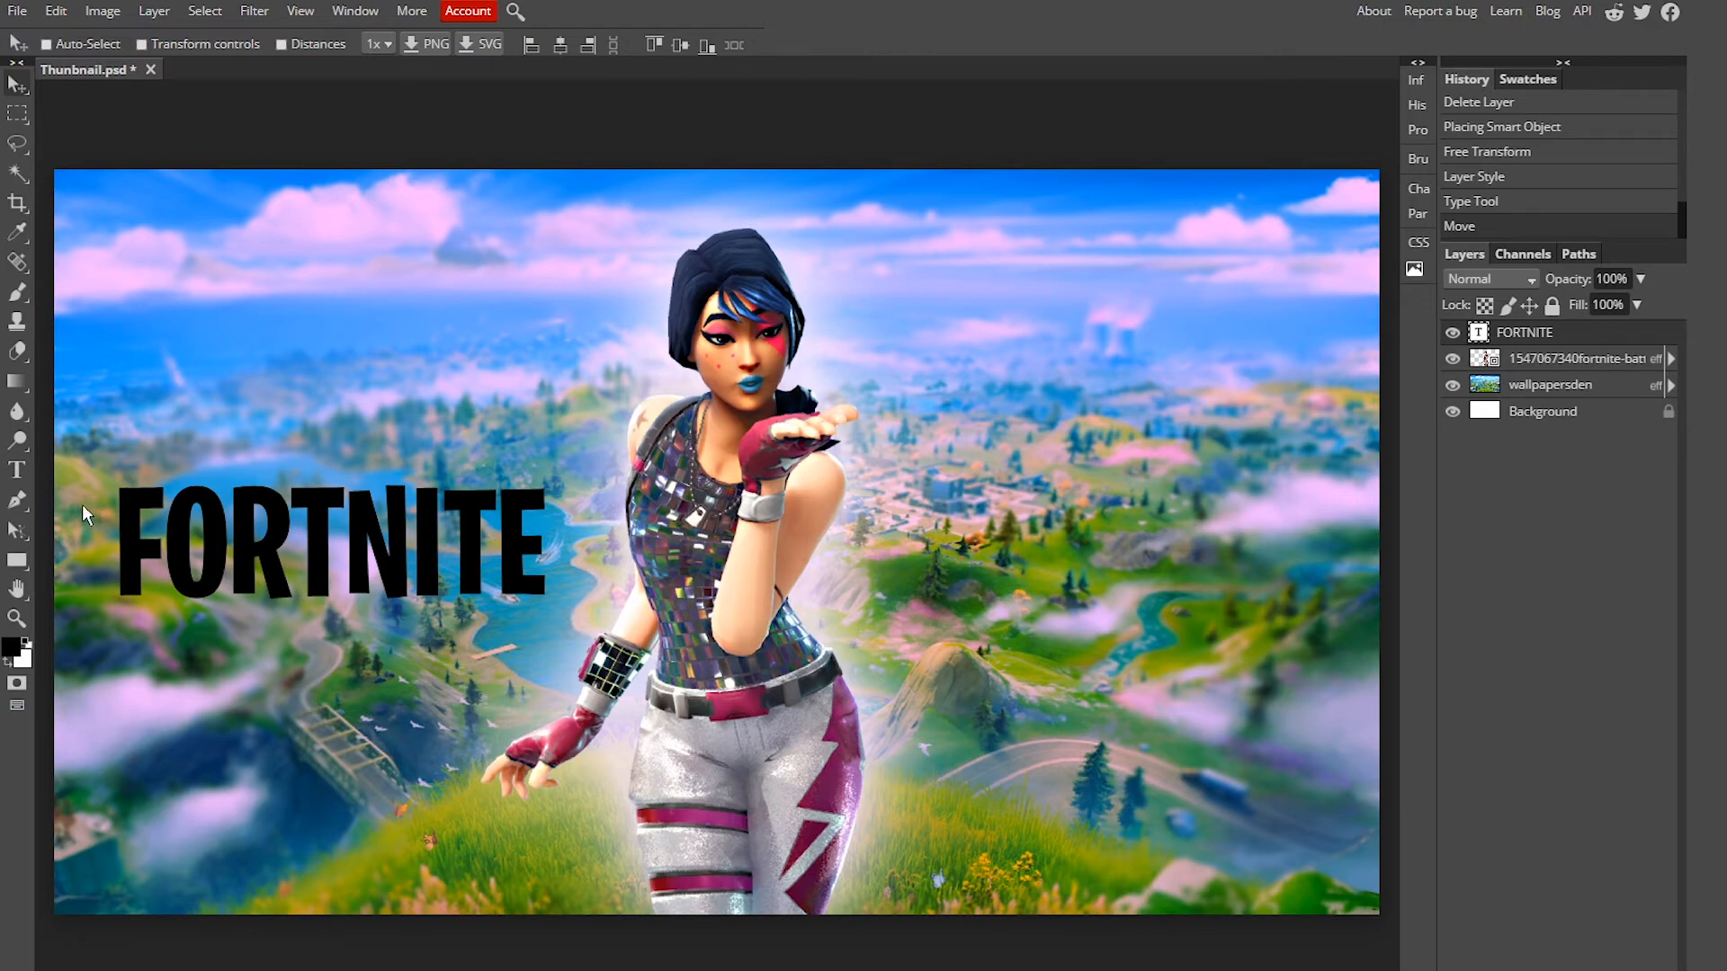
Step: Change the FORTNITE text colour to white ffffff and commit the edit
left_click(16, 470)
double_click(342, 549)
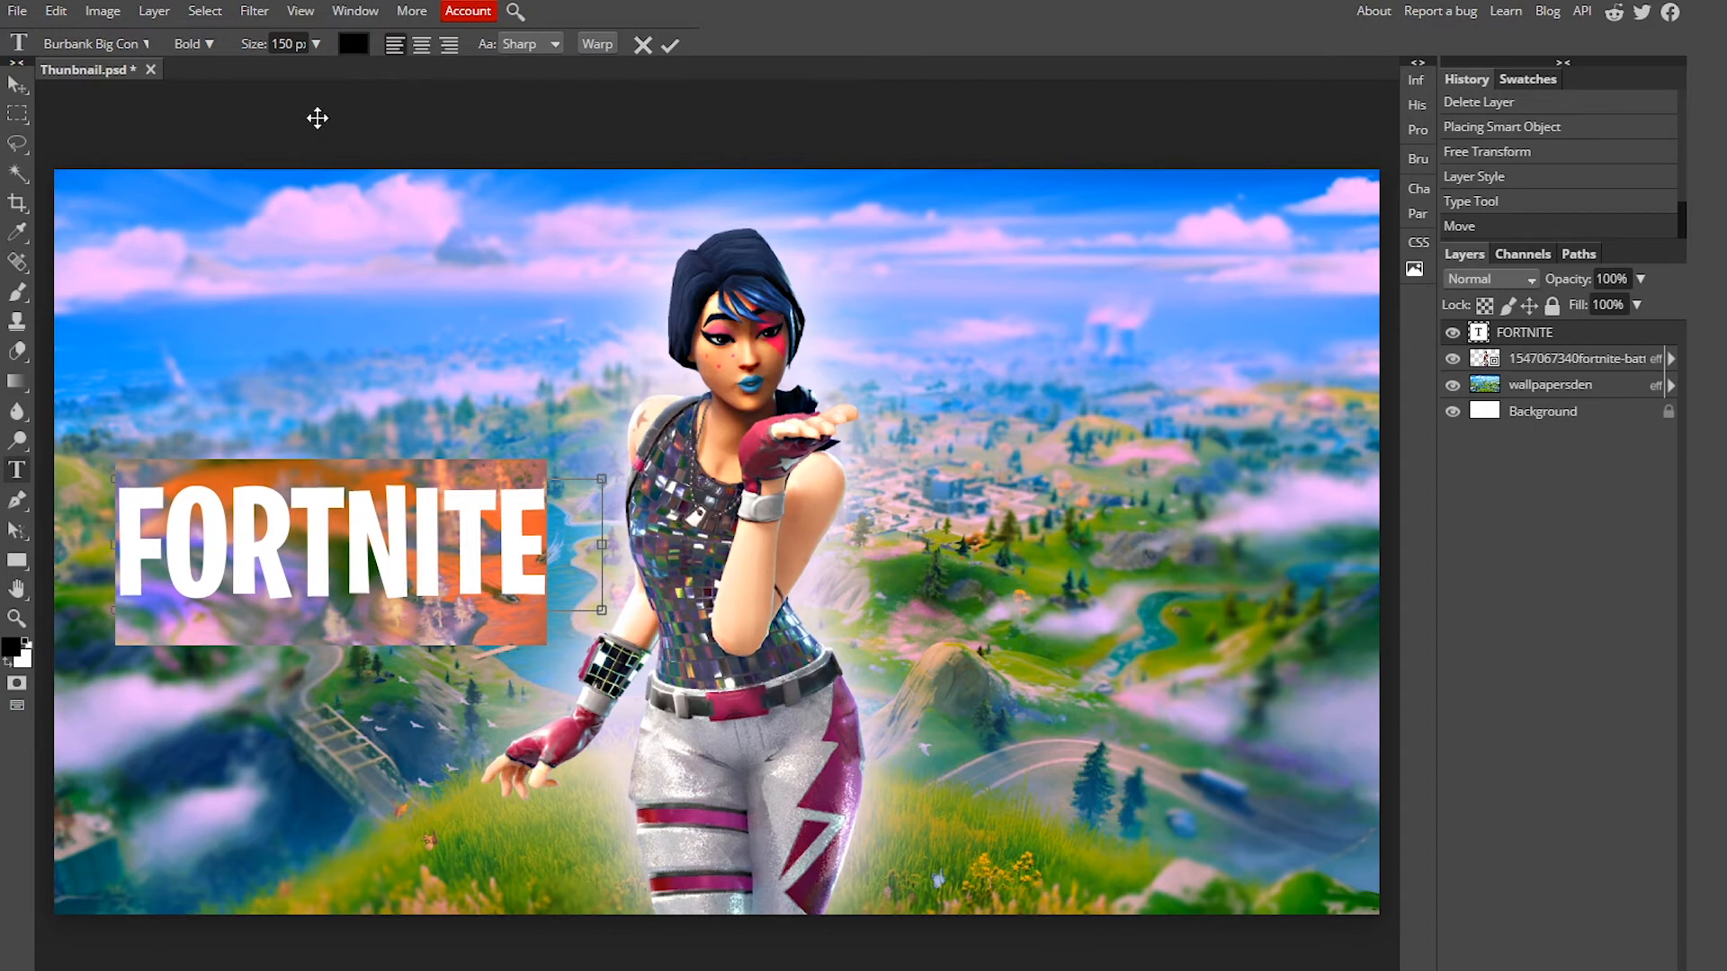
left_click(353, 45)
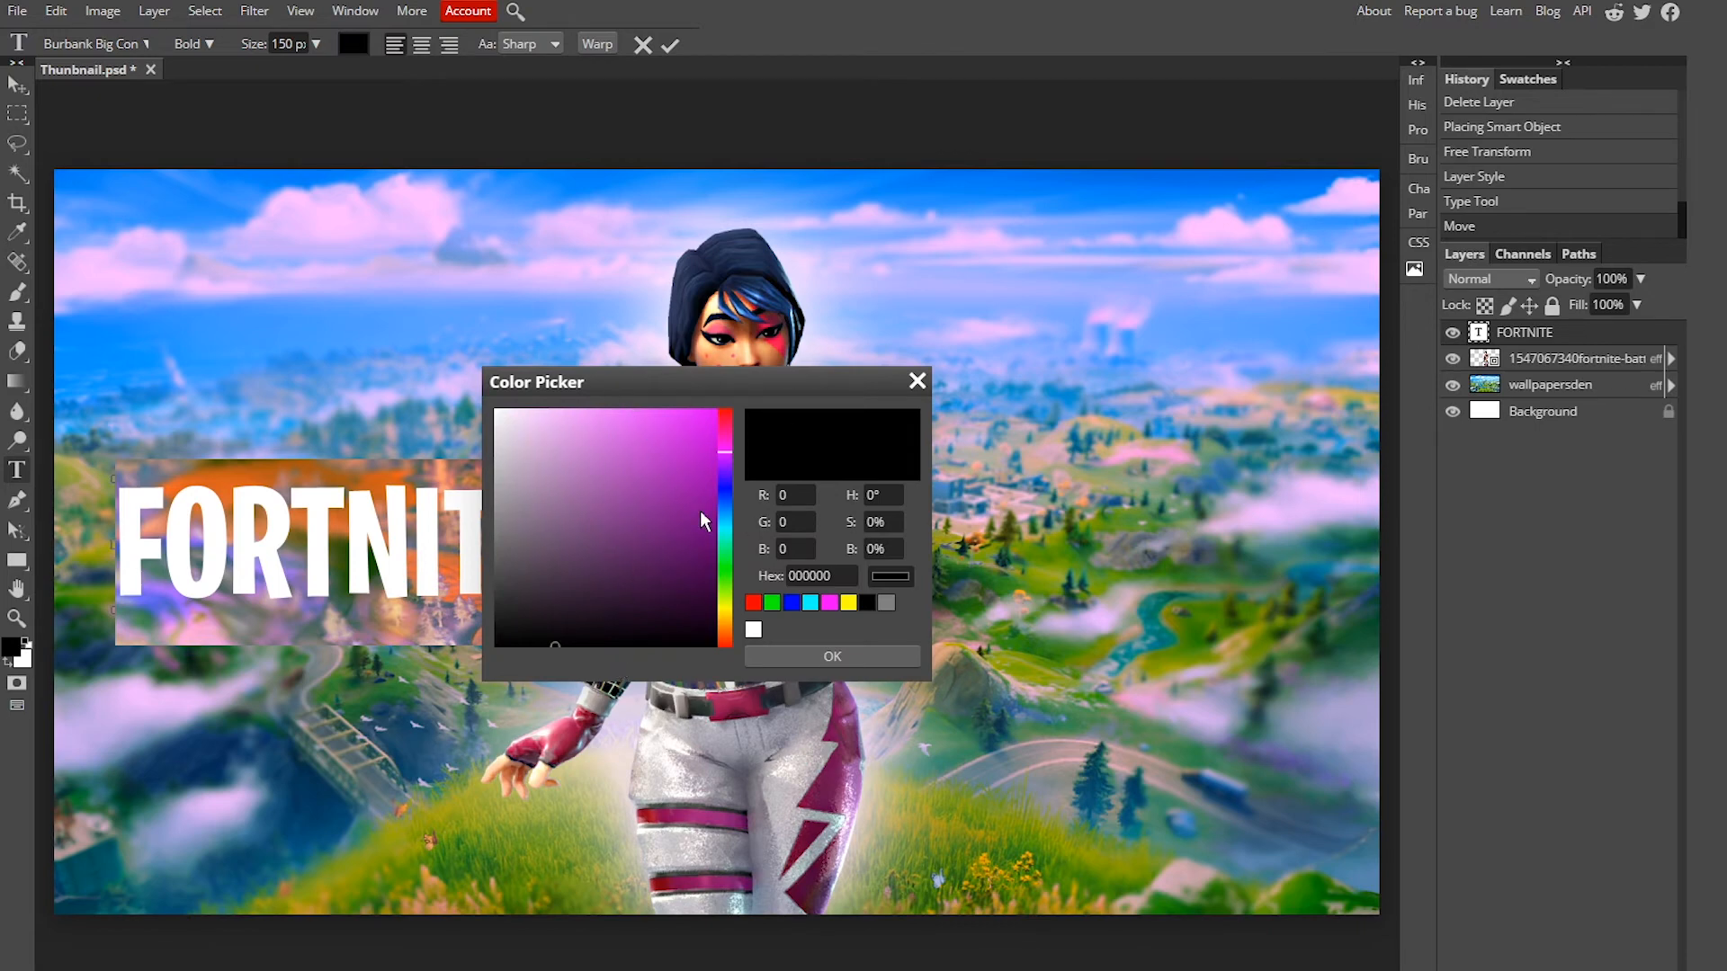
left_click(560, 515)
left_click_drag(560, 516, 429, 325)
left_click(1079, 109)
left_click_drag(500, 482, 496, 411)
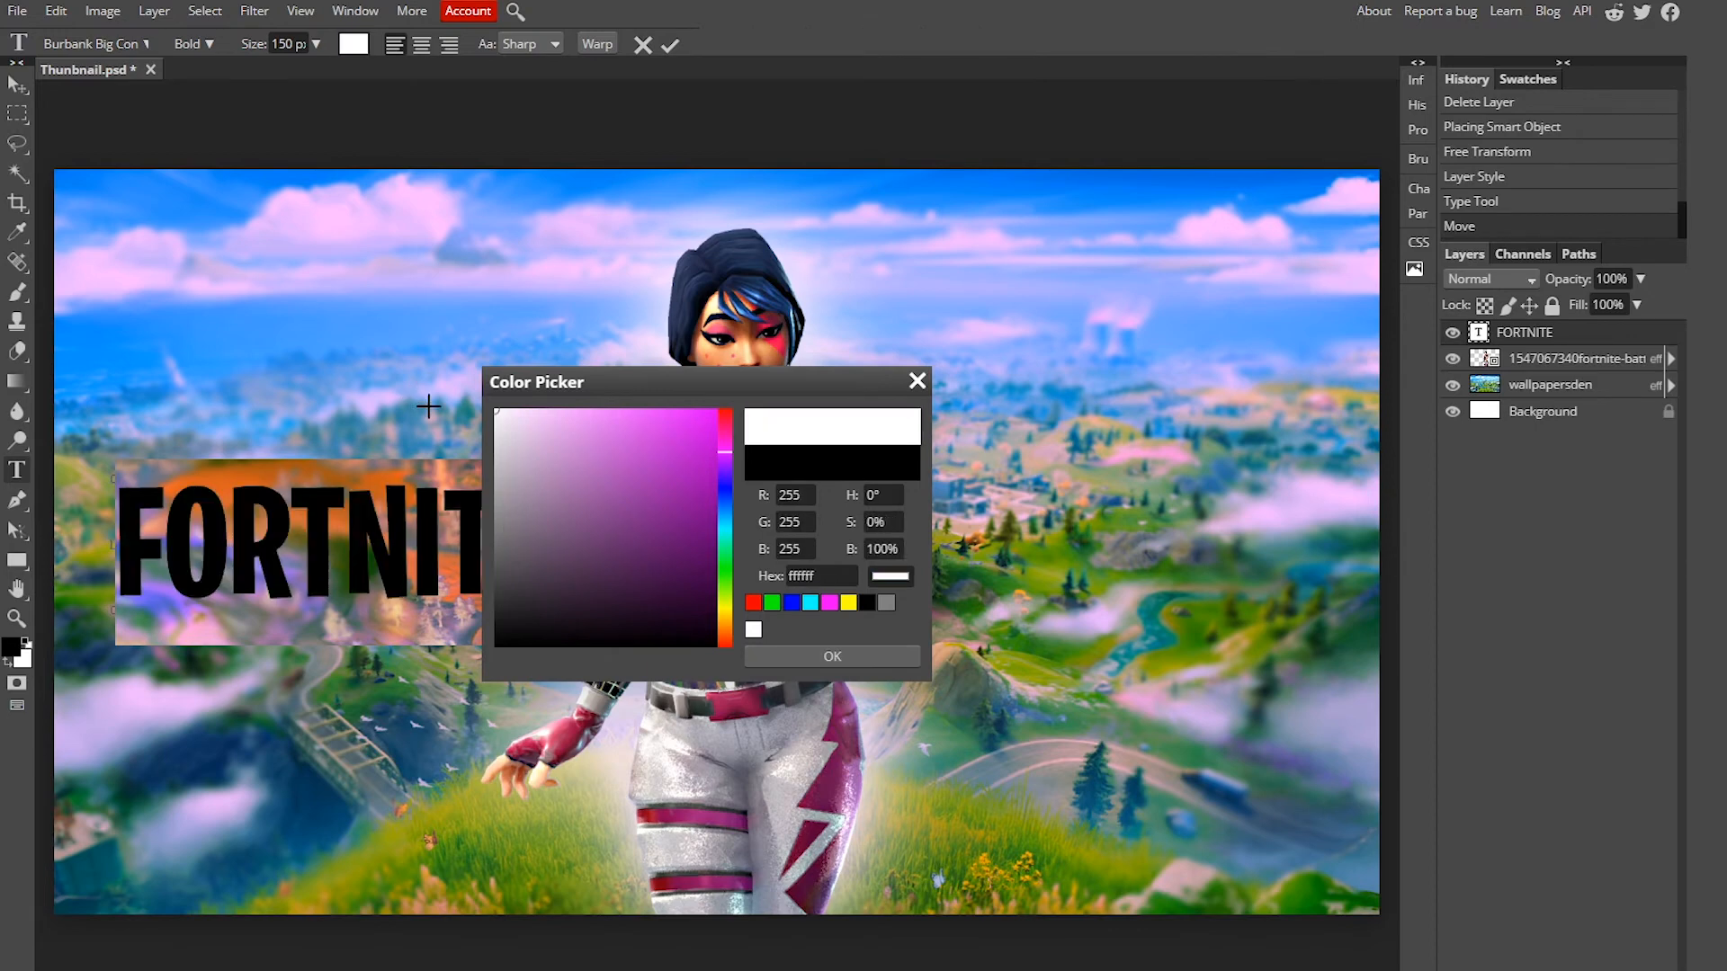
left_click(817, 656)
left_click(352, 553)
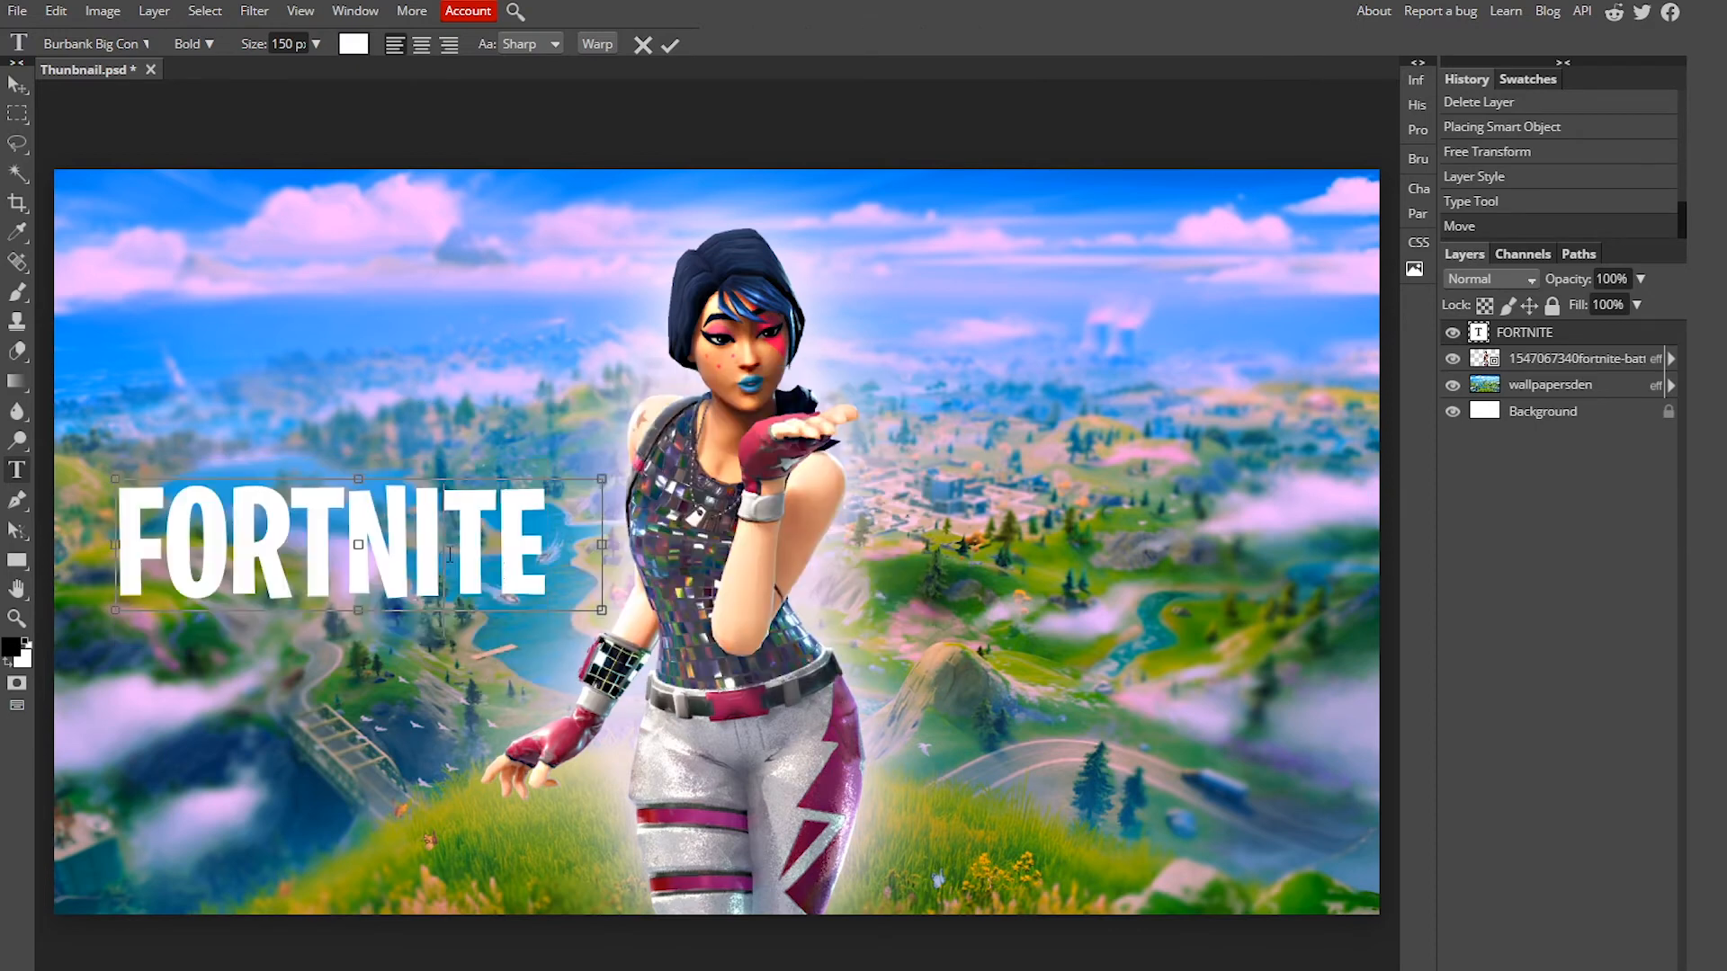
left_click(16, 86)
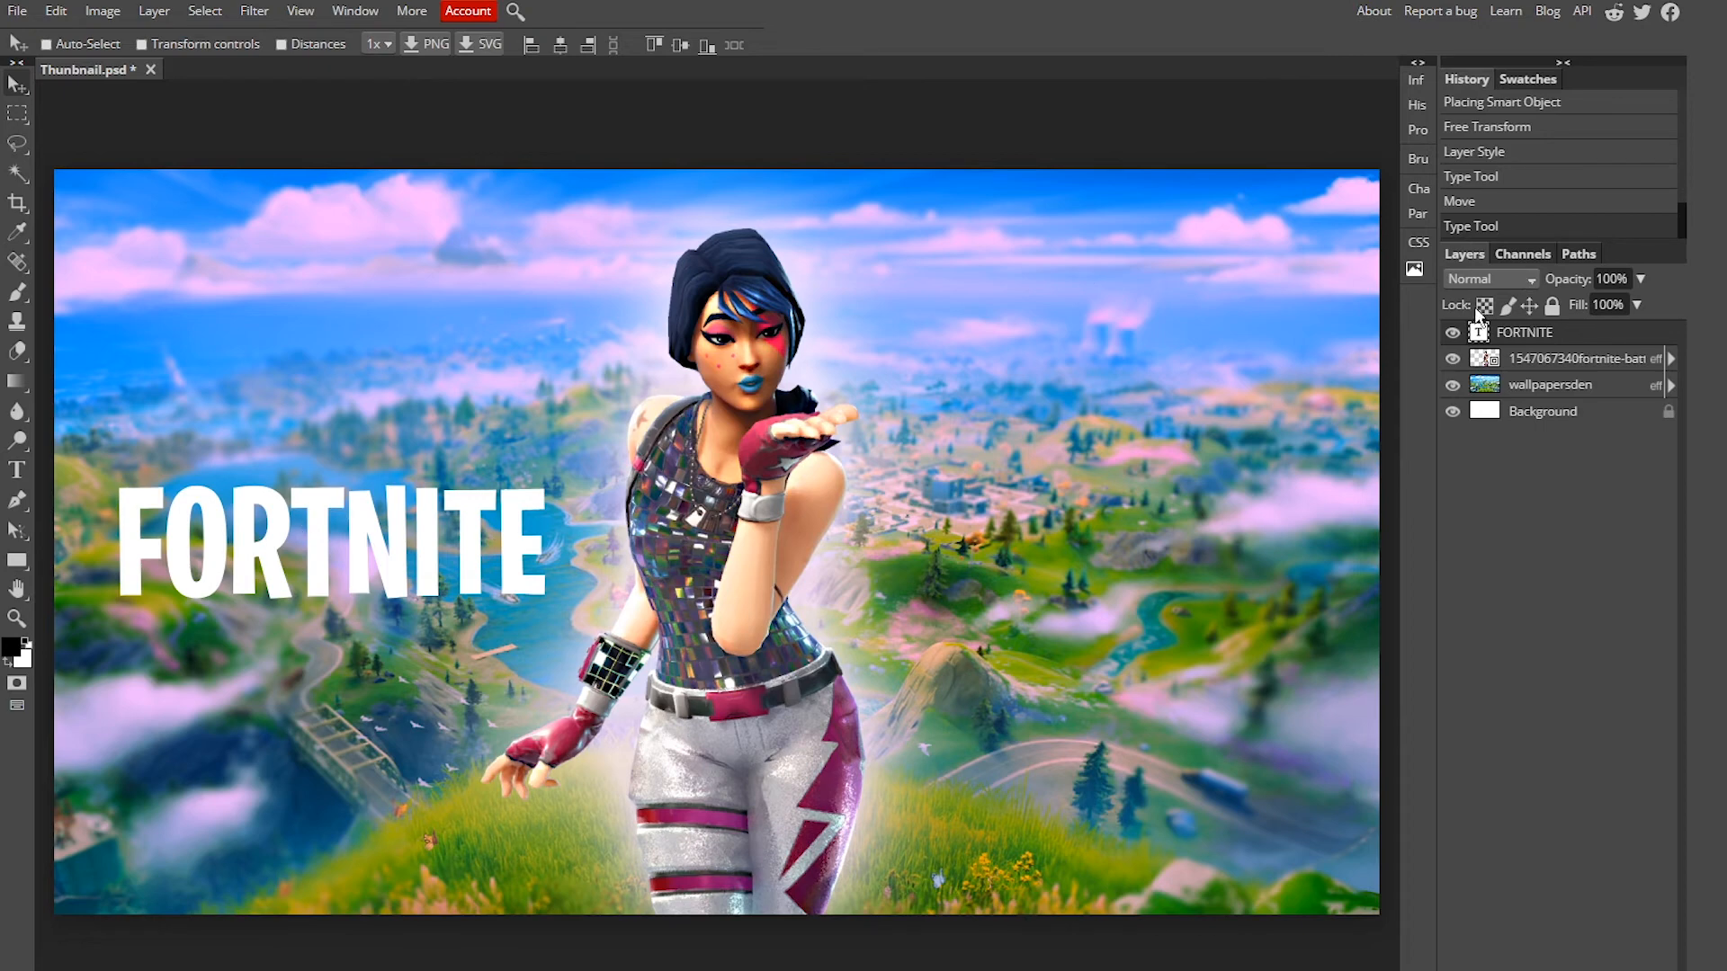
Step: Add a drop shadow to the FORTNITE text with opacity 86% and spread 23%
right_click(1571, 332)
left_click(1645, 342)
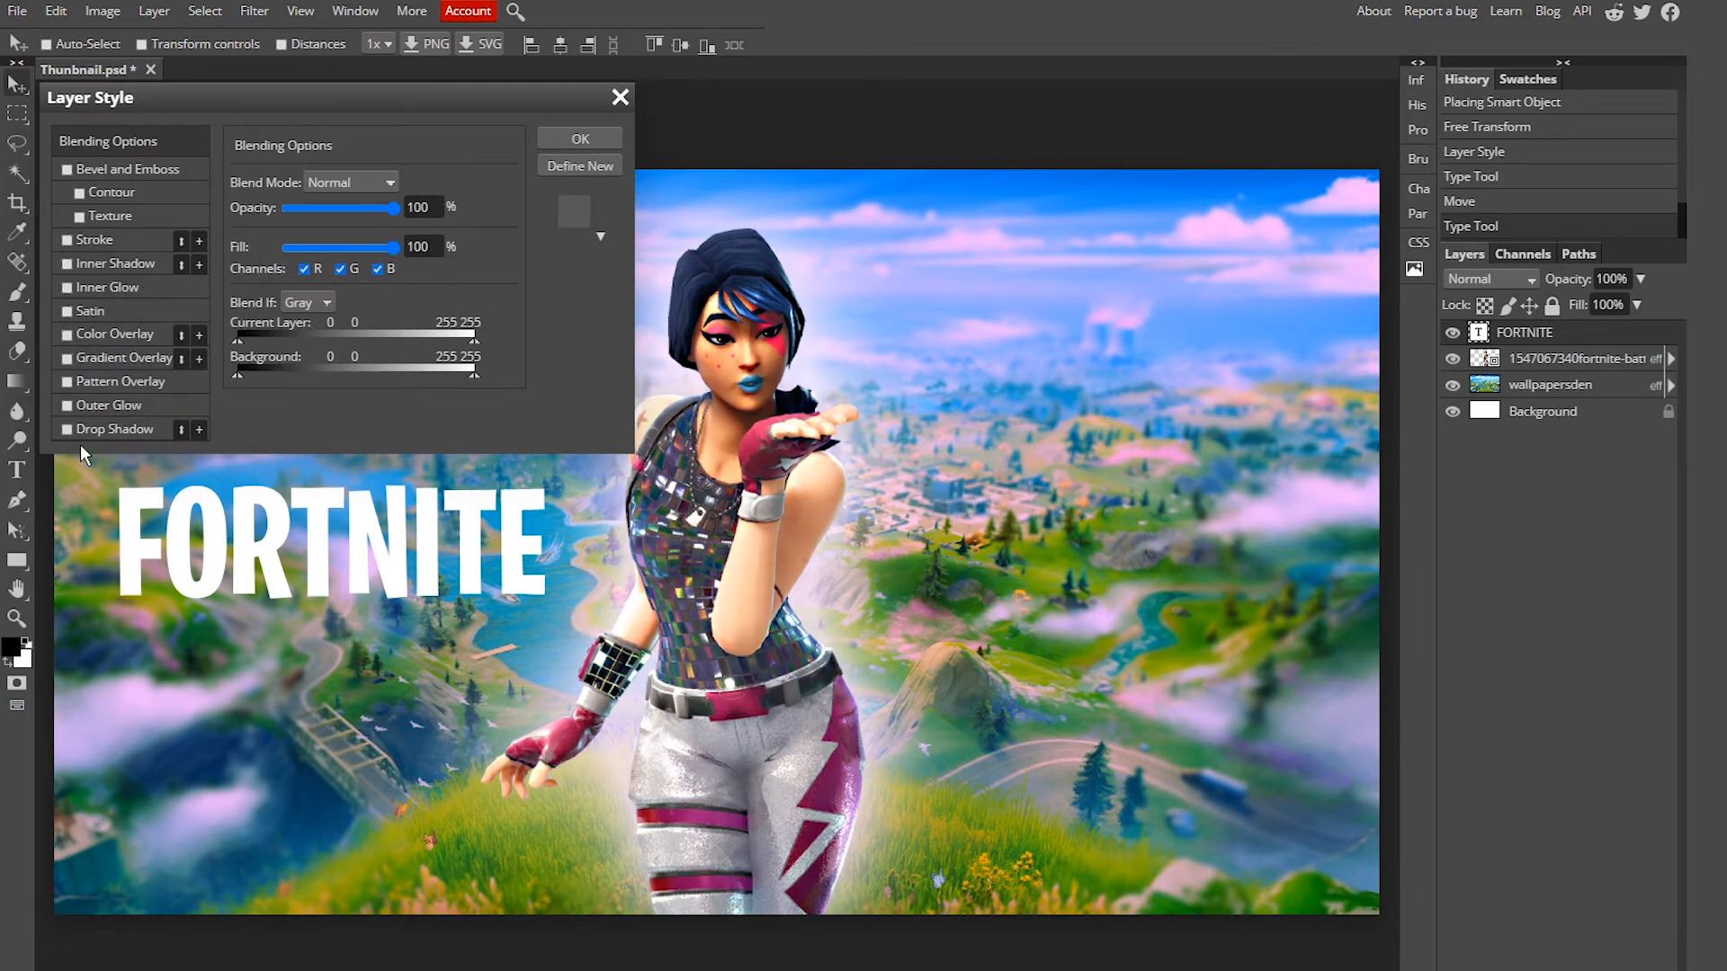
left_click(100, 428)
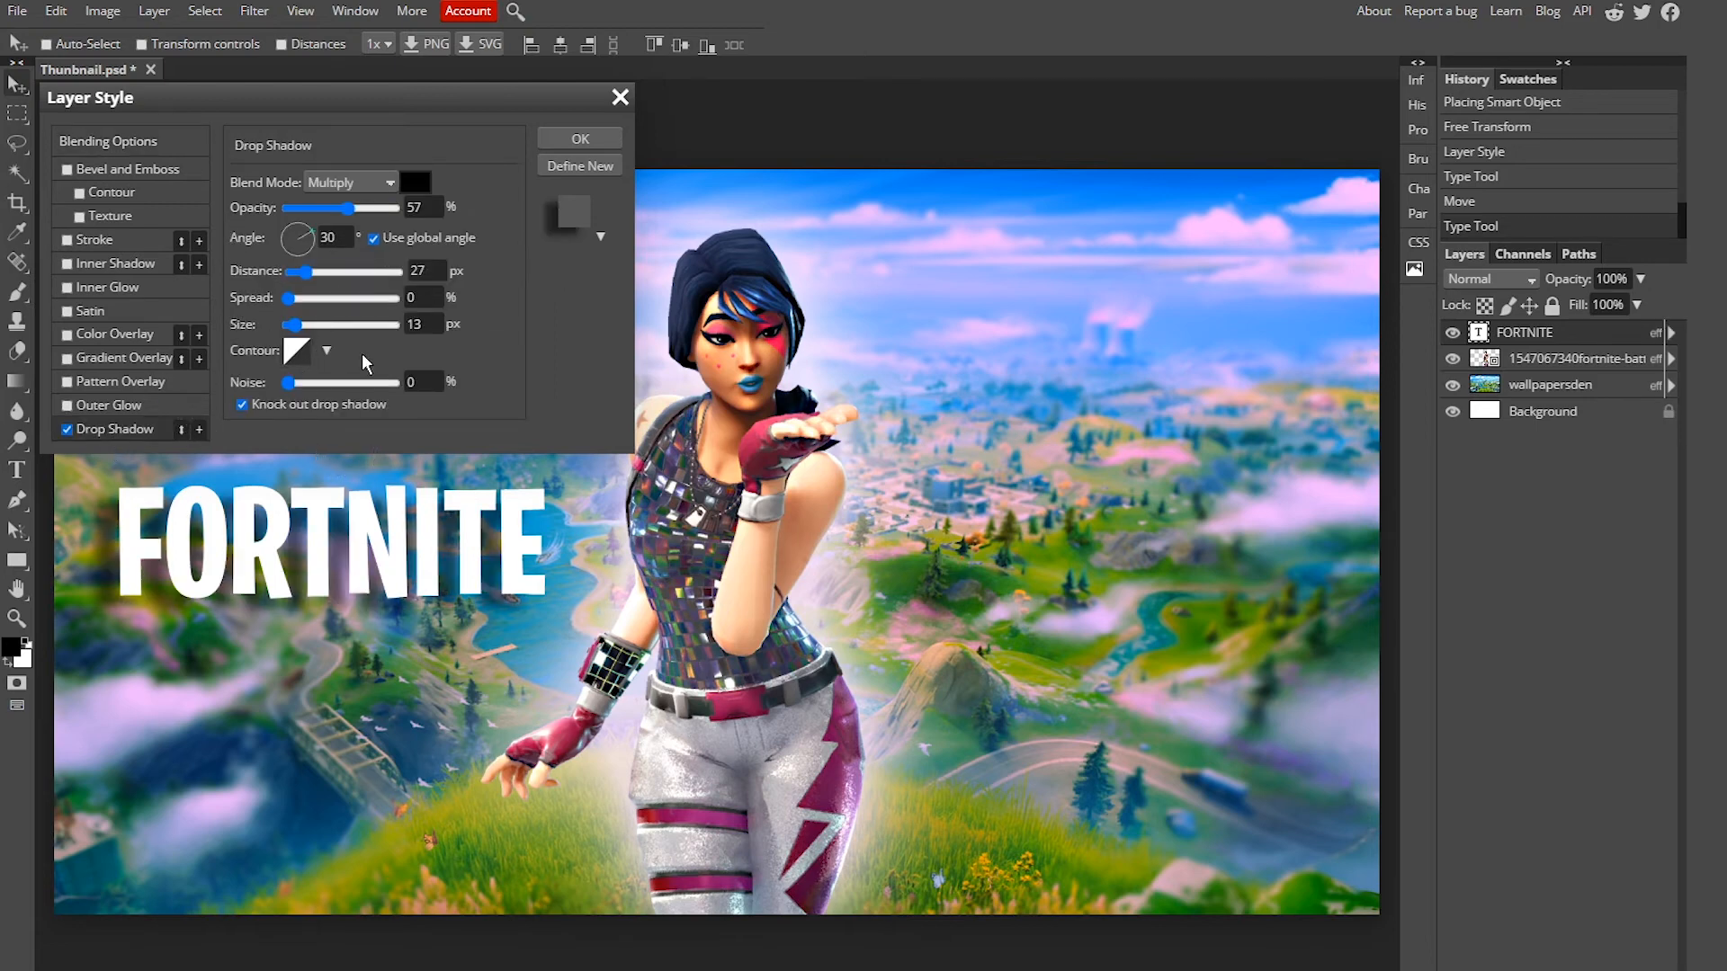
left_click_drag(313, 99, 532, 60)
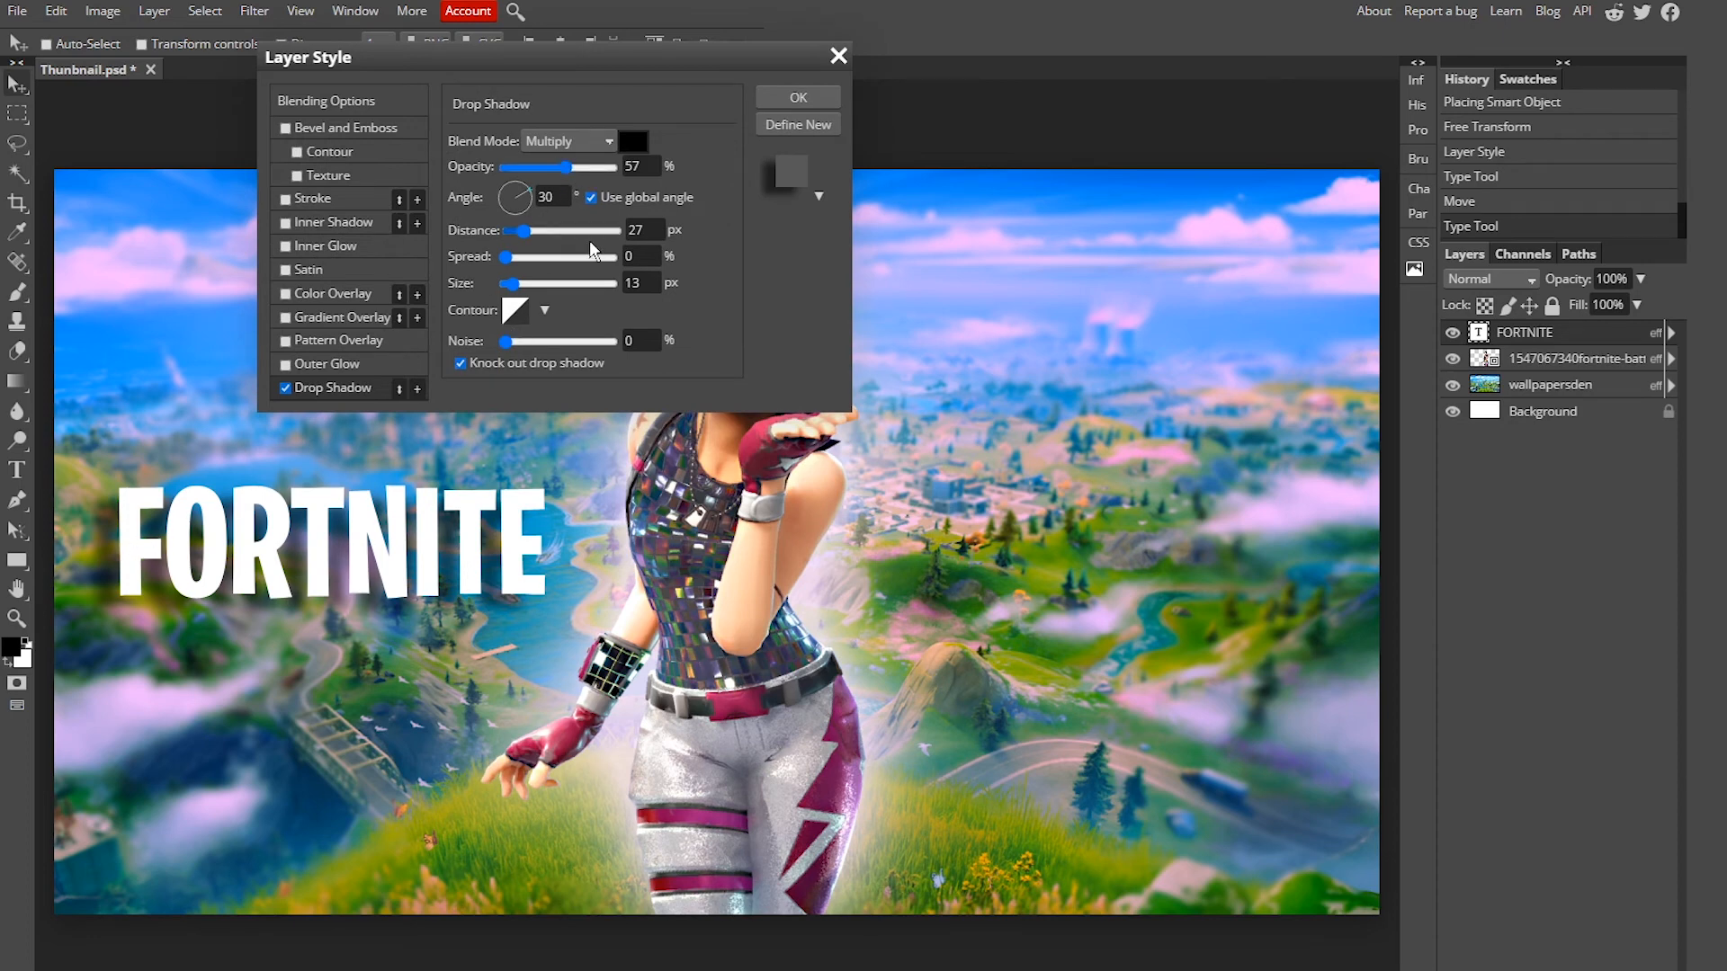
left_click_drag(565, 168, 597, 181)
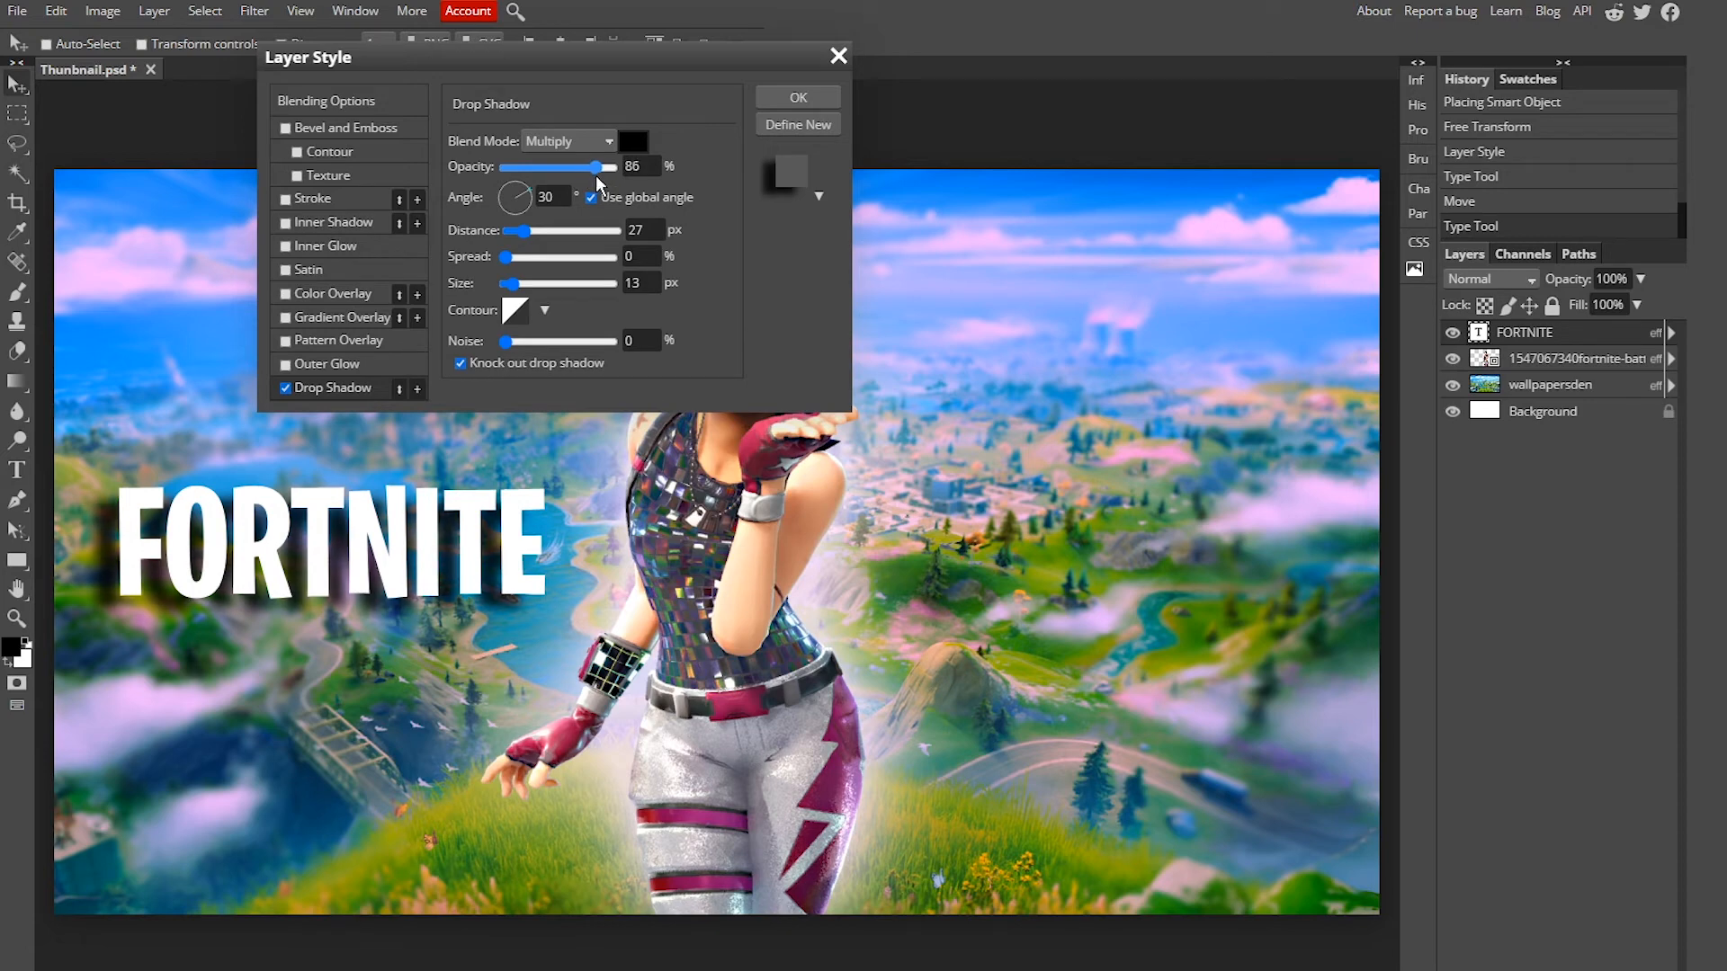
left_click_drag(505, 257, 533, 282)
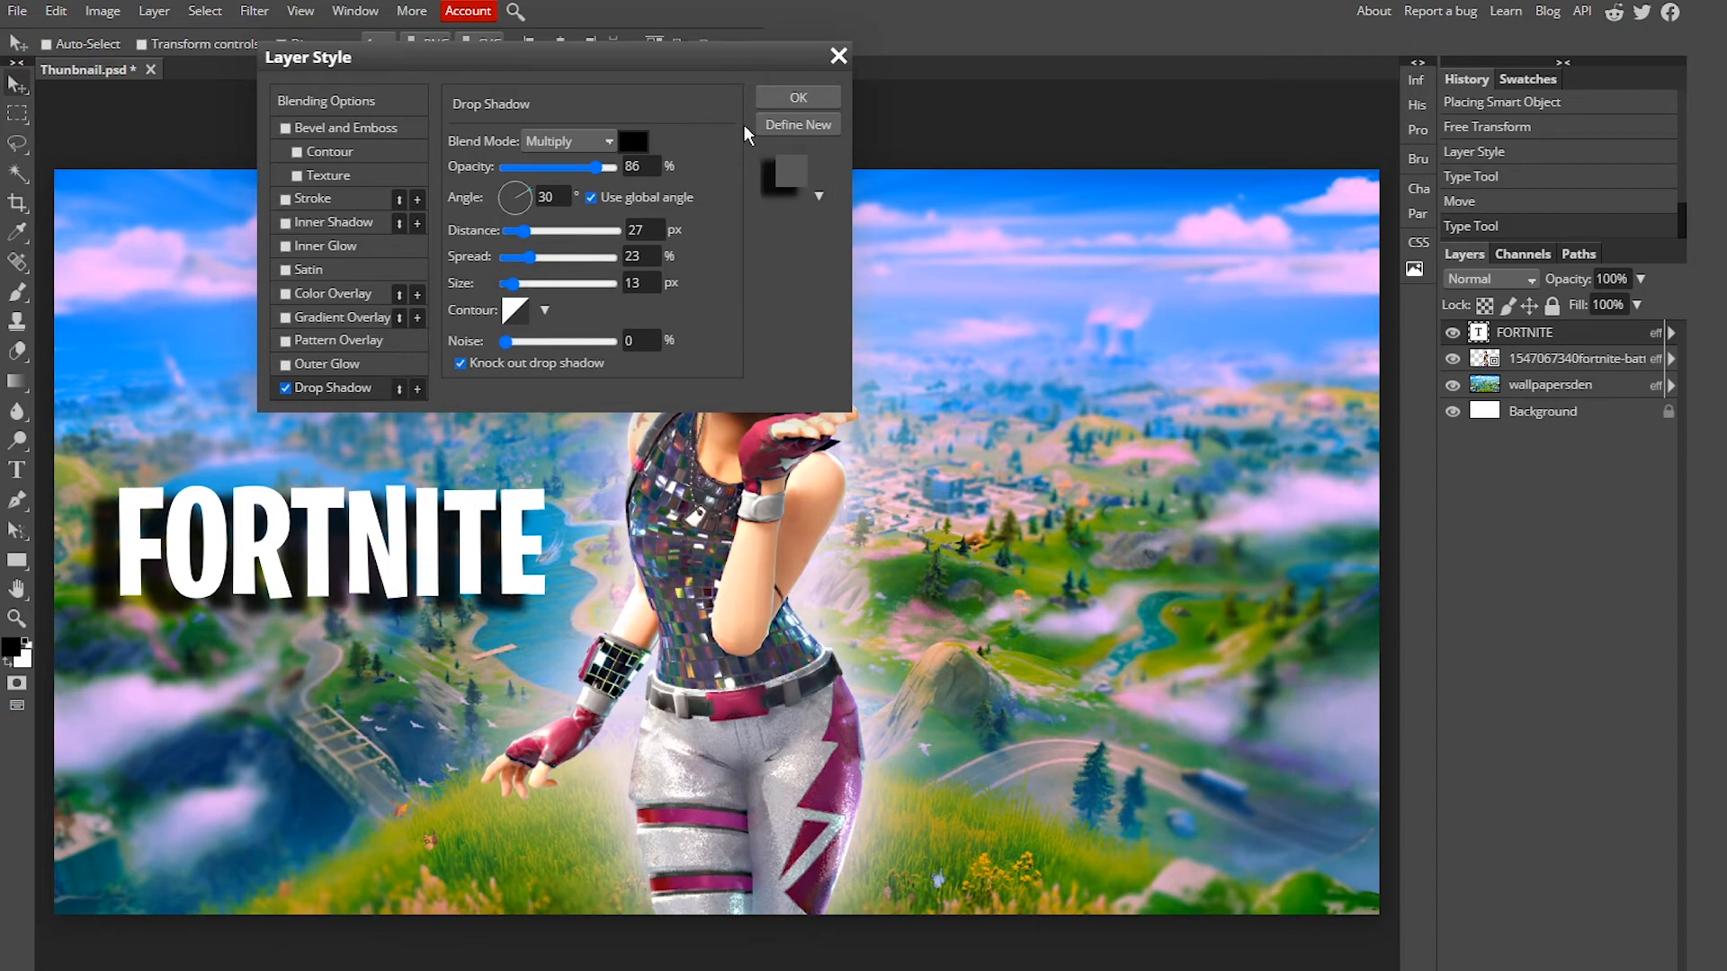
left_click(801, 96)
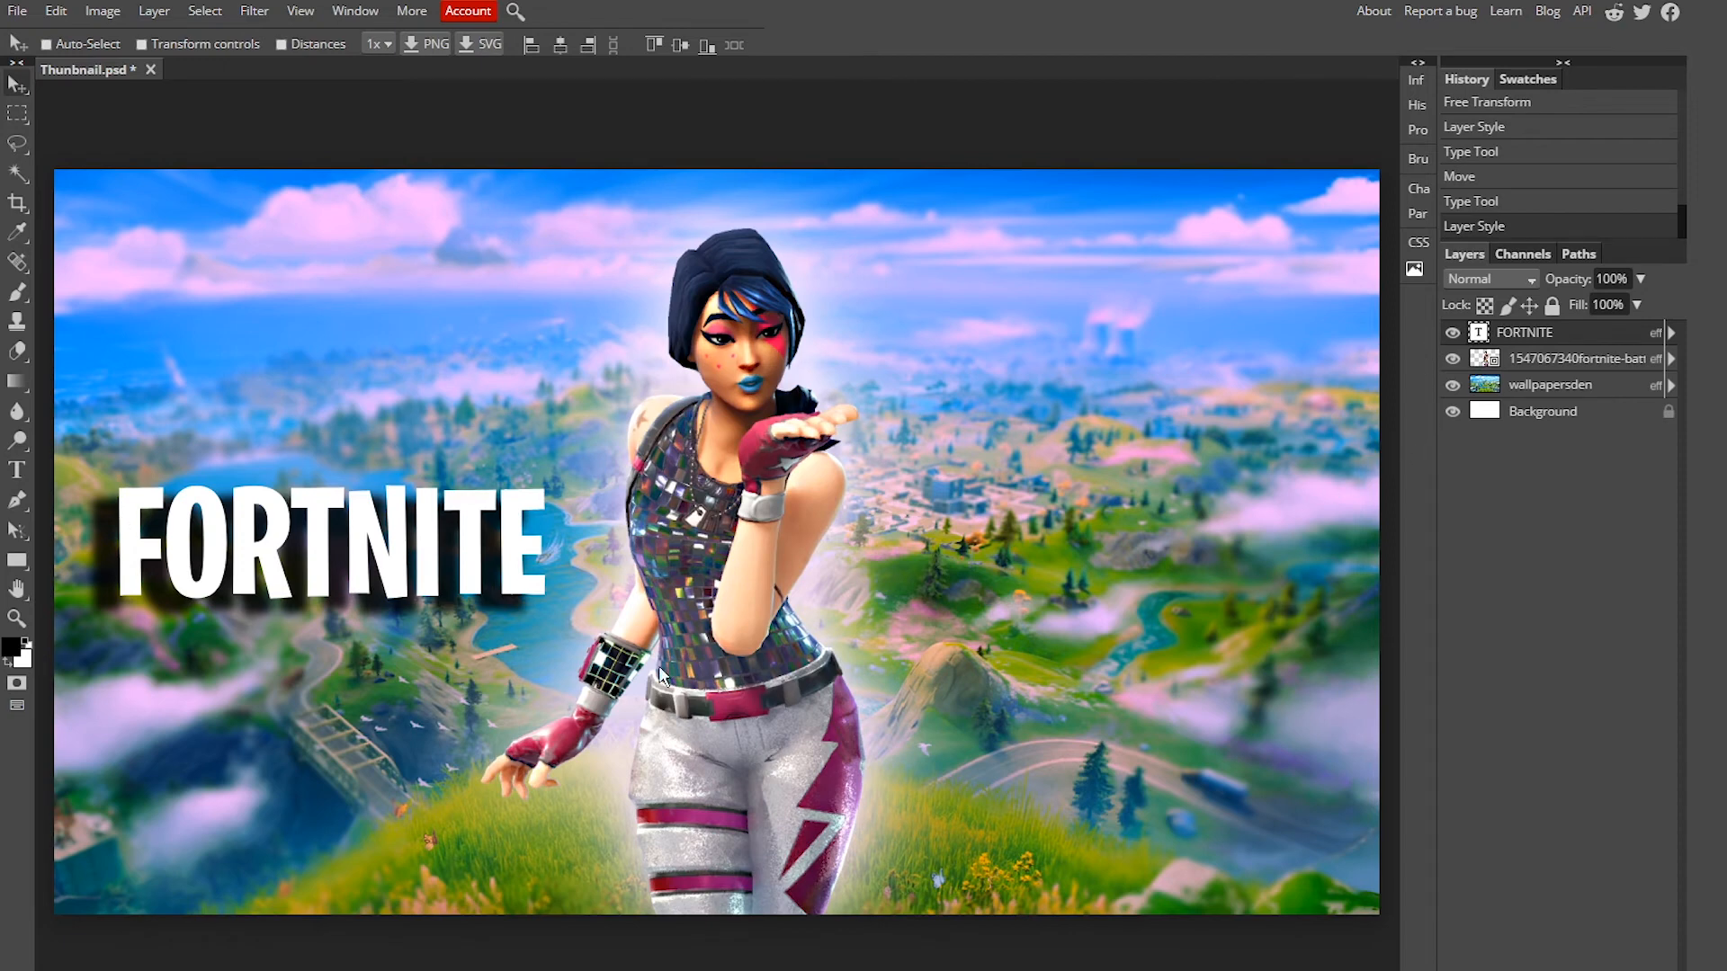
Step: Try replacing the drop shadow with a black 8 px outside stroke on the FORTNITE text
right_click(1561, 333)
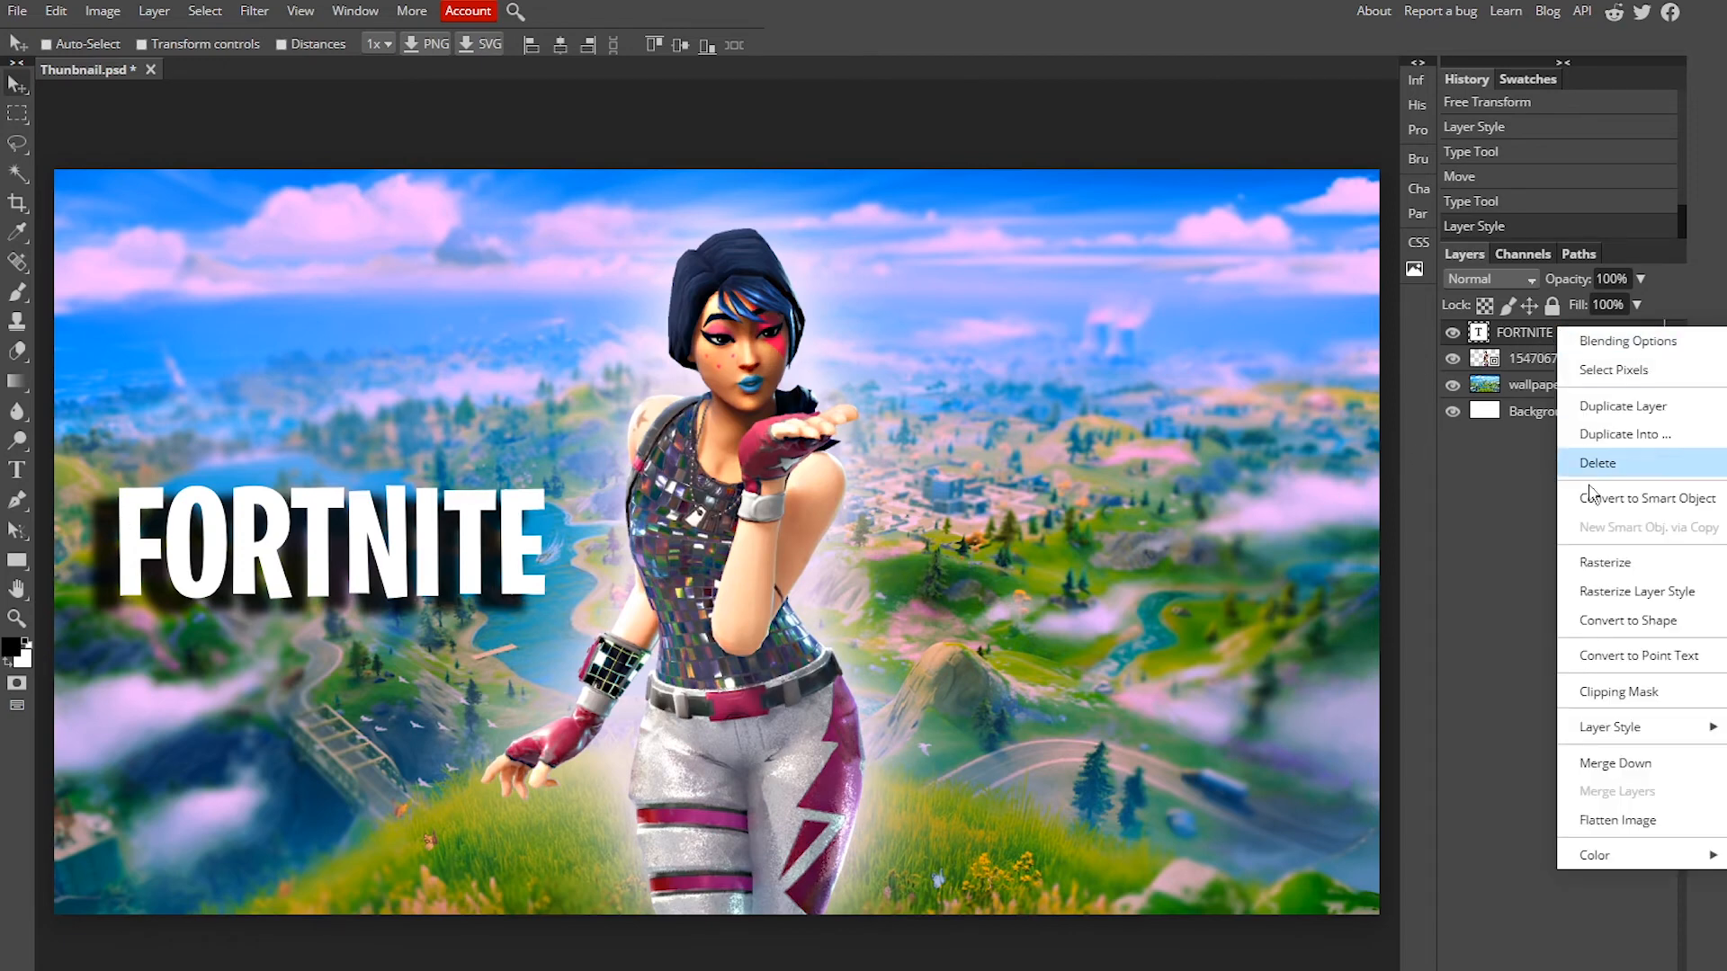
left_click(1634, 349)
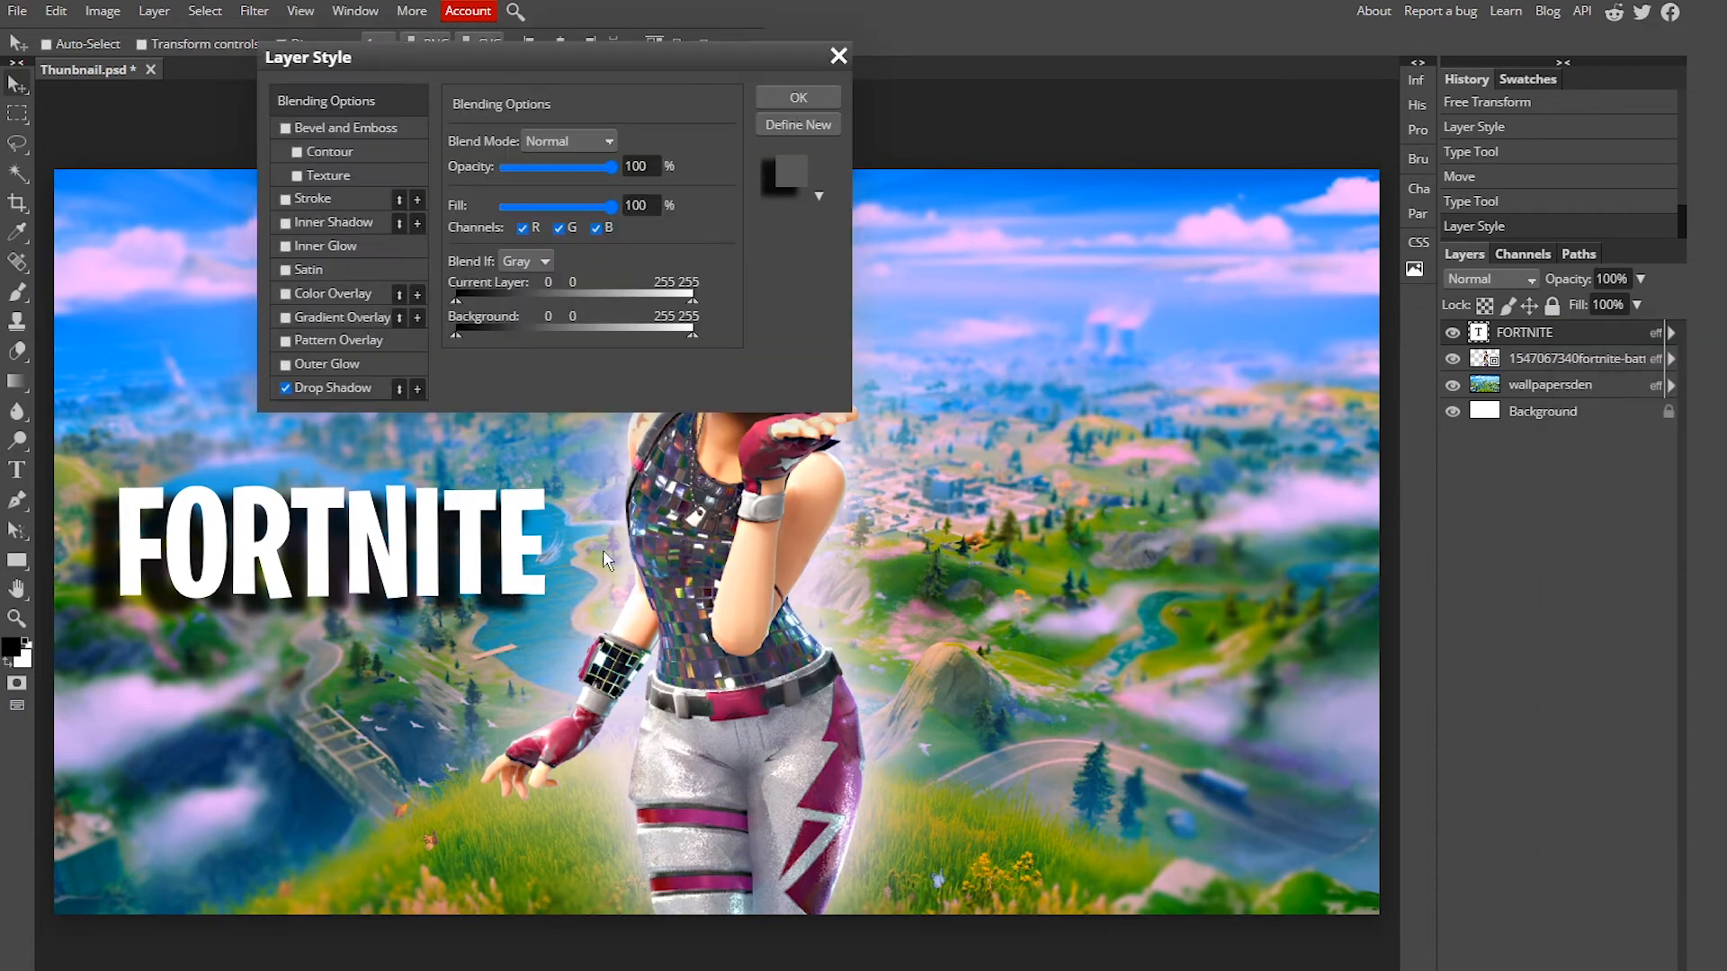
left_click(285, 389)
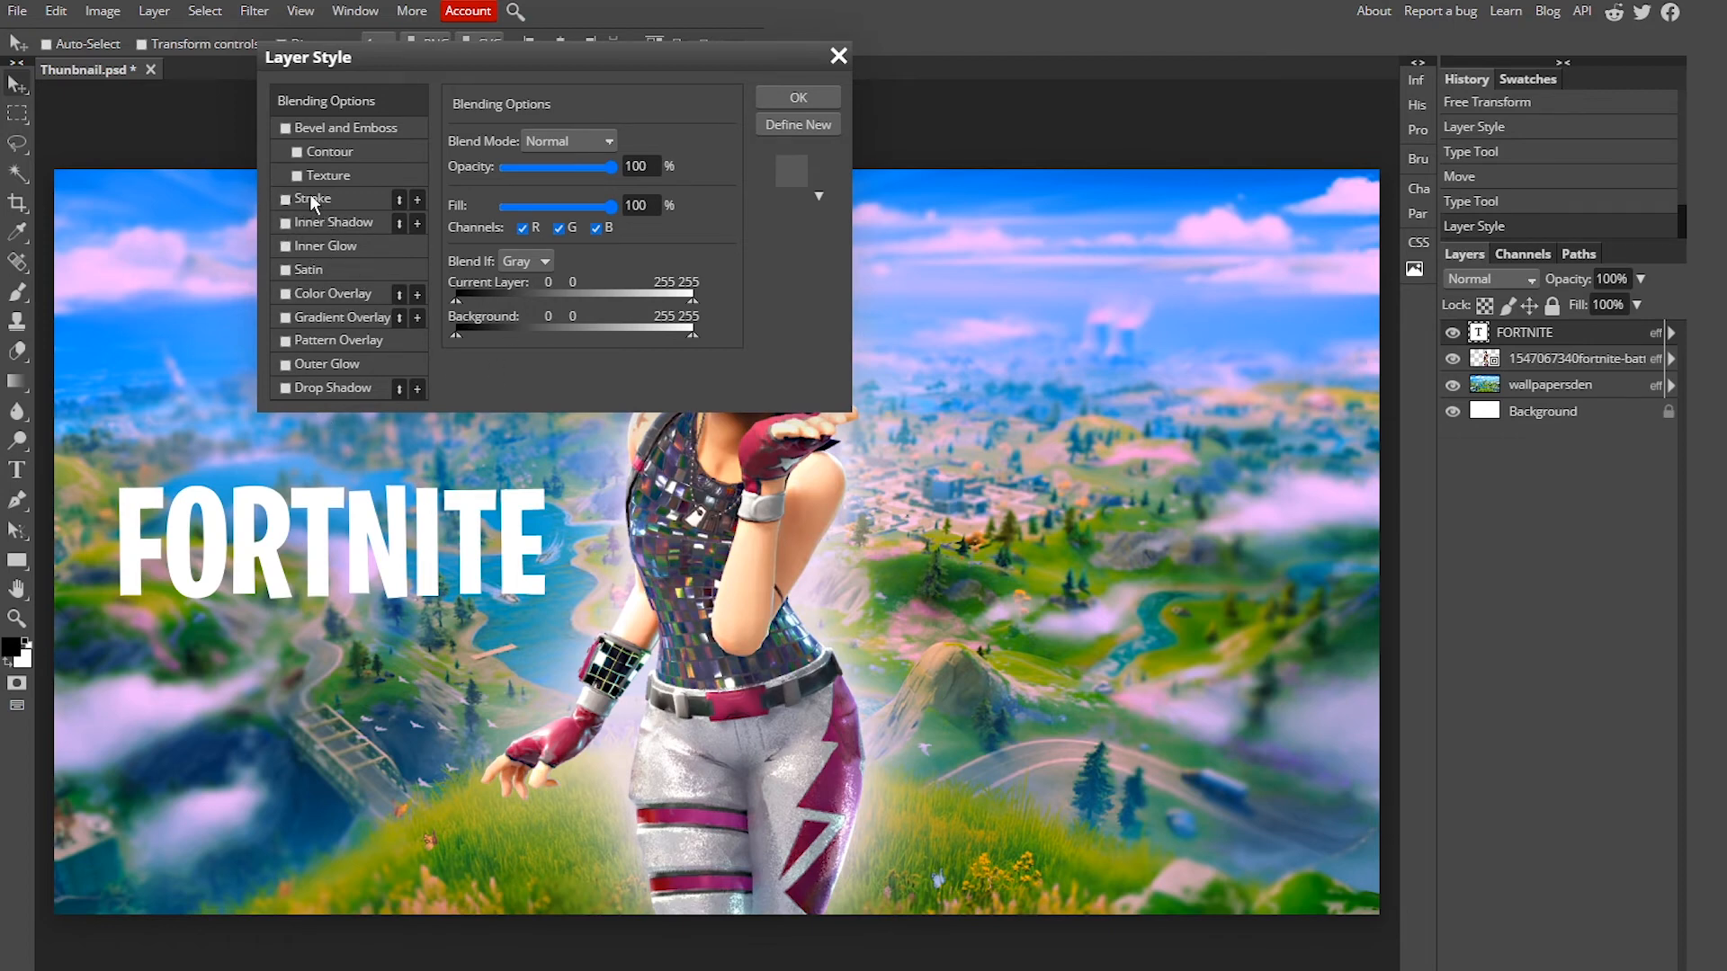
left_click(286, 200)
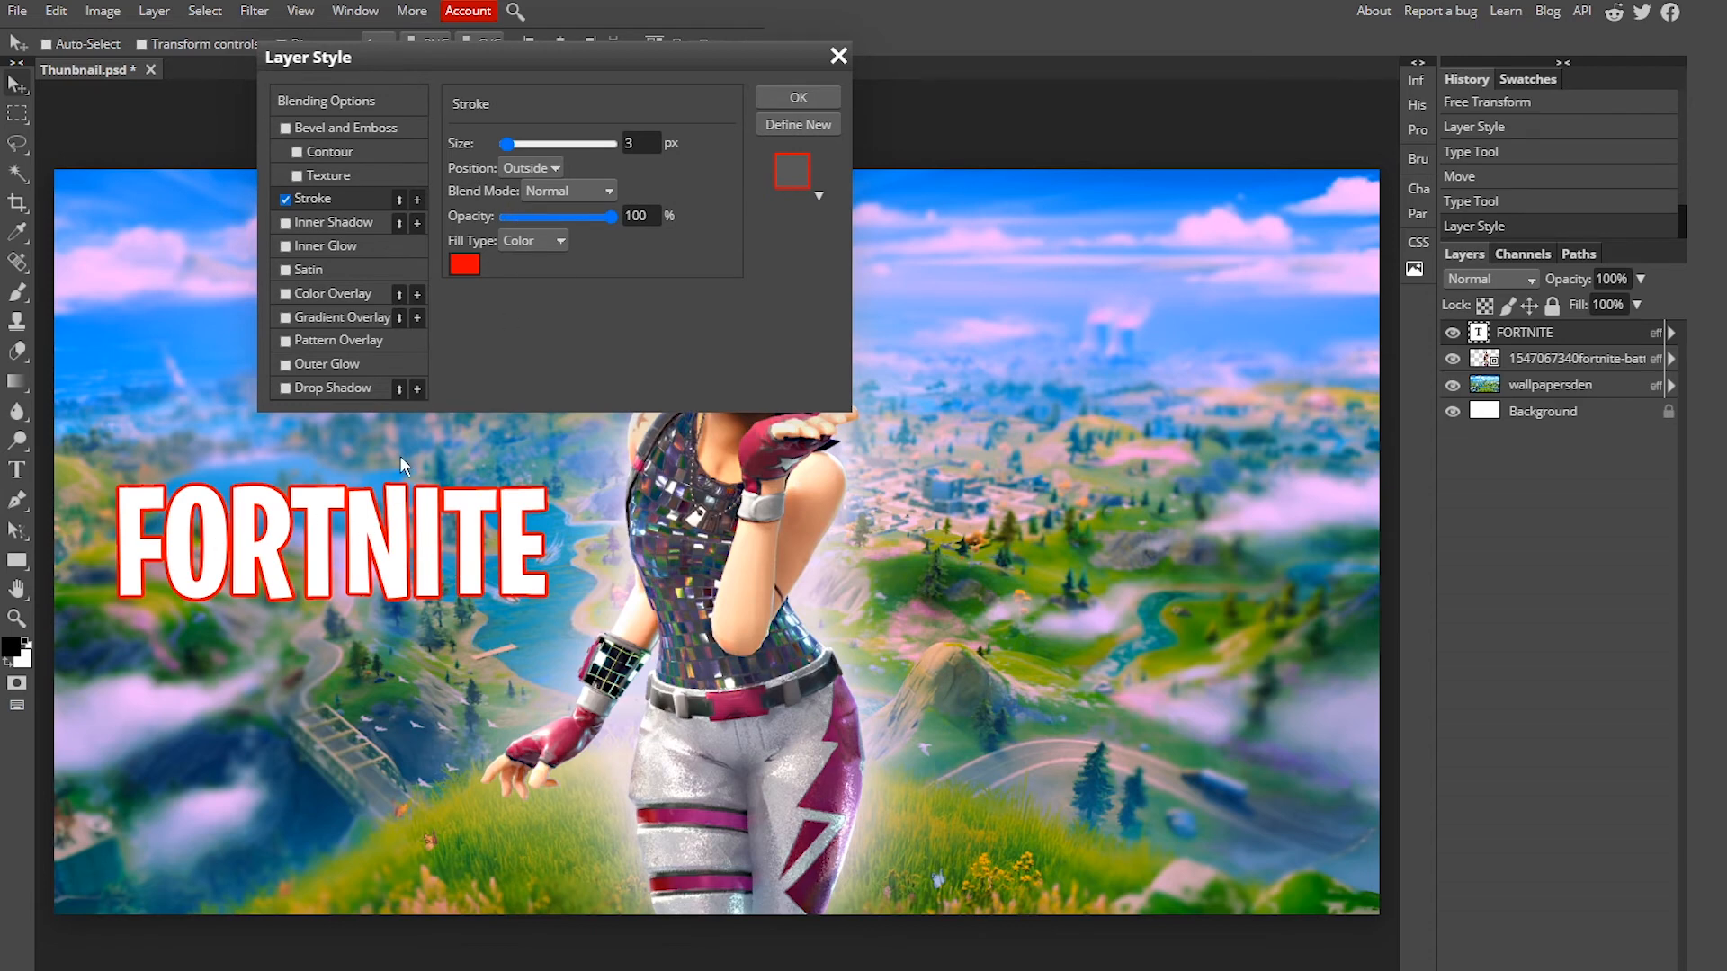
left_click(466, 266)
mouse_move(624, 501)
left_mouse_down()
mouse_move(442, 338)
mouse_move(602, 376)
mouse_move(228, 932)
left_mouse_up()
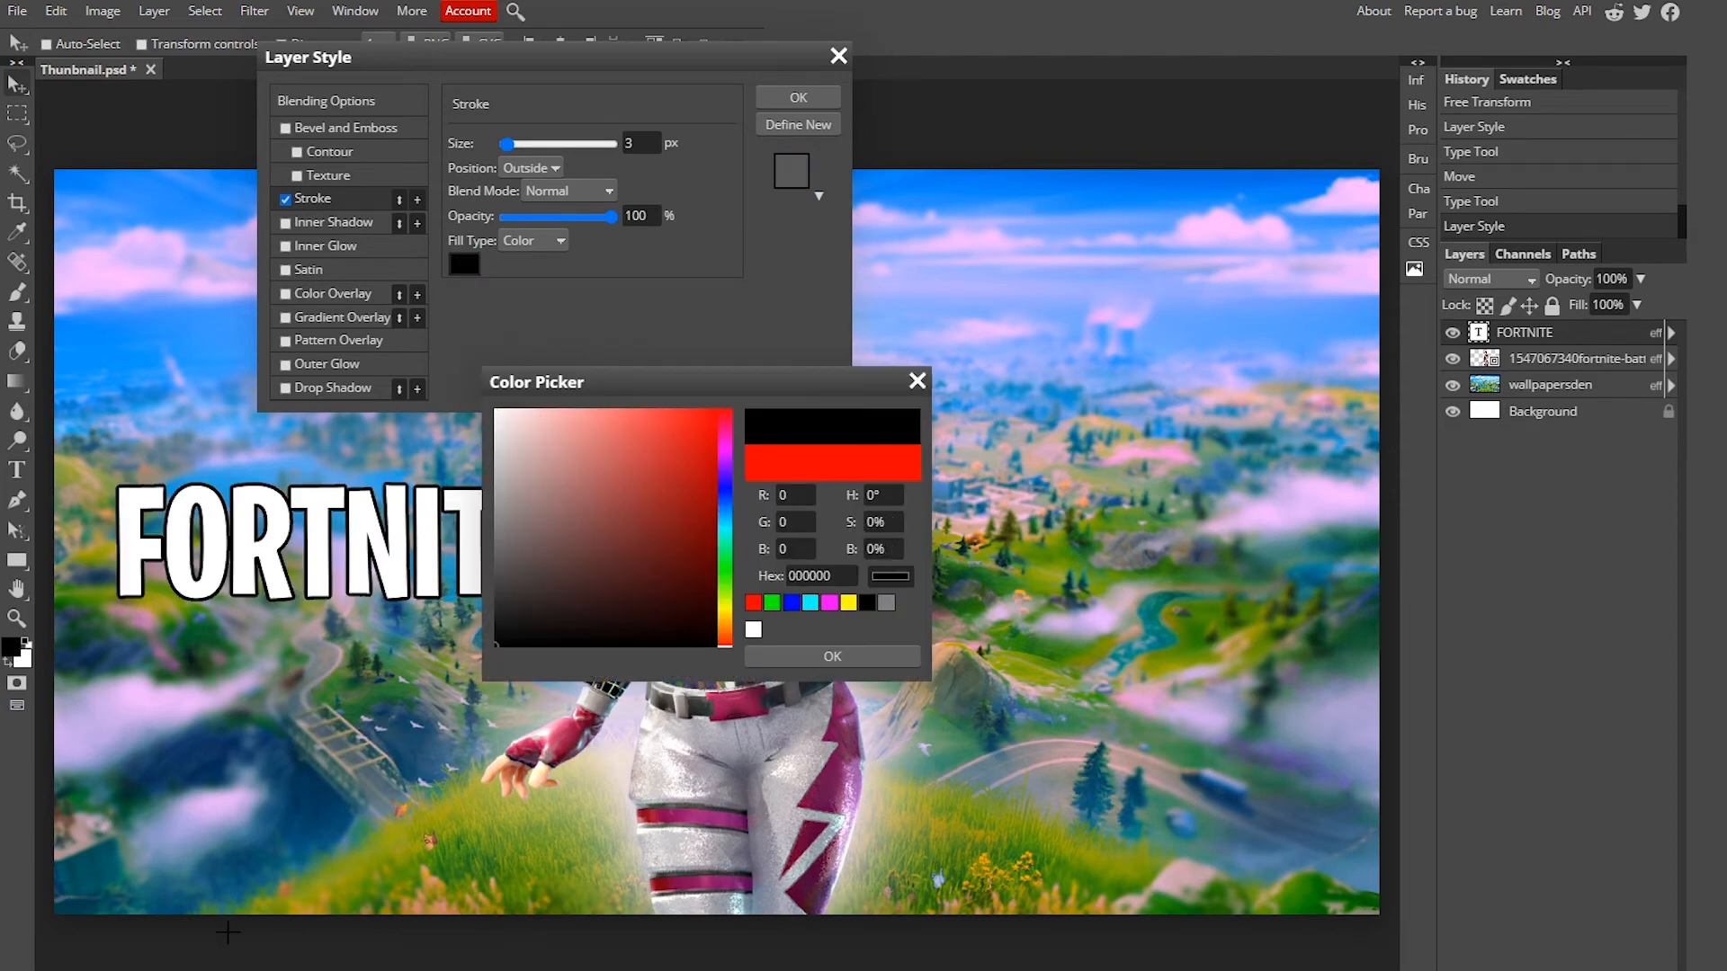
left_click(837, 660)
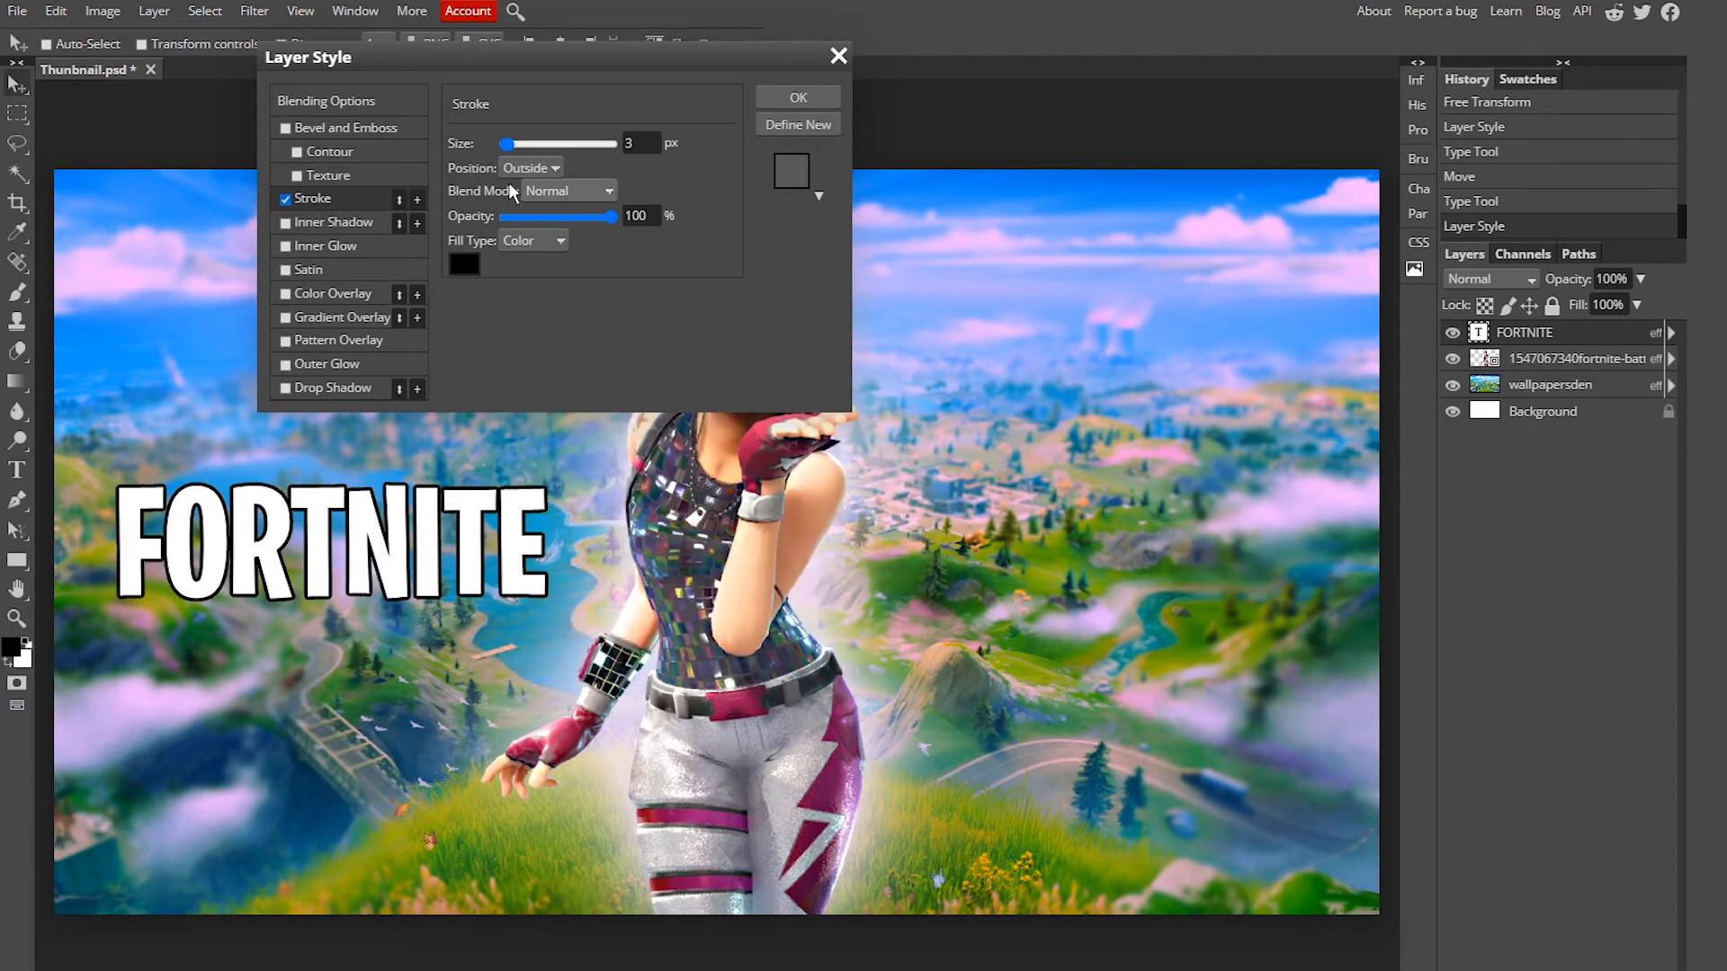
left_click_drag(506, 144, 510, 144)
left_click_drag(547, 59, 223, 95)
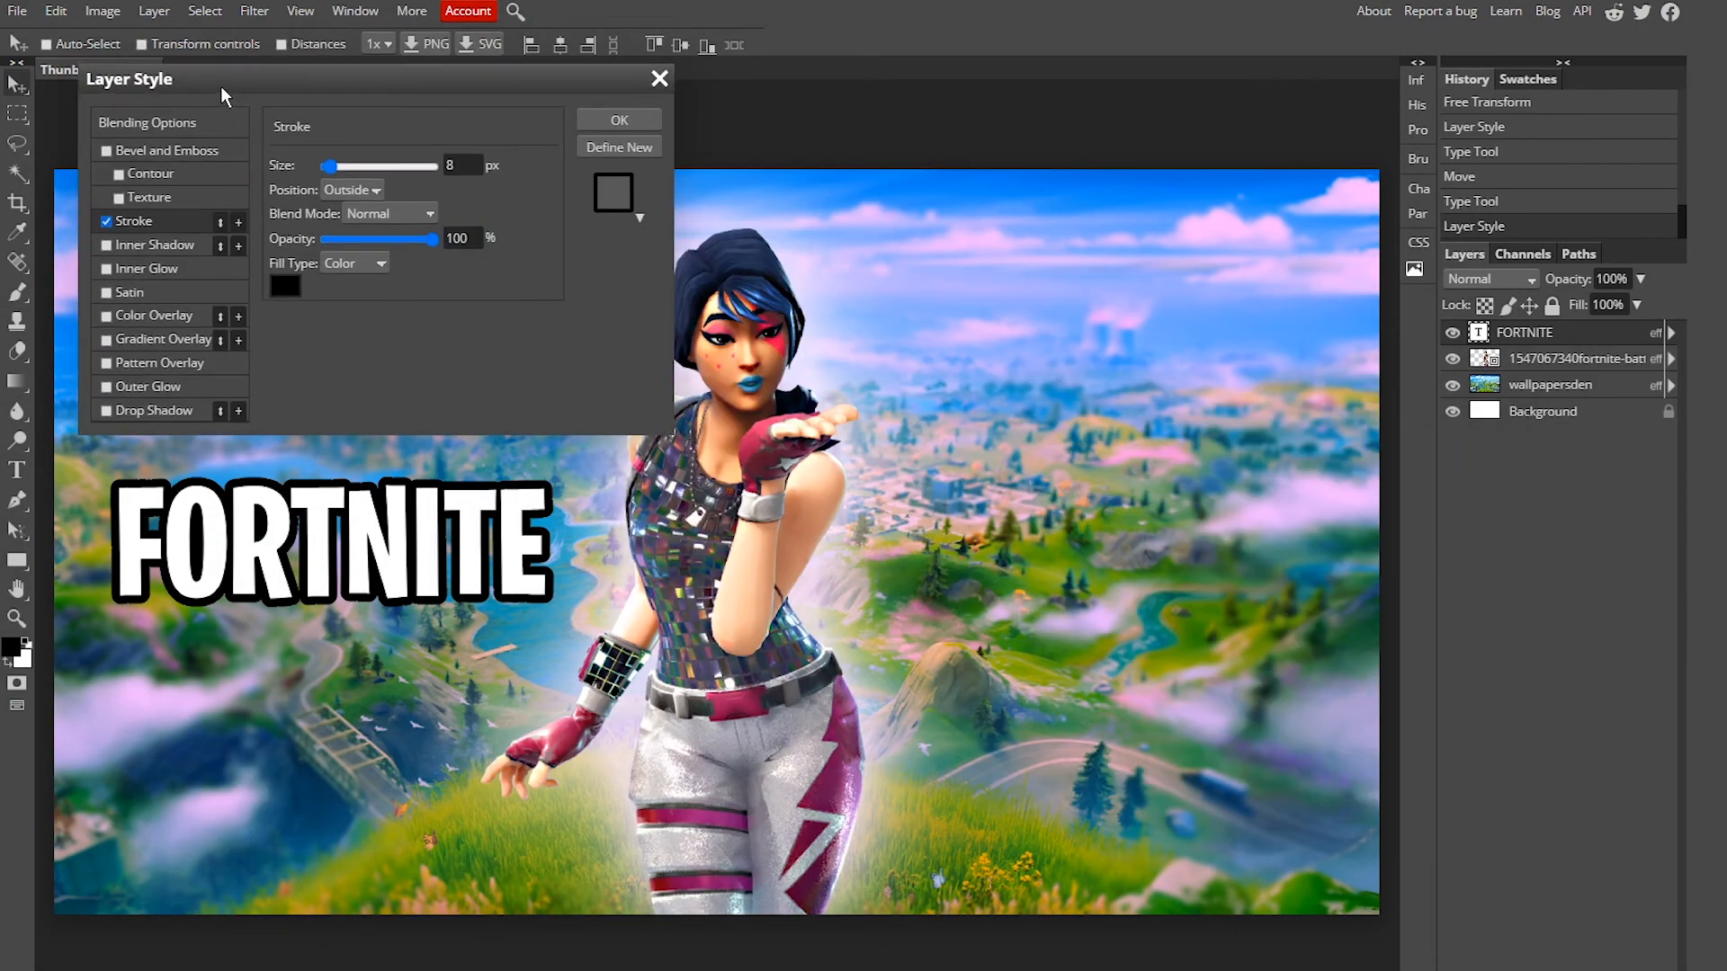
Step: Remove the stroke and re-enable the drop shadow on the FORTNITE text
left_click(106, 222)
left_click(106, 410)
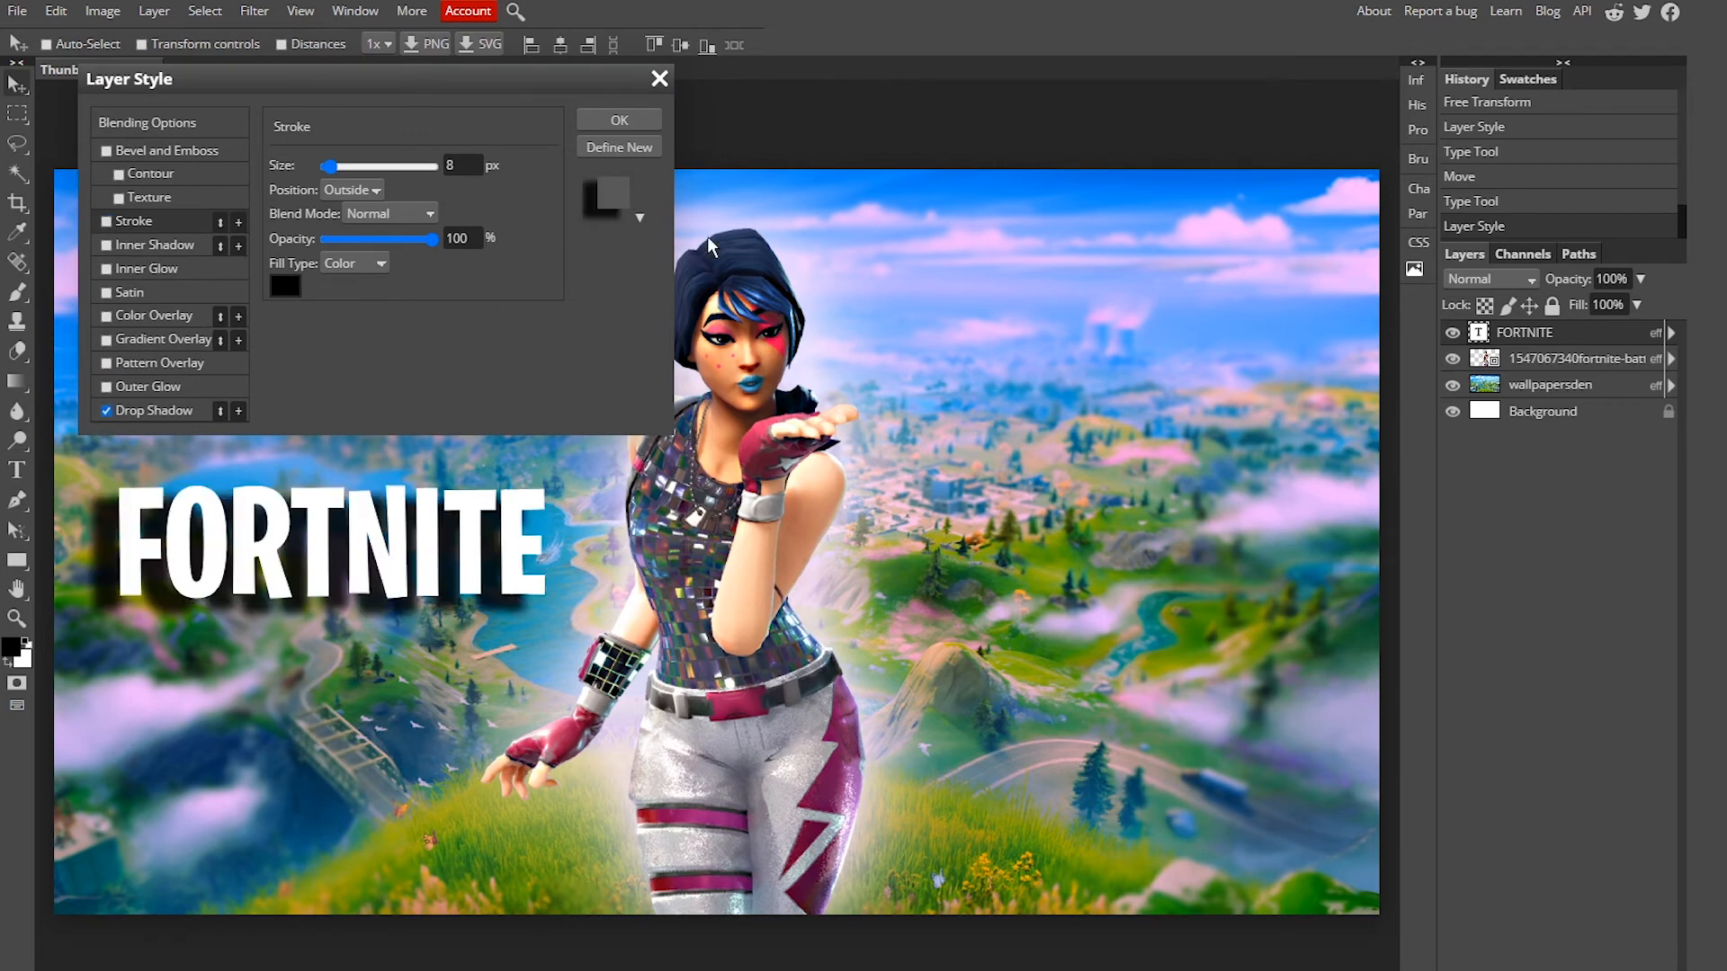
left_click(171, 410)
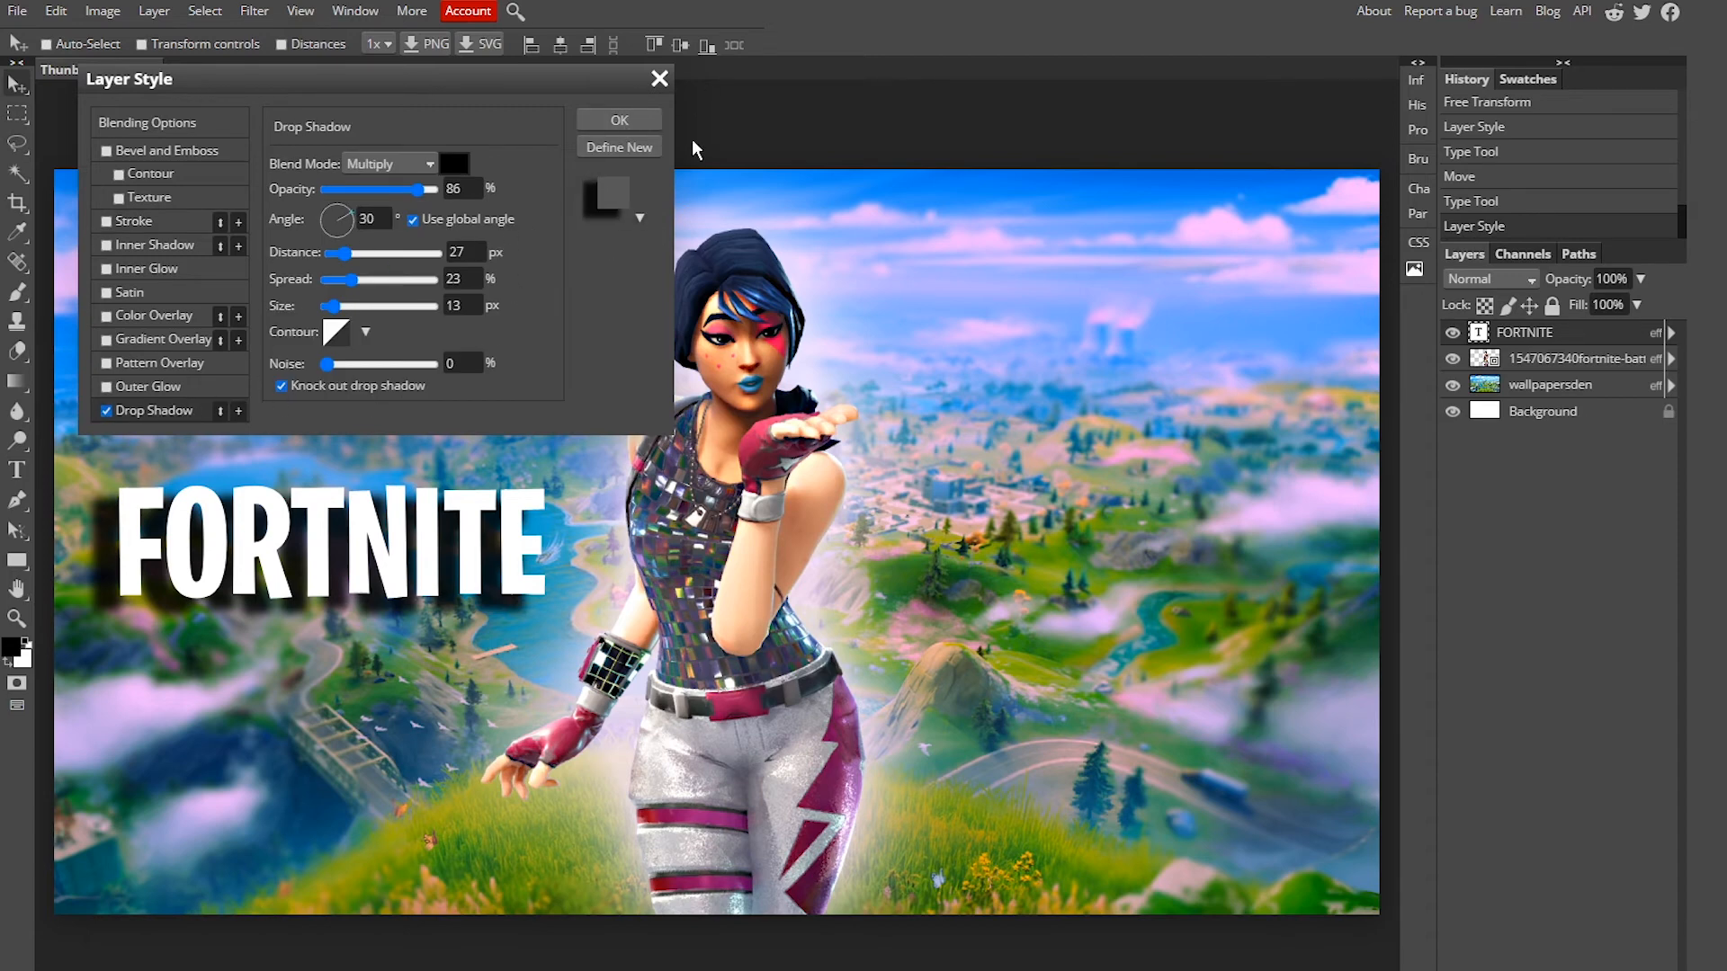
left_click(640, 121)
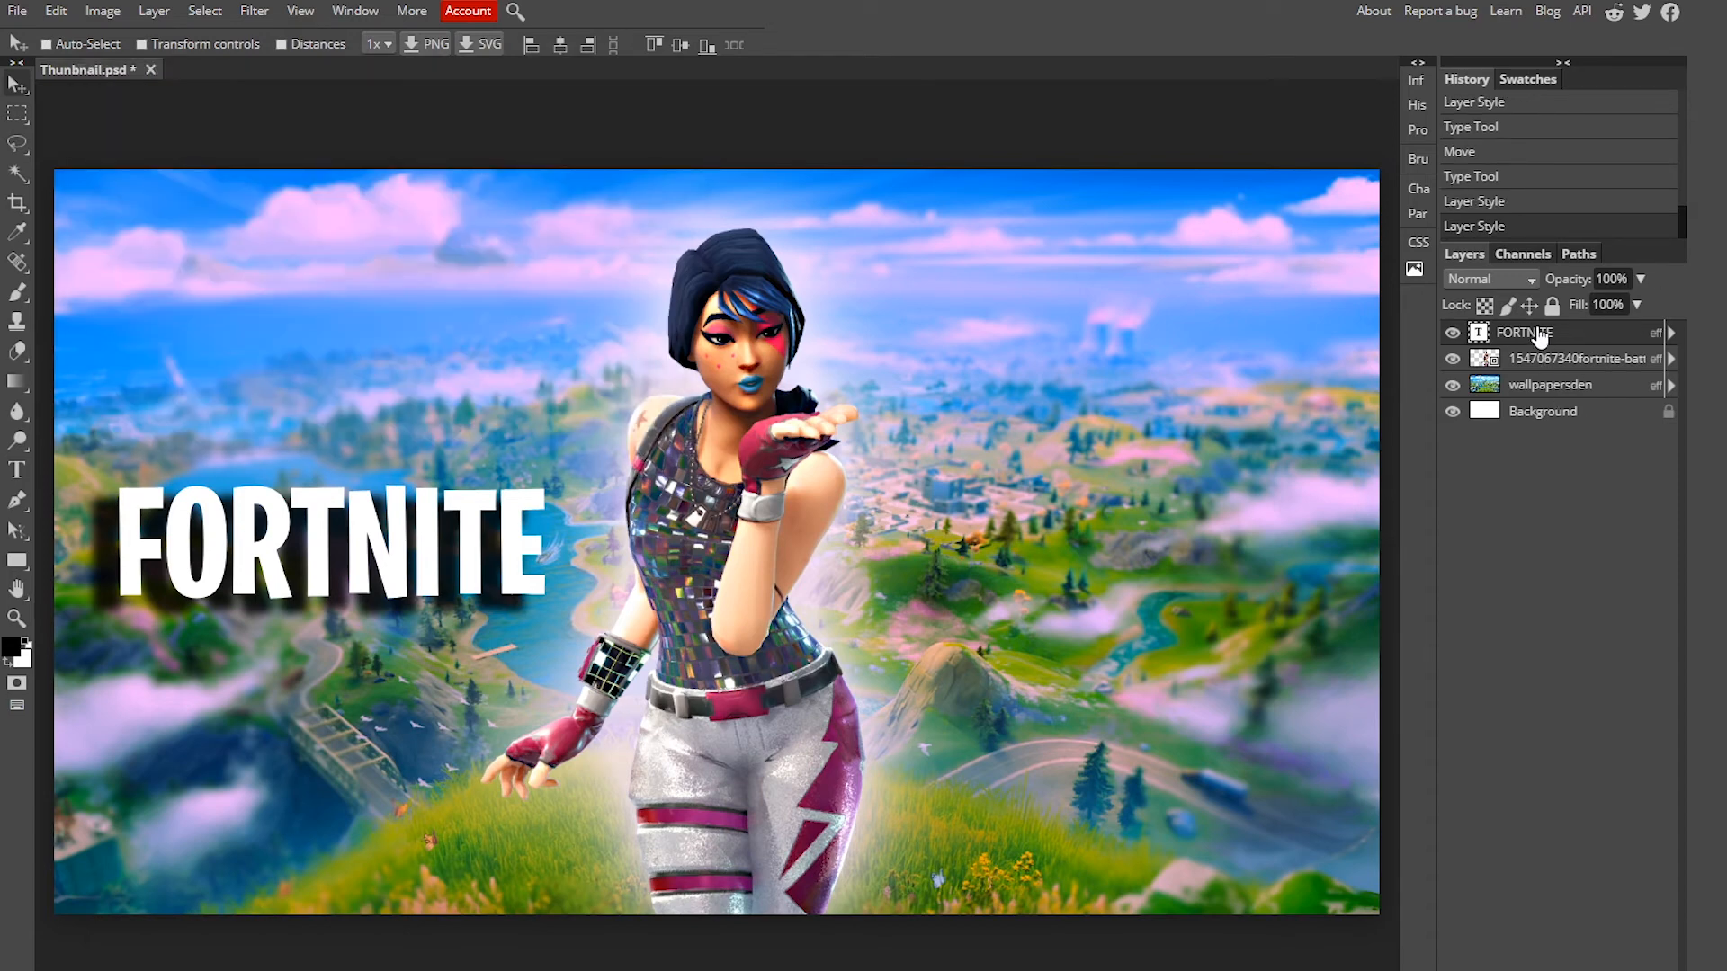
Step: Duplicate the FORTNITE text layer and move the copy to the right side of the canvas
right_click(1534, 331)
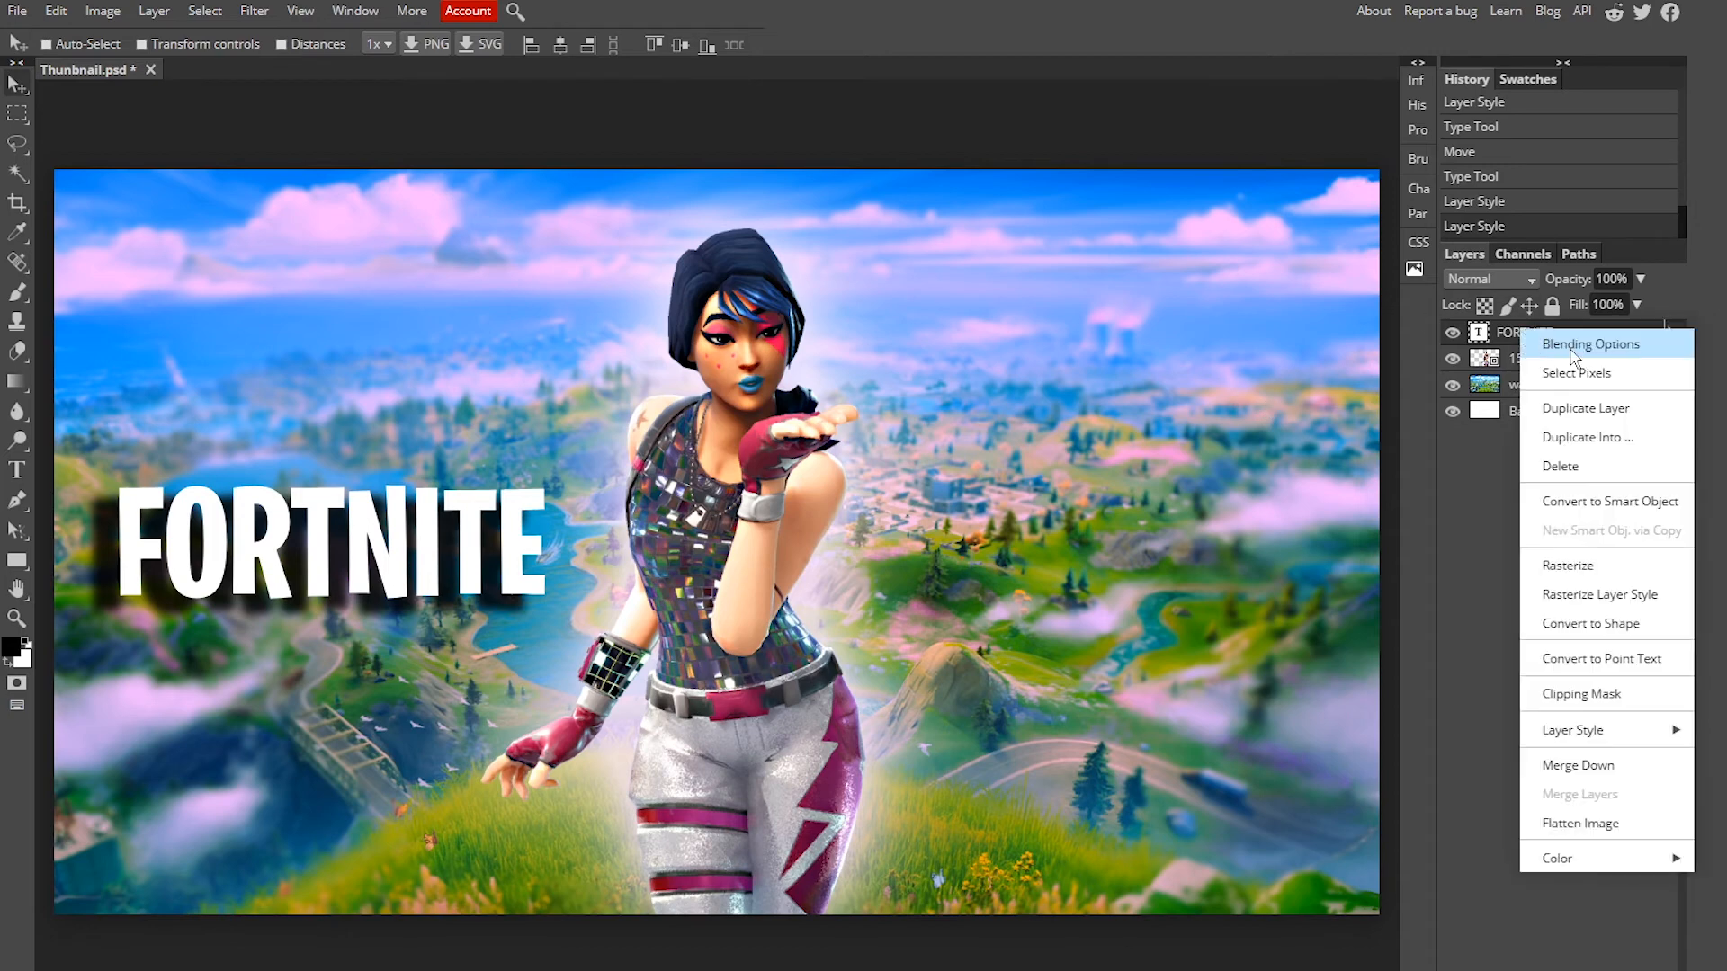
right_click(1511, 335)
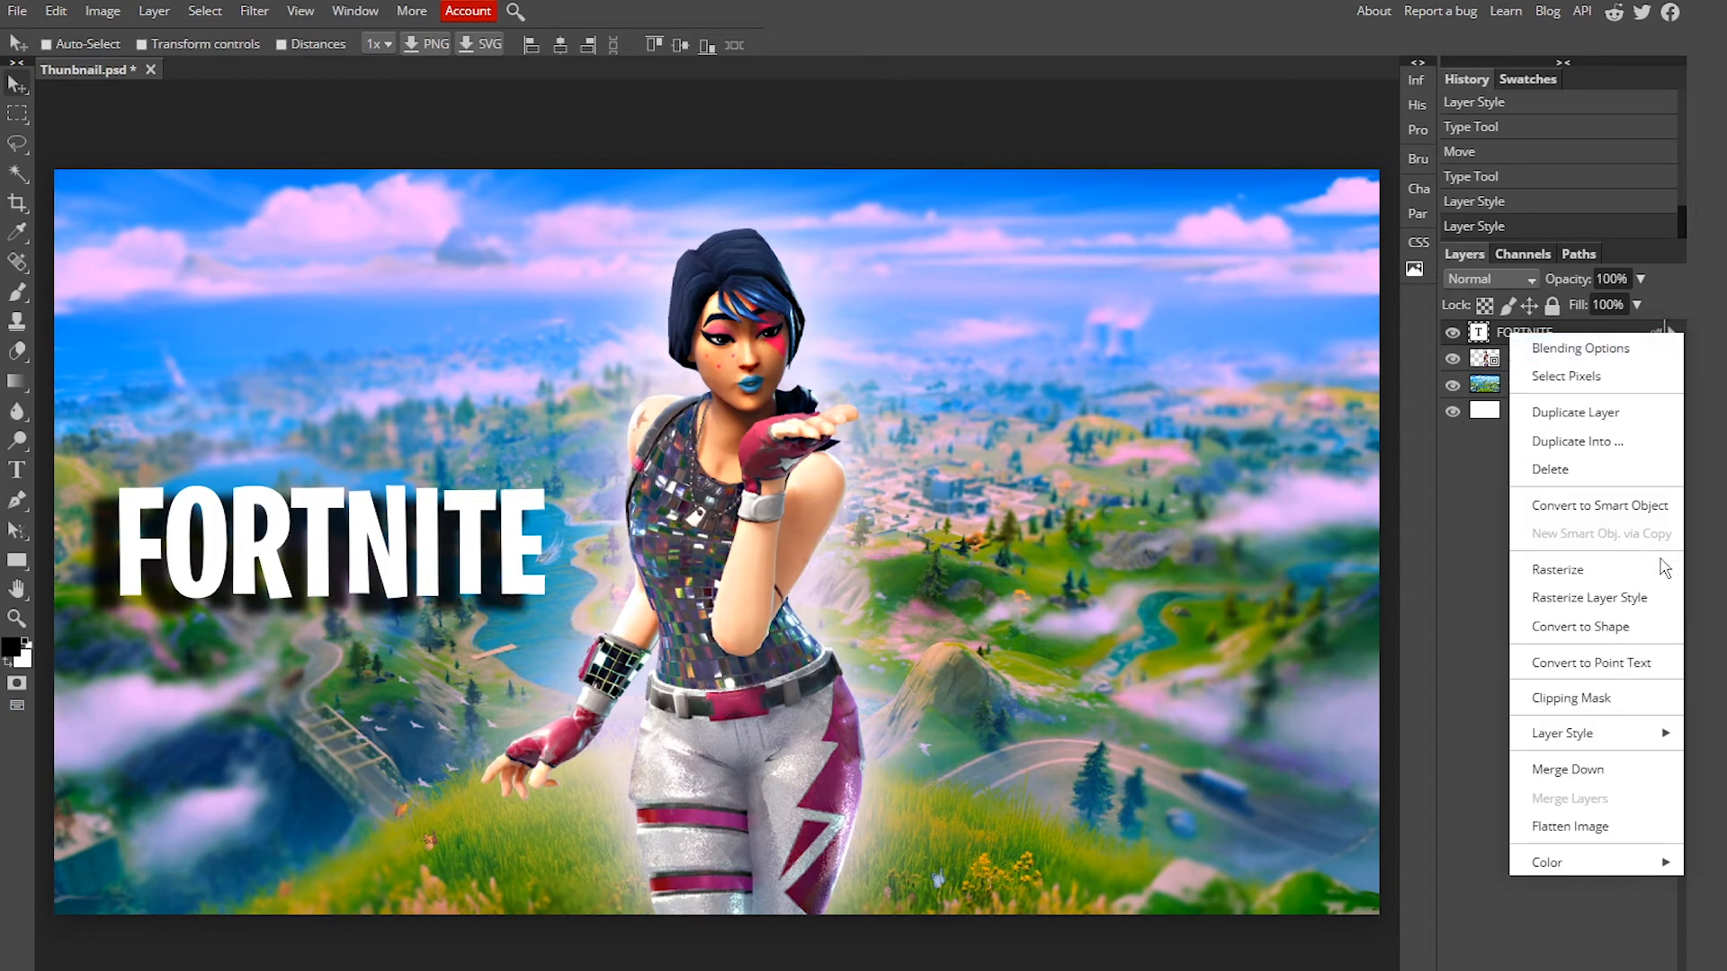
left_click(1597, 421)
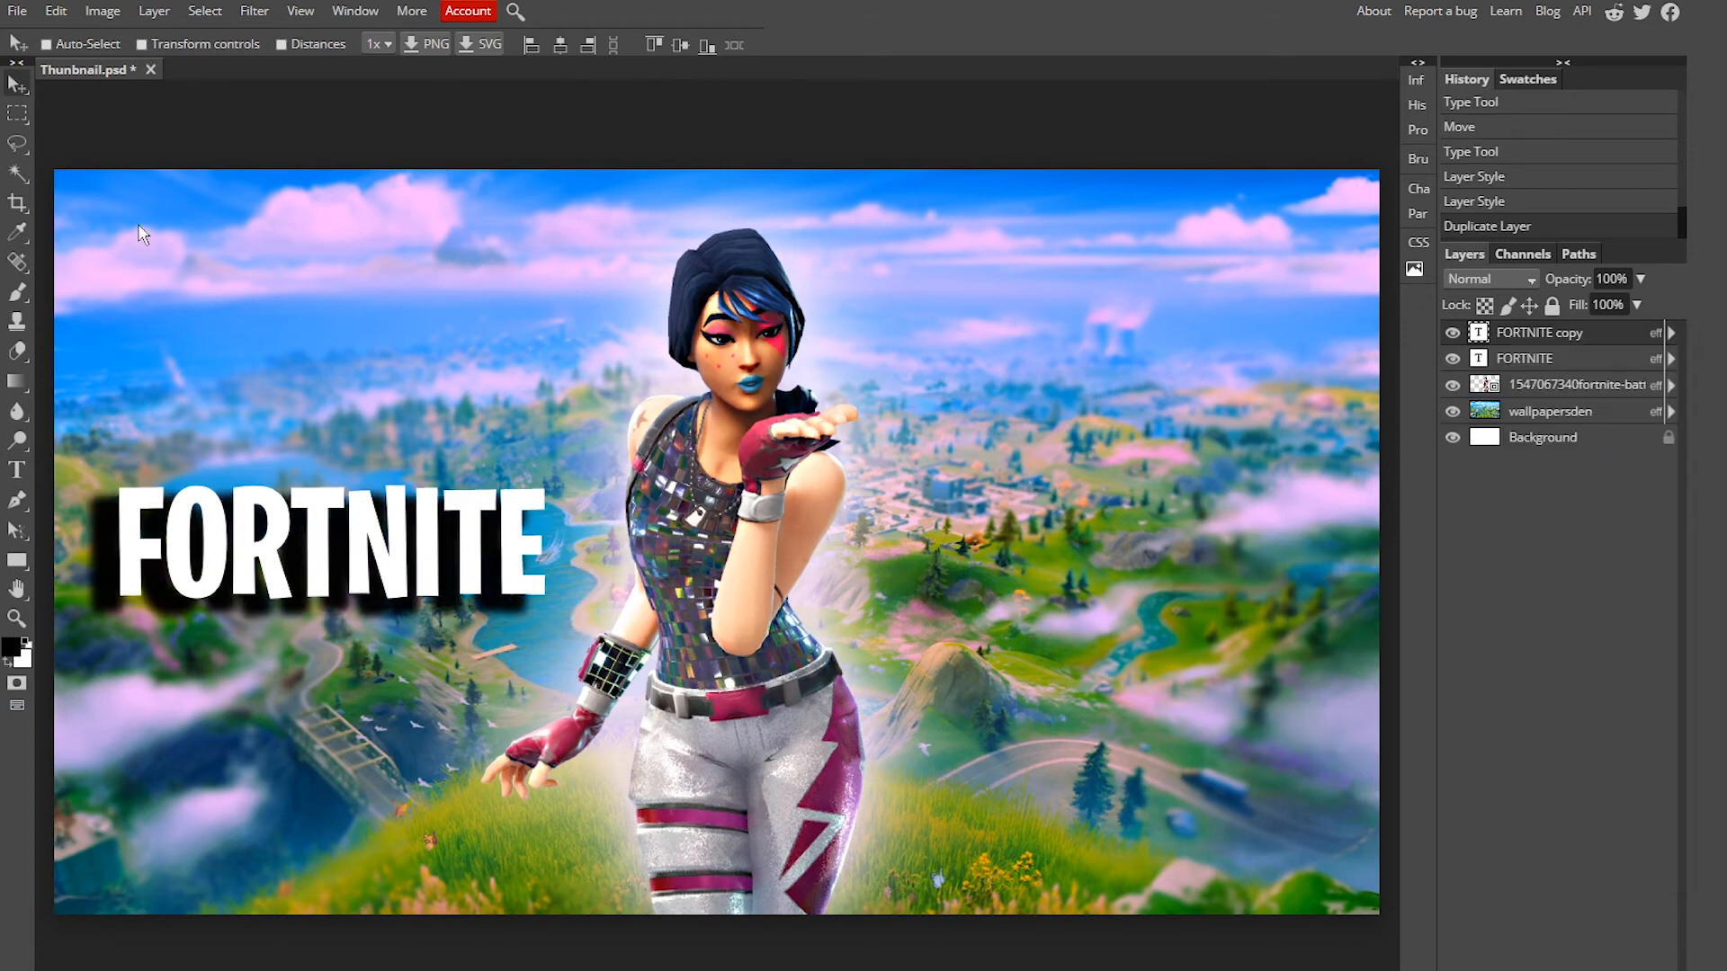
left_click_drag(329, 525, 1079, 533)
Step: Retype the duplicated text as THUMBNAIL and shift it slightly left
key("t")
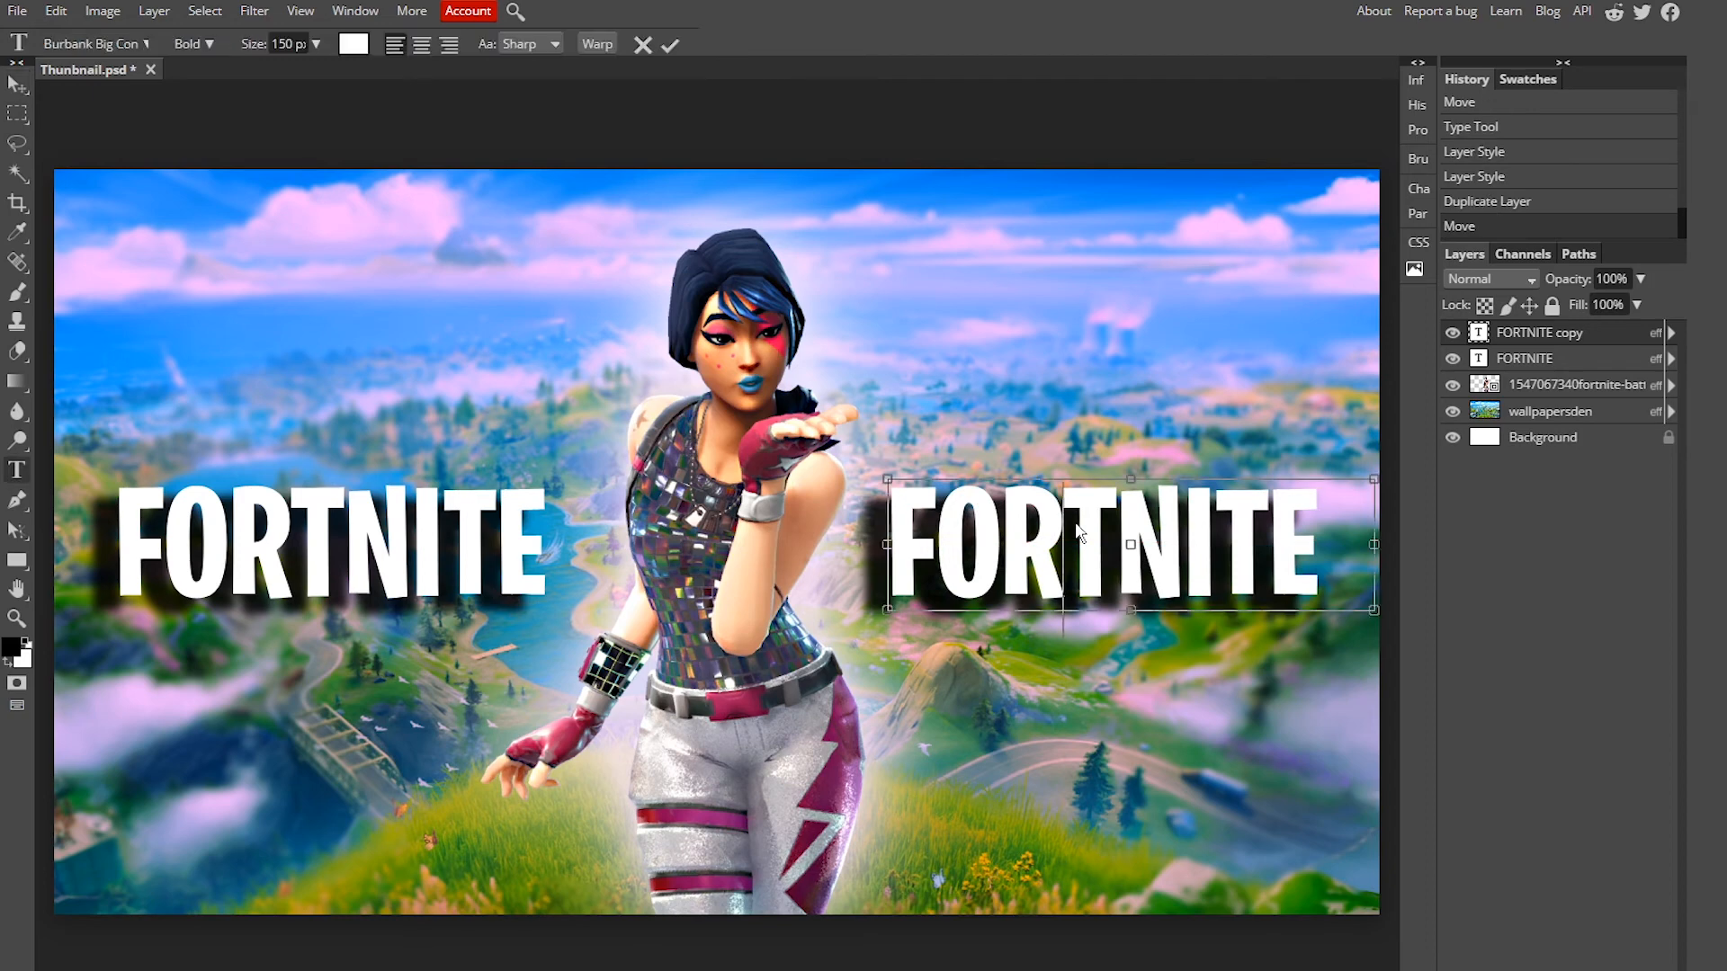
double_click(1079, 533)
type("THUMBNAC")
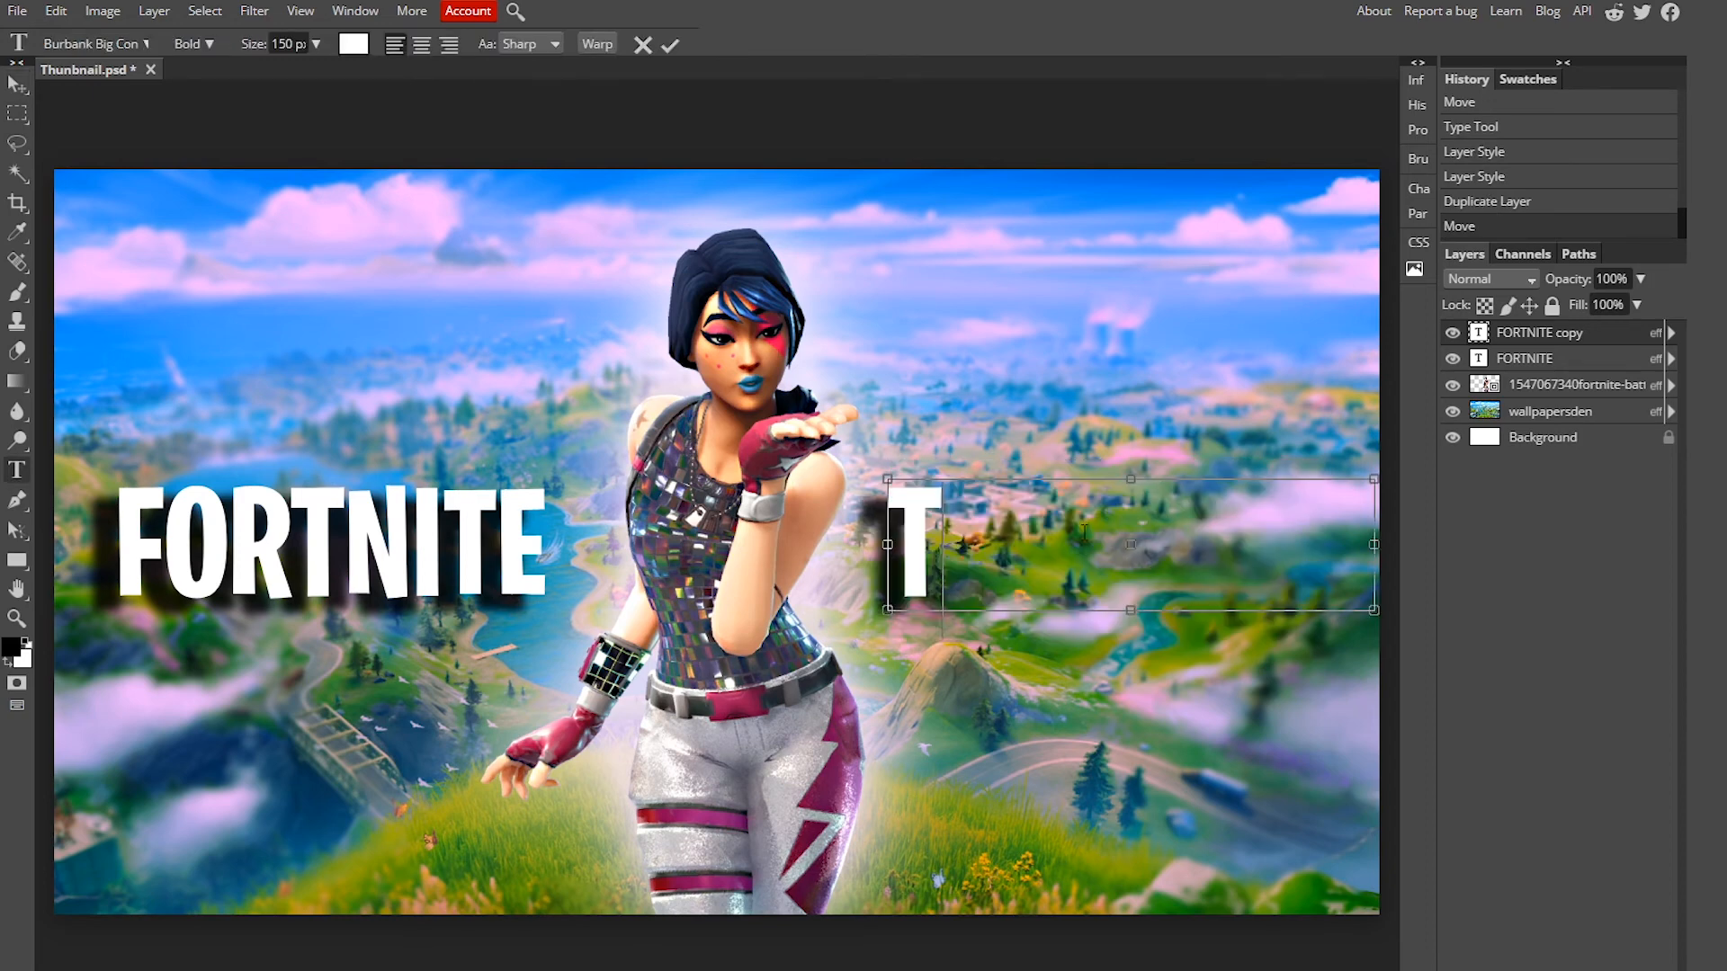
key("BackSpace")
type("IL")
key("ctrl+Return")
key("v")
left_click_drag(1084, 532, 1007, 532)
Step: Move the character layer above both title layers and shift the character slightly left between the titles
left_click_drag(1551, 385, 1551, 328)
left_click_drag(742, 531, 694, 536)
left_click(1542, 359)
left_click_drag(1061, 543, 1068, 543)
left_click(1542, 385)
left_click_drag(332, 543, 334, 543)
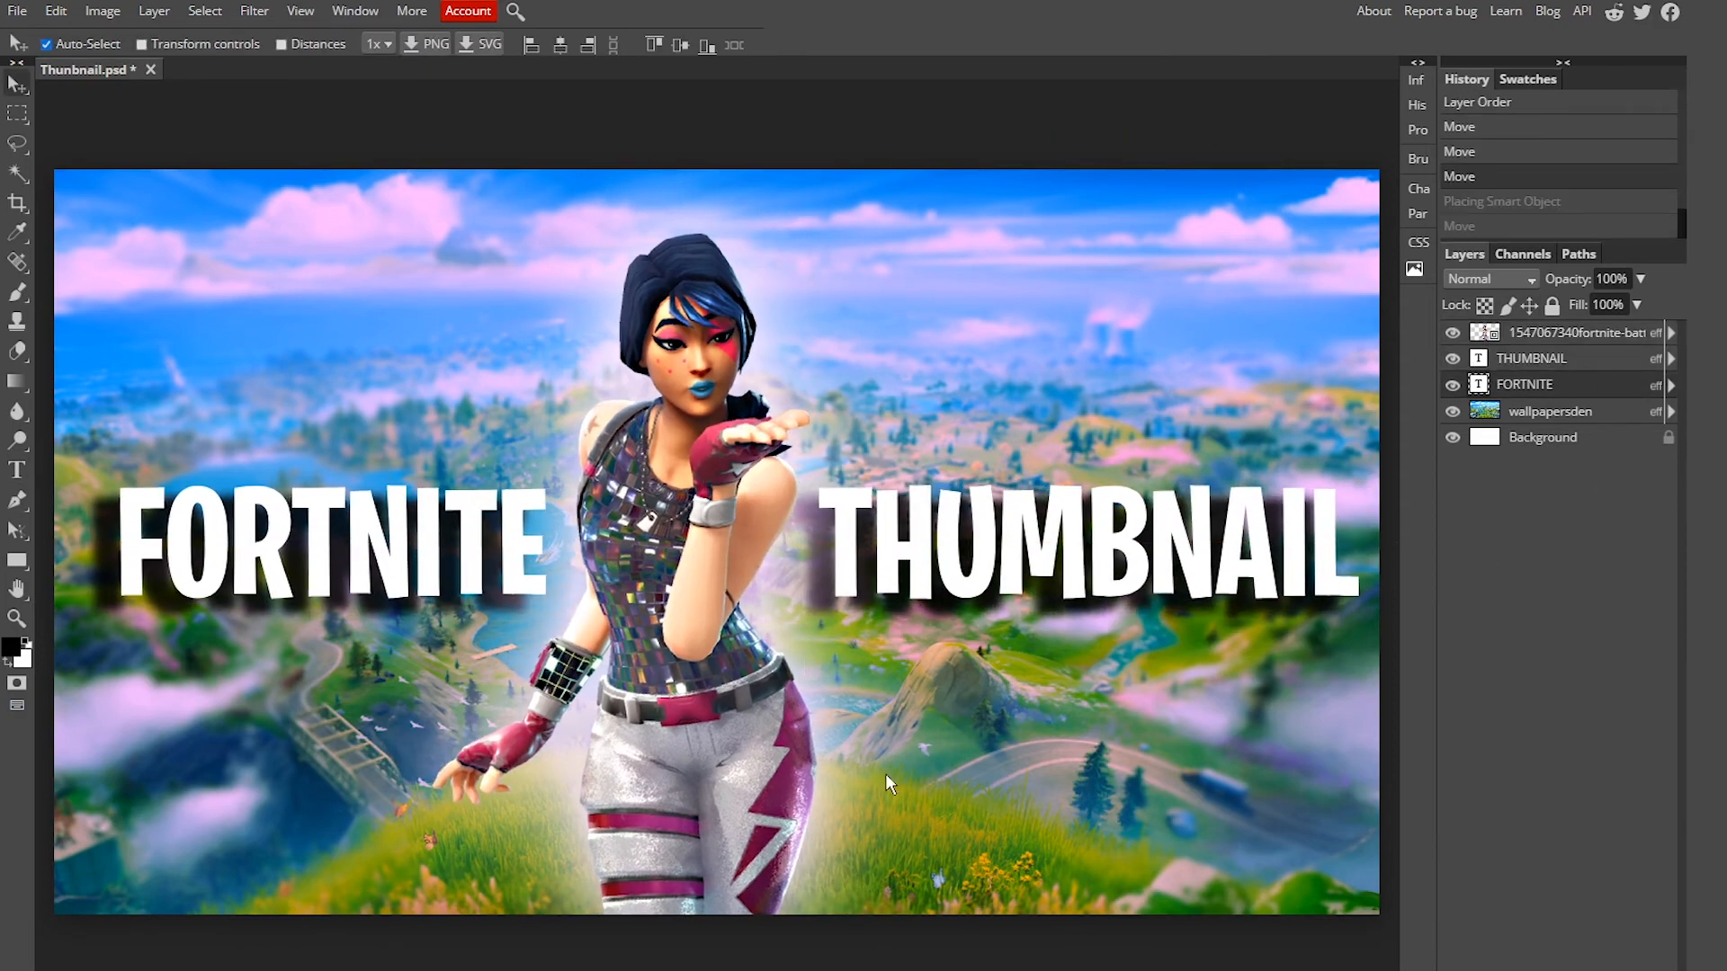
Step: Import the red arrow banner 300846945217211.png from the Thumbnail Tutorial folder and place it over the canvas centre
key("alt+Tab")
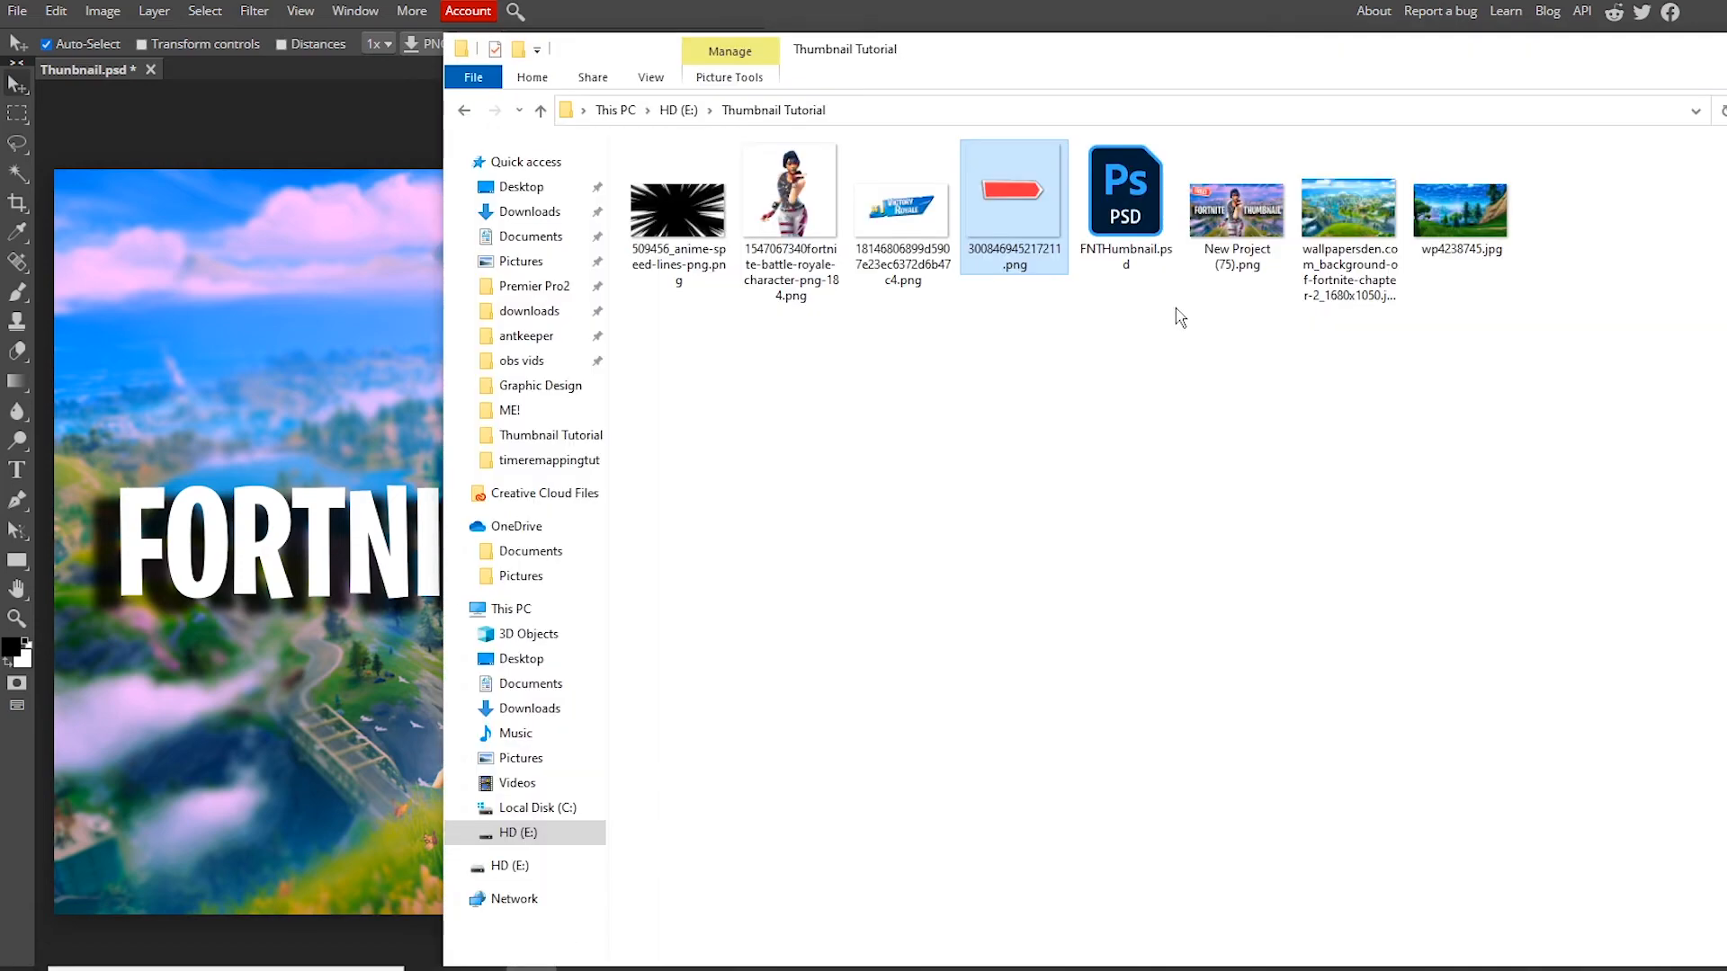
left_click_drag(1015, 226, 230, 306)
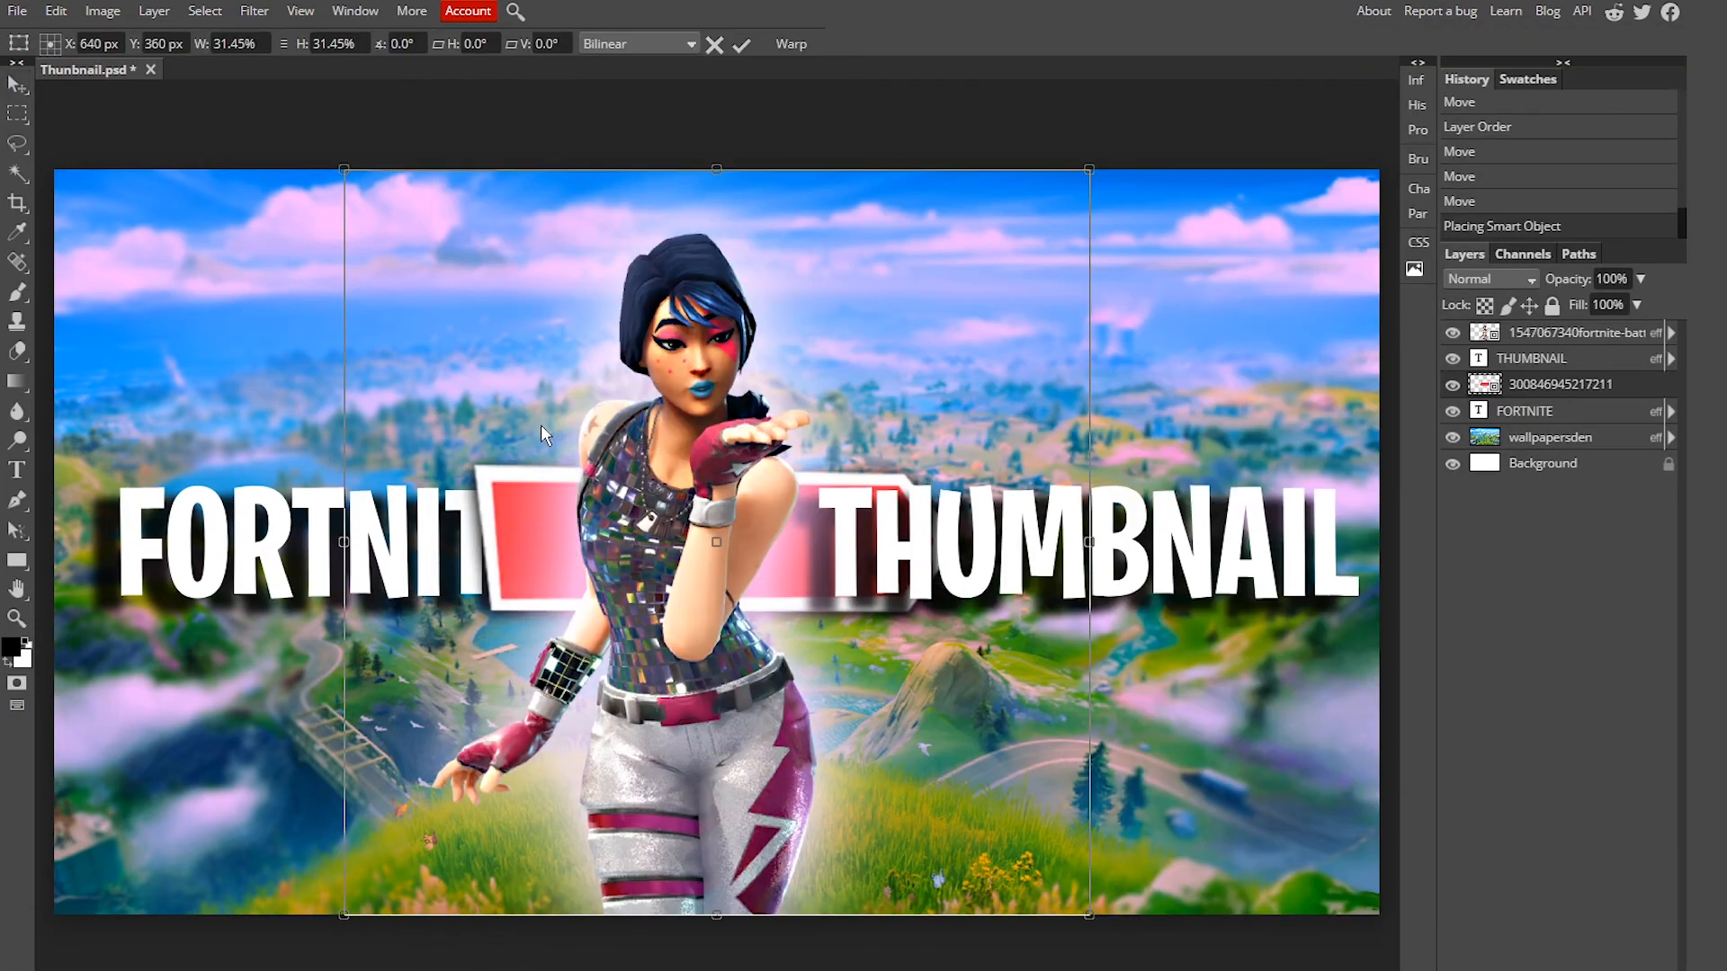
left_click_drag(481, 403, 562, 396)
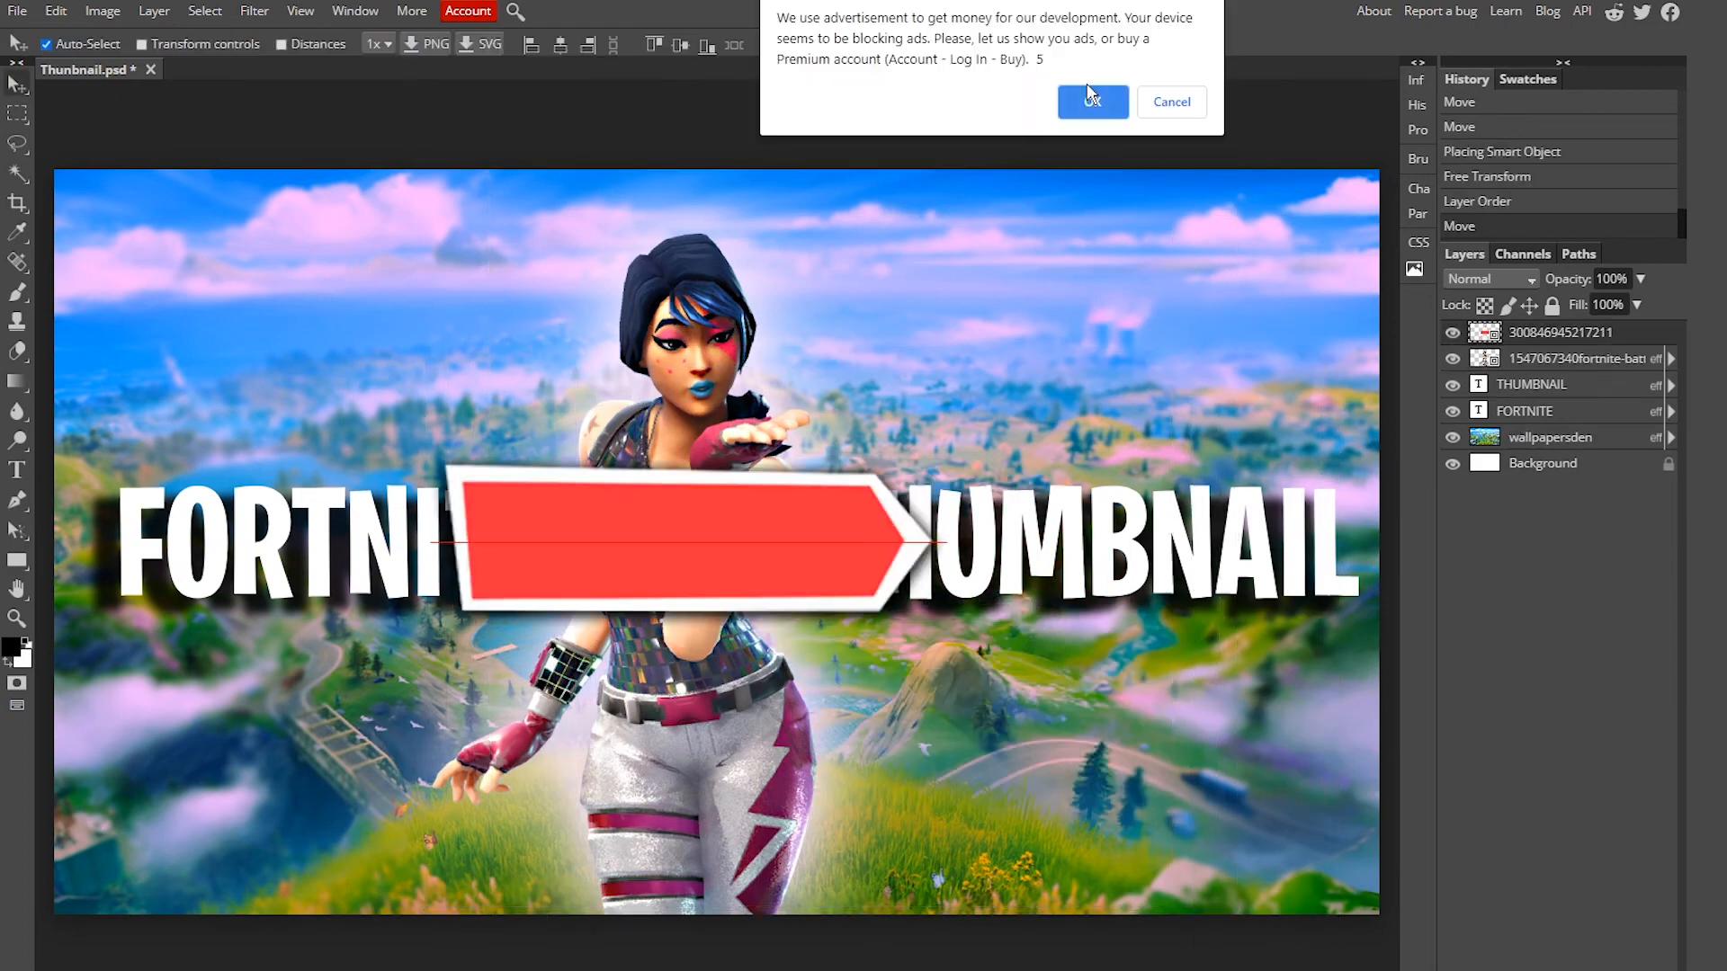
left_click(1091, 97)
left_click_drag(951, 297, 820, 580)
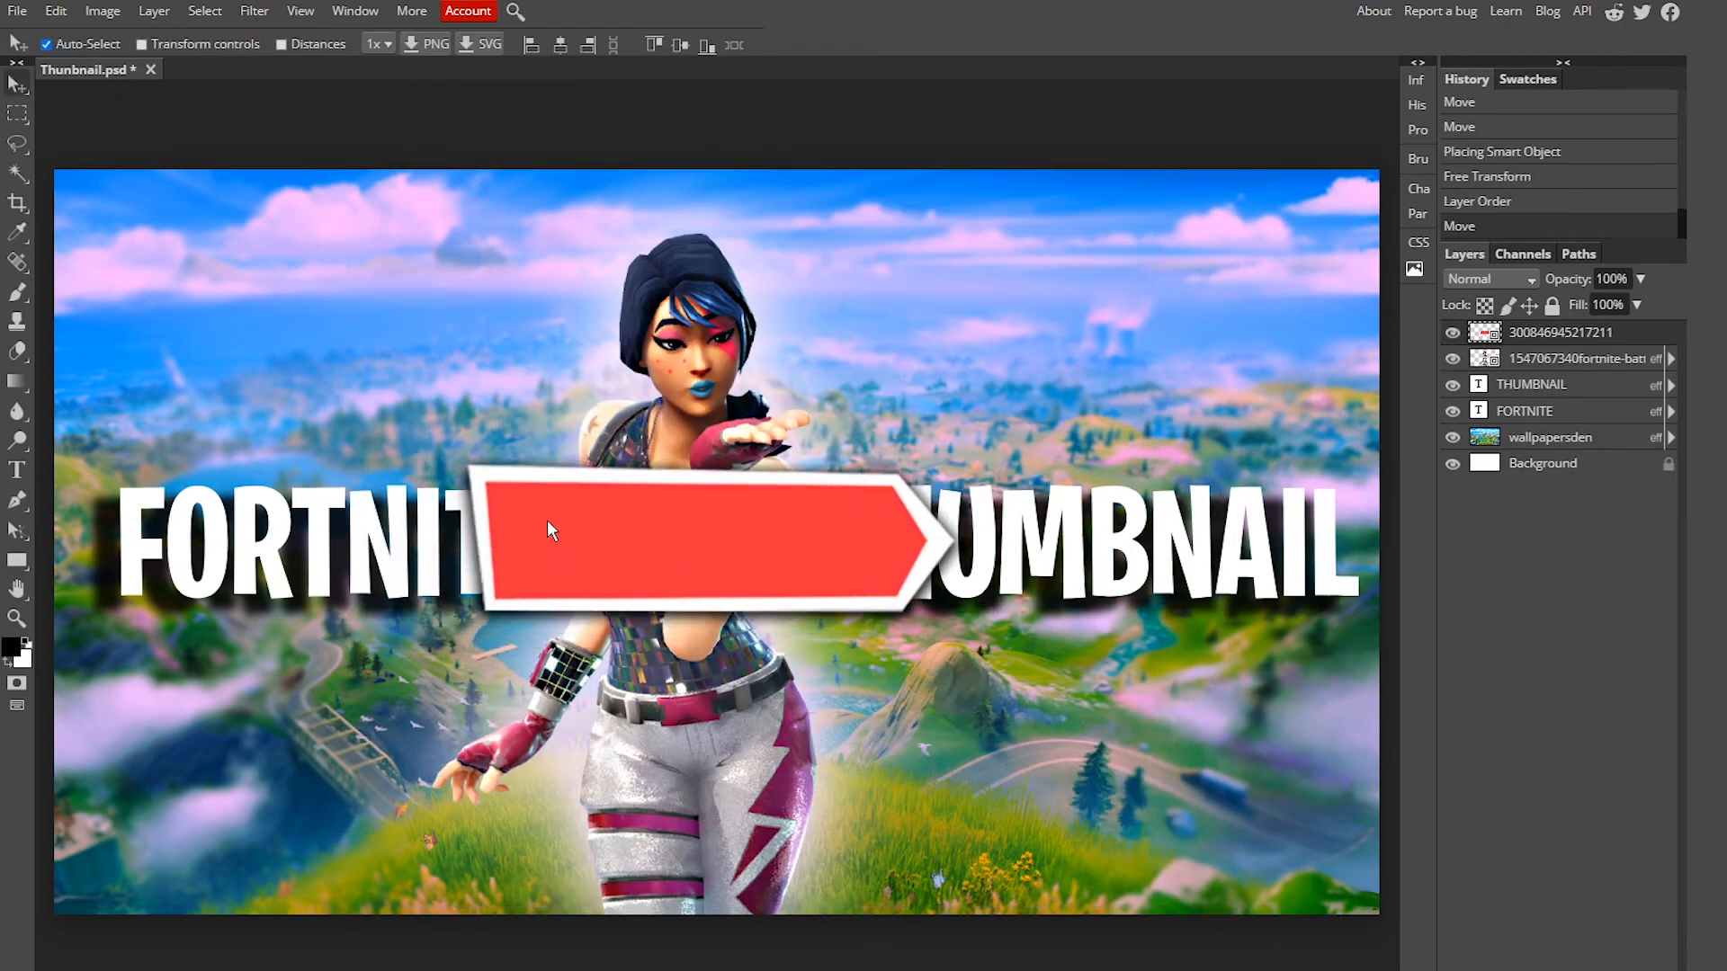
left_click_drag(865, 579, 816, 545)
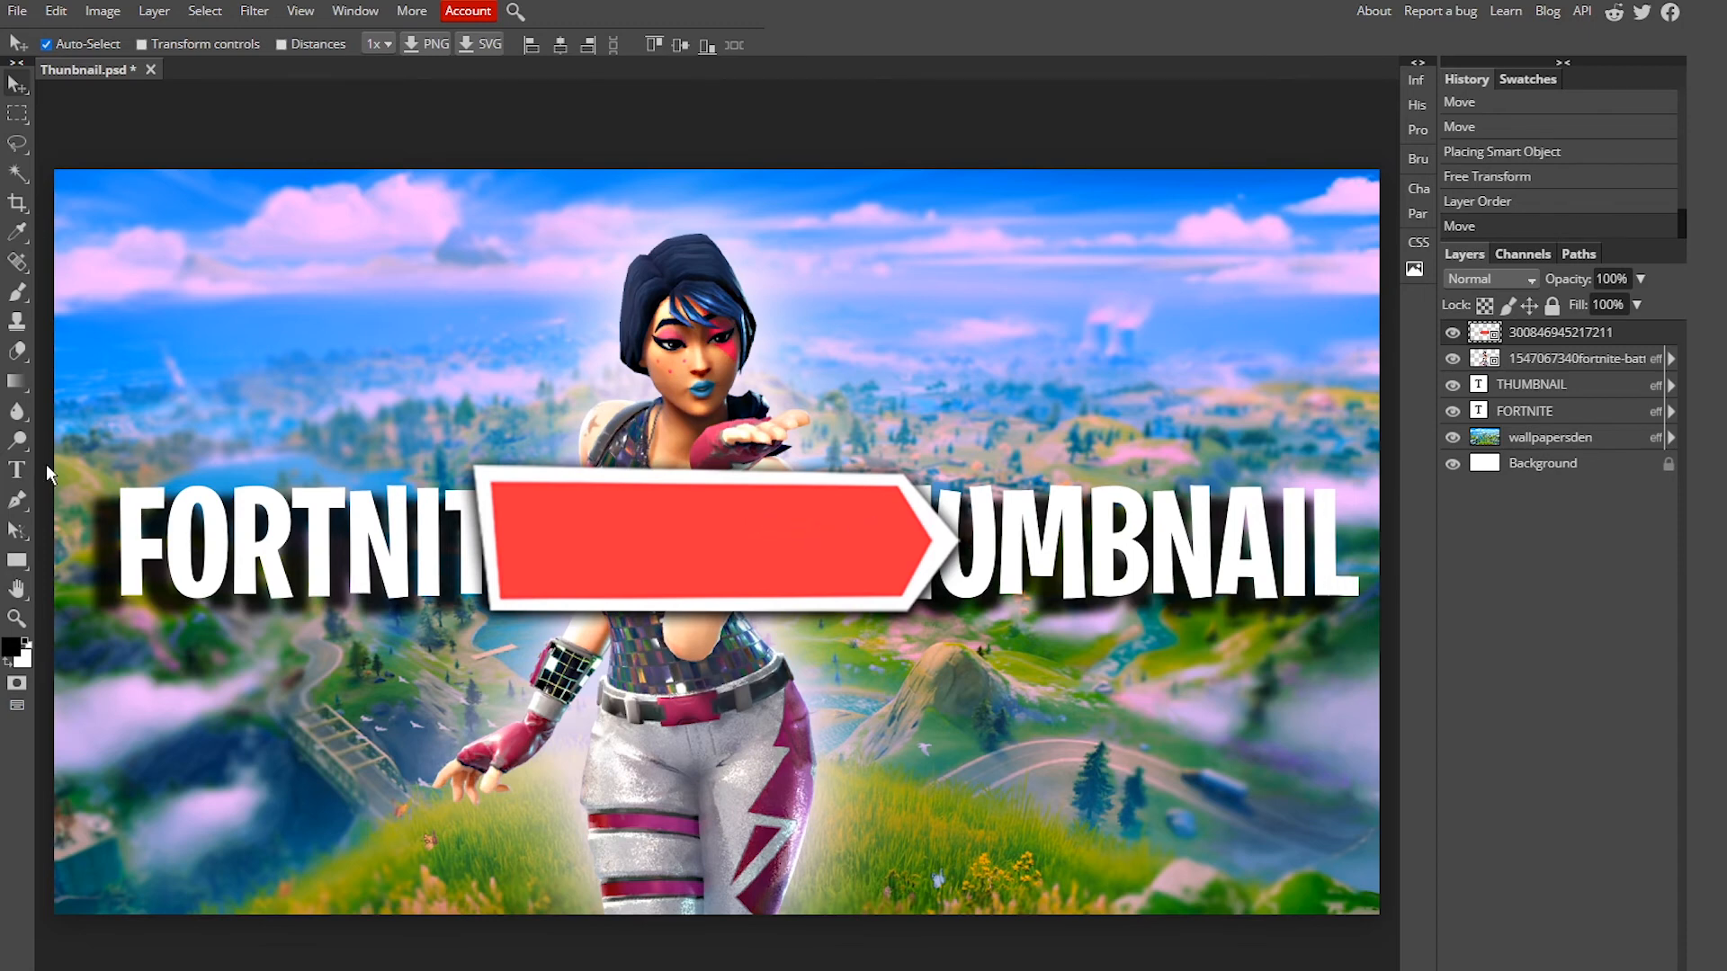
left_click_drag(703, 431, 756, 561)
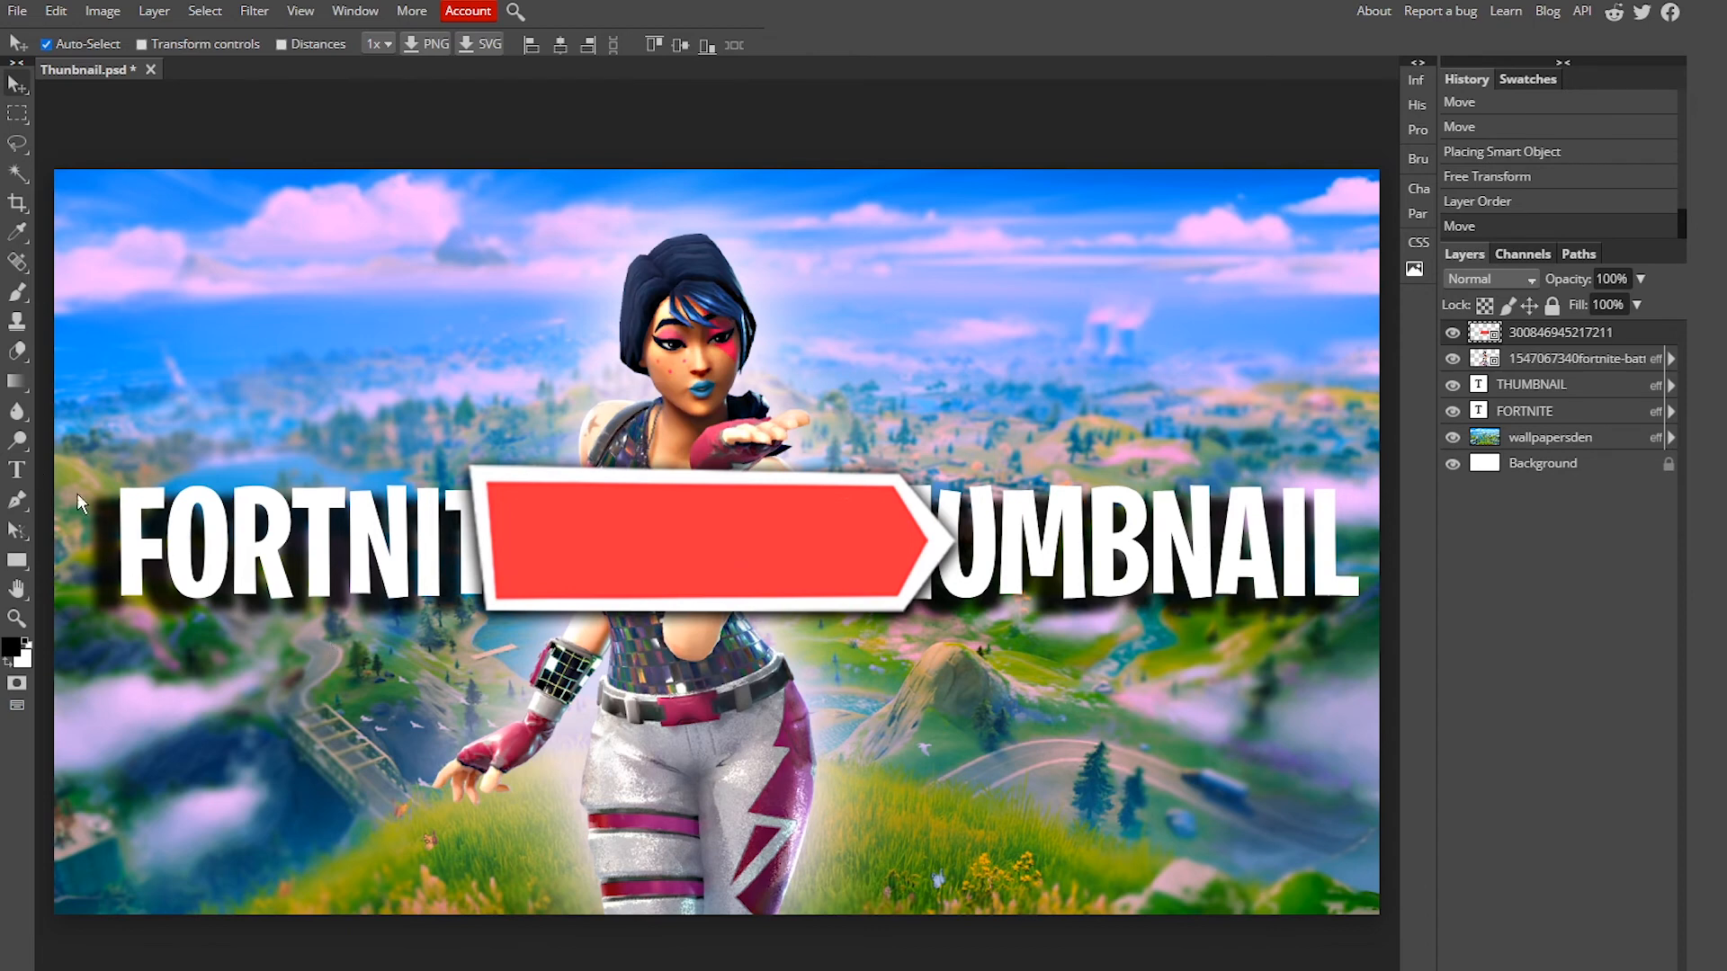
Step: Add a FREE! text layer at 20 px and centre it on the red banner
left_click(1103, 101)
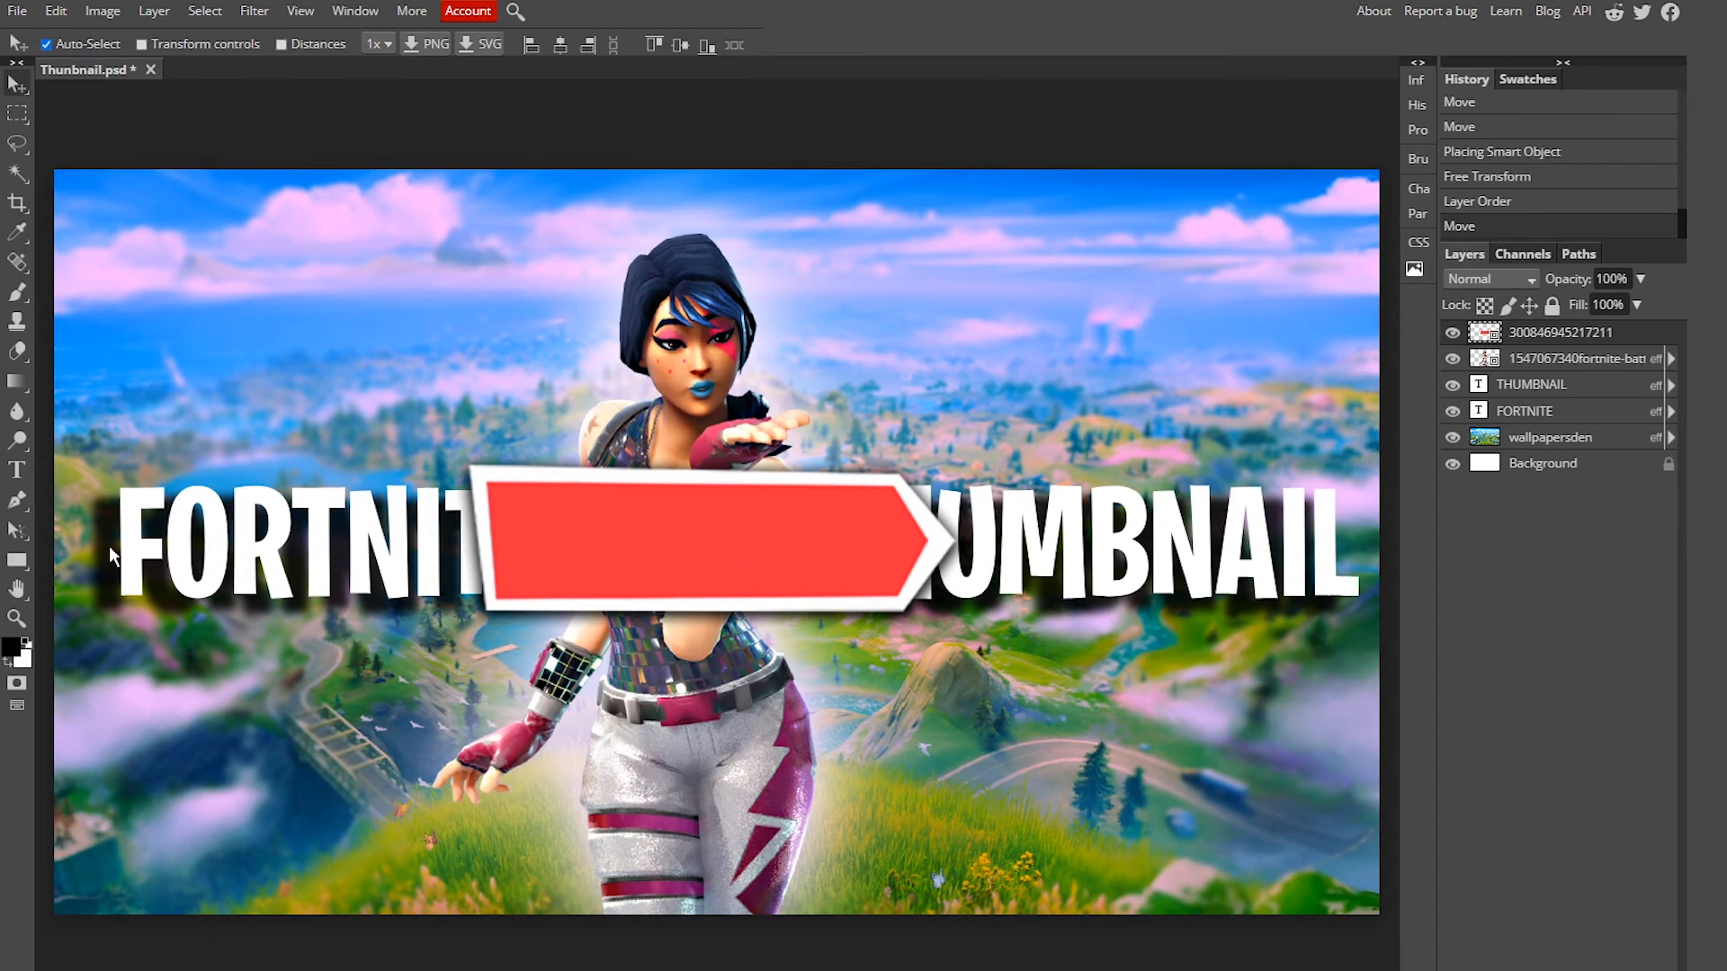
left_click(16, 471)
left_click_drag(554, 500, 839, 582)
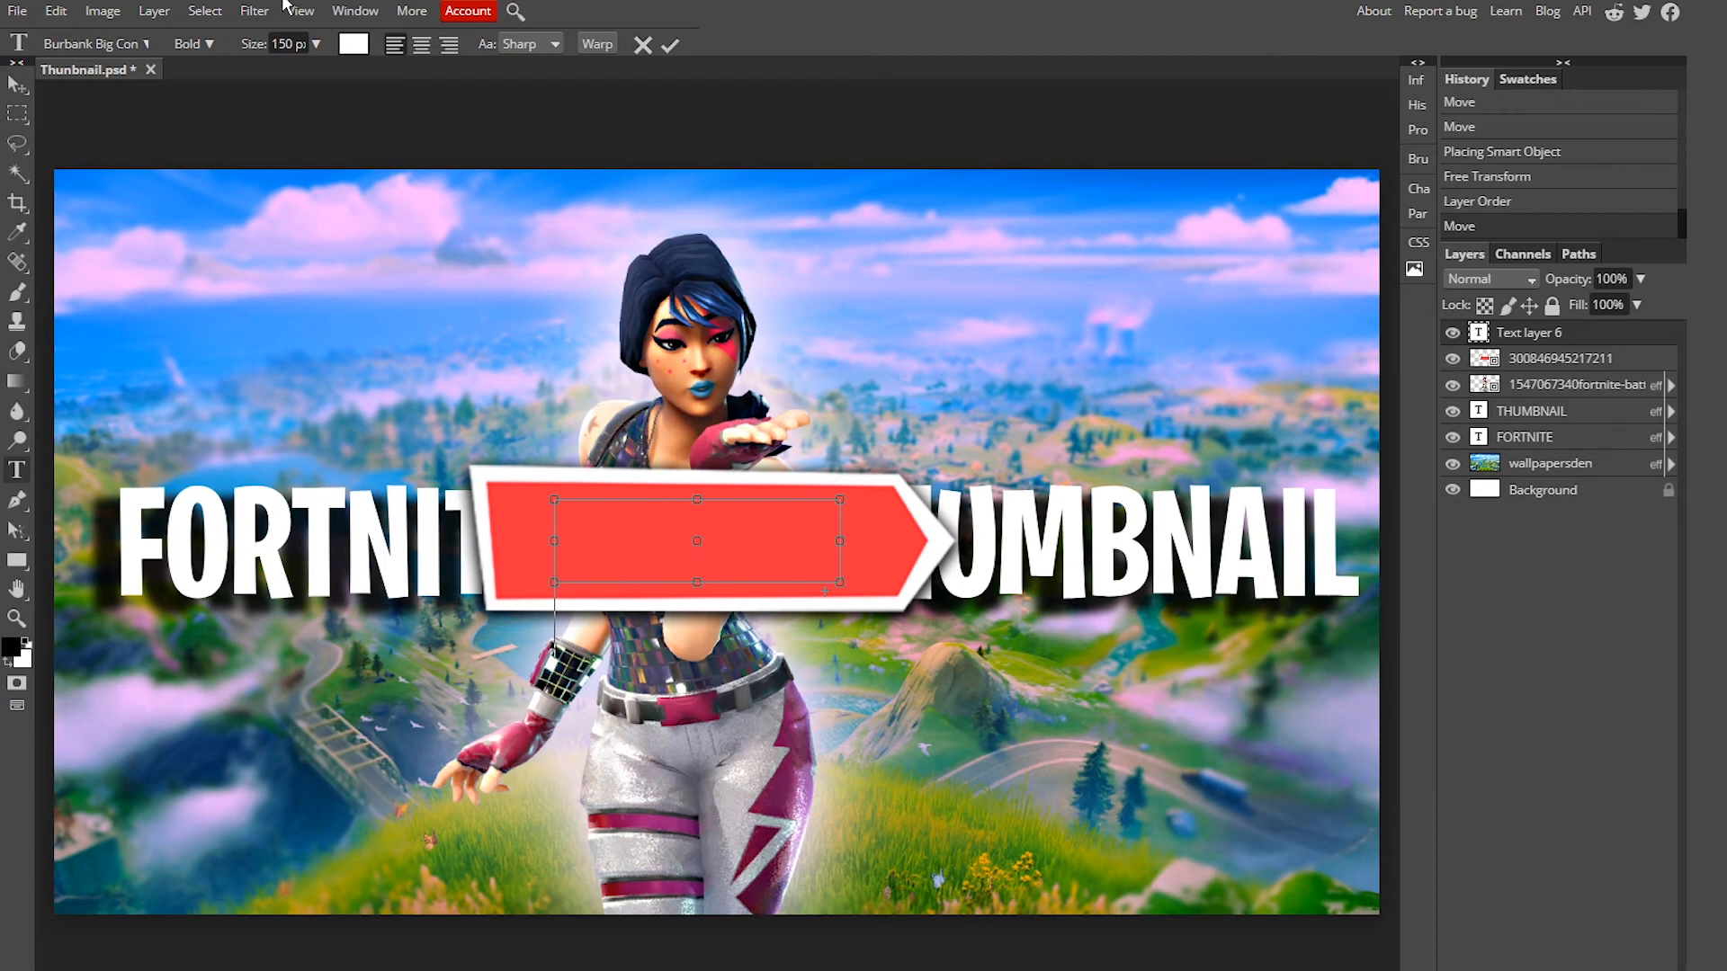
left_click(316, 43)
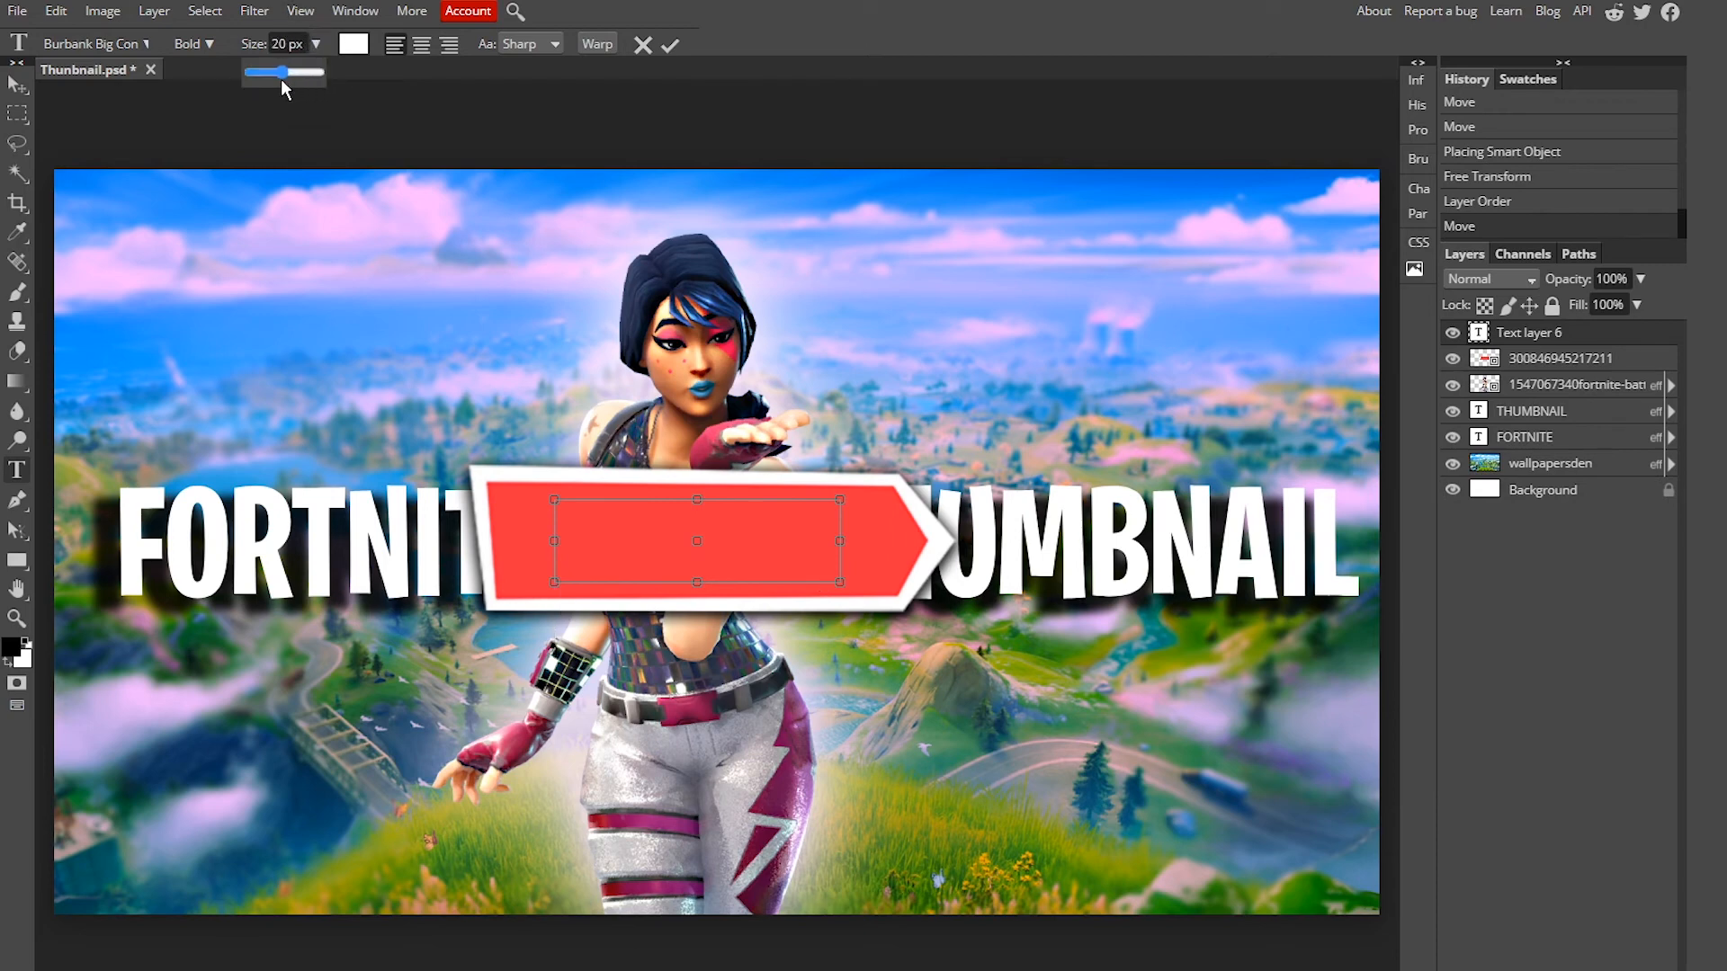
left_click_drag(277, 78, 282, 81)
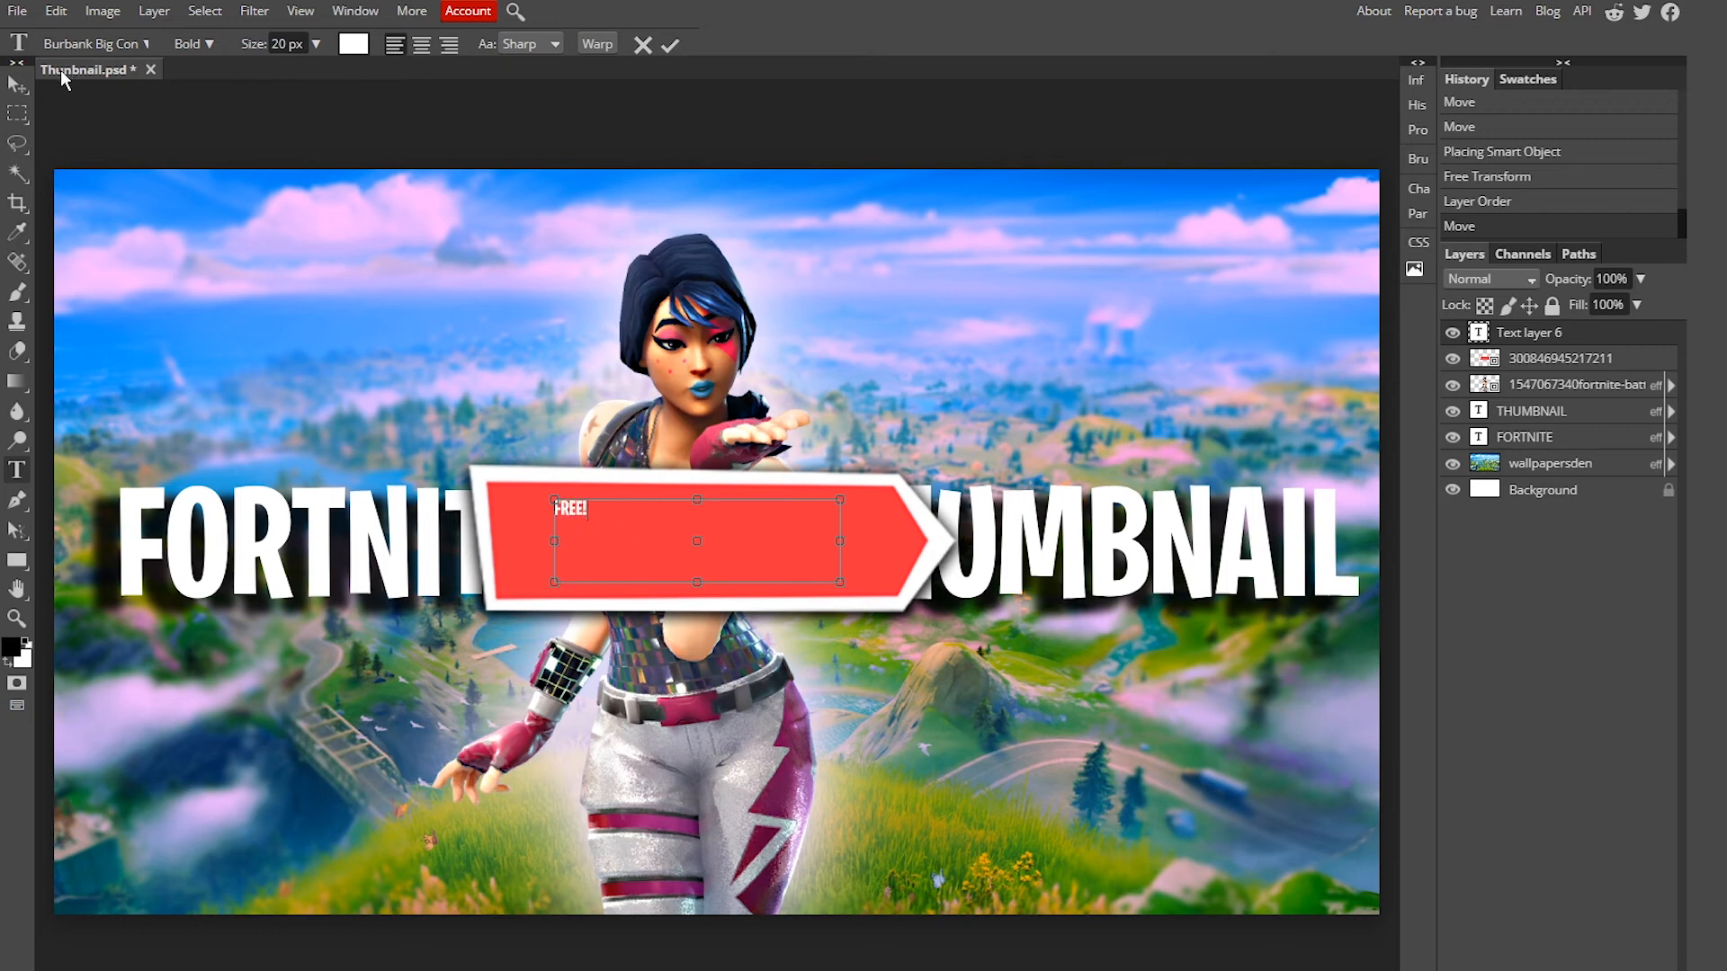
left_click(16, 84)
left_click_drag(572, 515, 604, 540)
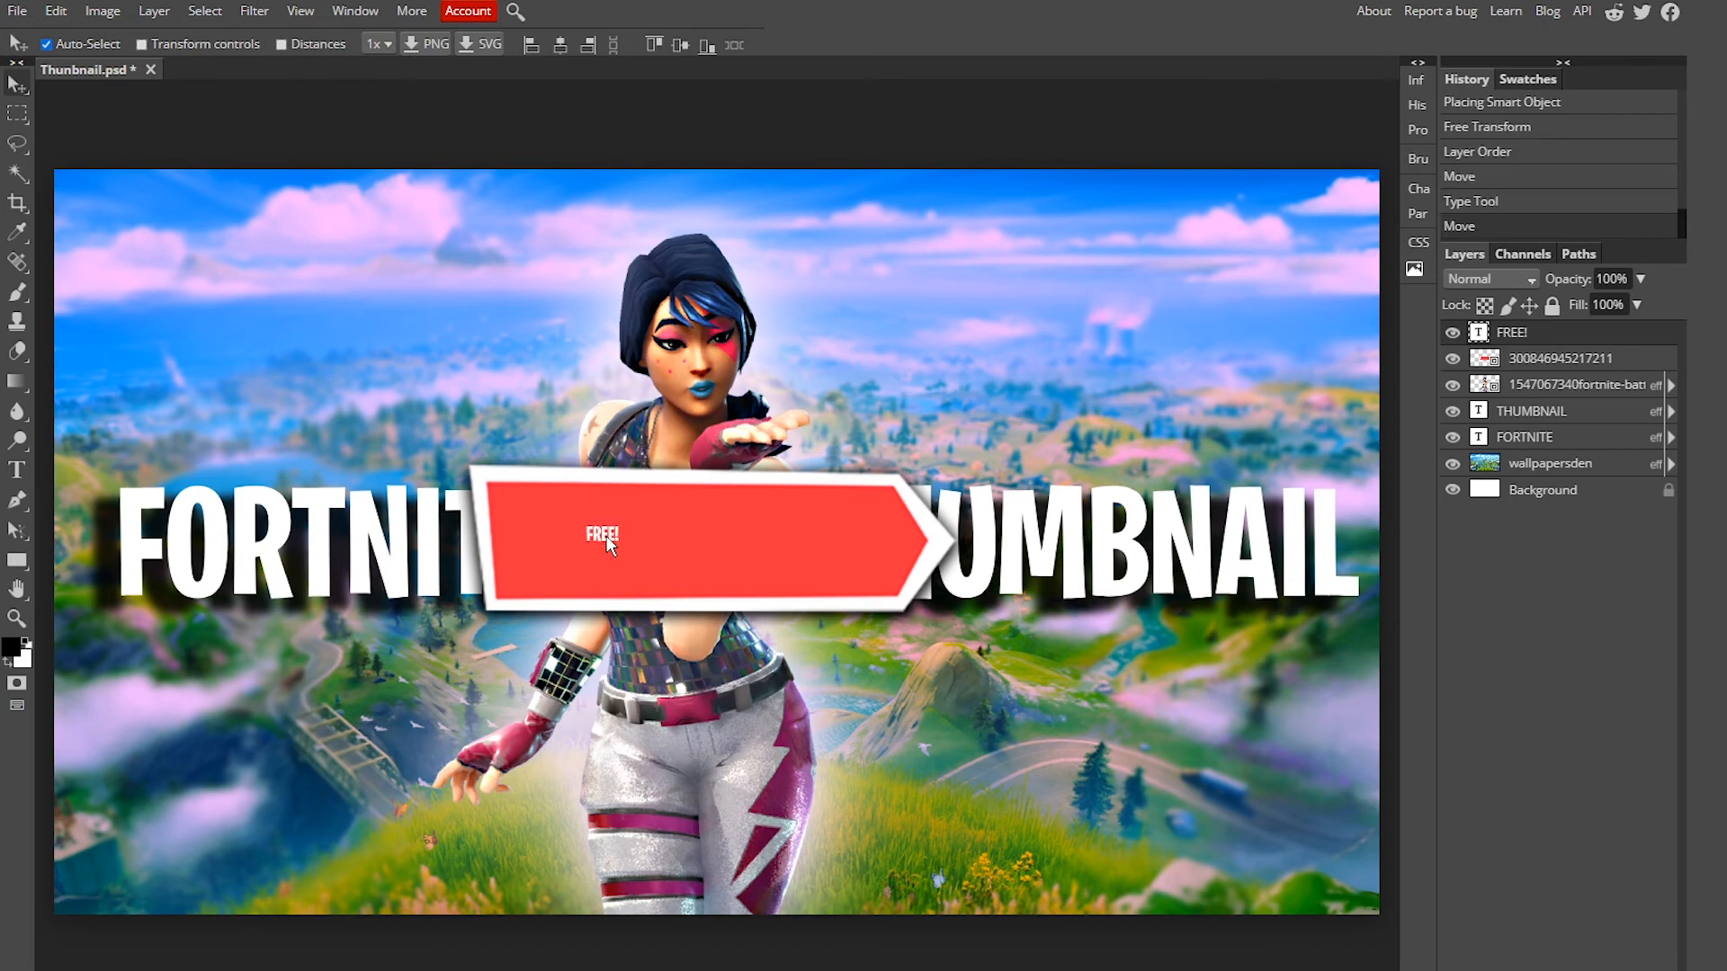
Step: Enlarge the FREE! text so it fills the red banner
double_click(604, 541)
key("ctrl+a")
left_click(316, 44)
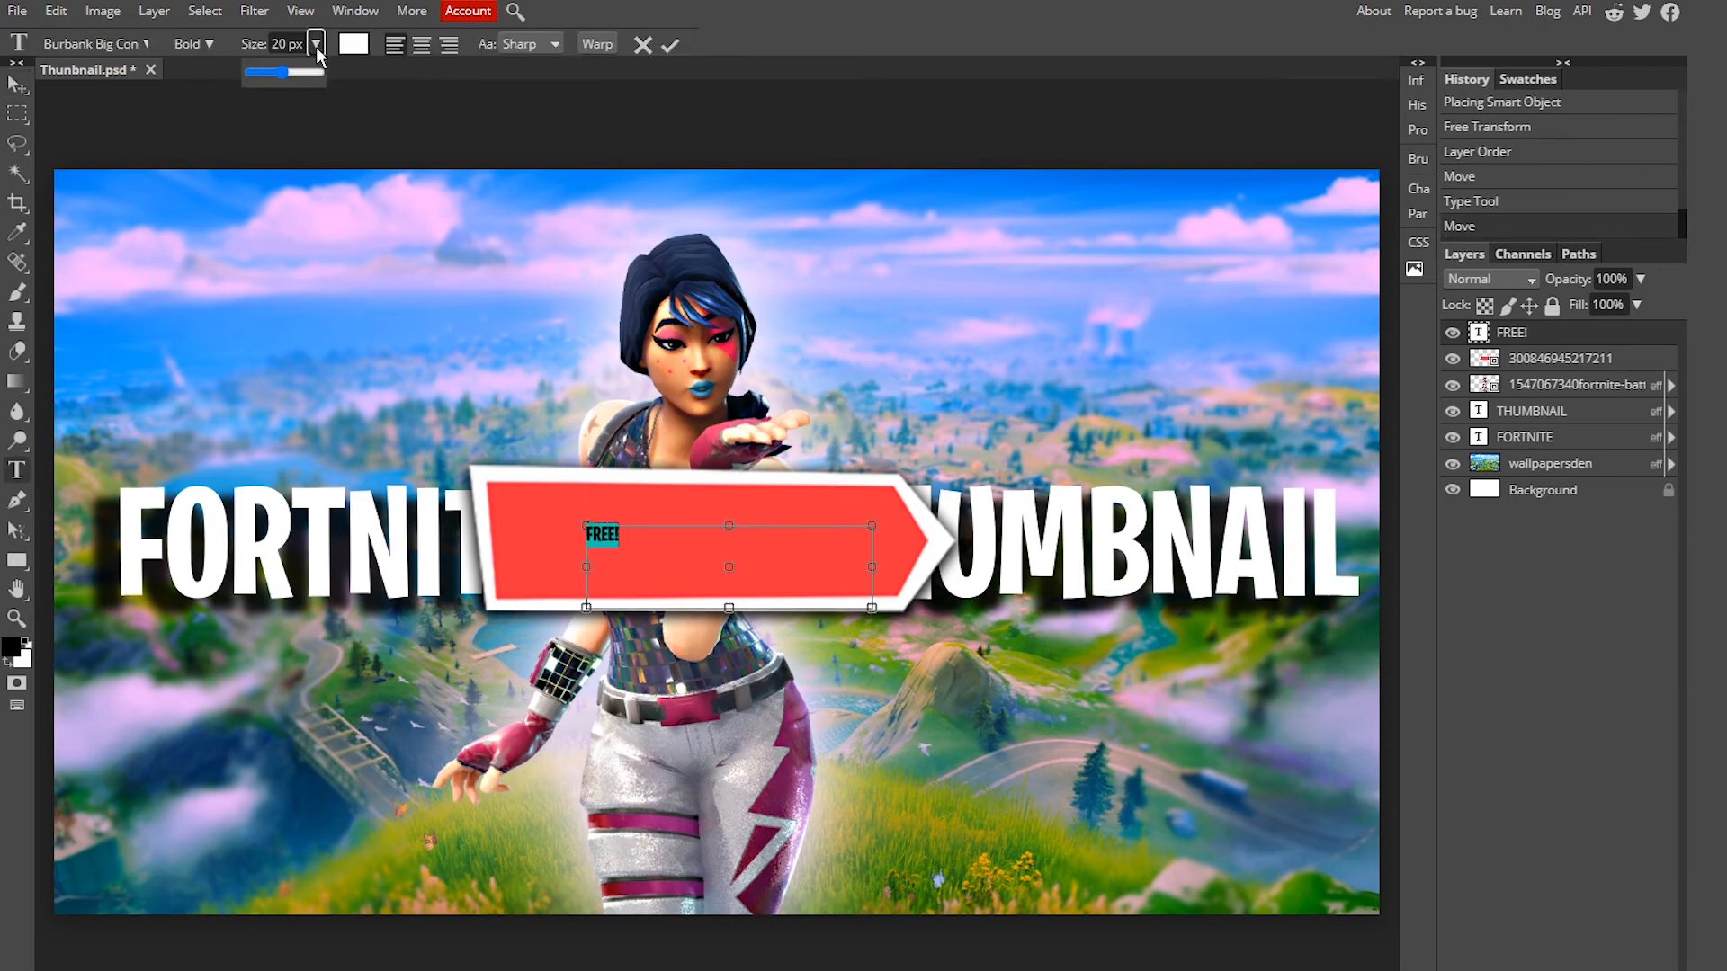
left_click_drag(282, 70, 307, 98)
left_click(17, 84)
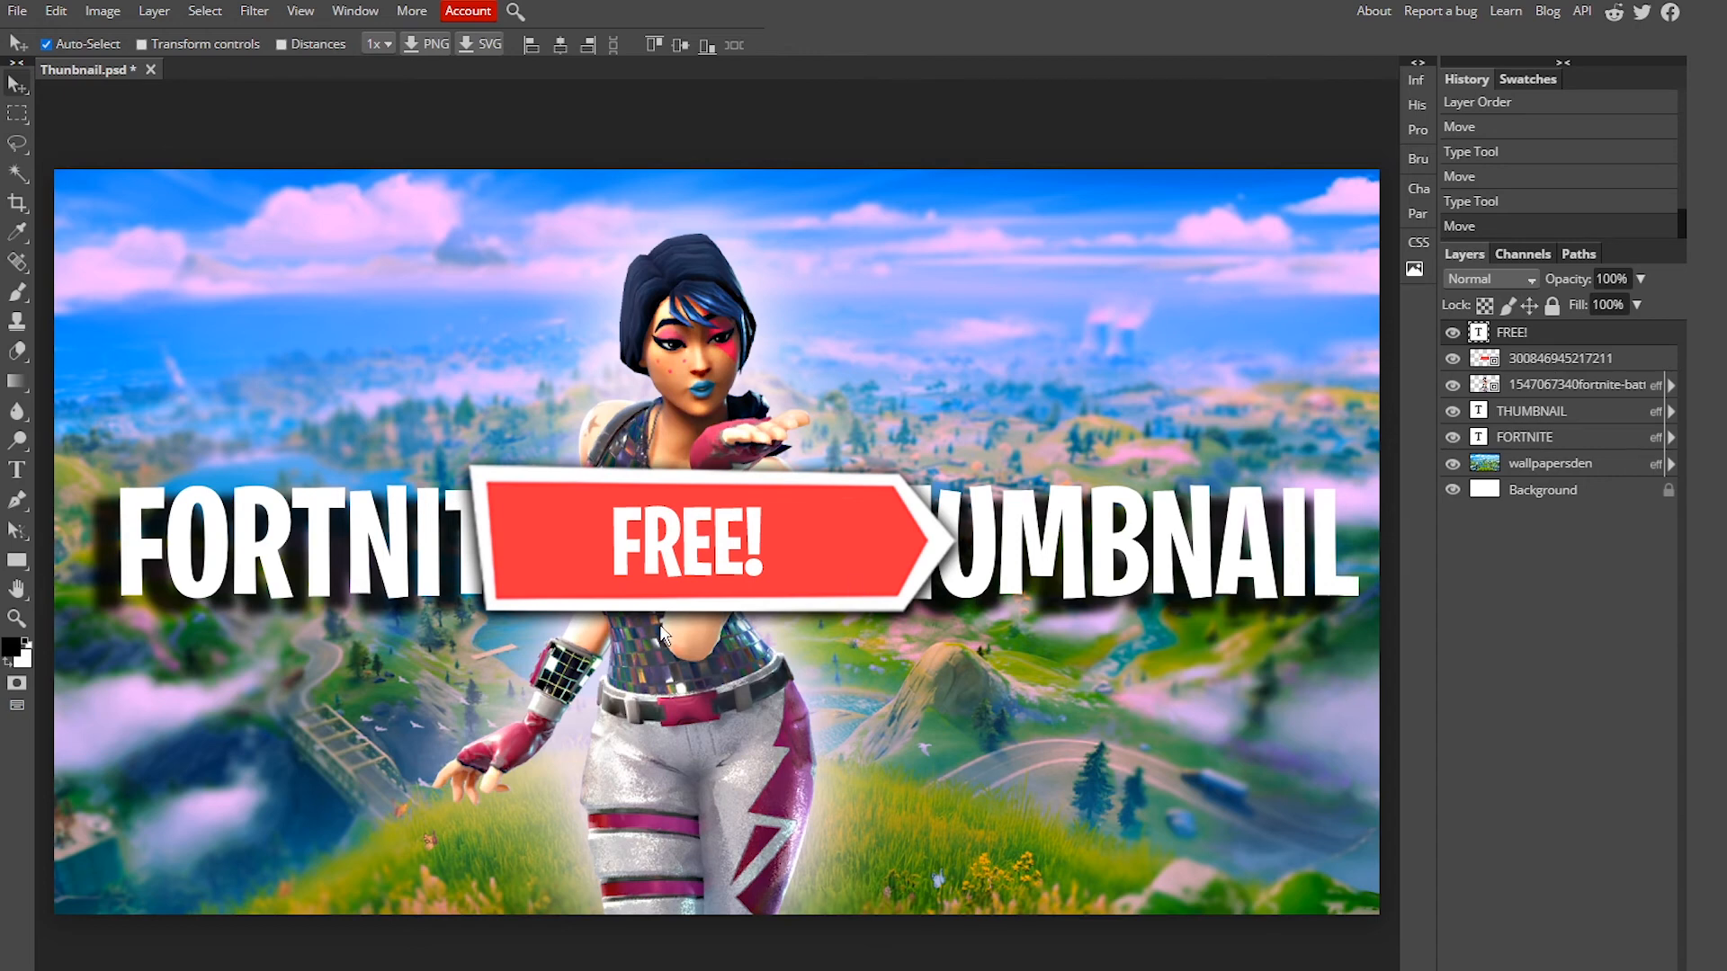
Step: Narrow the red banner from both sides so it fits tightly around the FREE! text
left_click(635, 601)
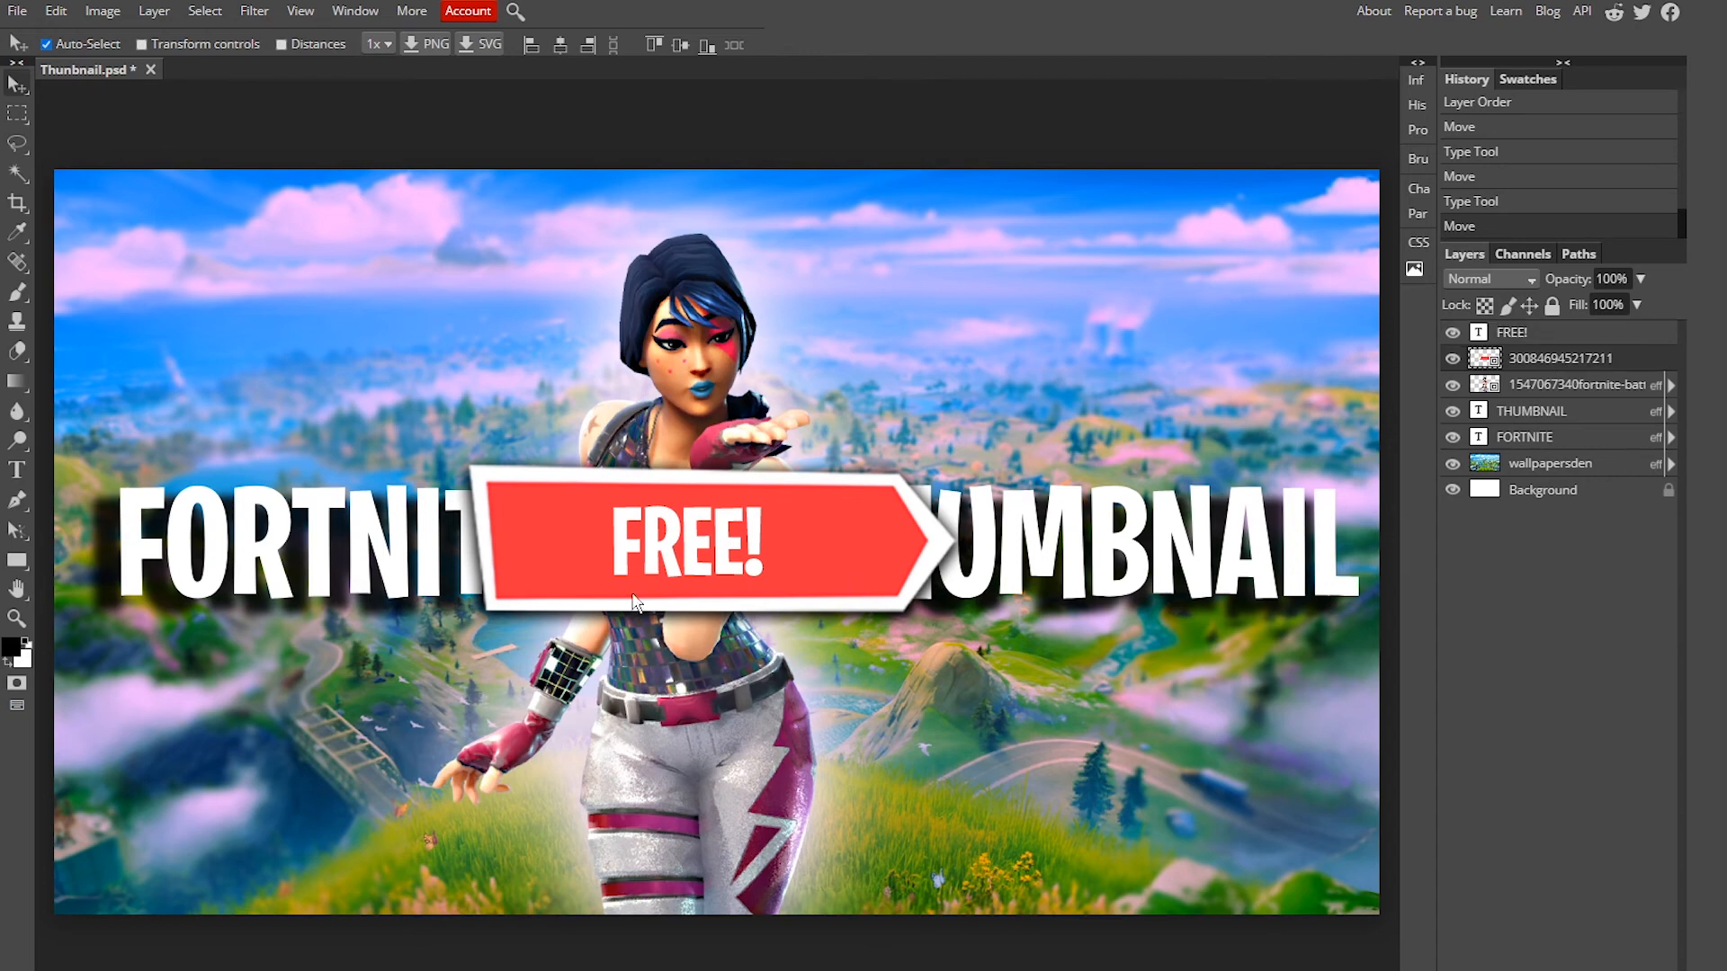
left_click(63, 18)
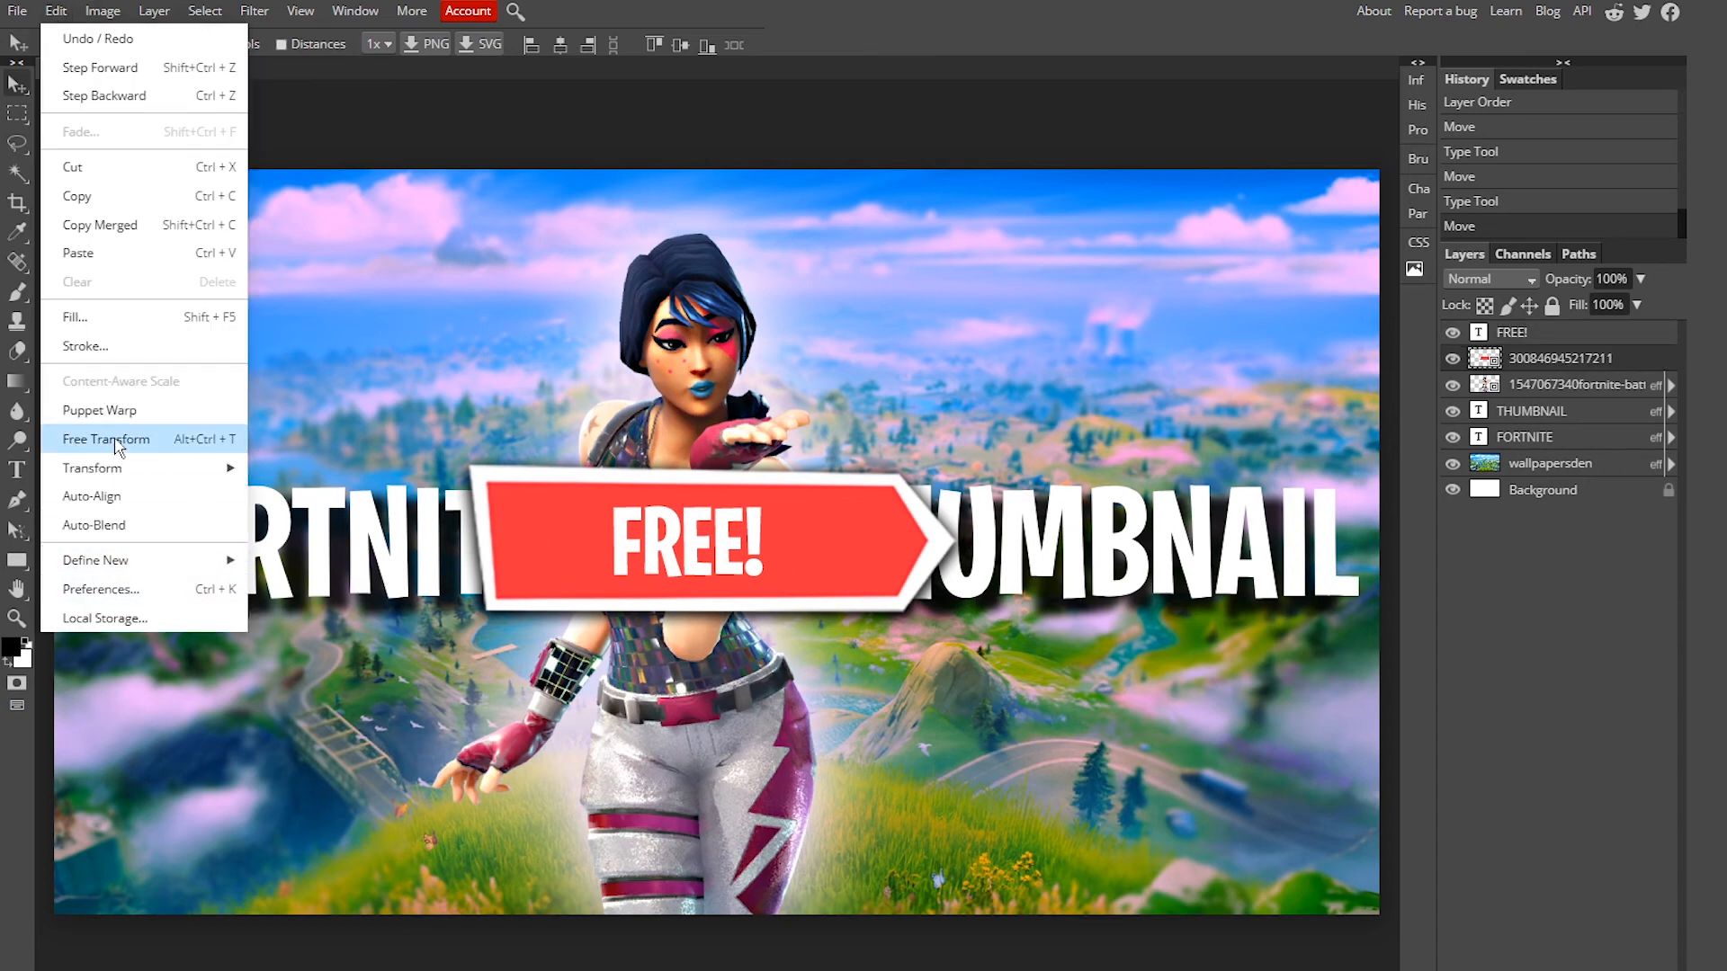
left_click(1545, 362)
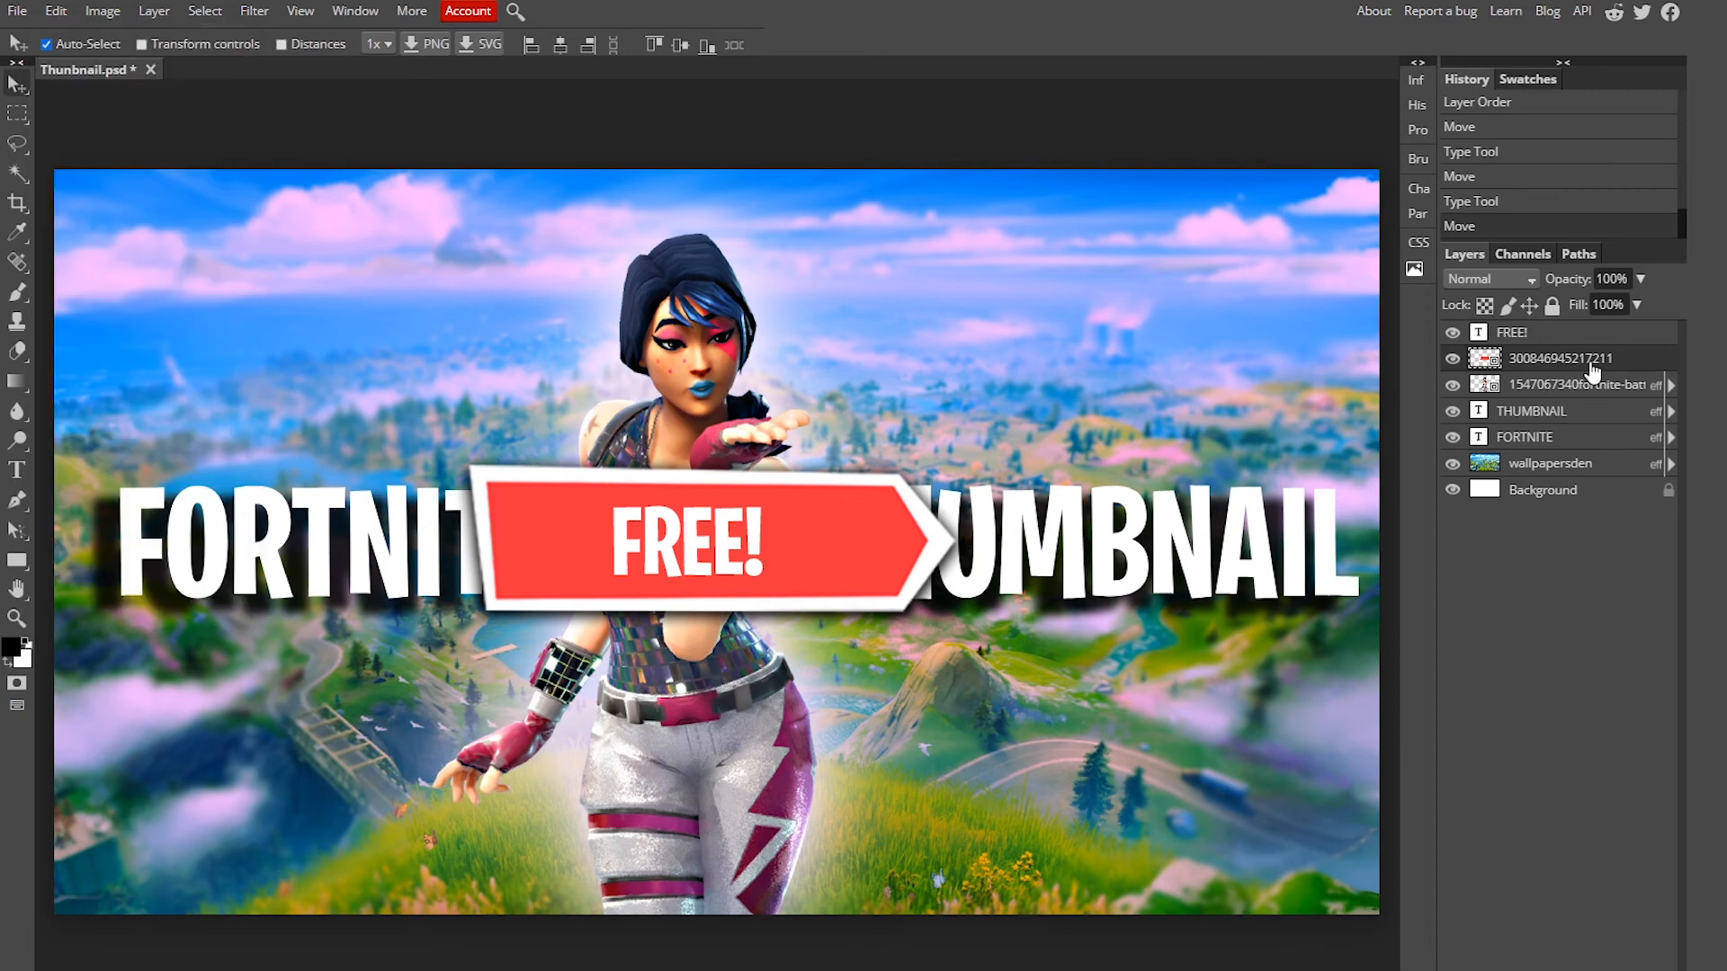
left_click(55, 12)
left_click(106, 439)
left_click_drag(1088, 547, 950, 544)
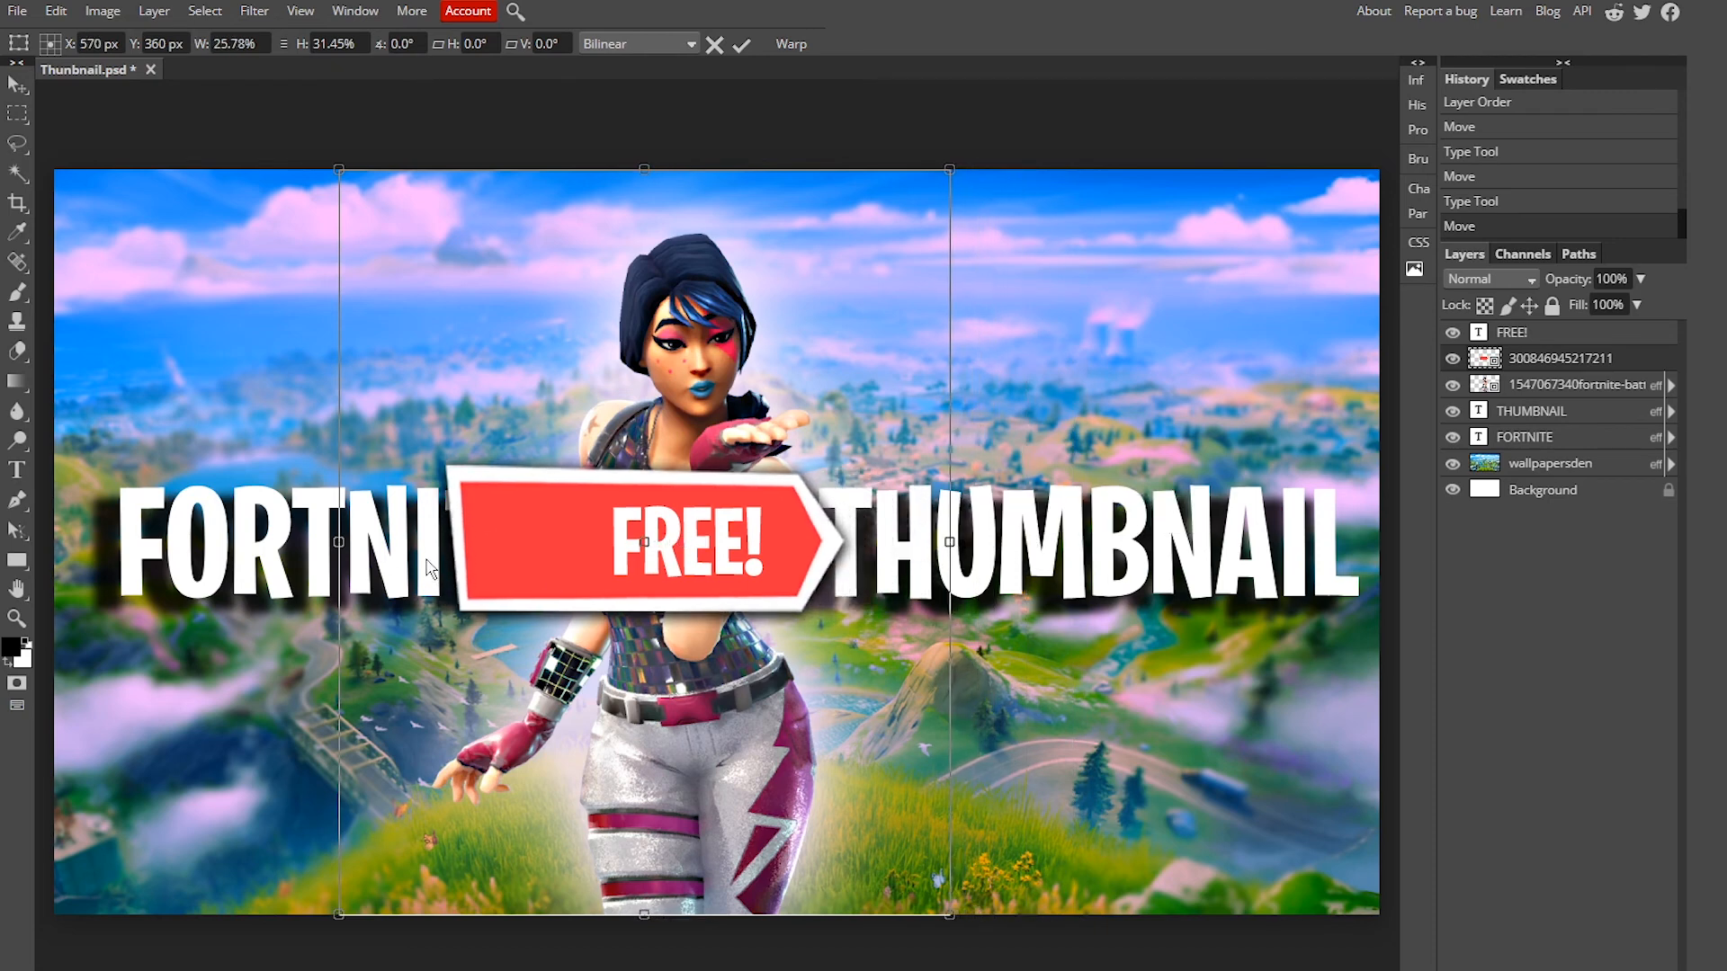
left_click_drag(338, 542, 458, 542)
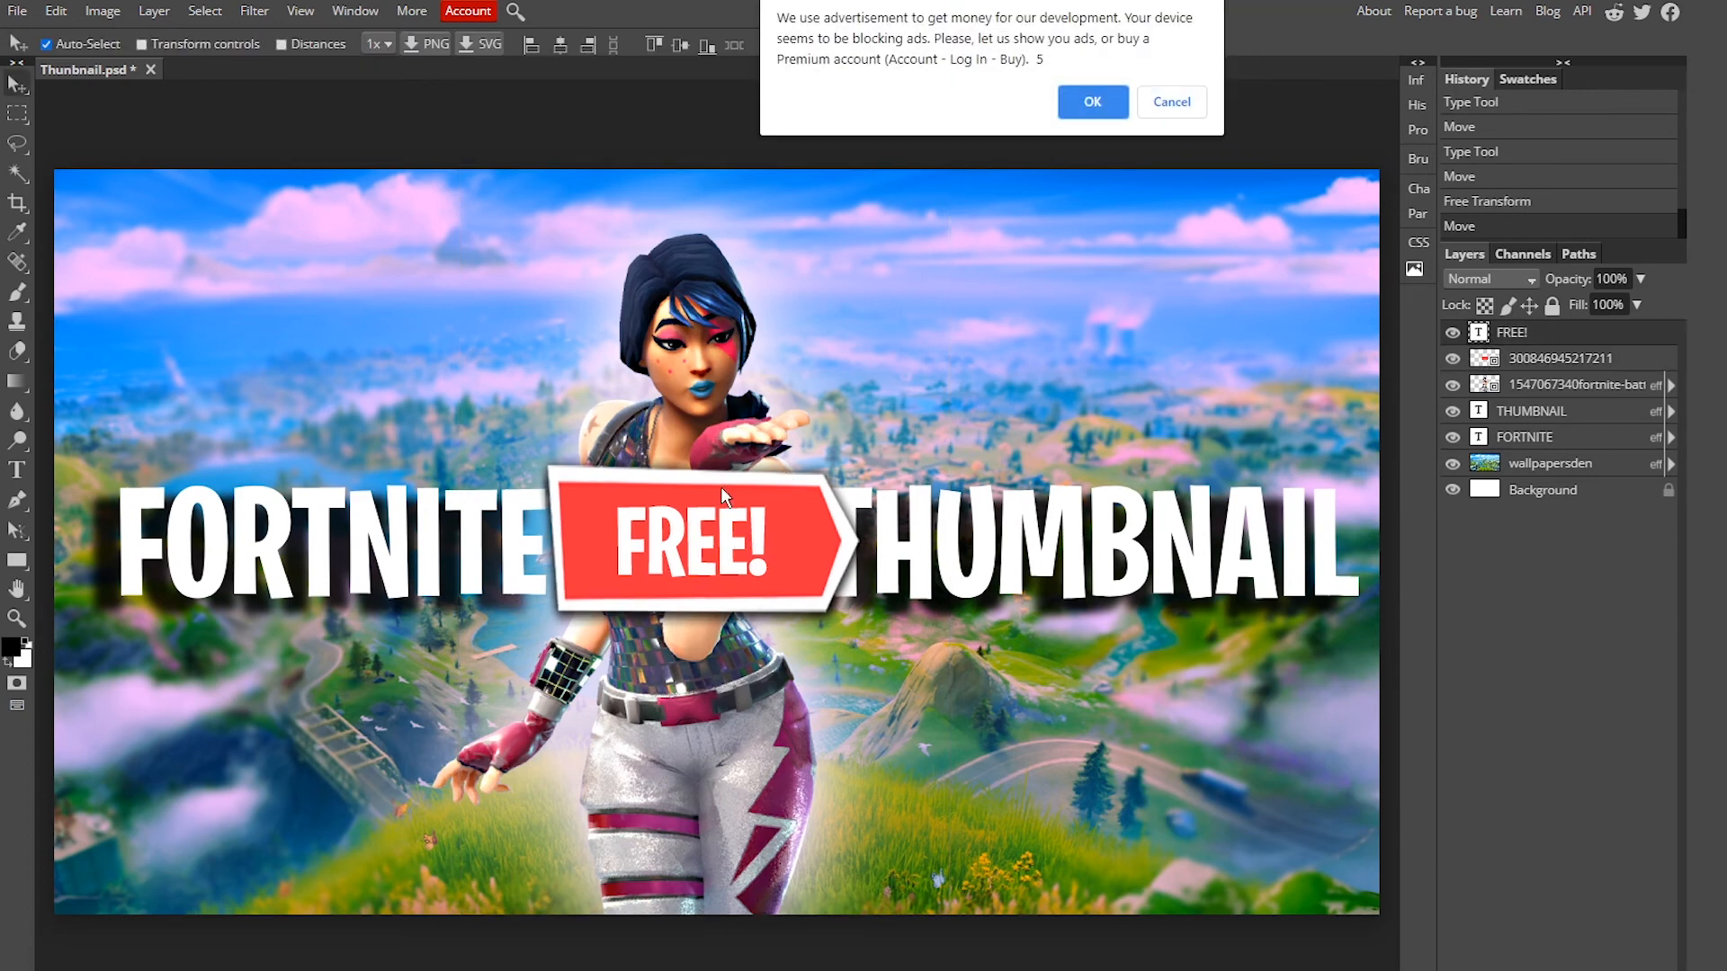
left_click(1095, 99)
Step: Rotate the FREE! text slightly, about 1.4°, with Free Transform
left_click(59, 11)
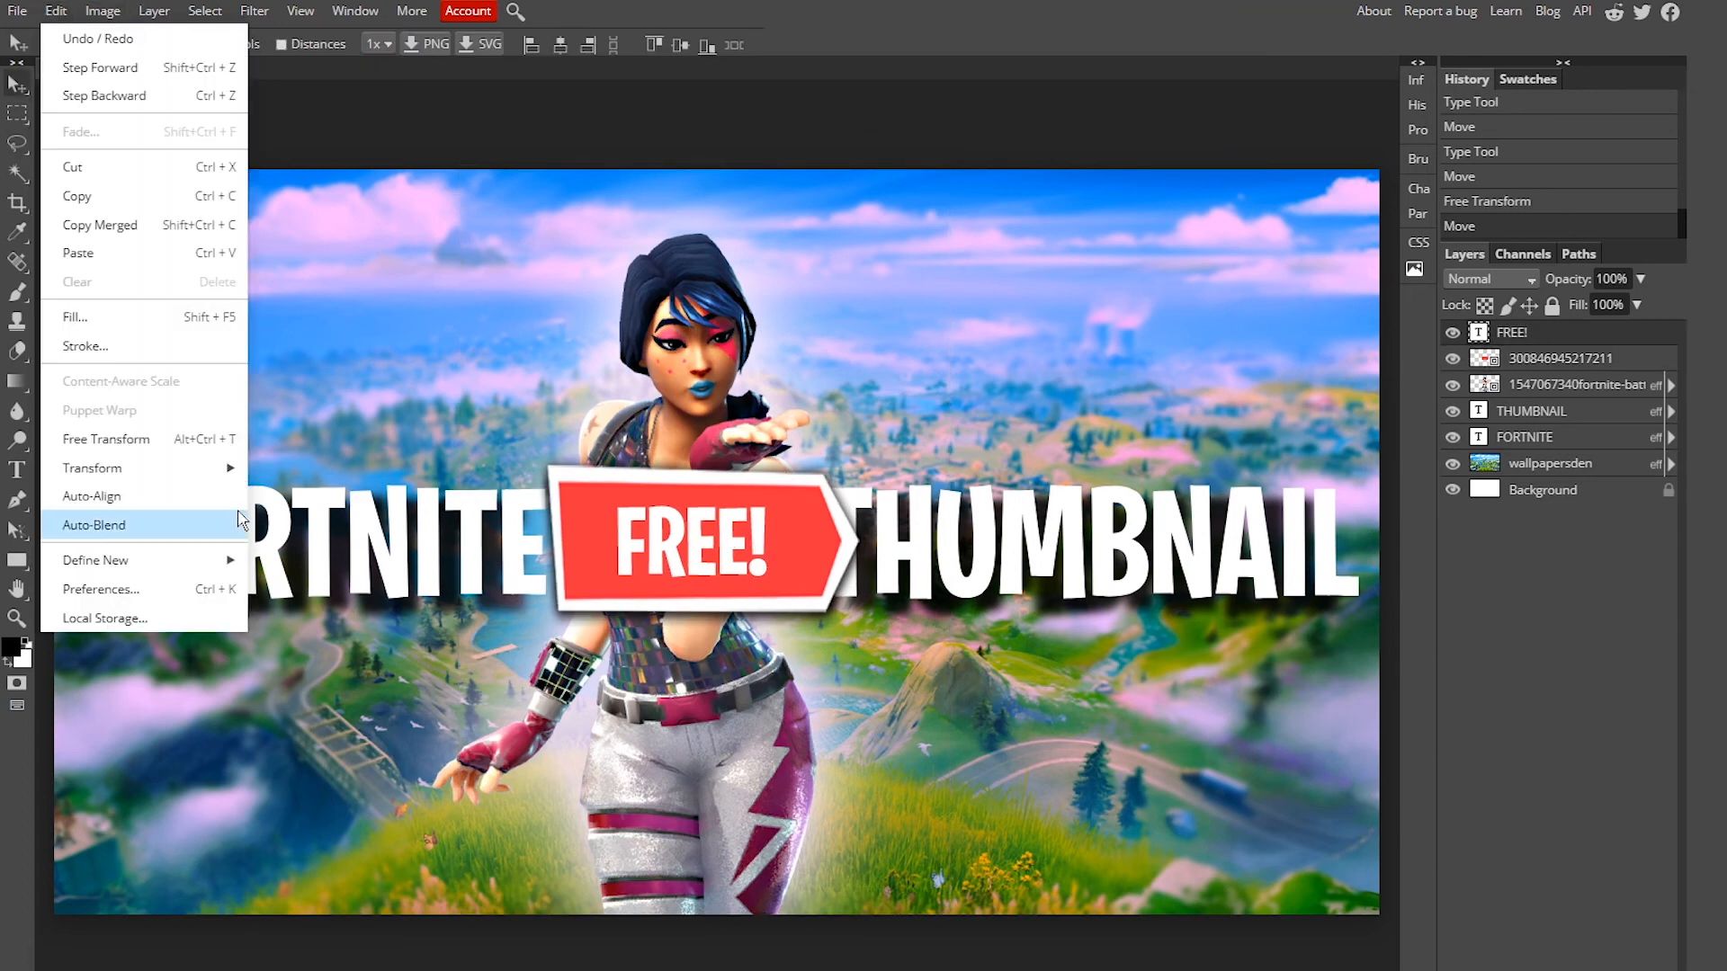
left_click(176, 448)
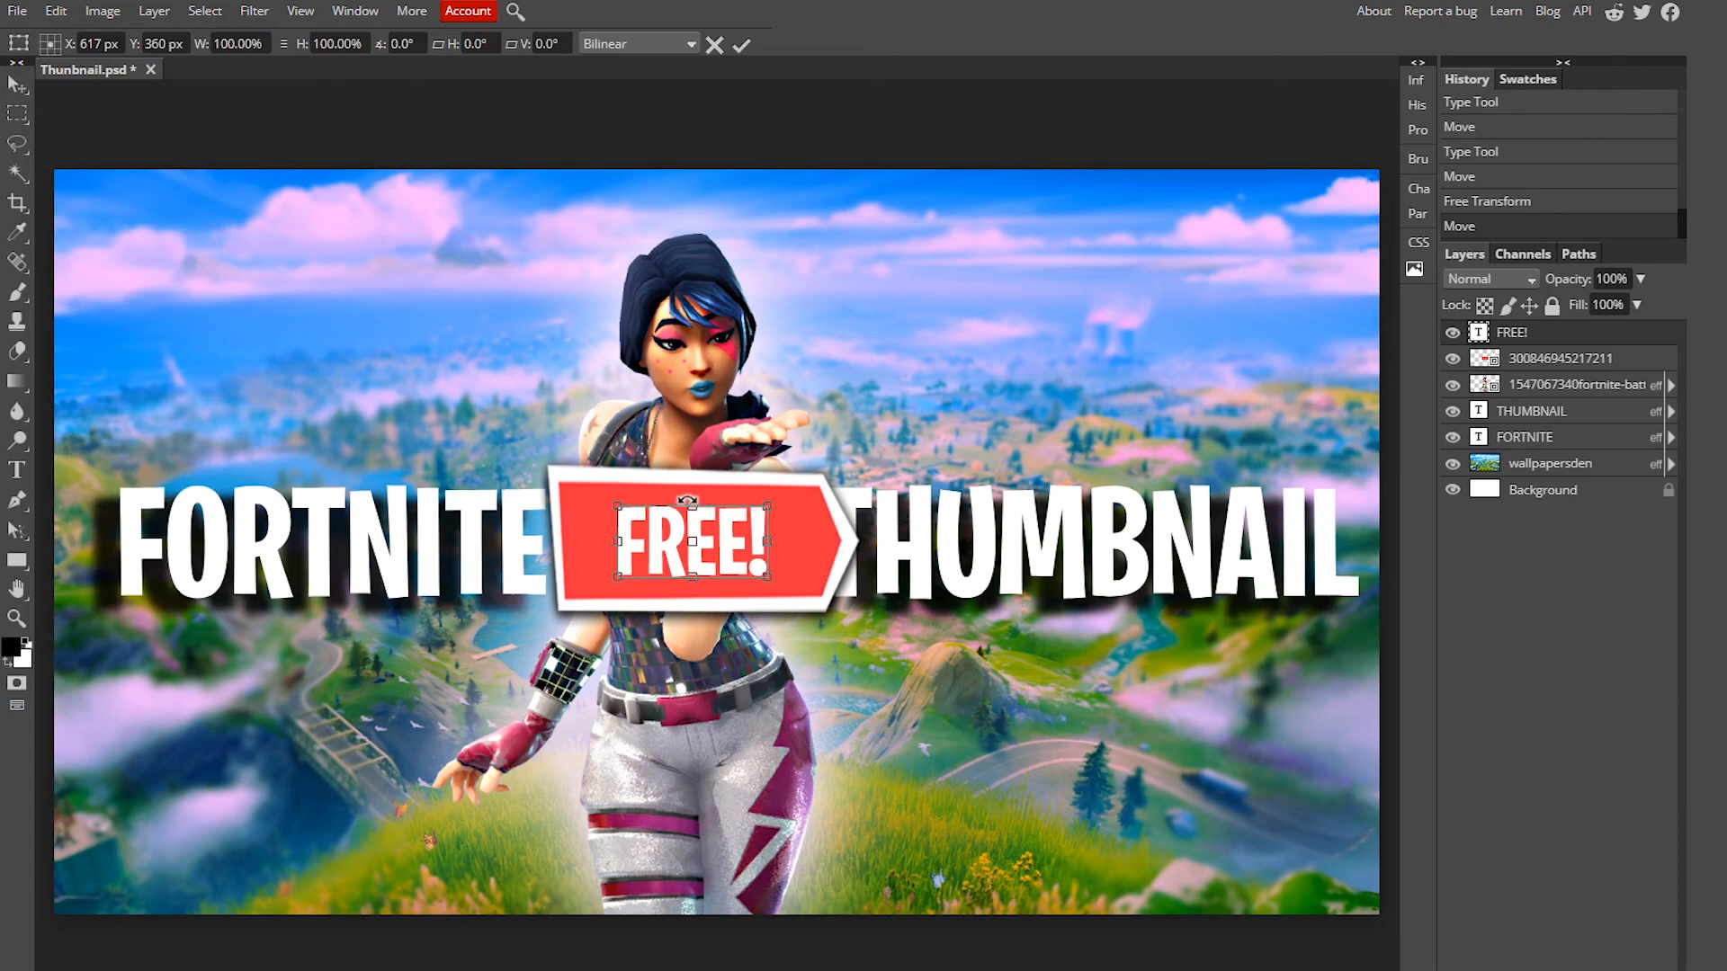
left_click_drag(688, 497, 689, 496)
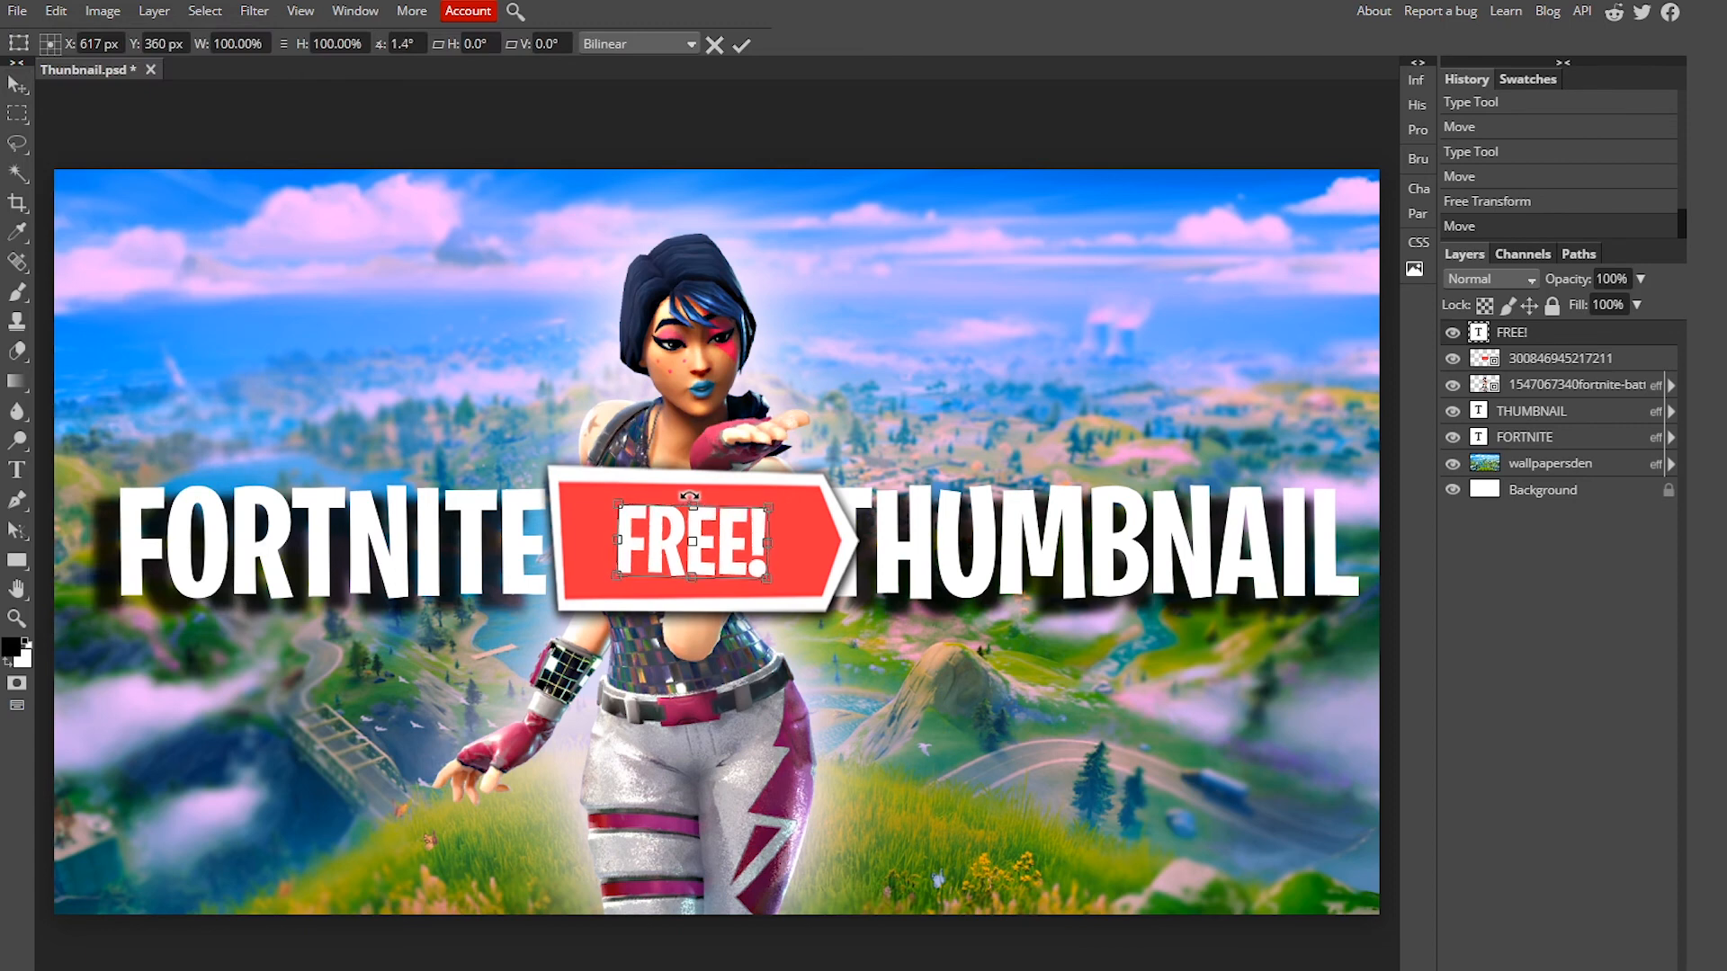
key("Return")
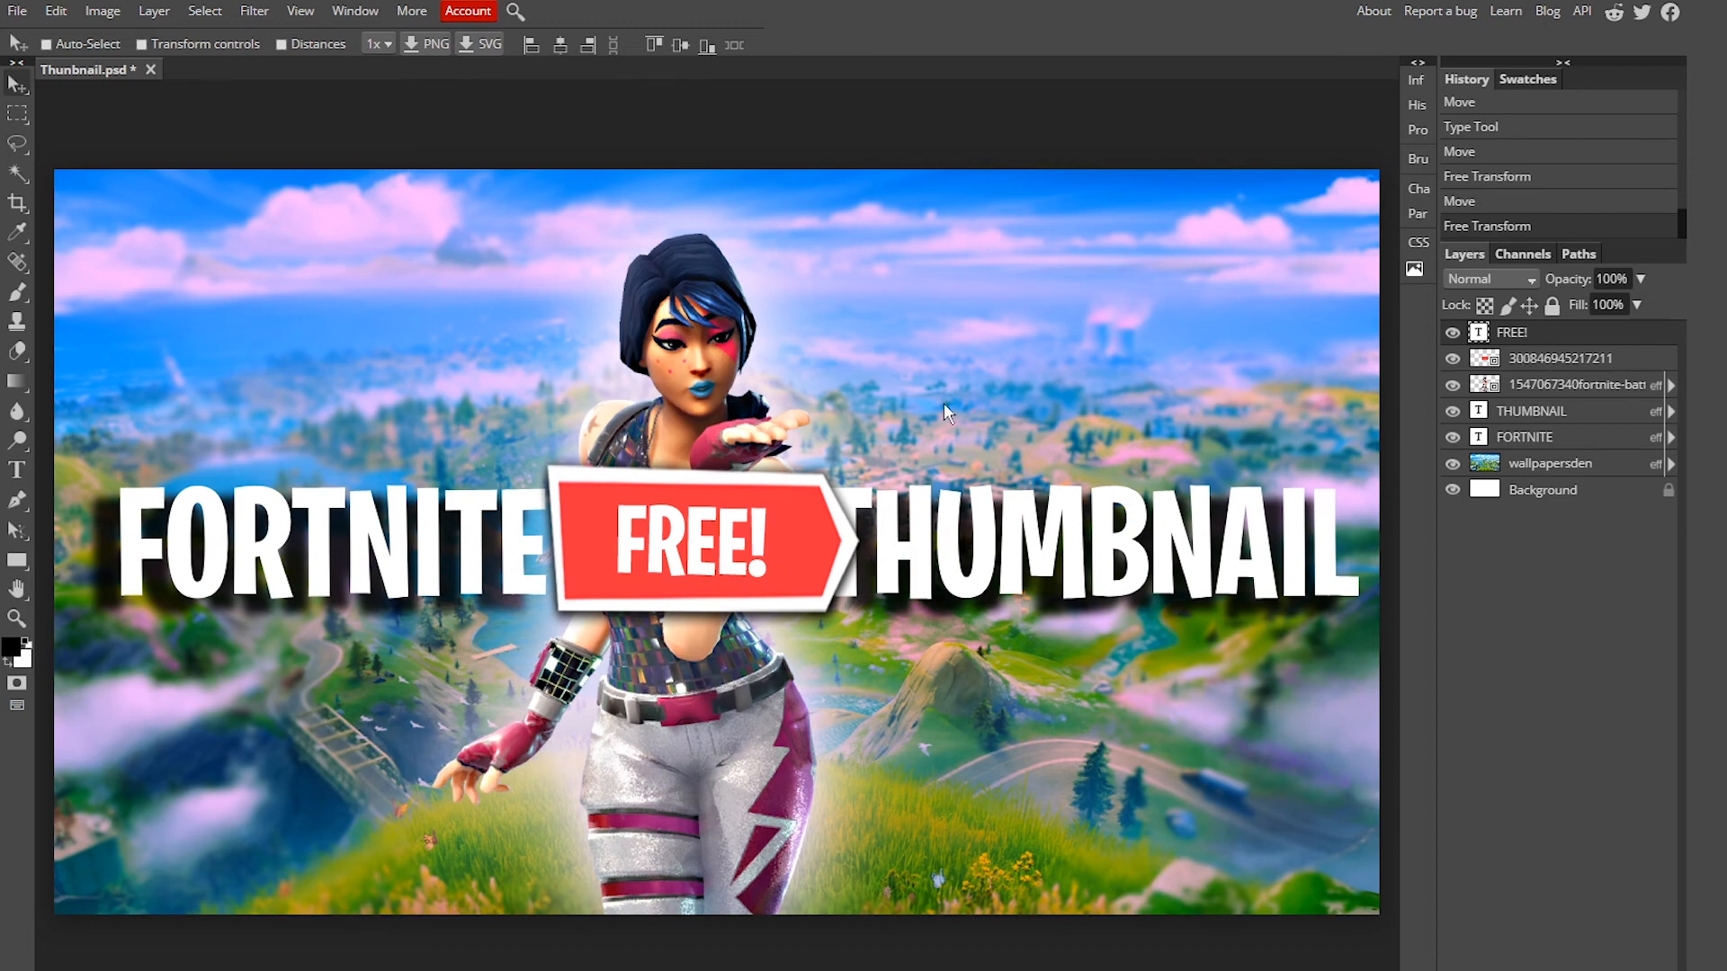
Step: Select both the FREE! text and red banner layers and merge them into one layer
left_click(1561, 362)
left_click(1540, 342)
left_click(1558, 359)
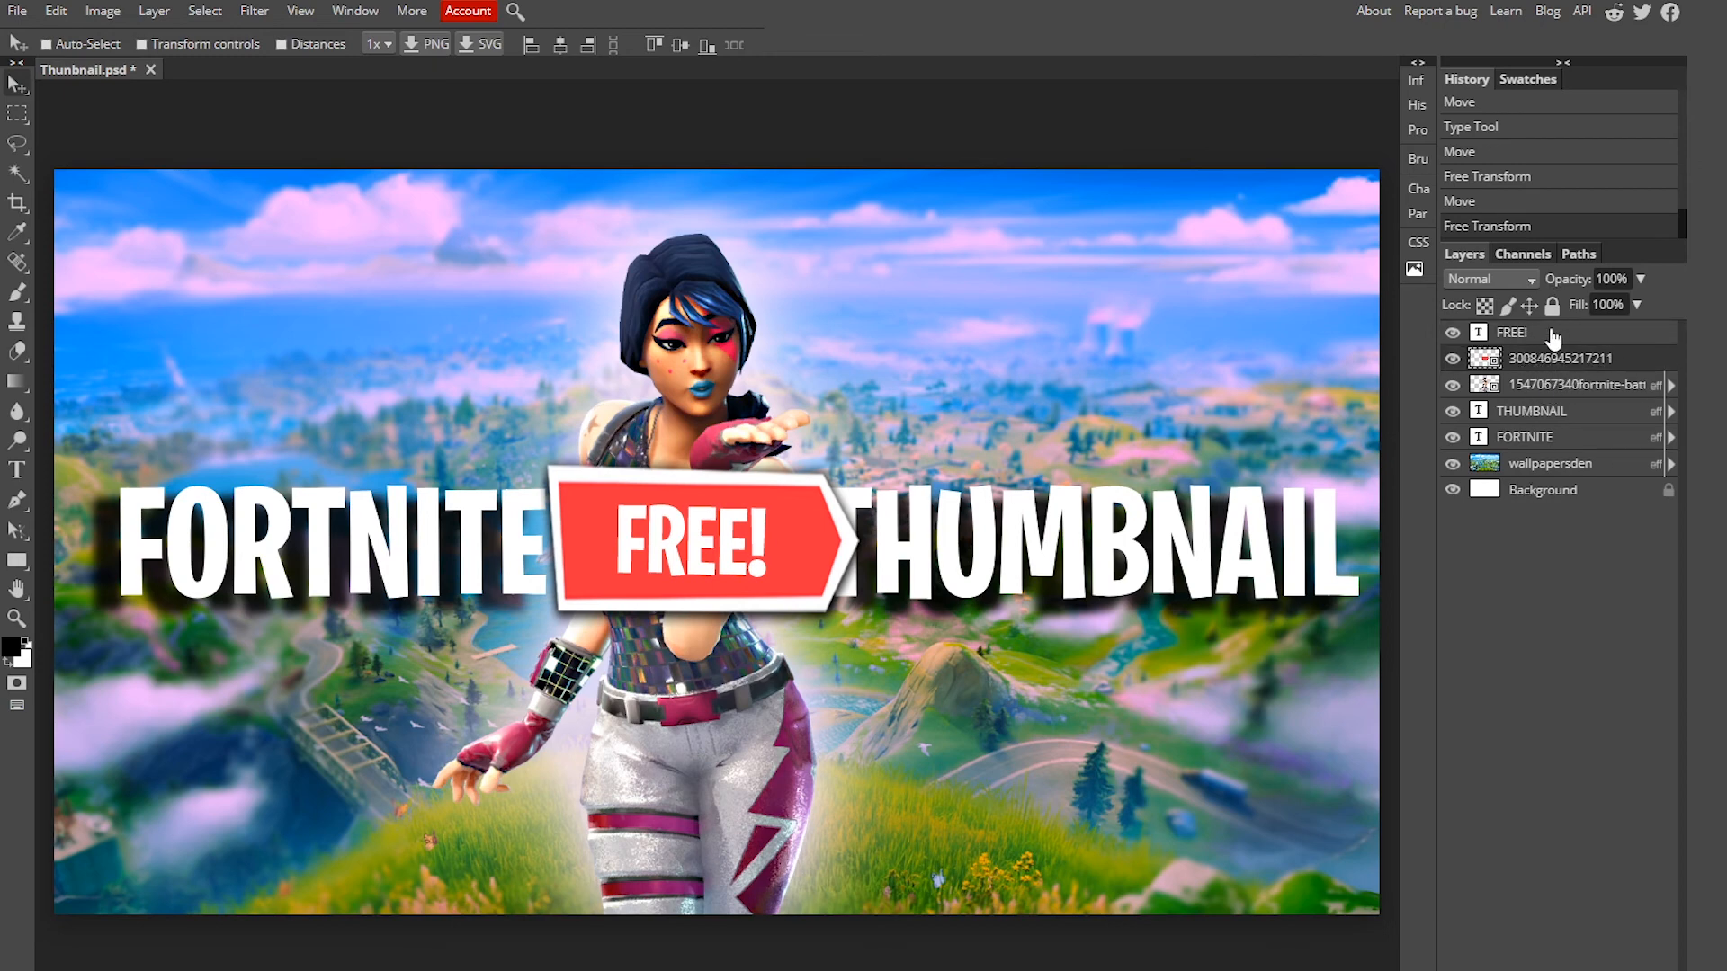
left_click(1551, 340)
left_click(1562, 360)
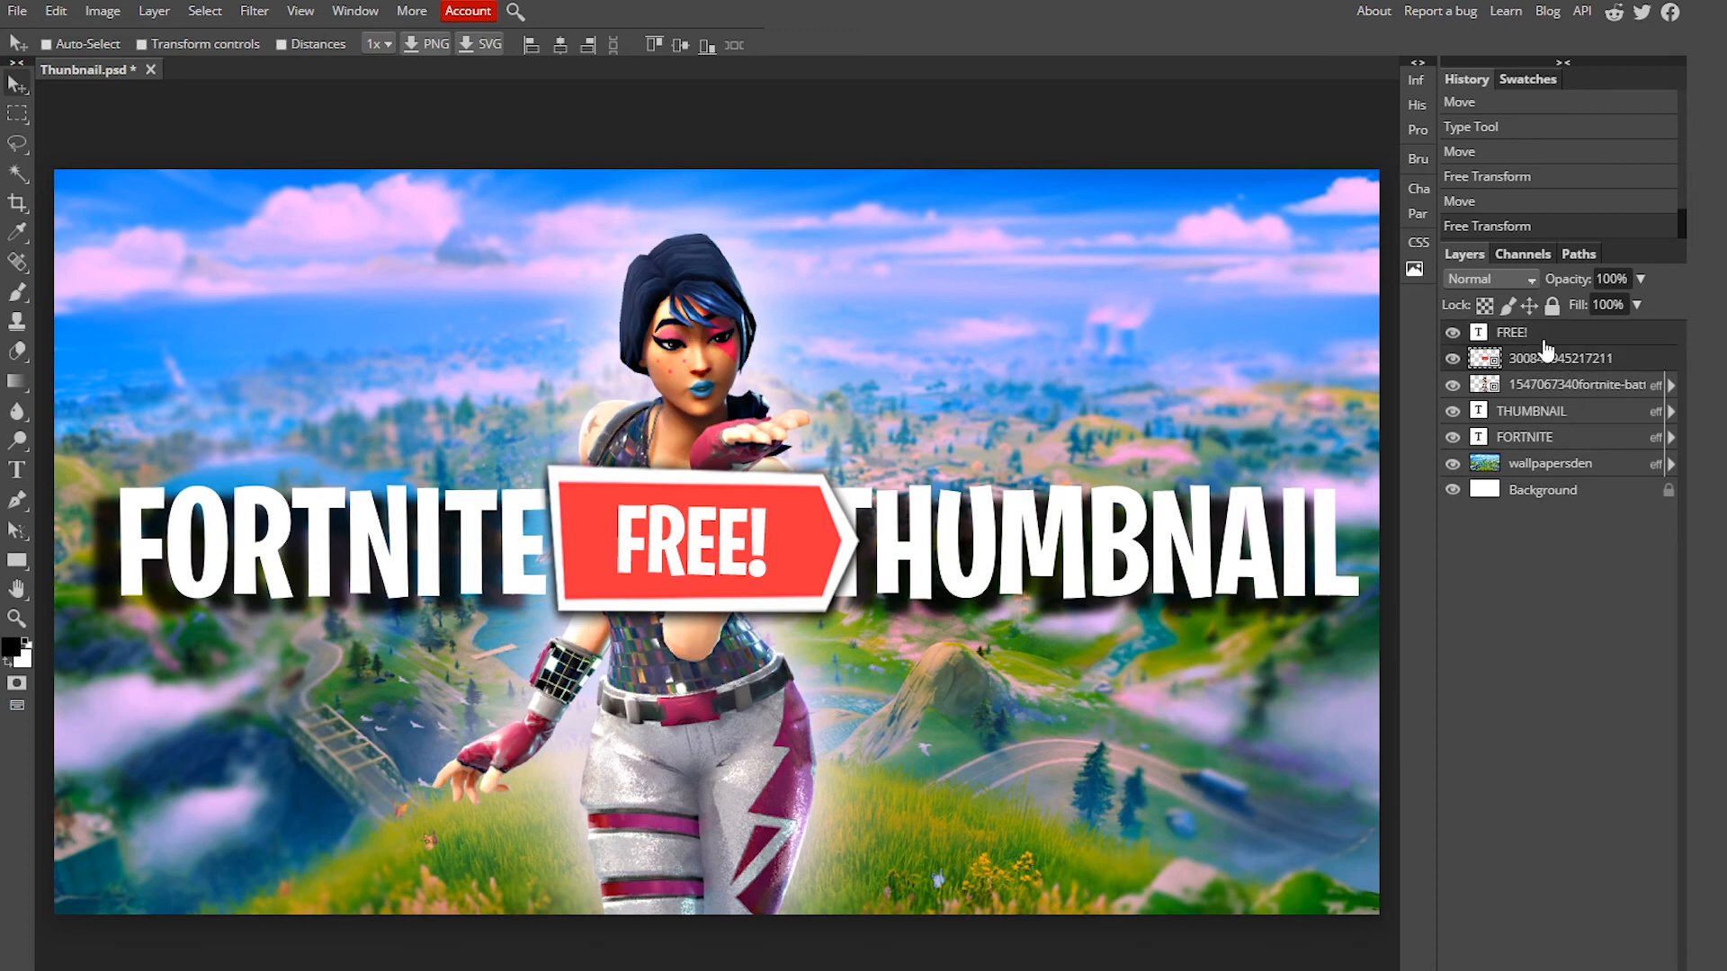
left_click(1104, 106)
right_click(1558, 333)
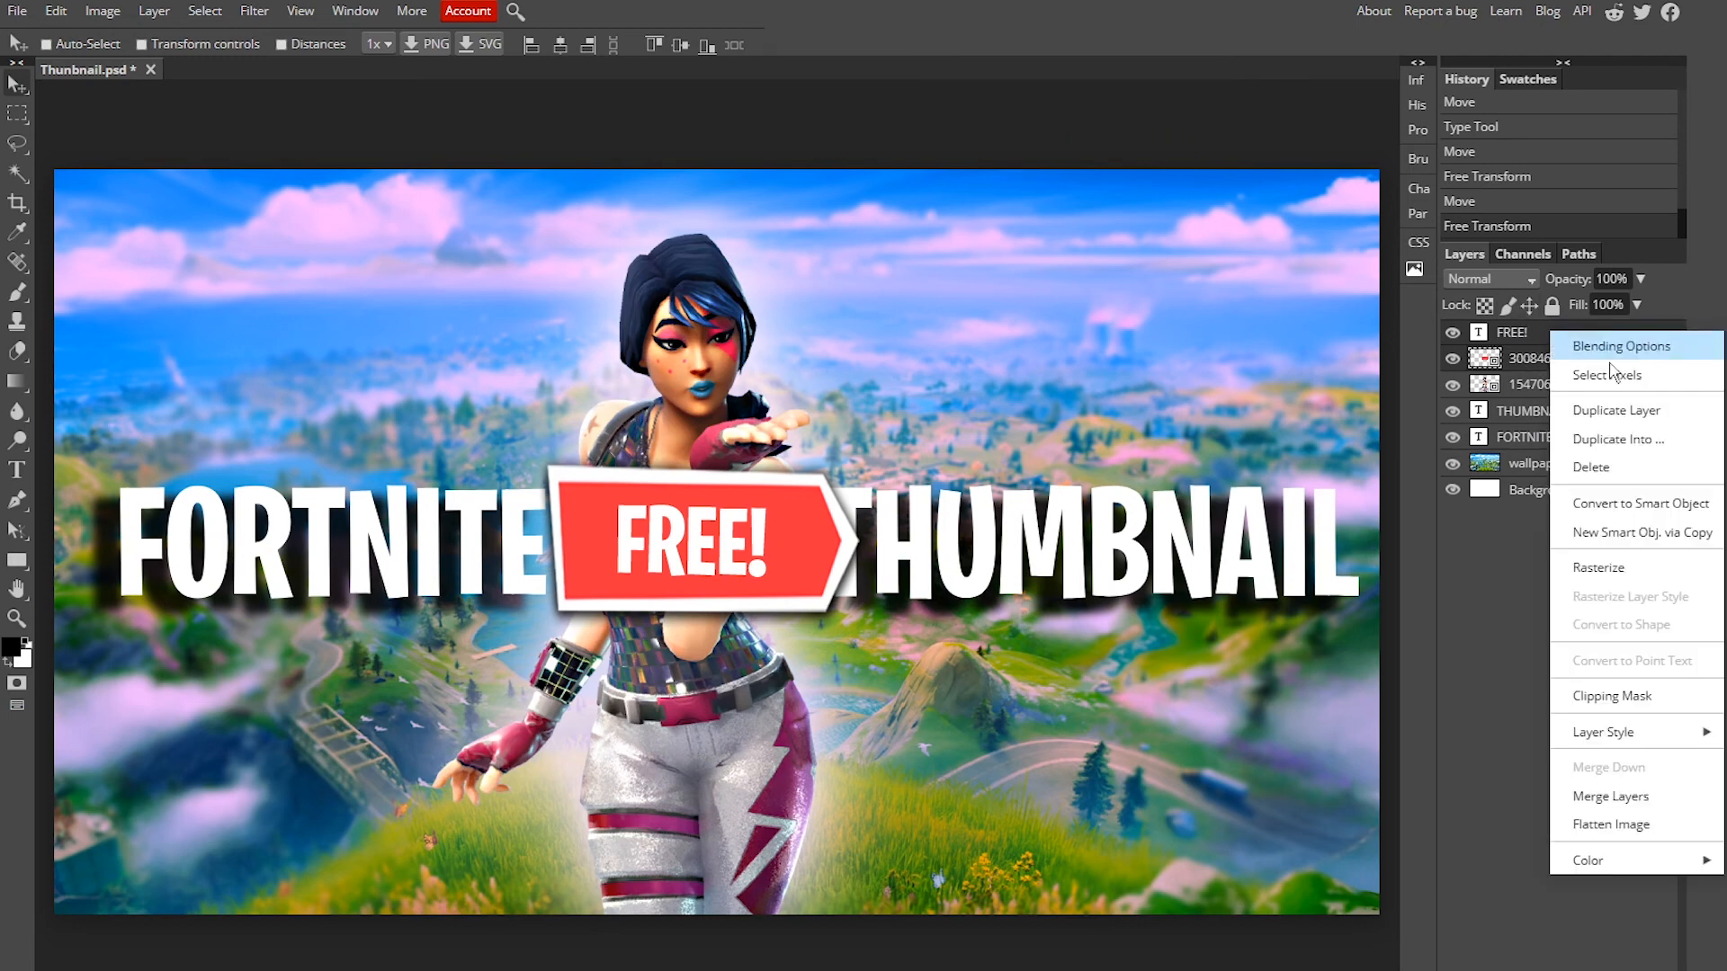
left_click(1637, 797)
Step: Move the FREE! banner to the top-left corner, then shrink and tilt it slightly with Free Transform
left_click_drag(710, 620, 284, 295)
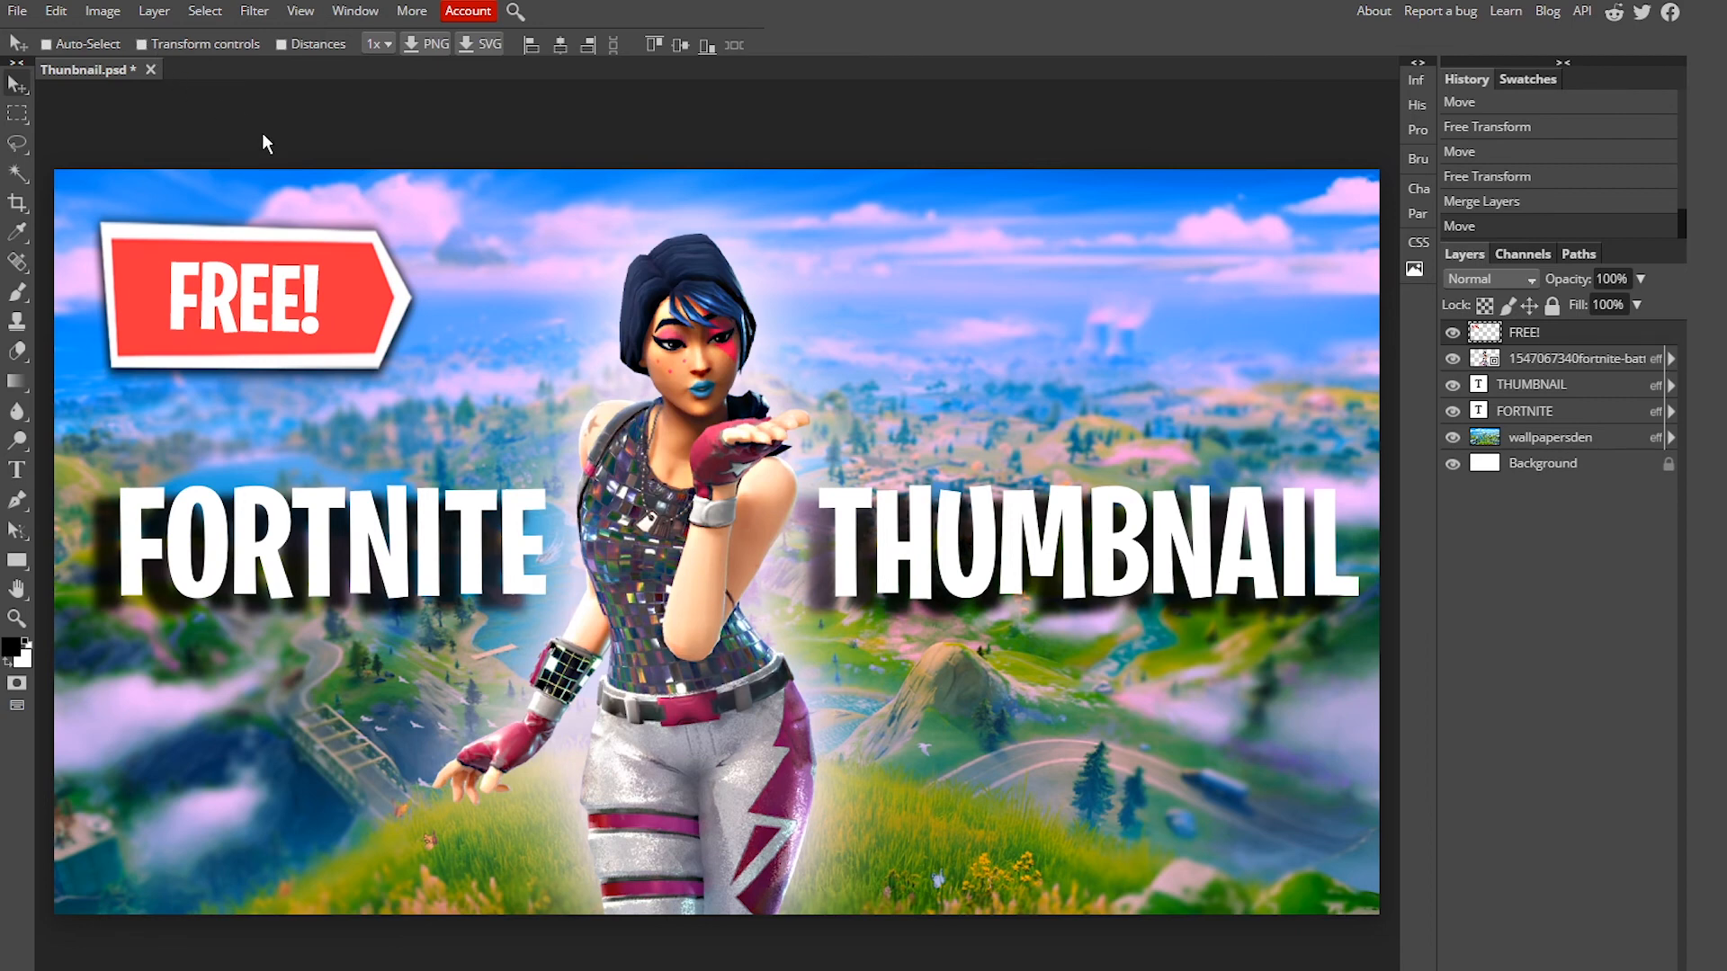
mouse_move(304, 323)
left_mouse_down()
mouse_move(322, 342)
mouse_move(335, 323)
left_mouse_up()
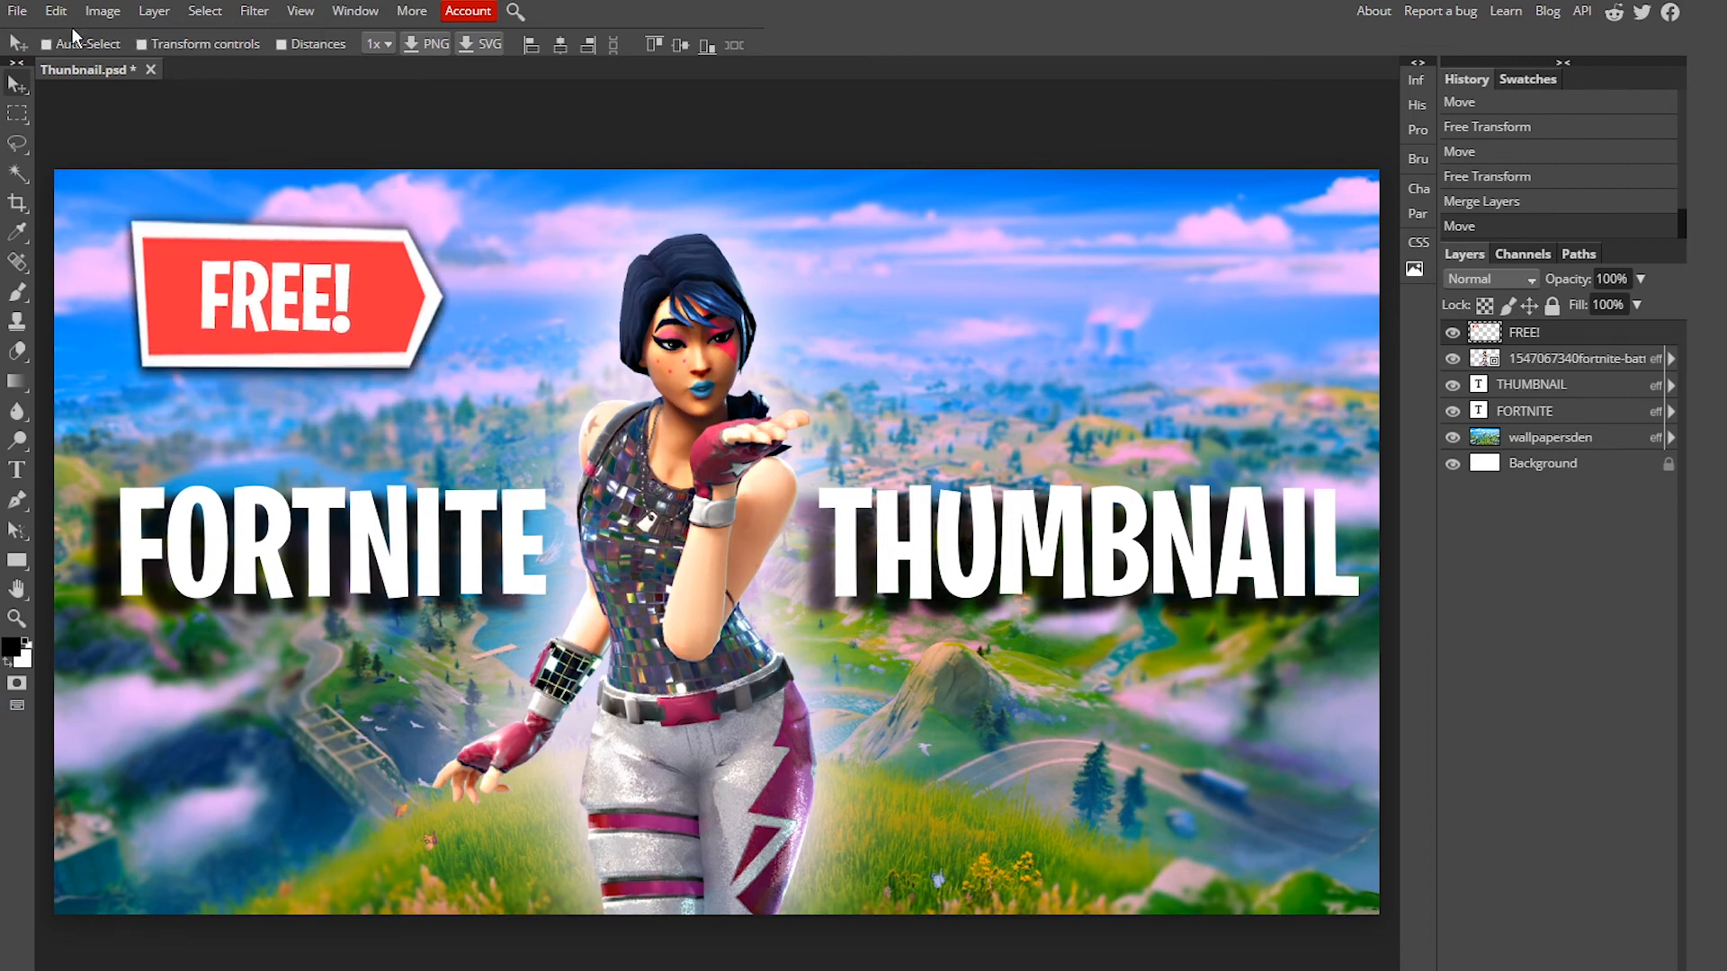
left_click(56, 11)
left_click(108, 441)
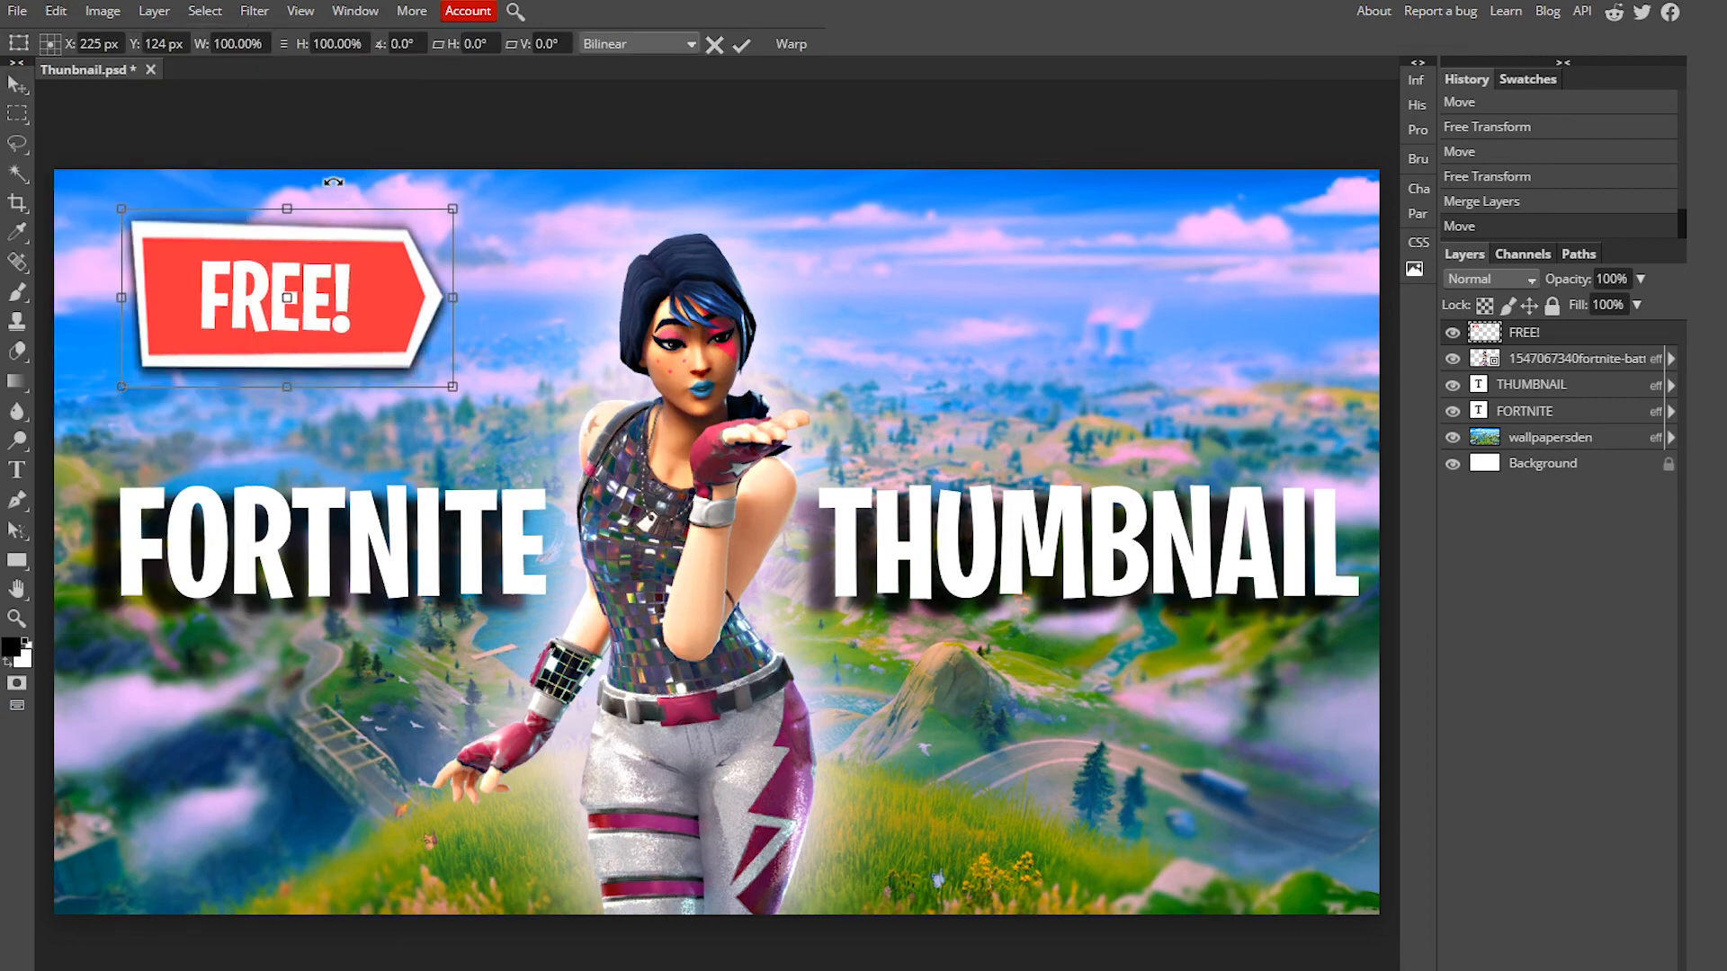
left_click_drag(286, 186, 273, 235)
left_click_drag(381, 403, 328, 364)
mouse_move(315, 298)
left_mouse_down()
mouse_move(329, 307)
mouse_move(324, 294)
left_mouse_up()
key("Return")
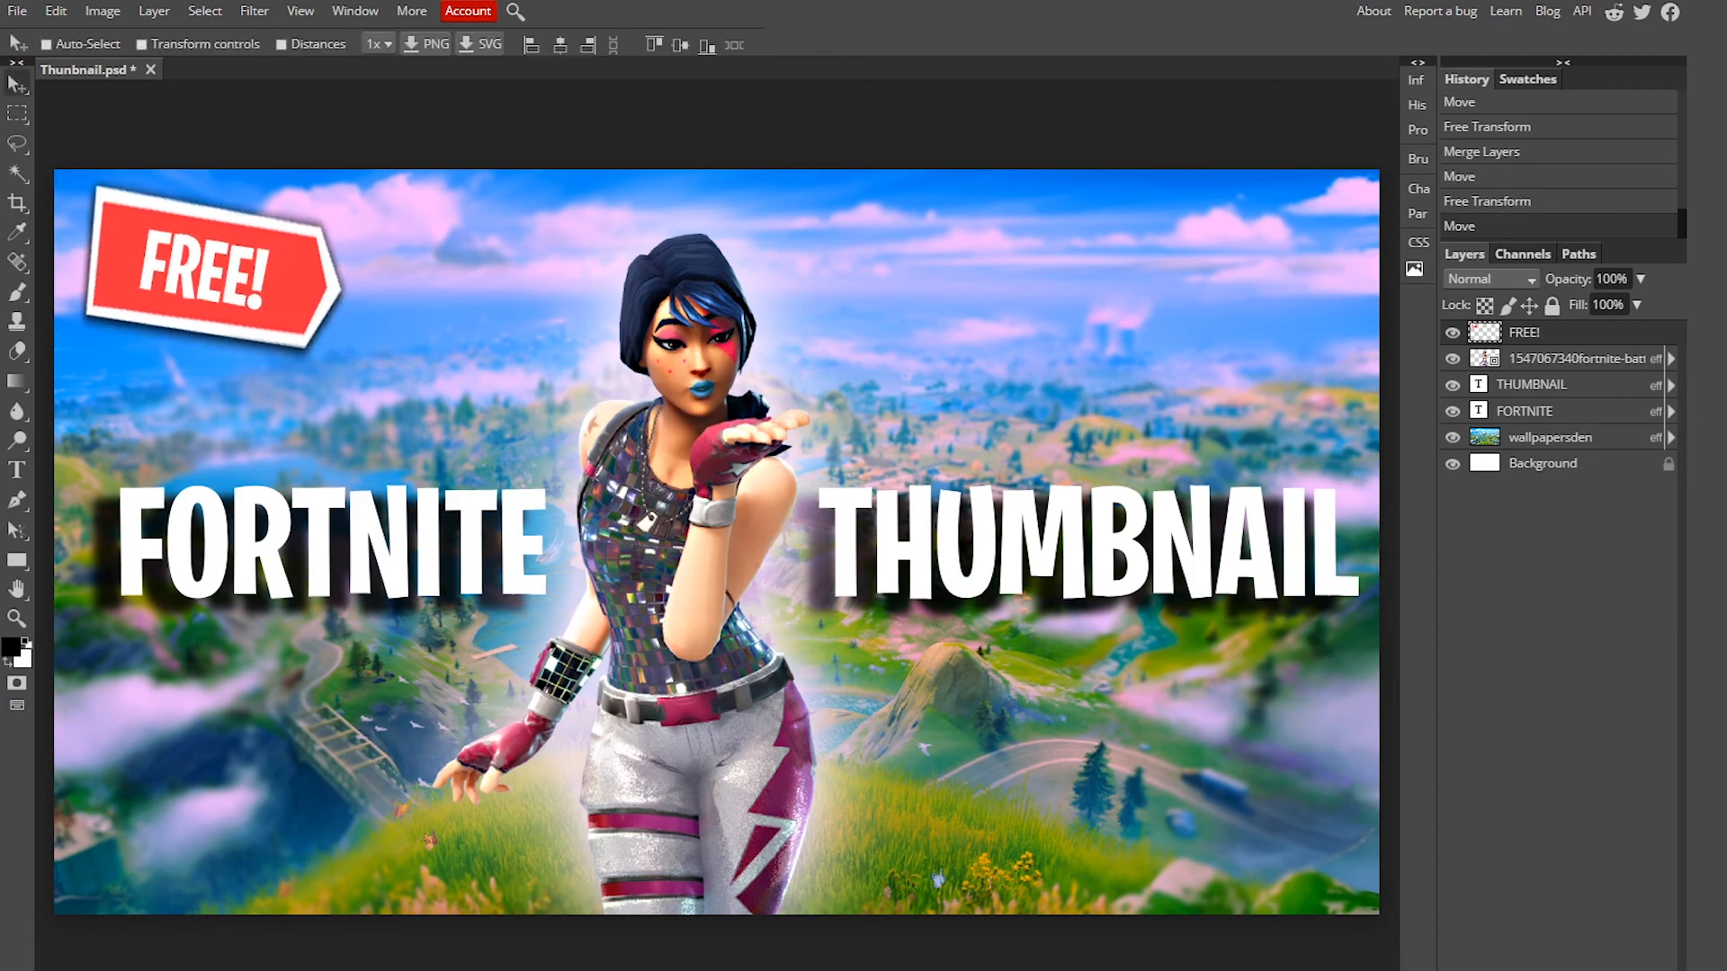
Step: Add a white Outer Glow to the FREE! banner with 13% spread and 109 px size
right_click(1605, 334)
left_click(1646, 338)
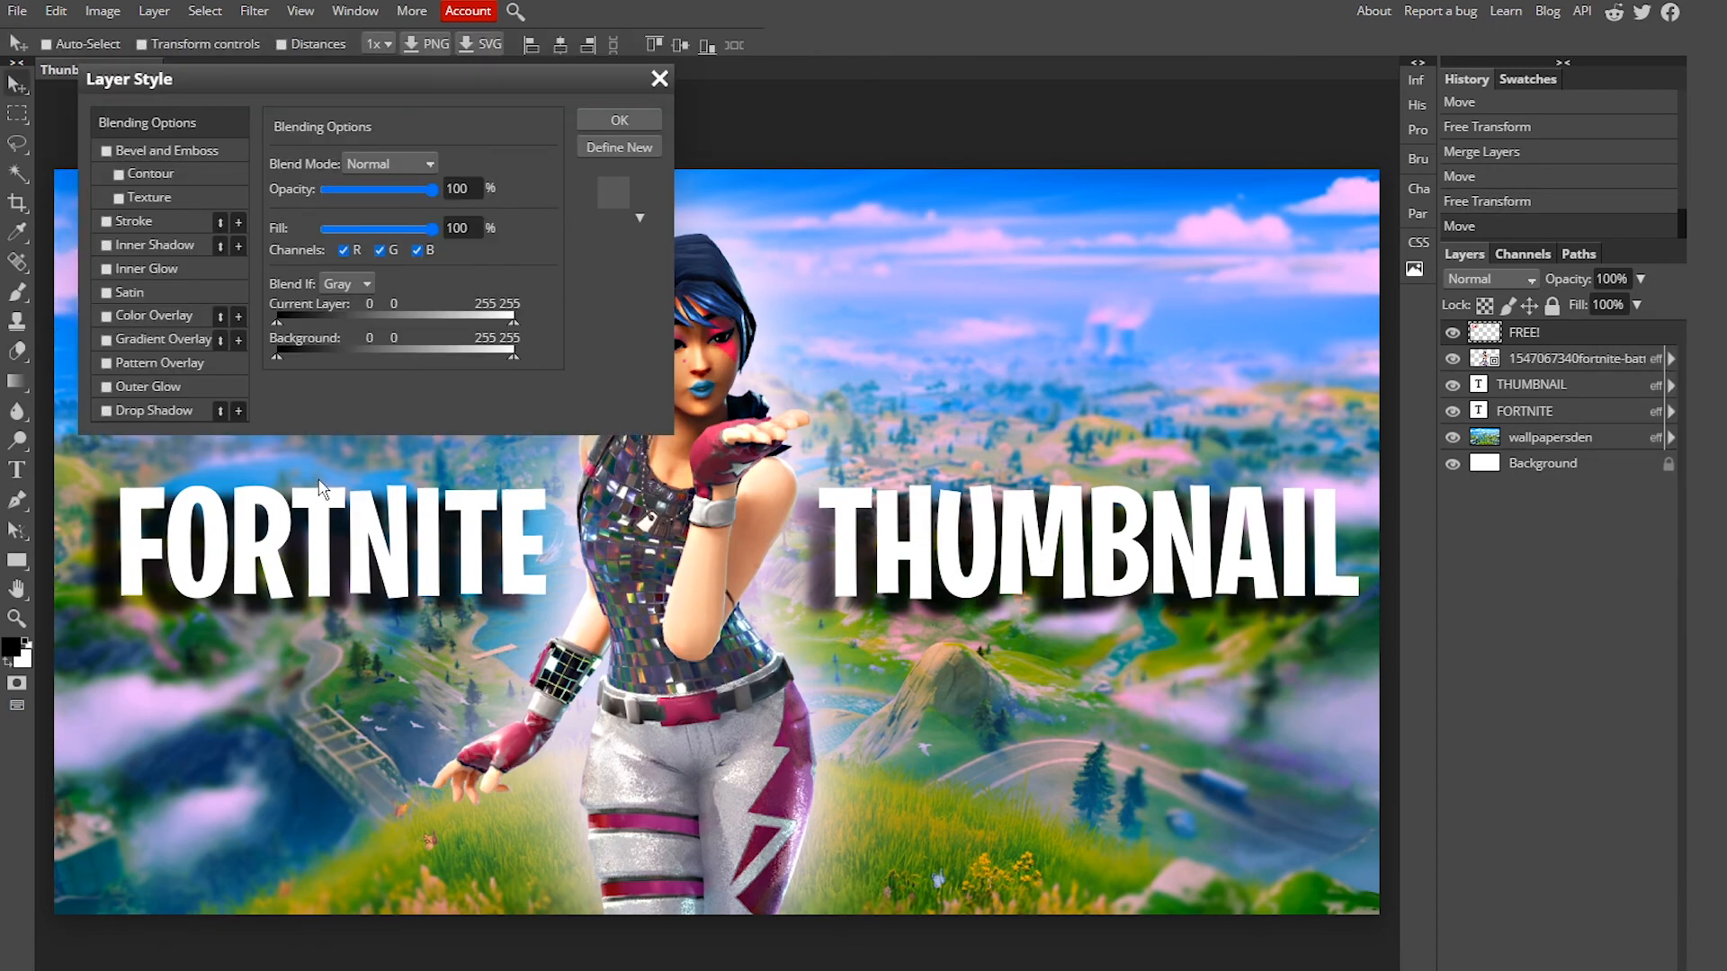
left_click(165, 388)
left_click(841, 334)
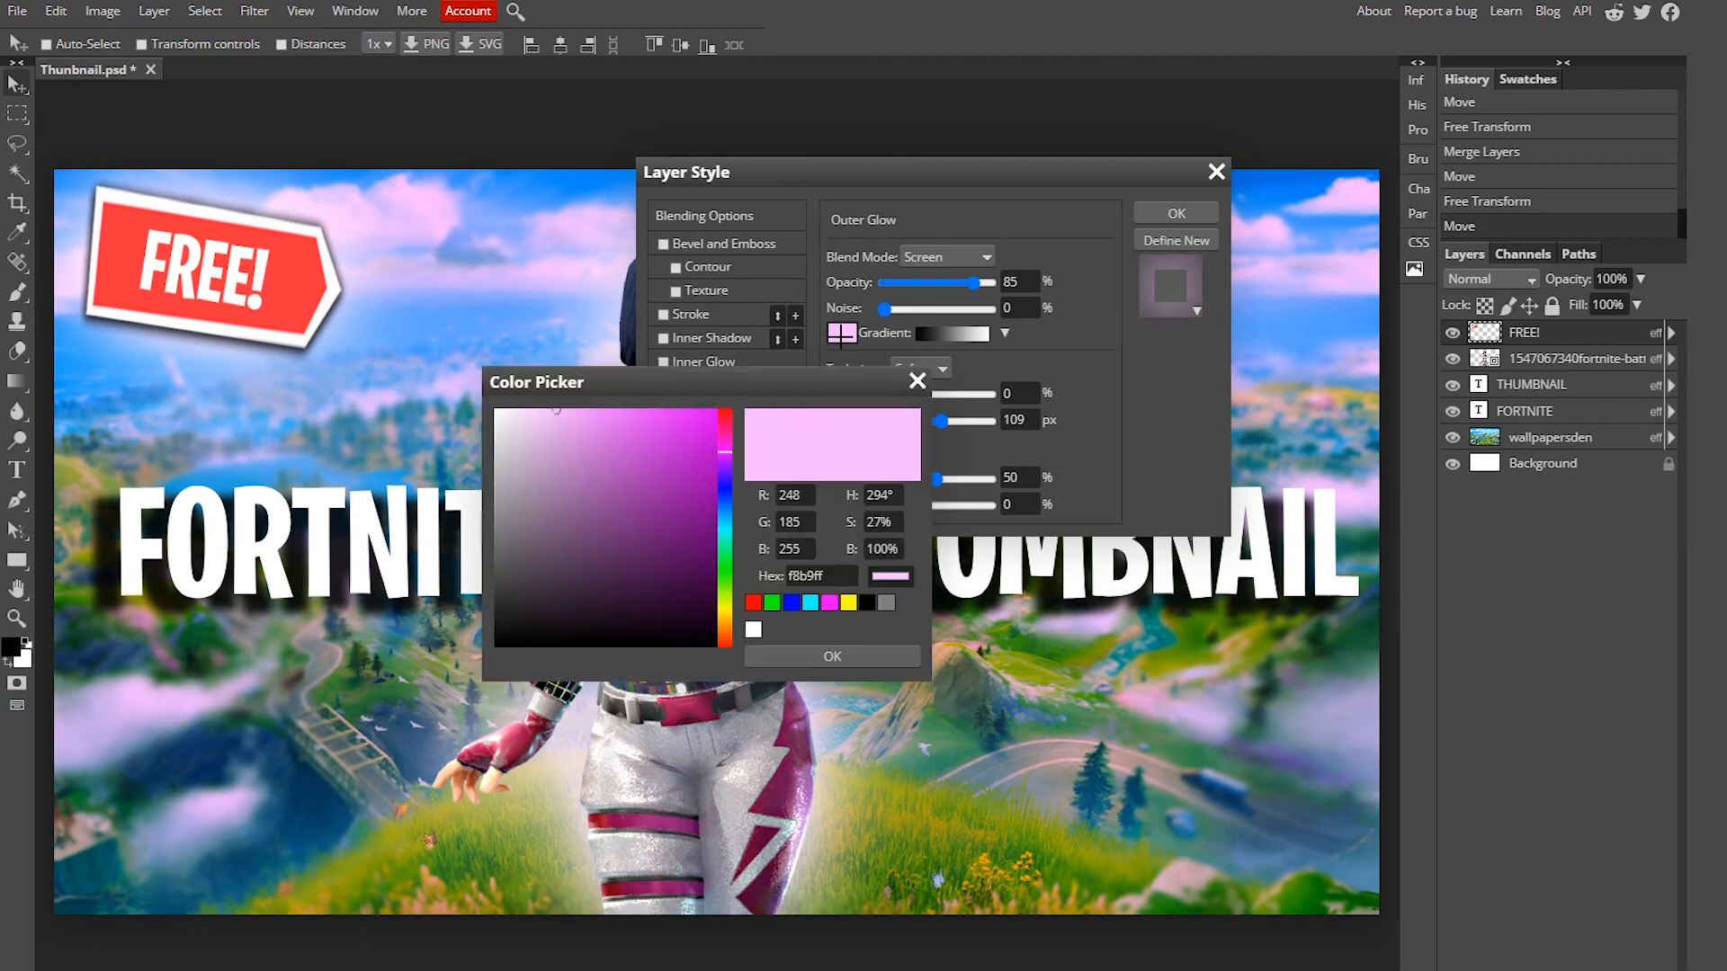
left_click_drag(572, 440, 390, 353)
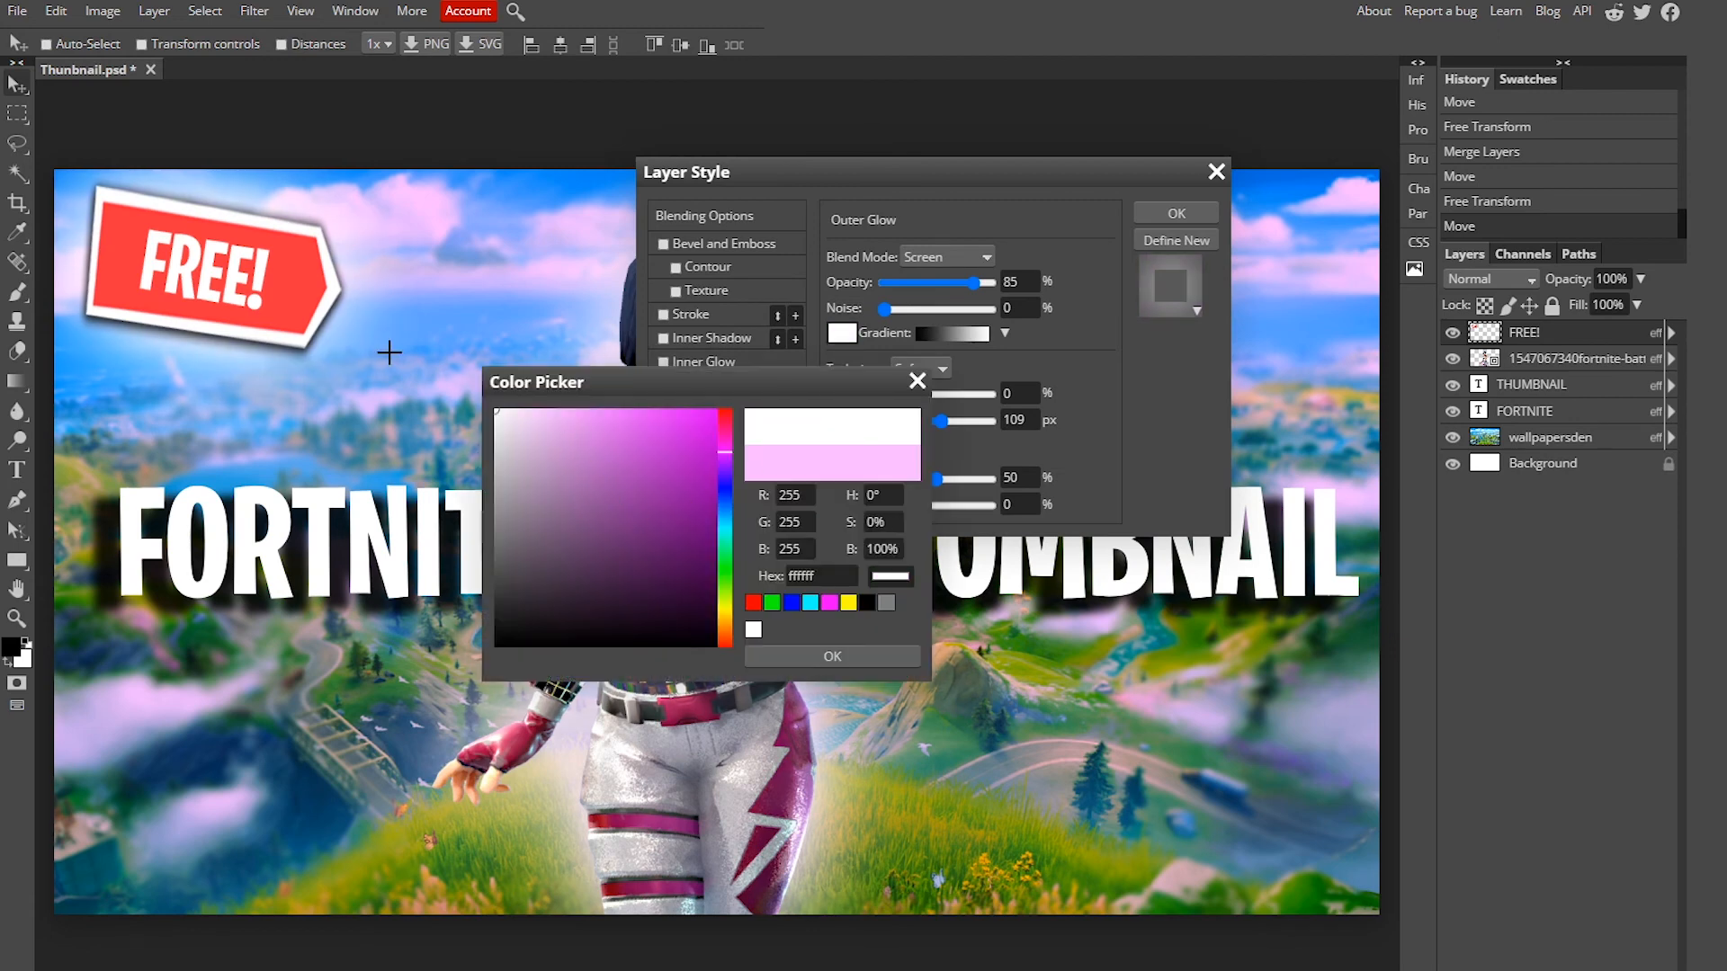
left_click(838, 659)
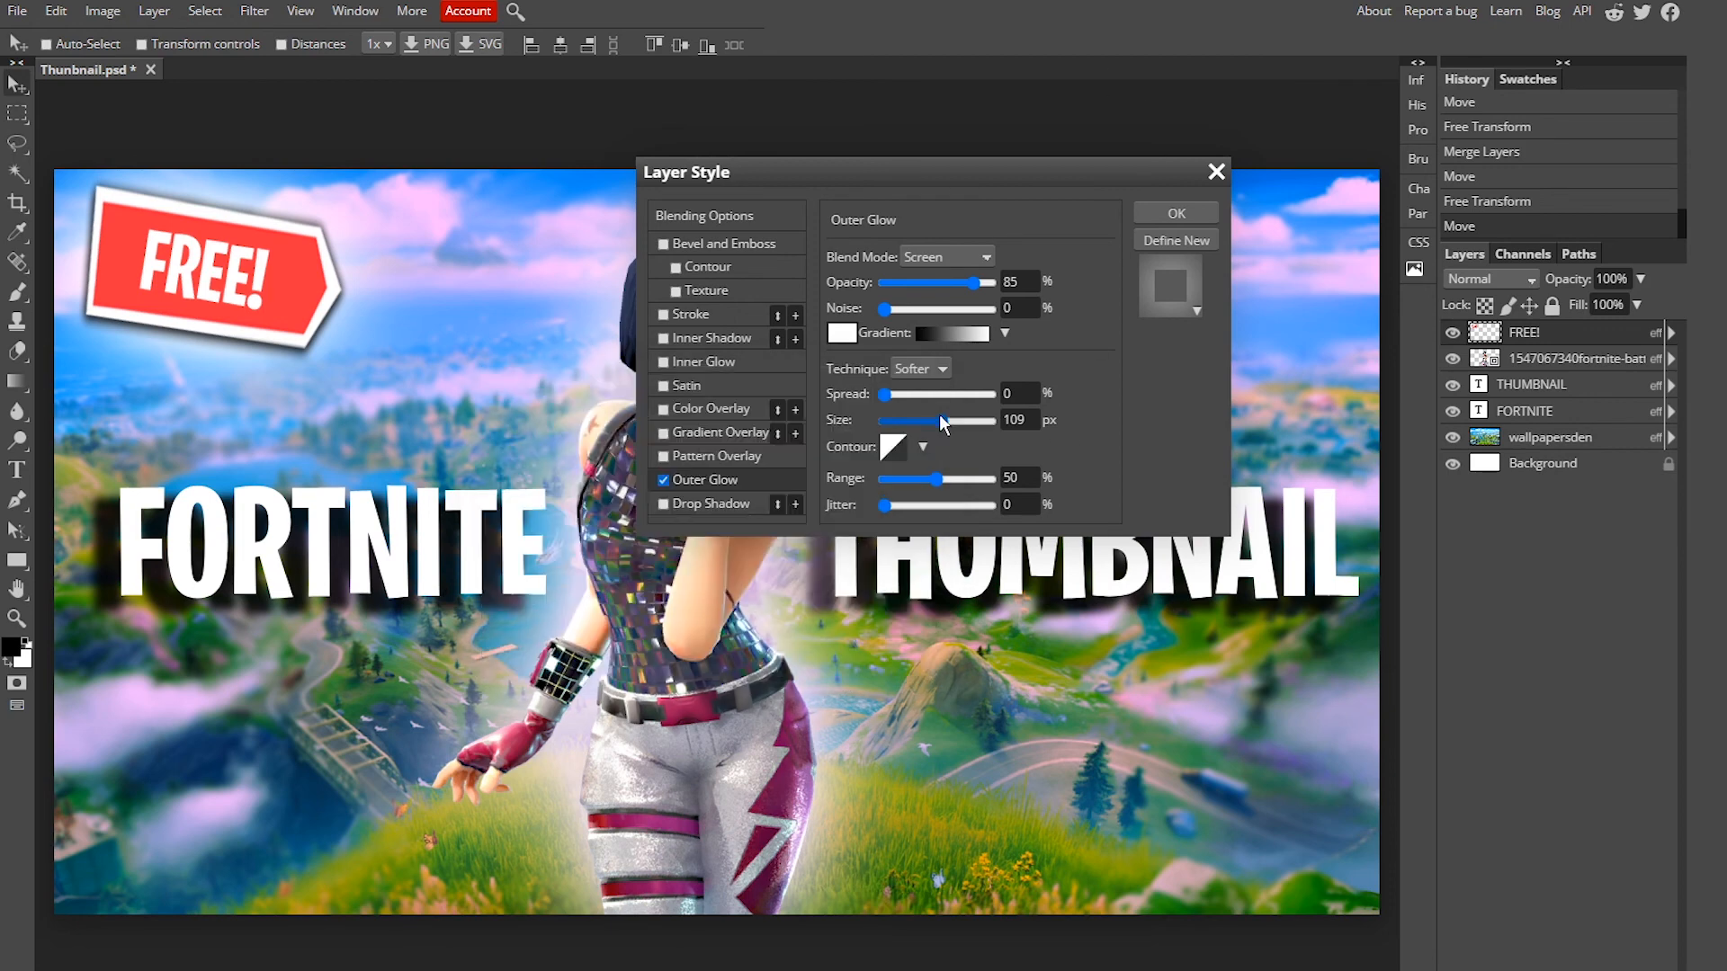
left_click_drag(885, 395, 898, 412)
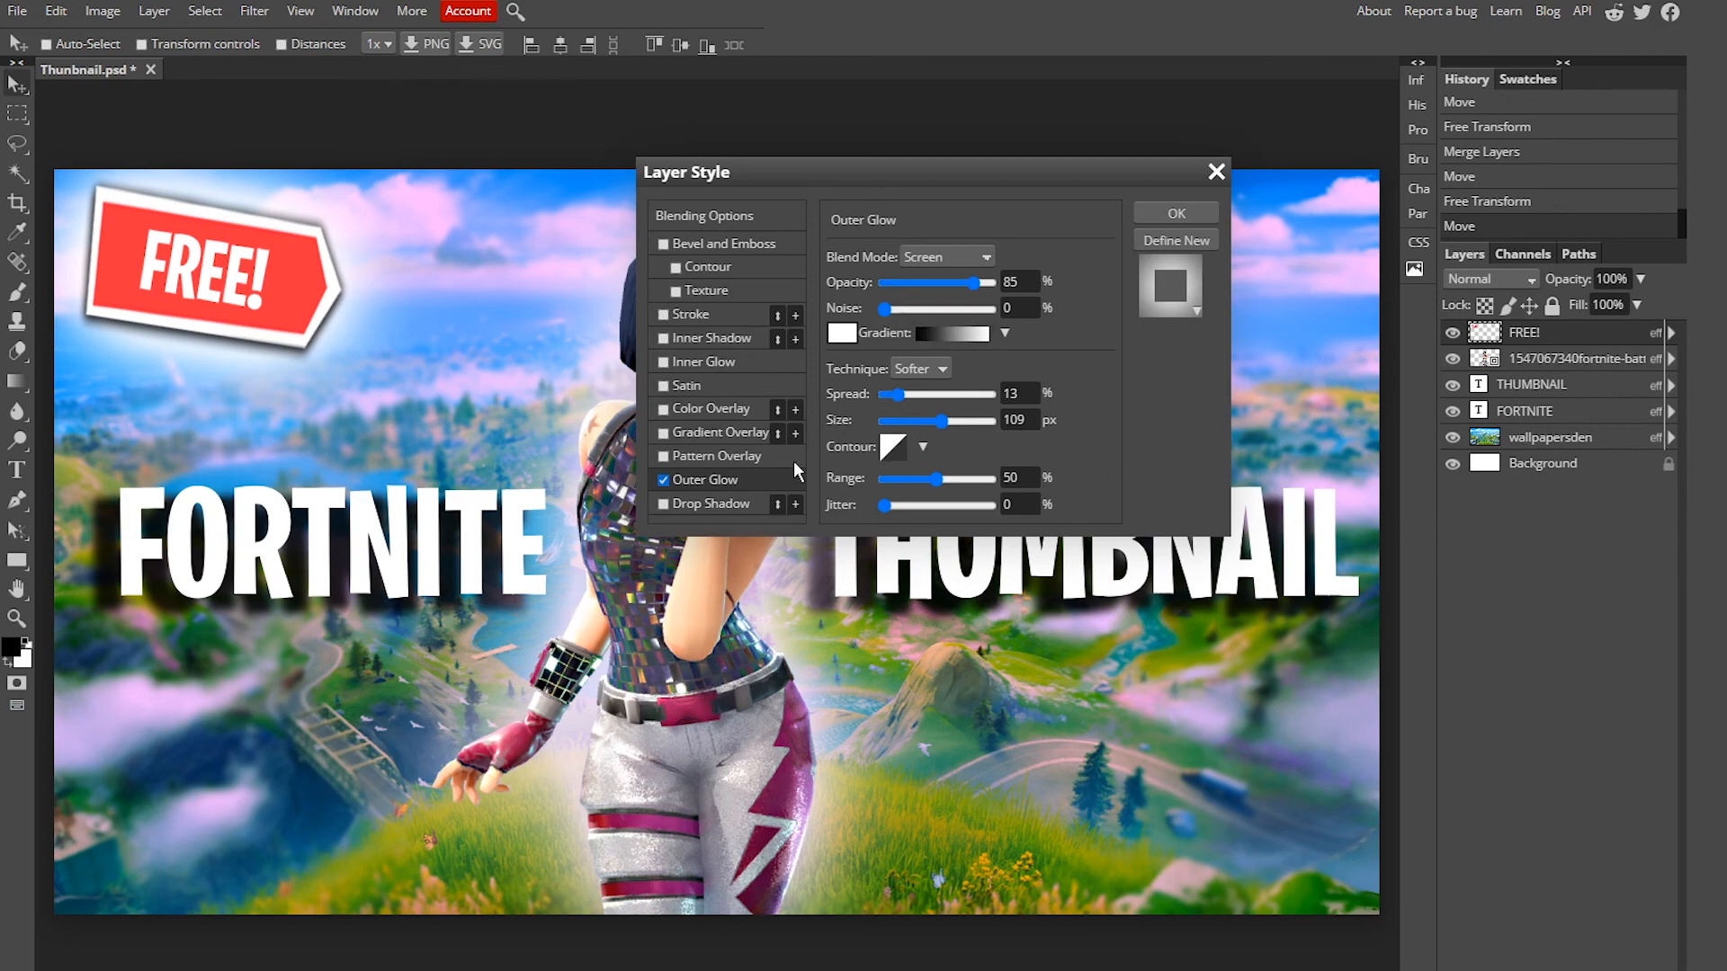
left_click(1201, 213)
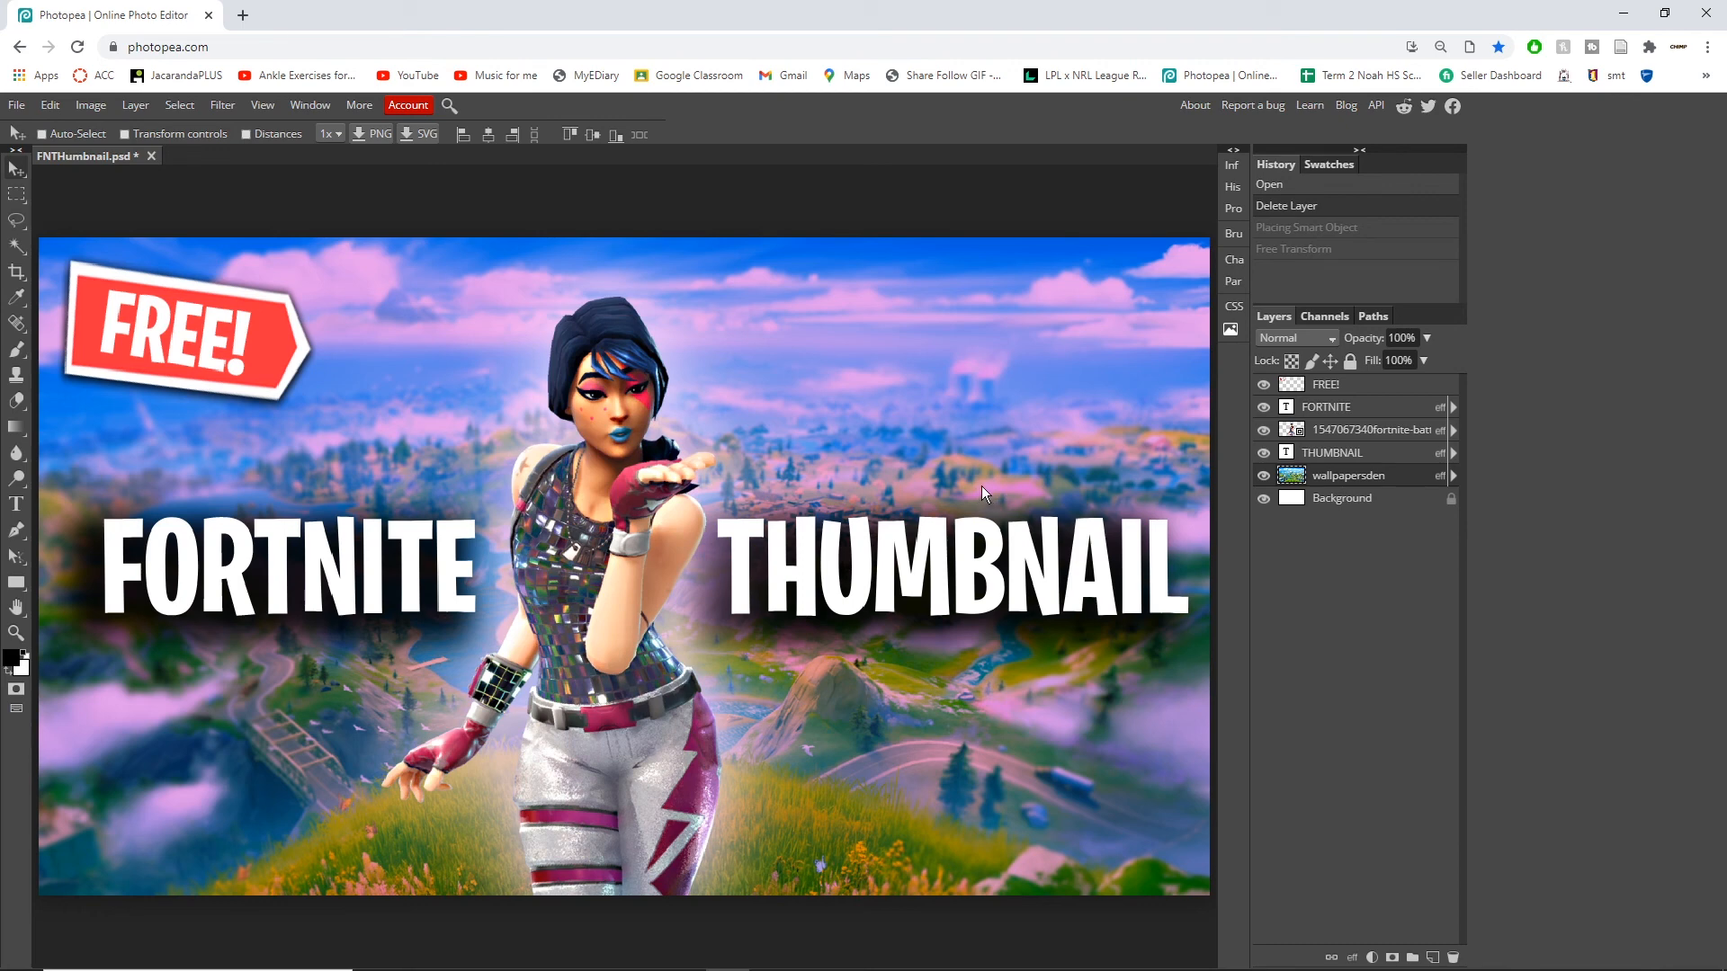
Step: Import the anime speed-lines image from the file explorer and scale it to cover the whole canvas
left_click(936, 192)
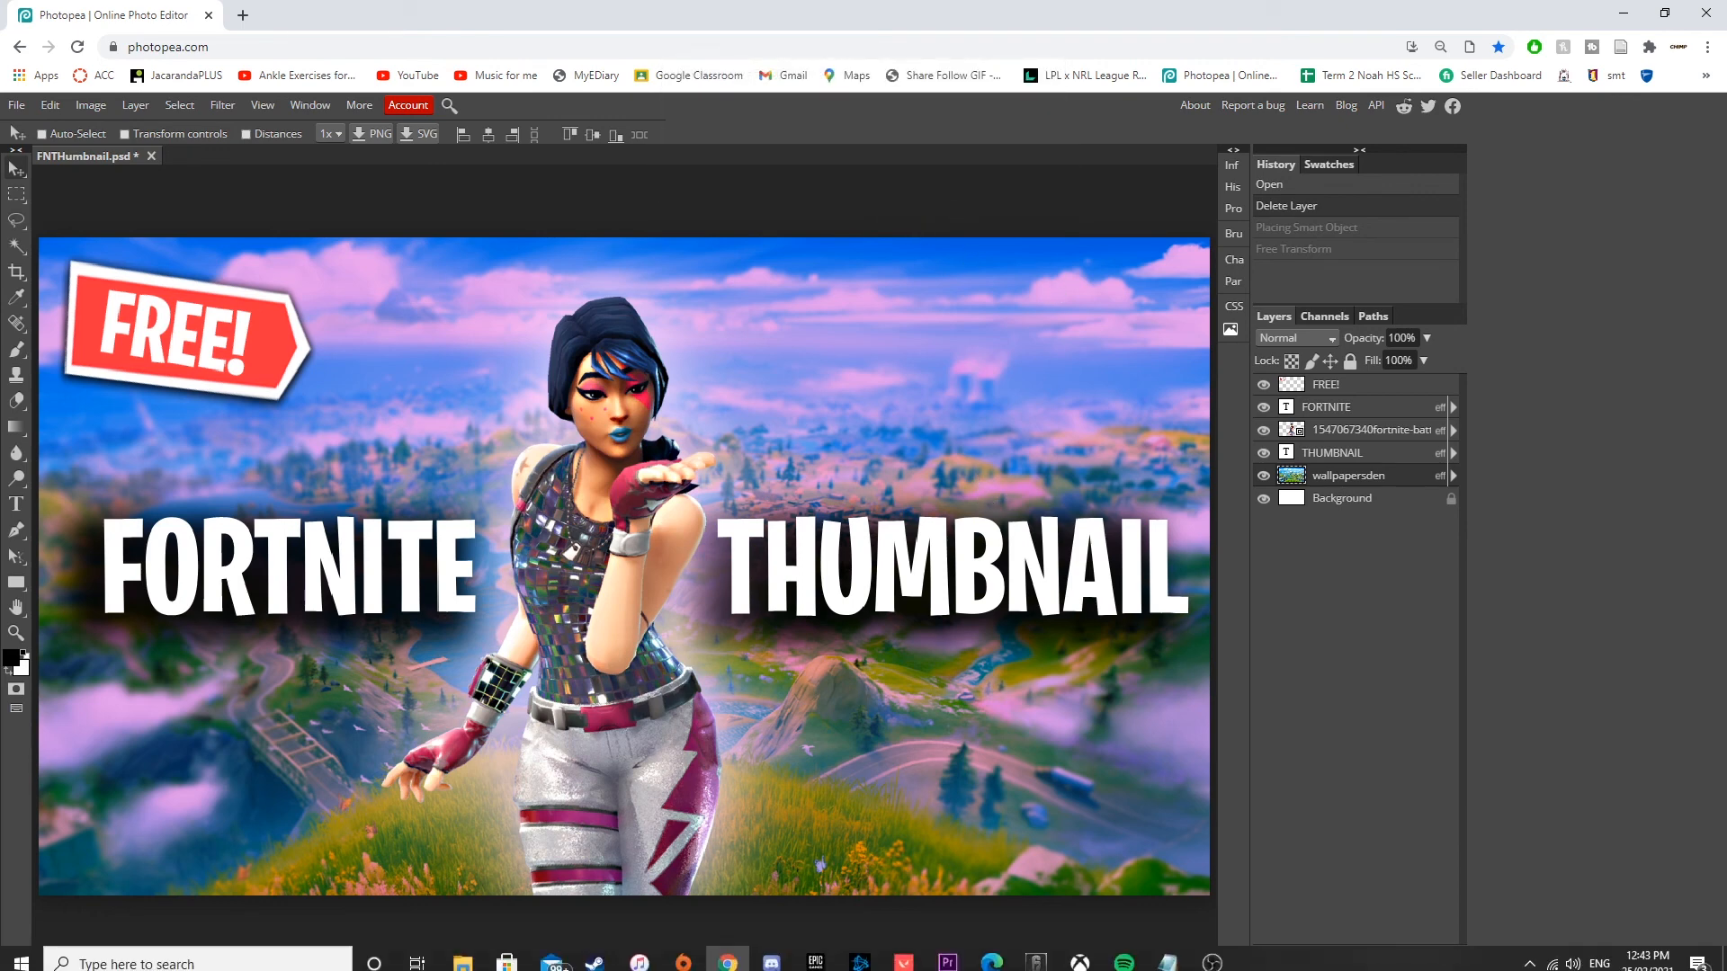
left_click(462, 954)
left_click_drag(608, 284, 394, 380)
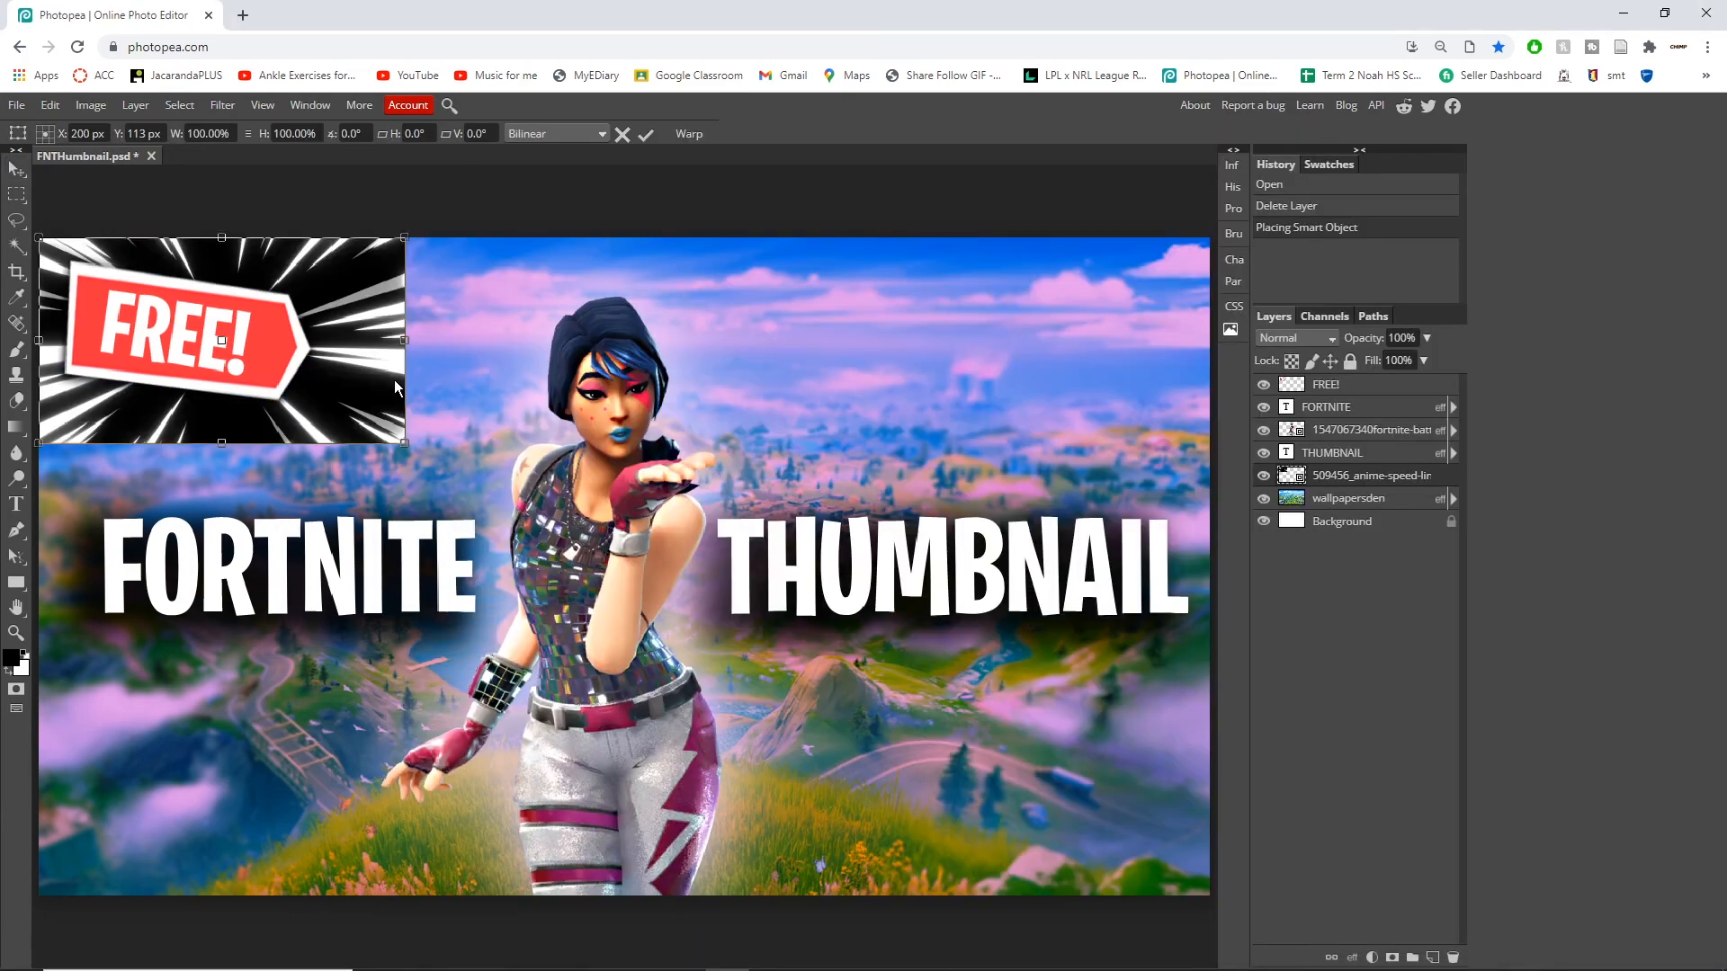
left_click_drag(404, 442, 1213, 898)
scroll(1211, 504, "down", 1)
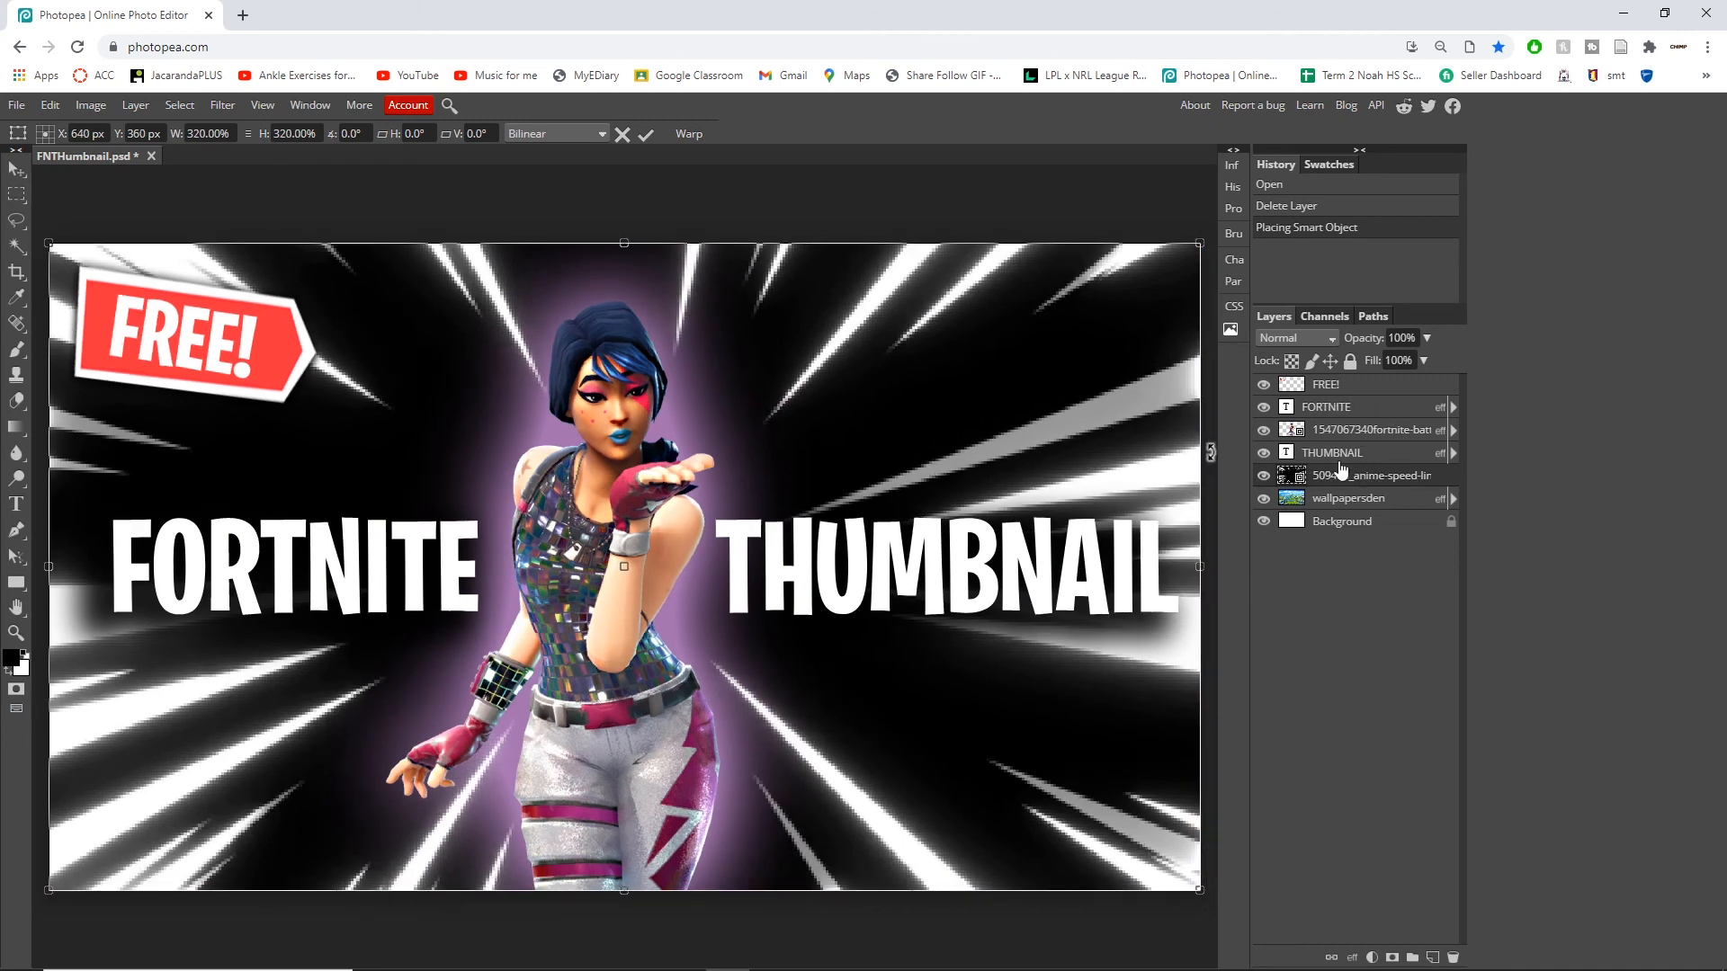
Step: Set the speed-lines layer's blend mode to Lighten and its opacity to 45%
left_click(1323, 343)
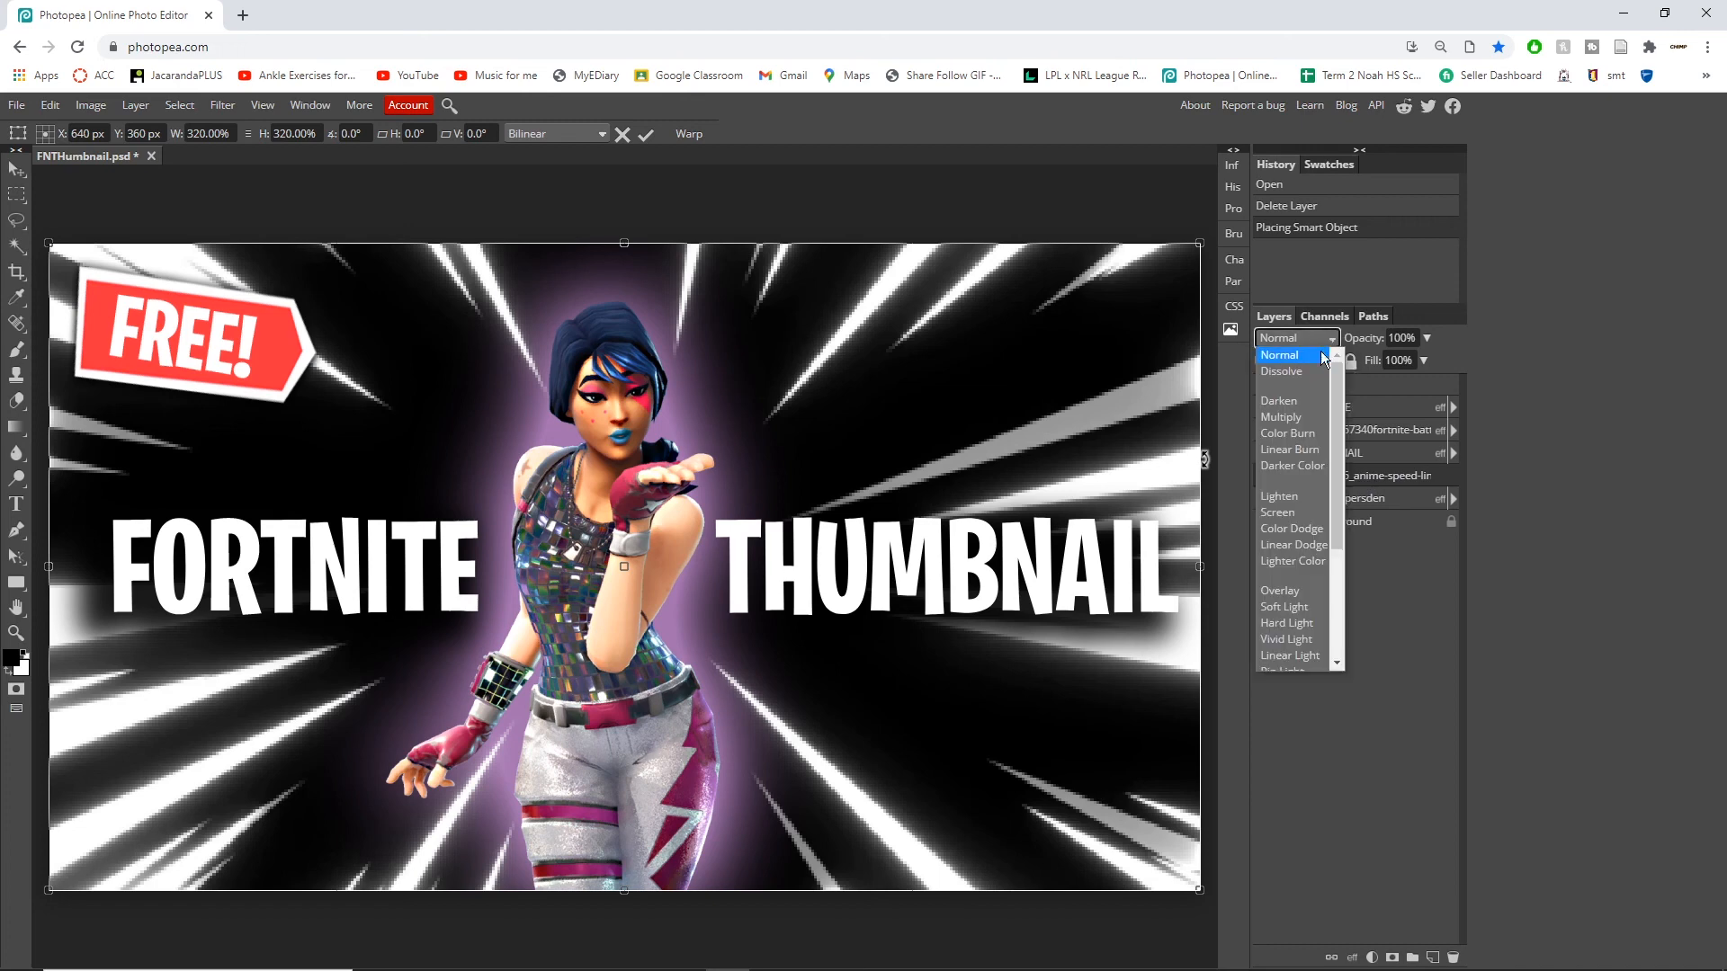
left_click(1286, 493)
left_click(966, 180)
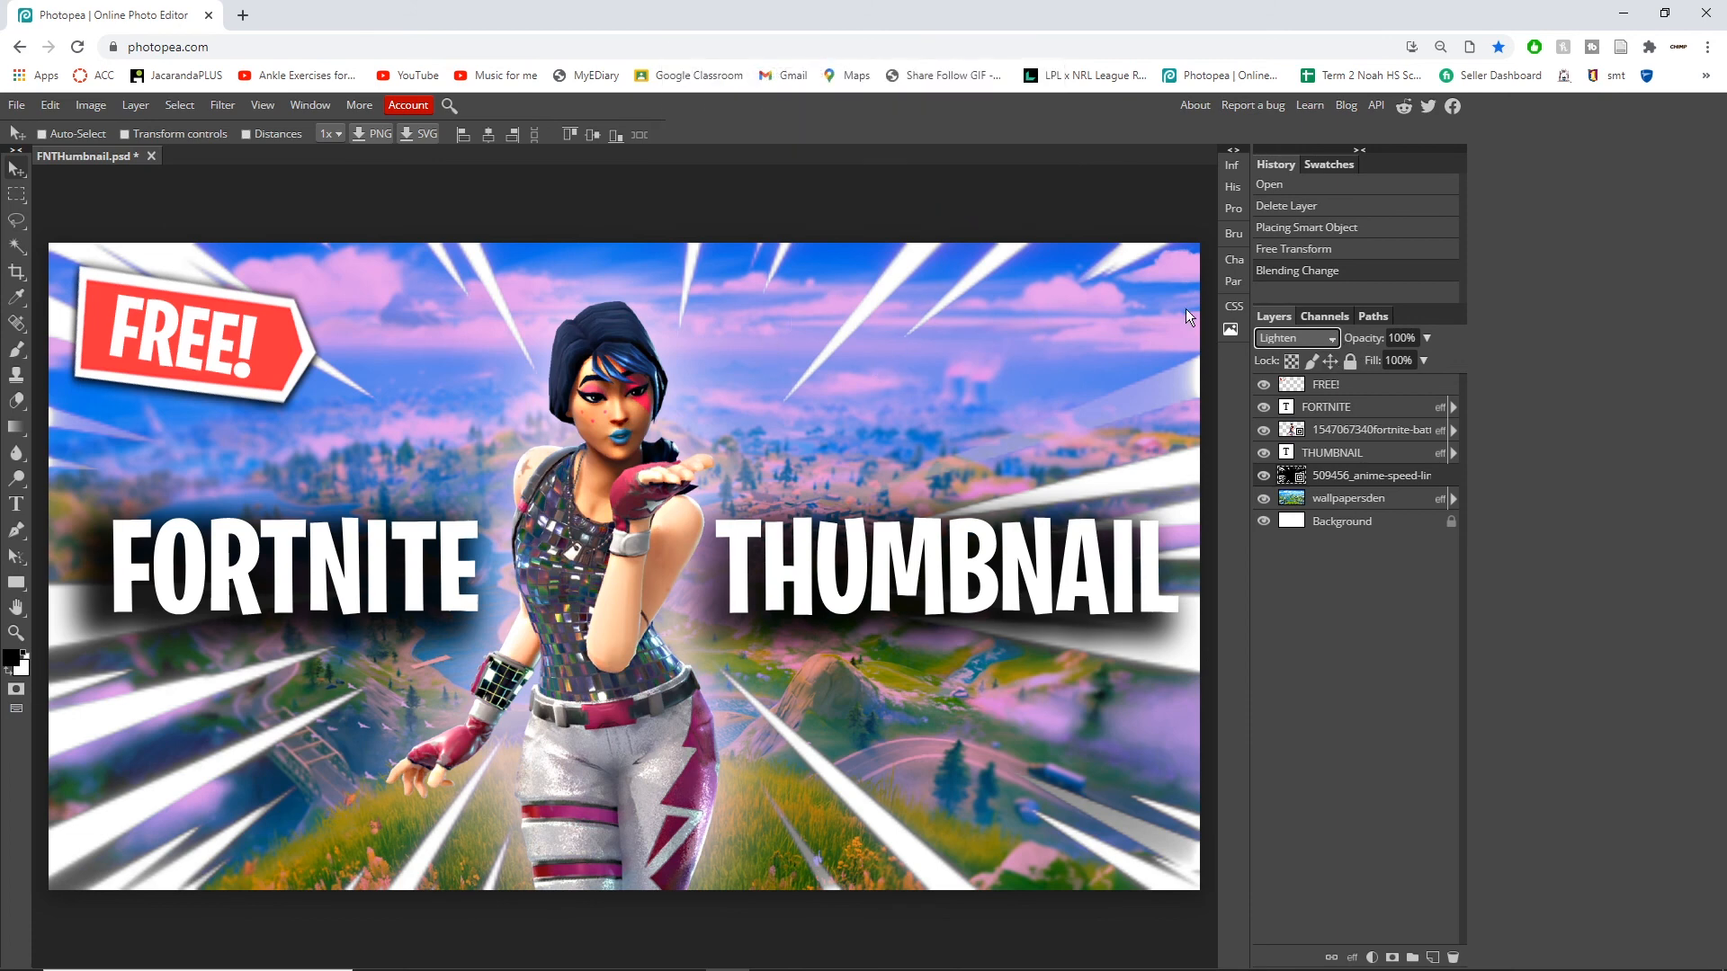
left_click(1426, 338)
left_click_drag(1431, 360, 1390, 370)
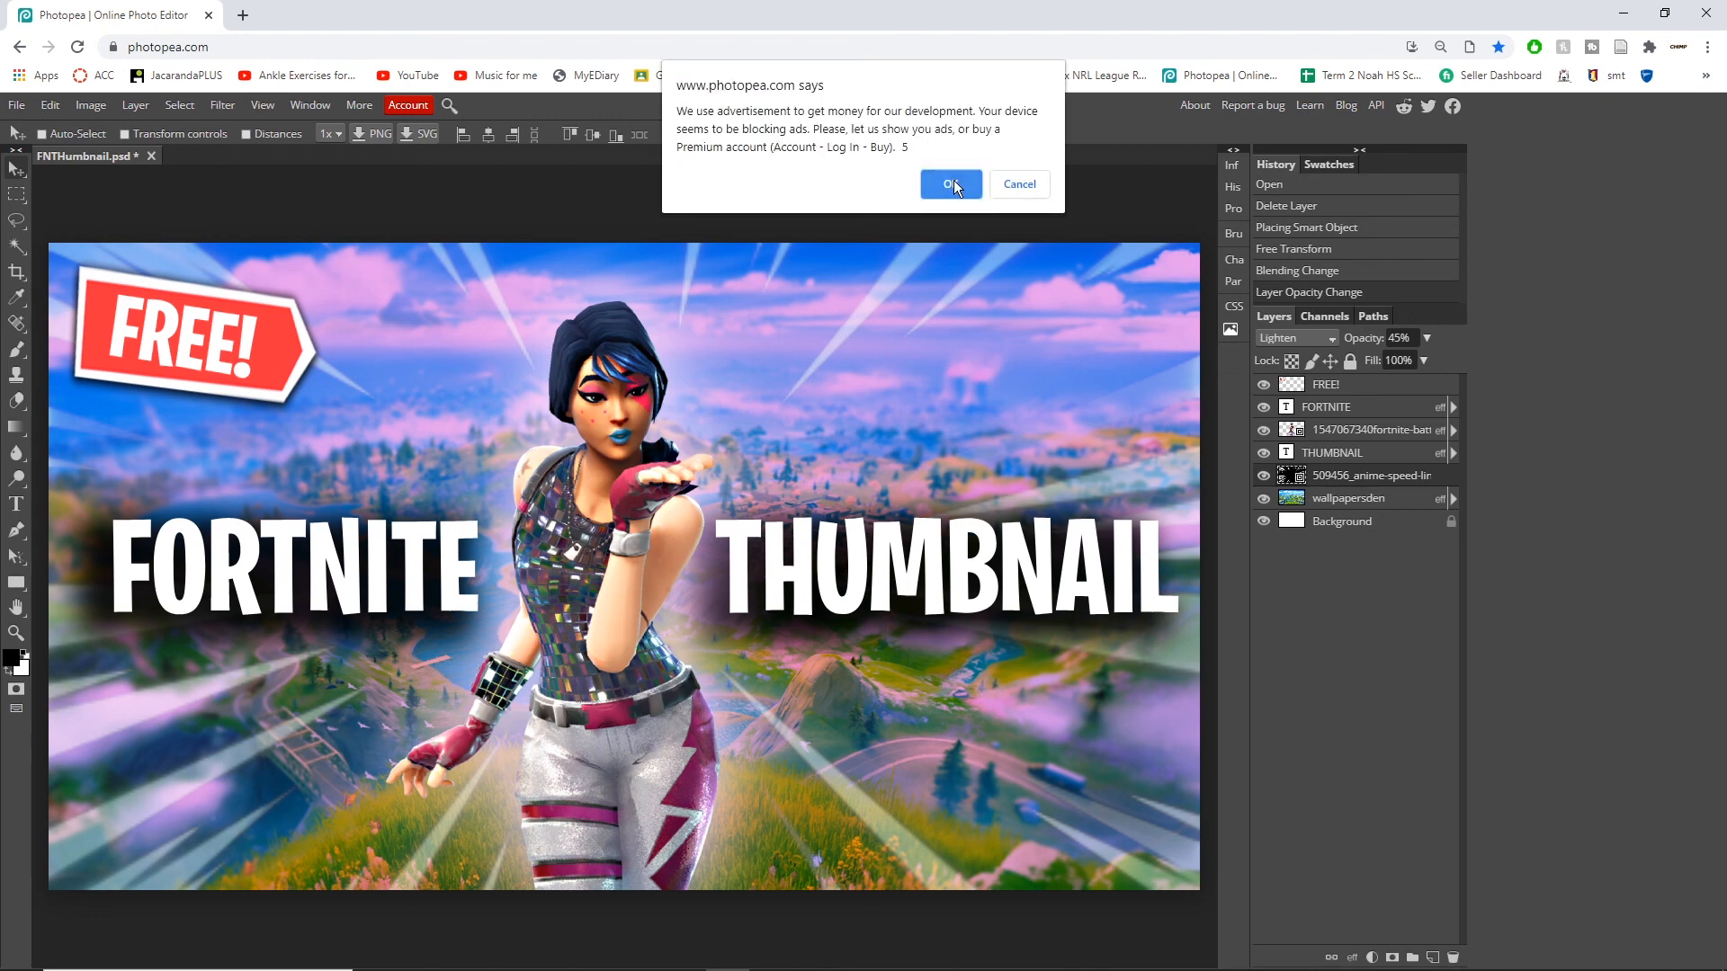
left_click(952, 185)
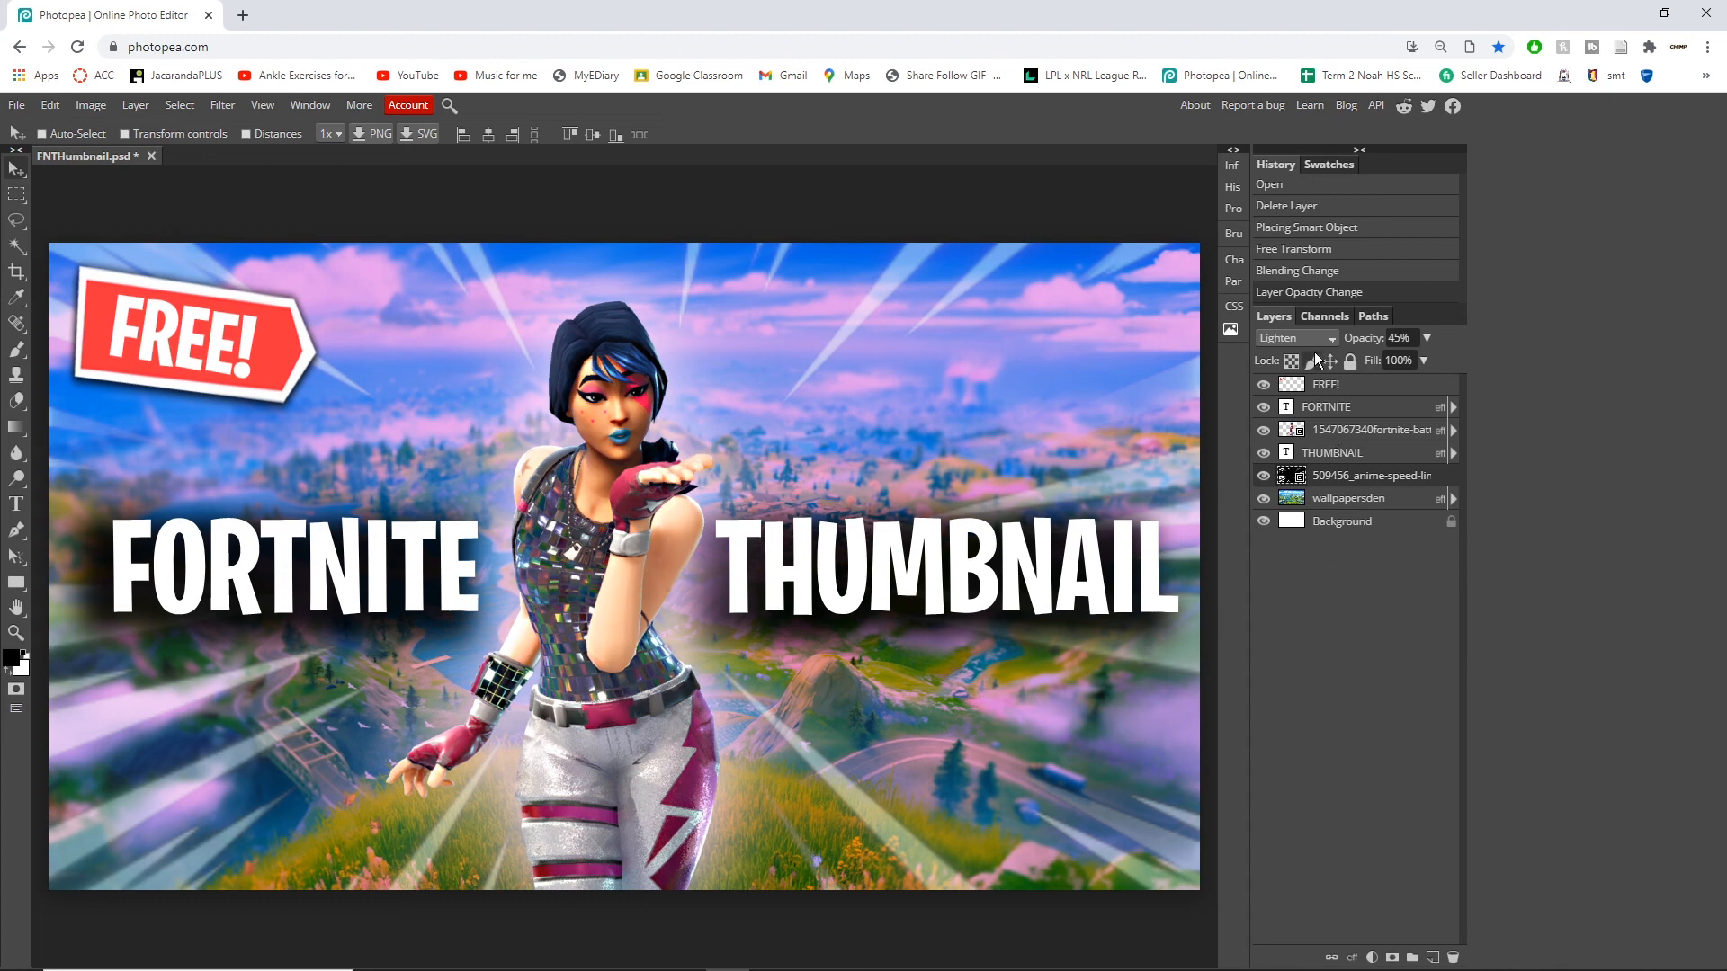
left_click(1375, 457)
left_click(1372, 435)
left_click(1364, 413)
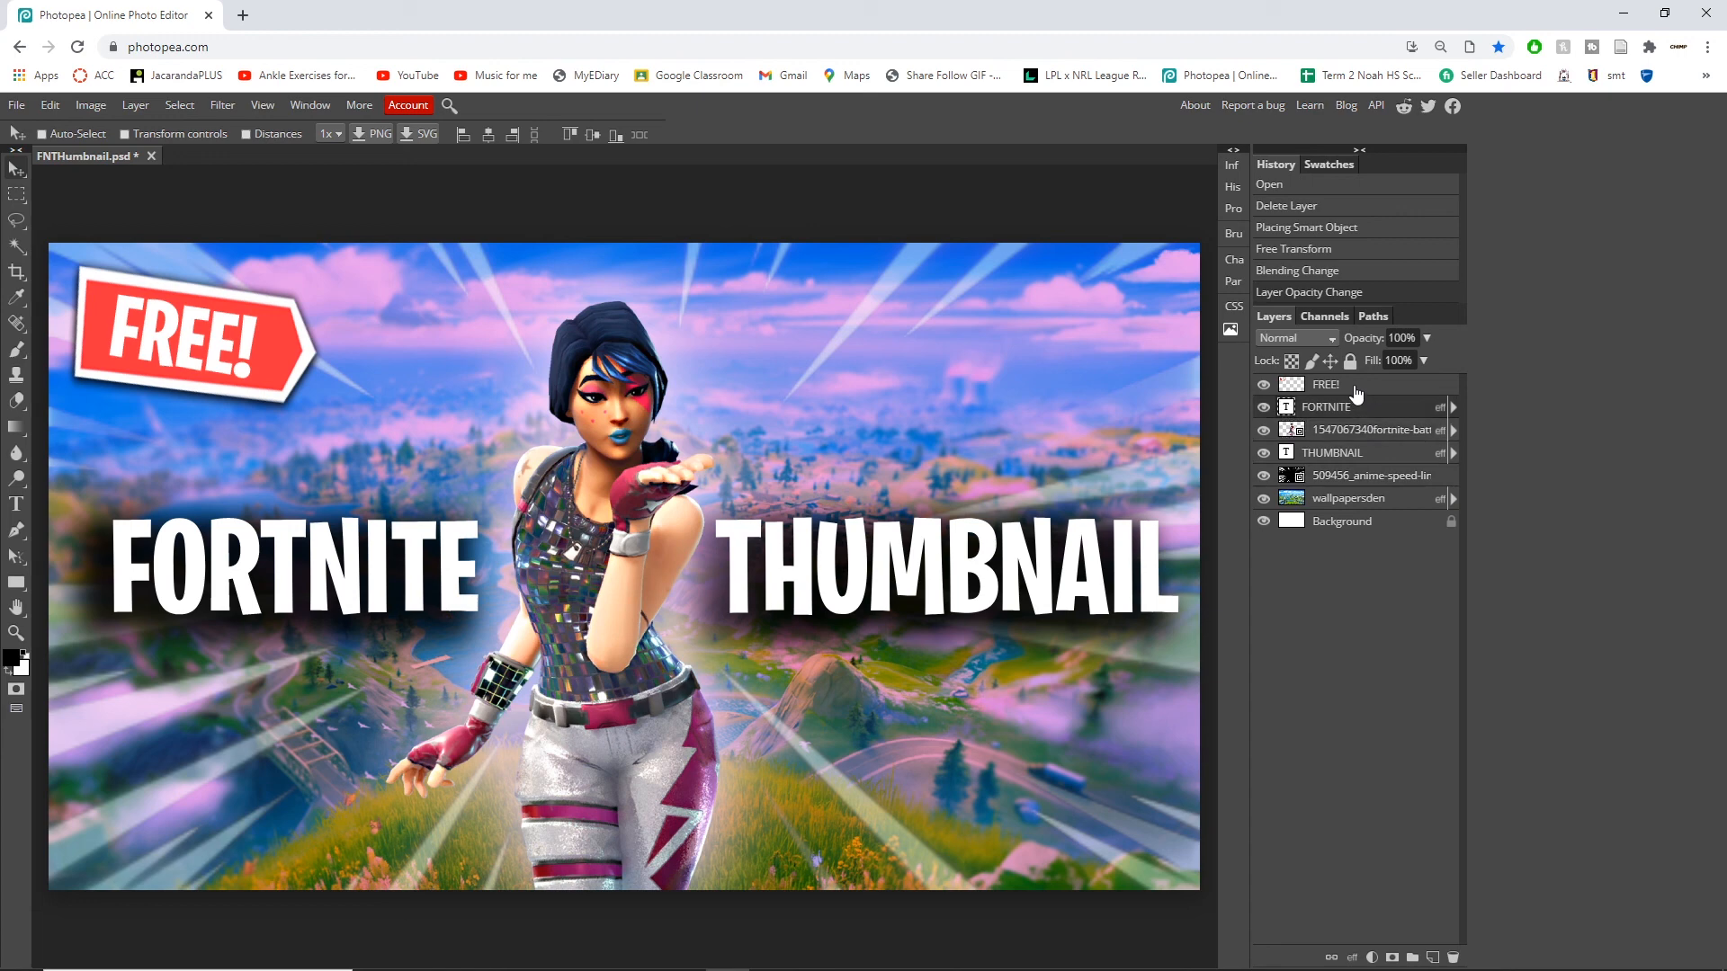
left_click(1357, 392)
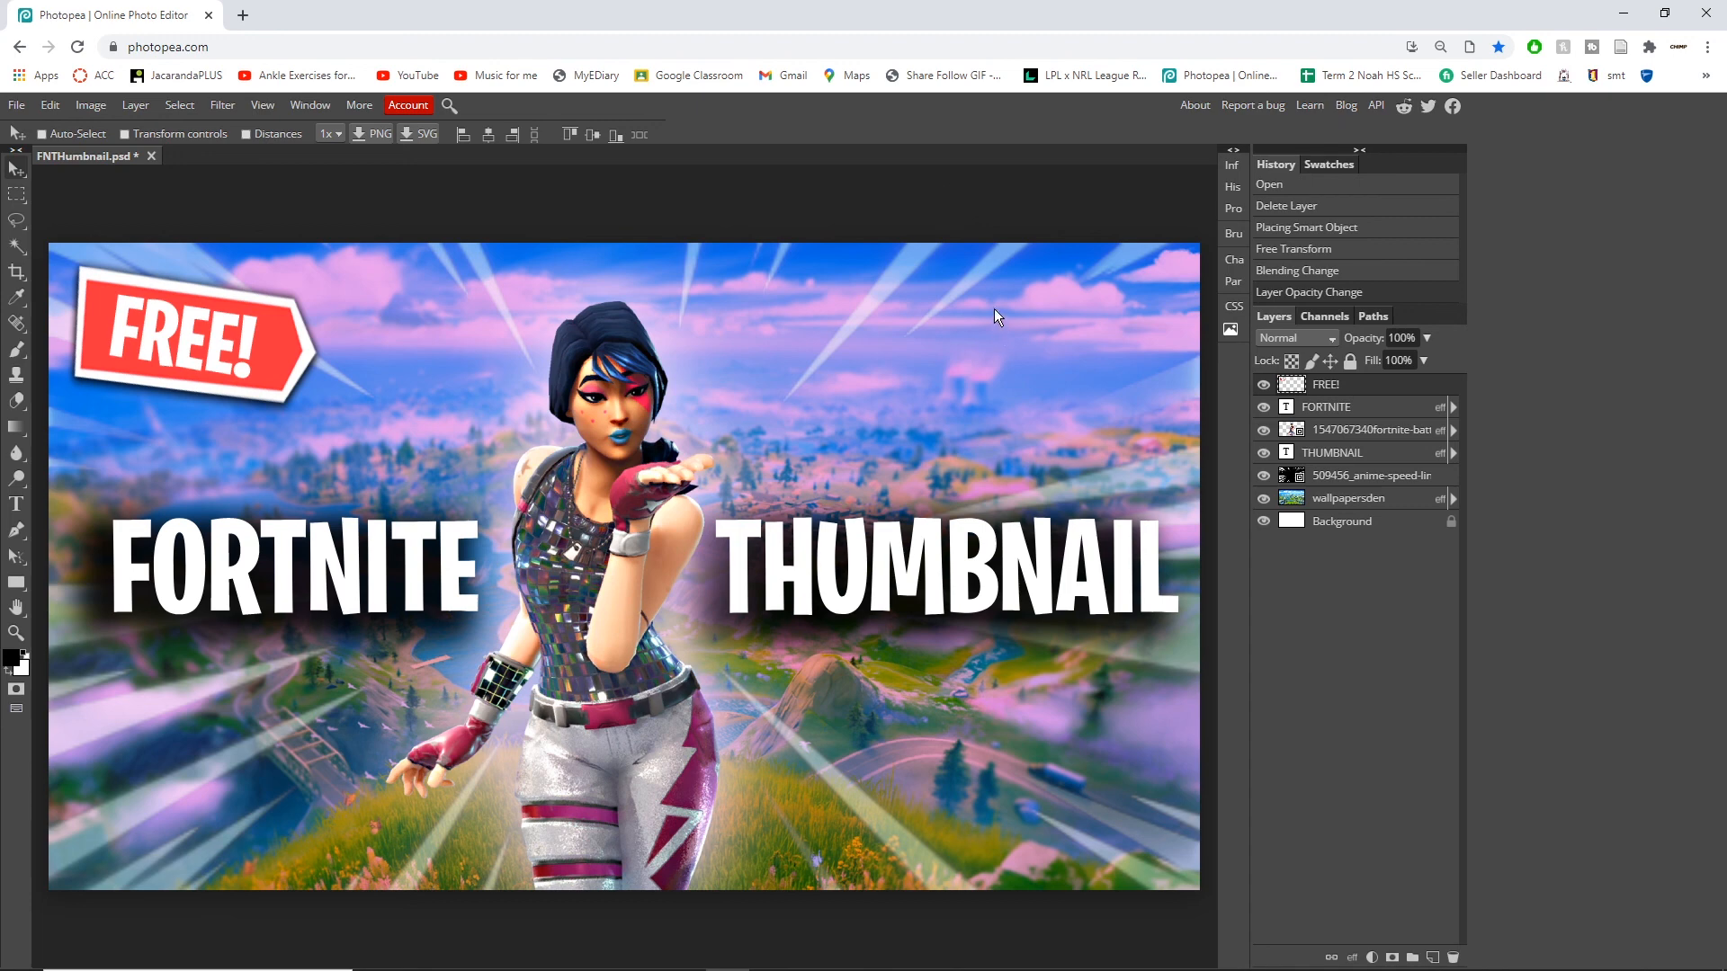
left_click(948, 182)
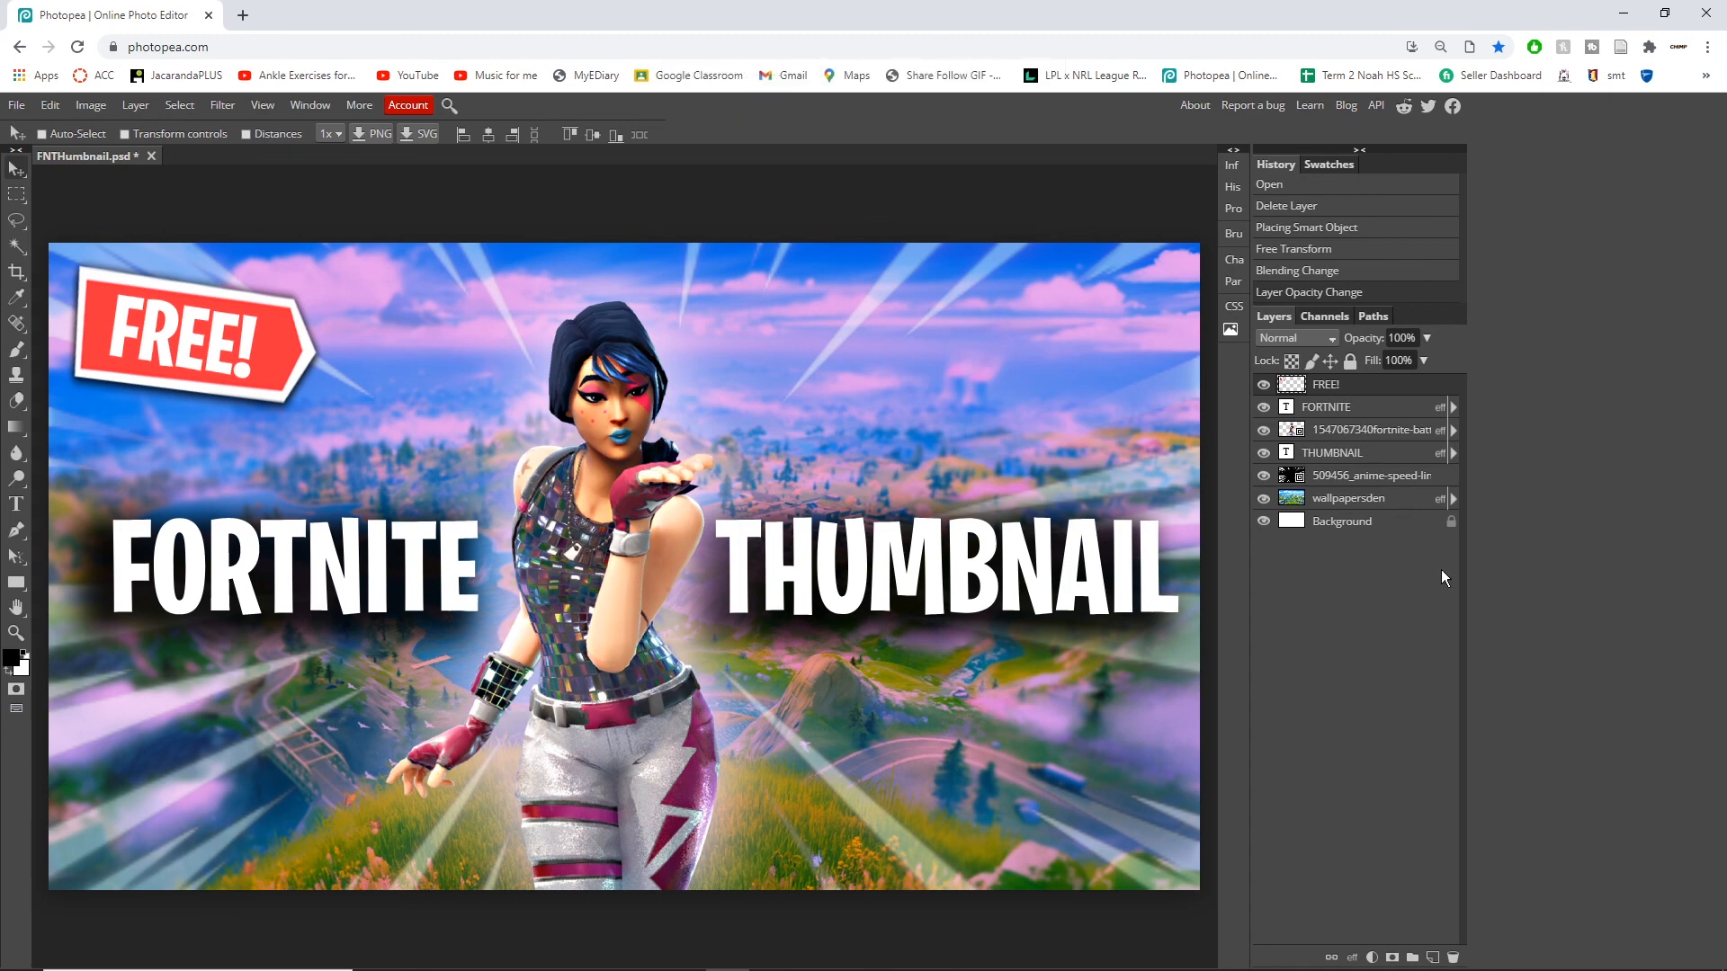